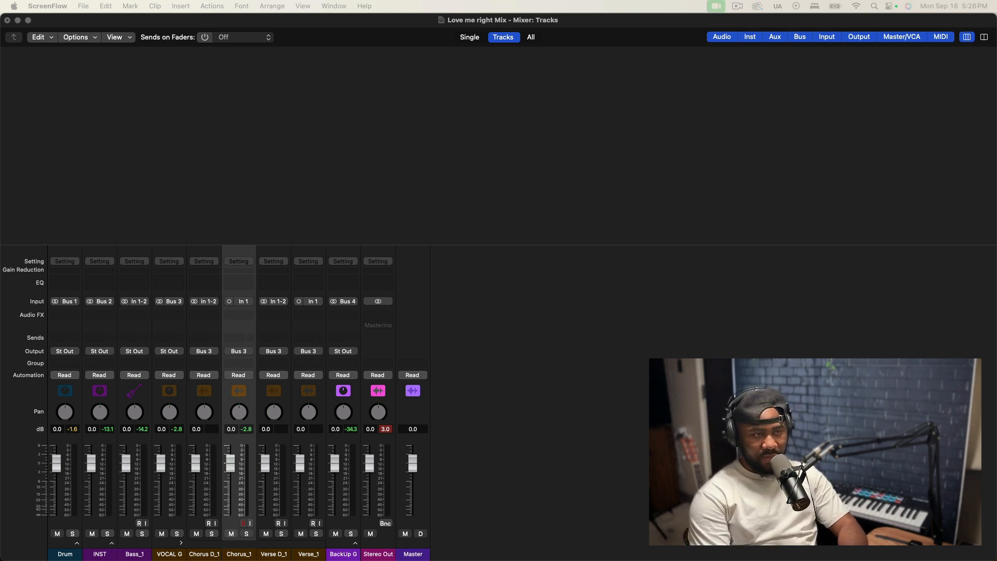
# Play the song and expand and collapse the Drum, INST and VOCAL G stacks in the mixer to examine their channels
pyautogui.press('space')
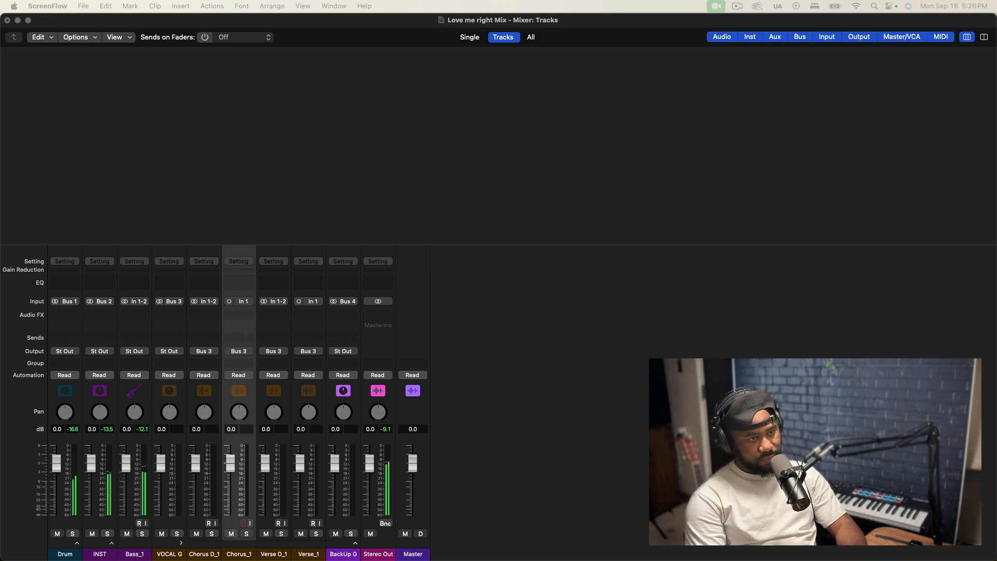
pyautogui.click(182, 542)
pyautogui.click(112, 543)
pyautogui.click(111, 543)
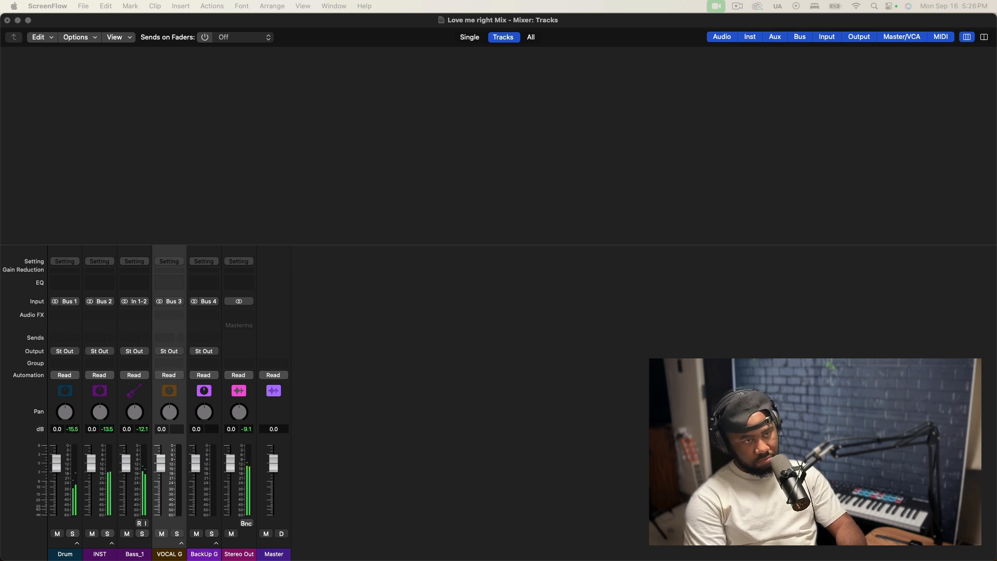
pyautogui.click(77, 543)
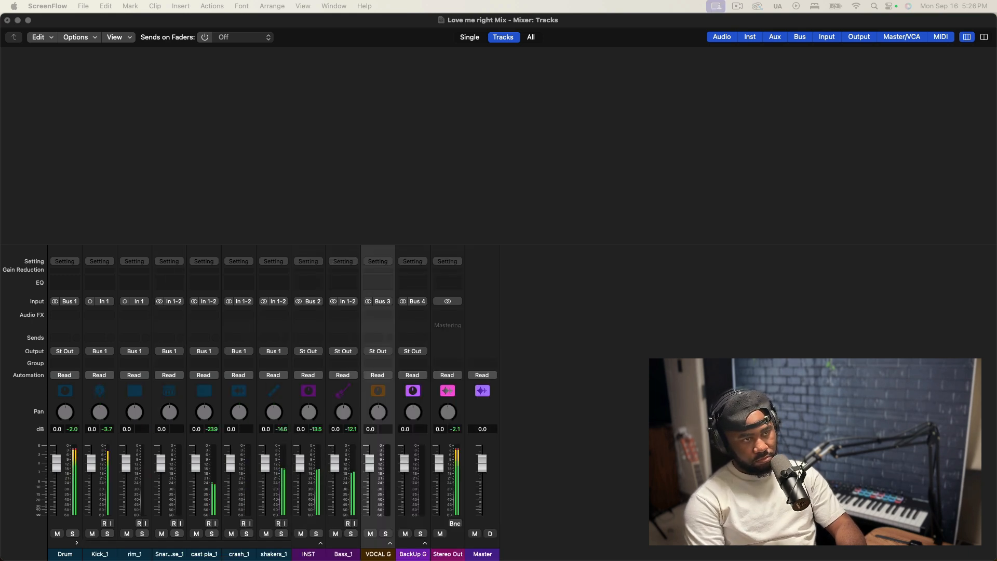
pyautogui.click(320, 543)
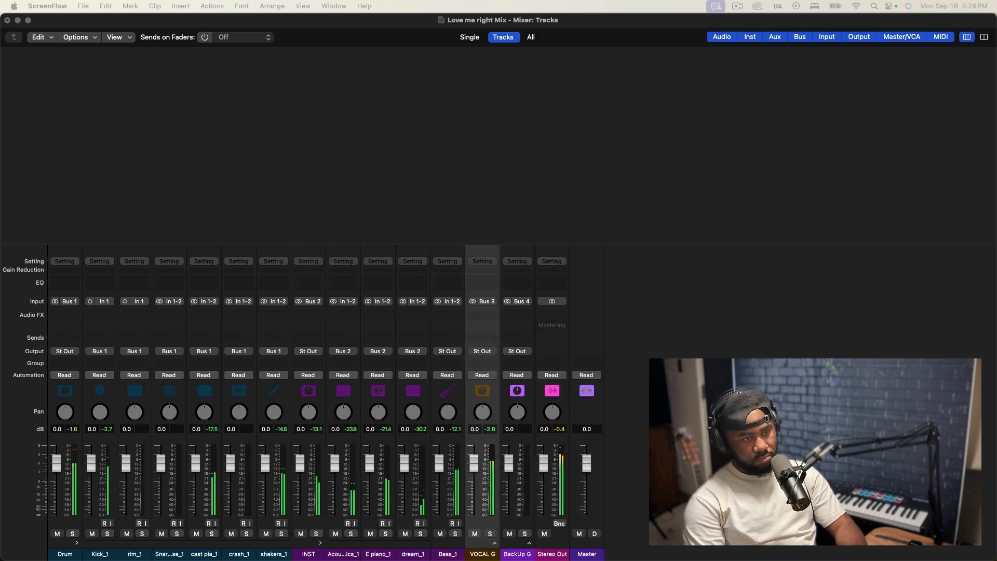
pyautogui.click(495, 542)
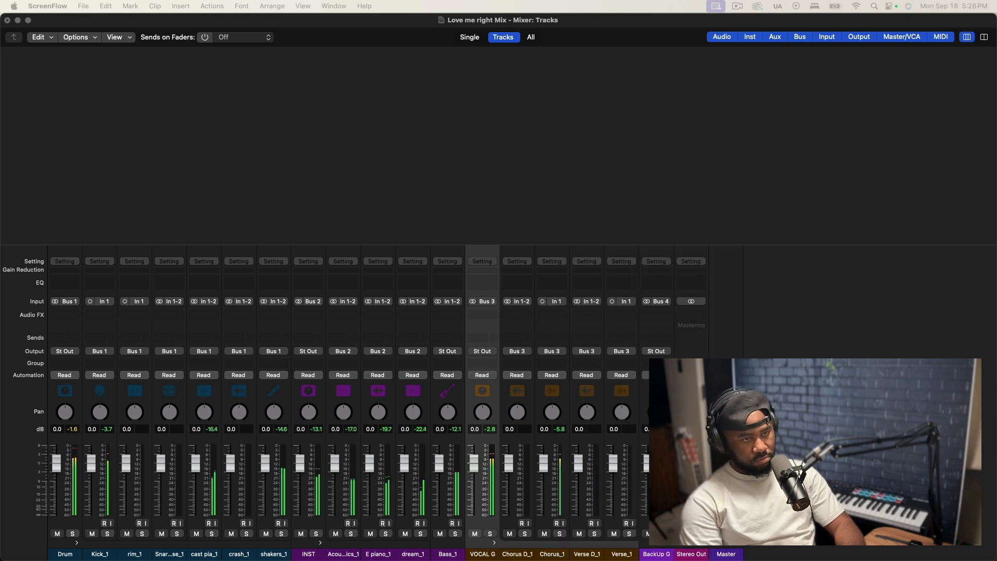
pyautogui.click(77, 543)
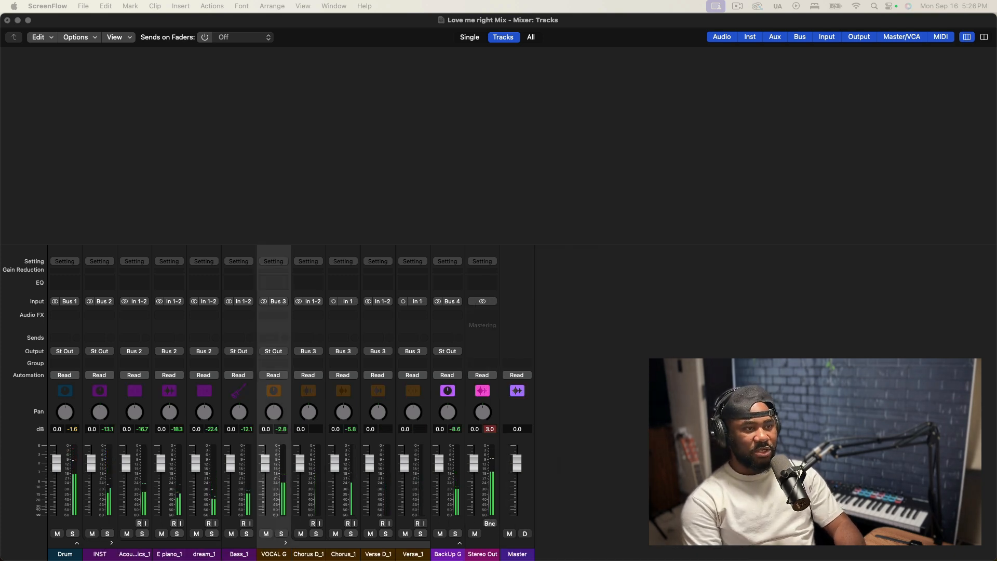
pyautogui.click(111, 543)
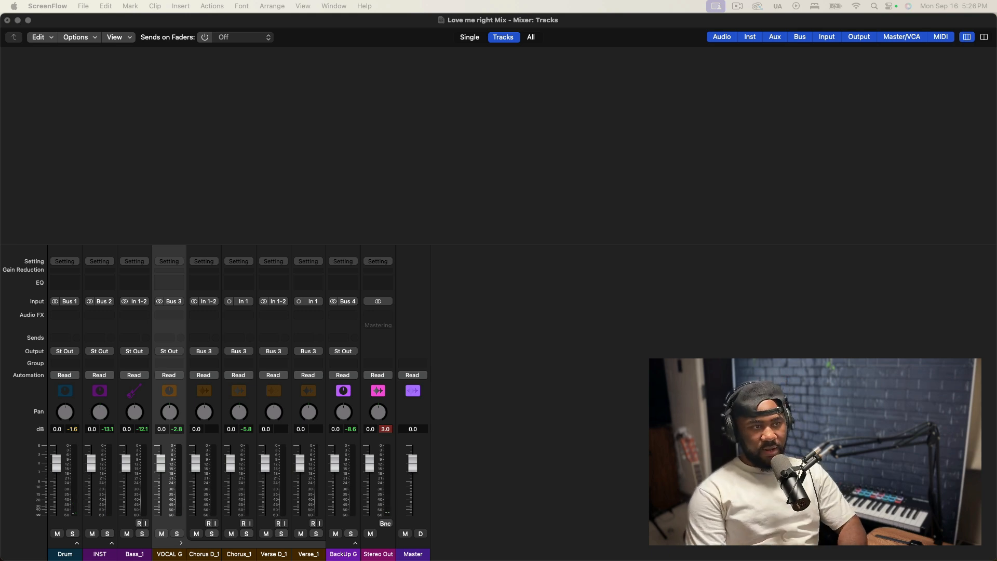
# Examine the Drum, INST, VOCAL G and BackUp G stacks in the Tracks window, then return to the mixer with VOCAL G expanded
pyautogui.click(64, 553)
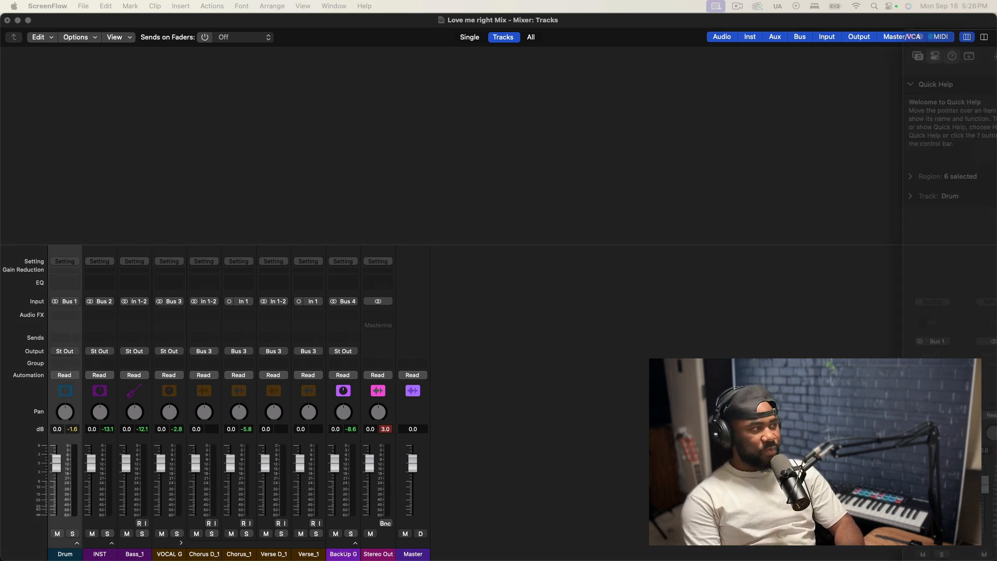
pyautogui.moveTo(996, 57); pyautogui.dragTo(287, 25)
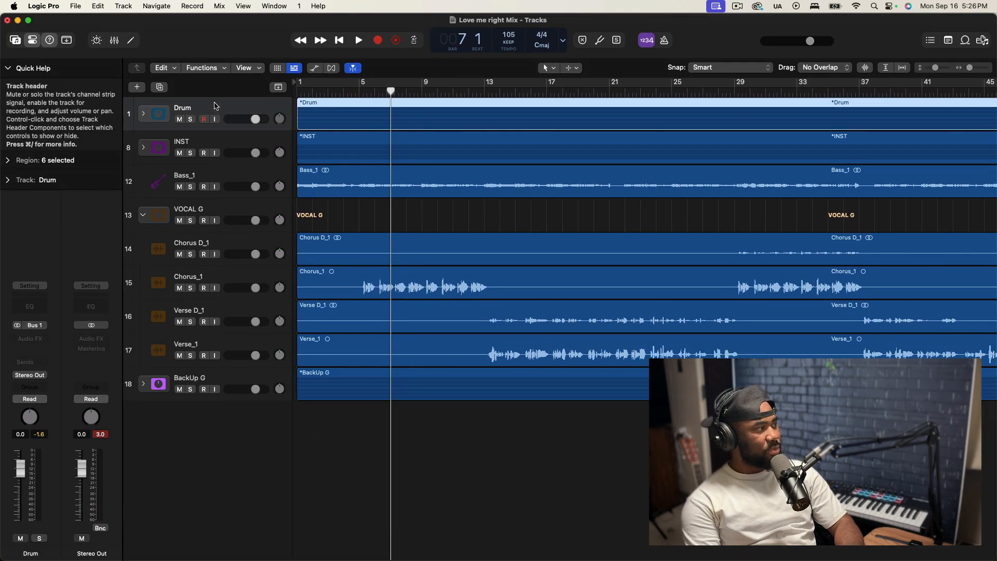
pyautogui.click(221, 147)
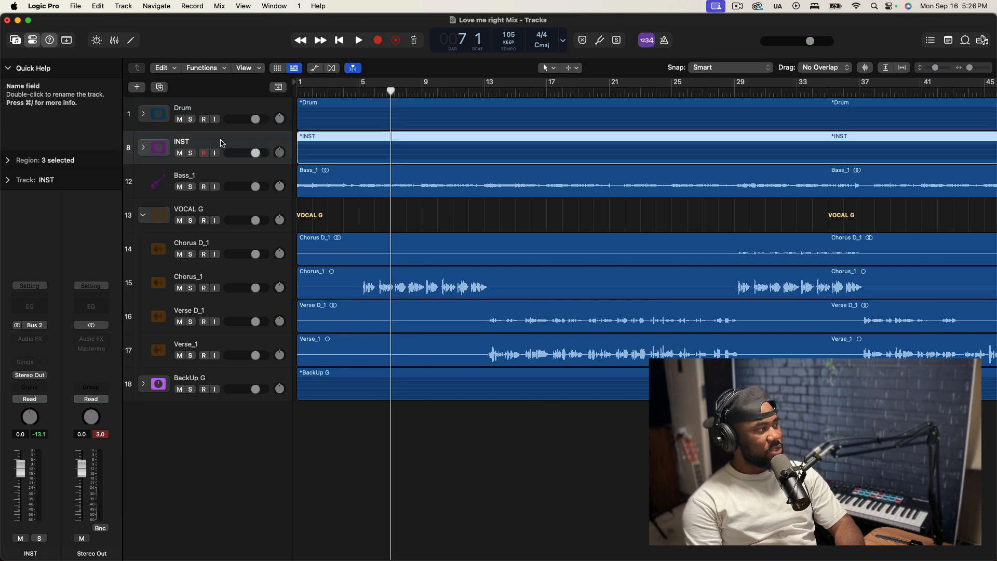
pyautogui.click(197, 207)
pyautogui.click(143, 215)
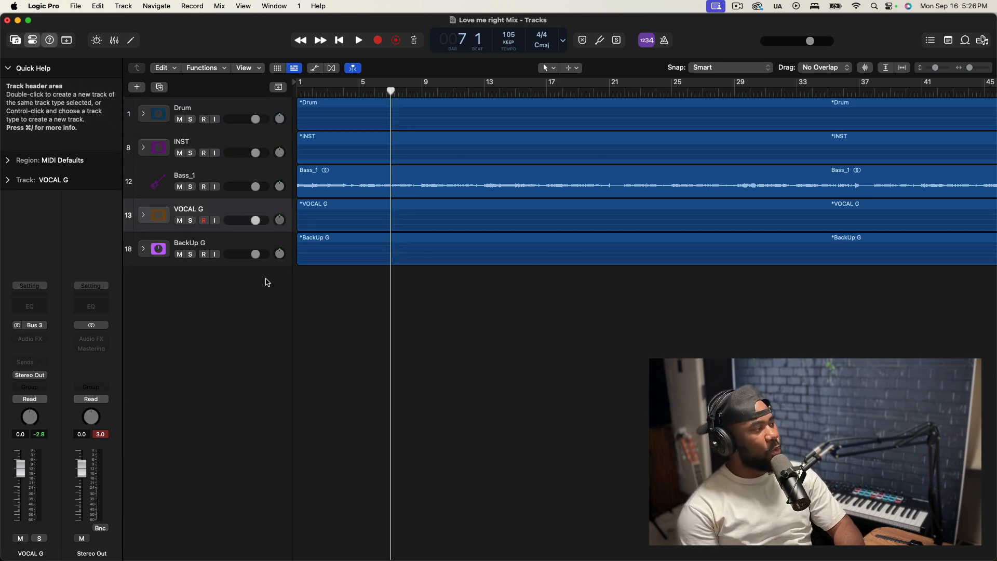
pyautogui.click(209, 245)
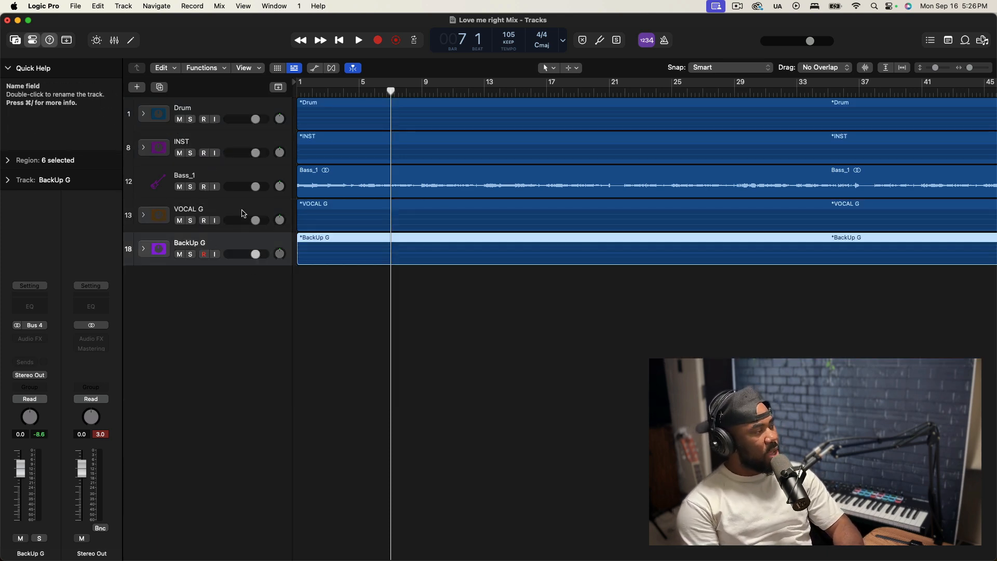
pyautogui.click(217, 207)
pyautogui.click(143, 215)
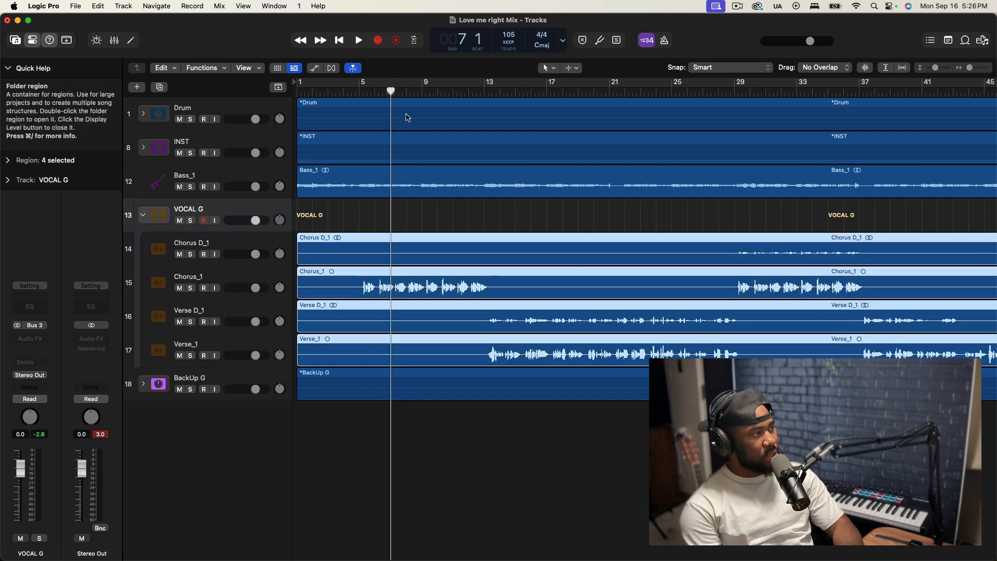
pyautogui.press('super+2')
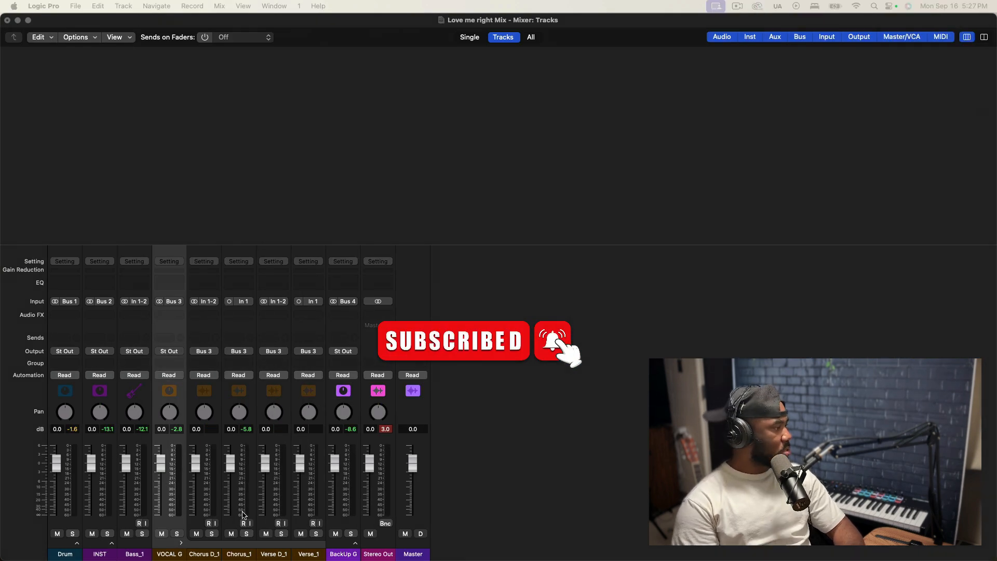
# Play the mix briefly and route the VOCAL G channel's output to Bus 5
pyautogui.press('space')
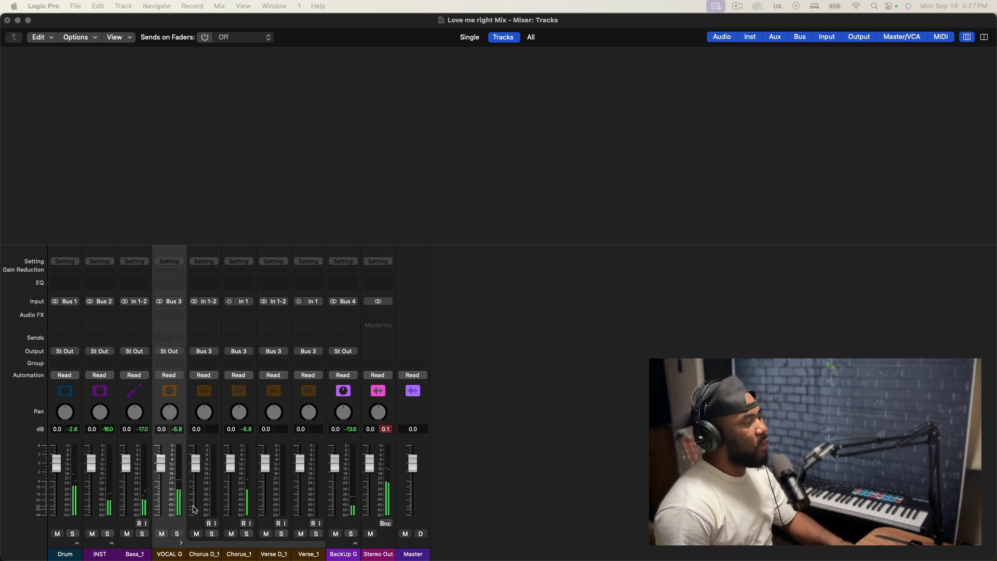
pyautogui.click(175, 351)
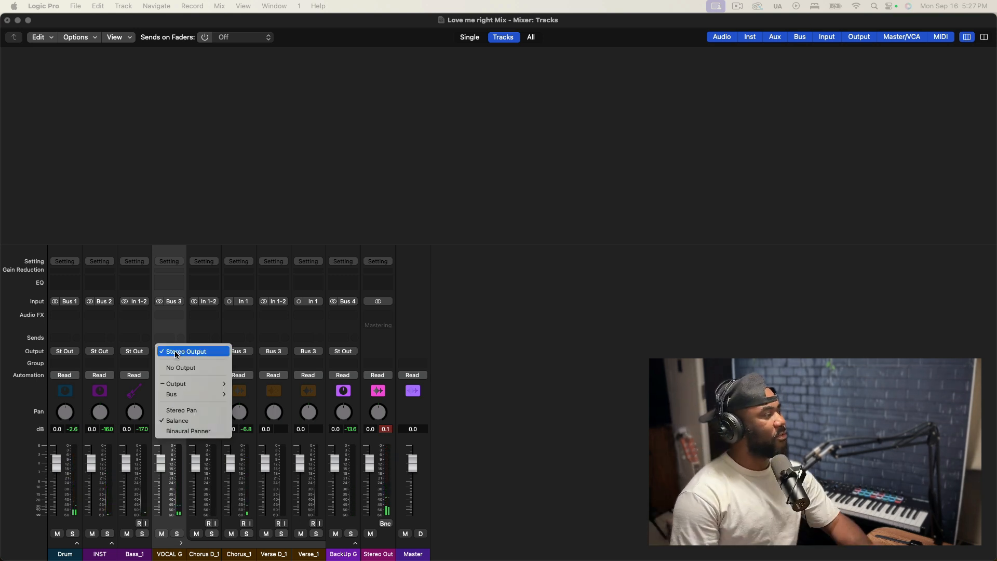
pyautogui.moveTo(184, 395)
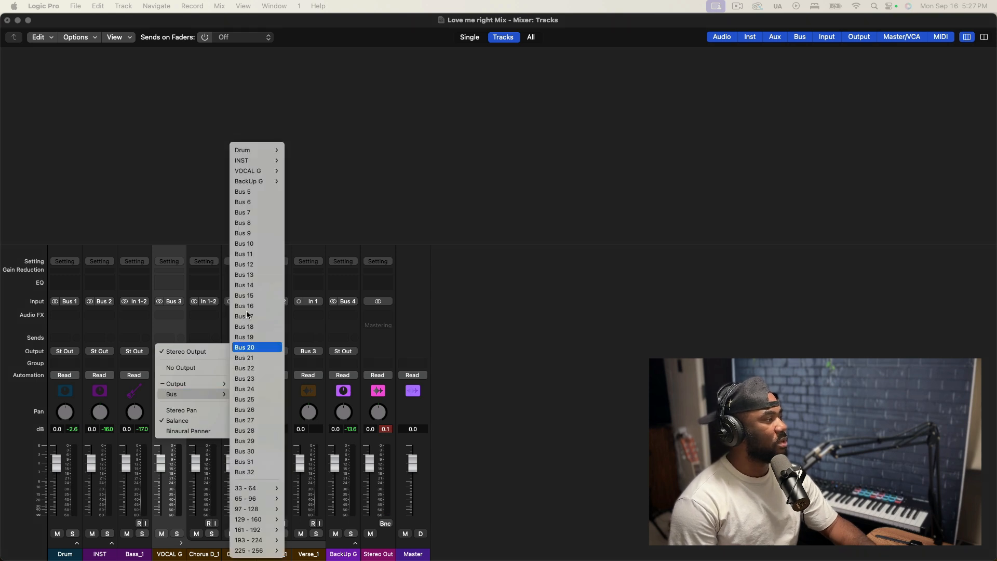
pyautogui.click(244, 192)
# Rename the new aux channel fed by Bus 5 as Lead Vox
pyautogui.doubleClick(381, 555)
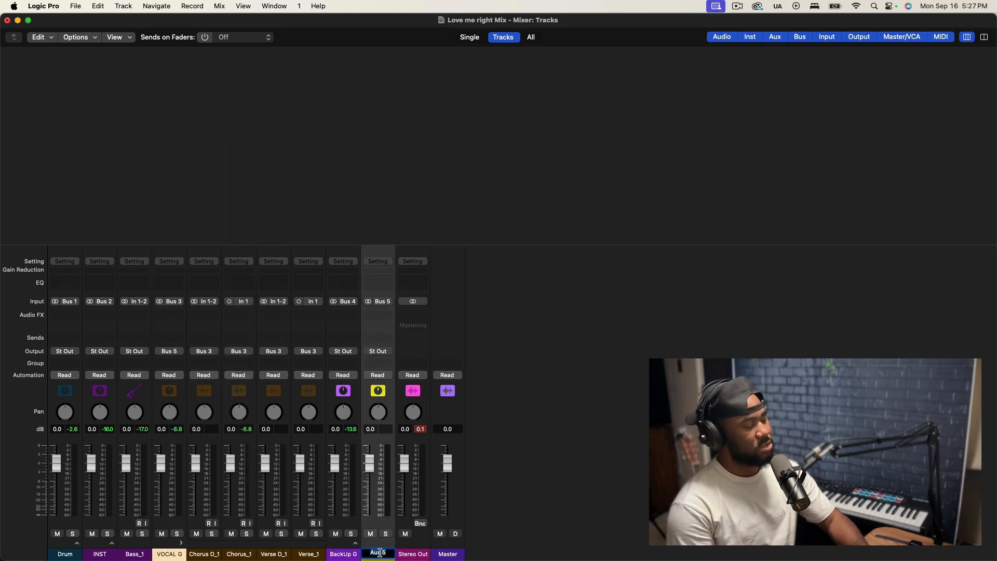
pyautogui.write('L')
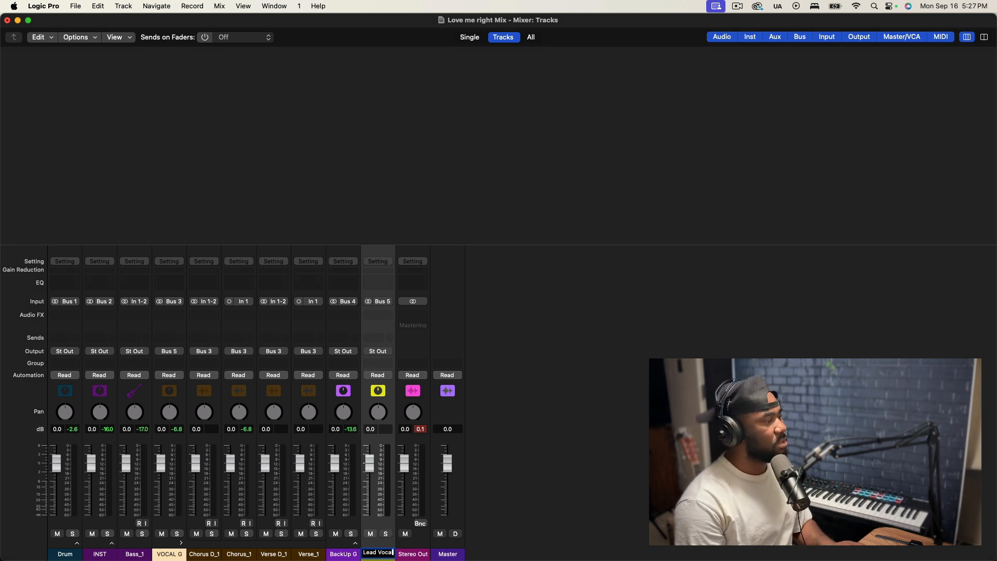
pyautogui.write('ead Vocal')
pyautogui.press('BackSpace')
pyautogui.press('BackSpace')
pyautogui.press('BackSpace')
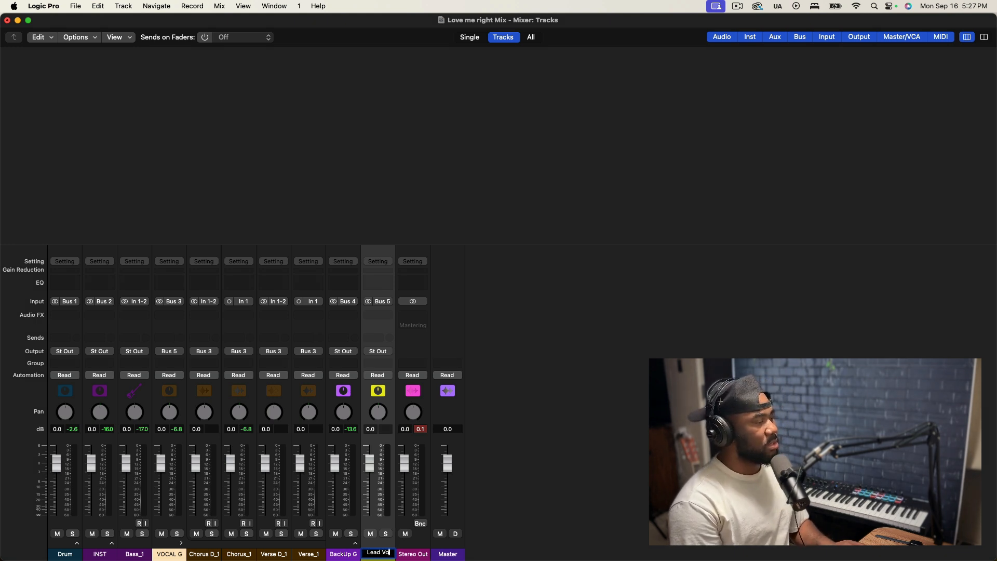
pyautogui.write('x')
pyautogui.press('Return')
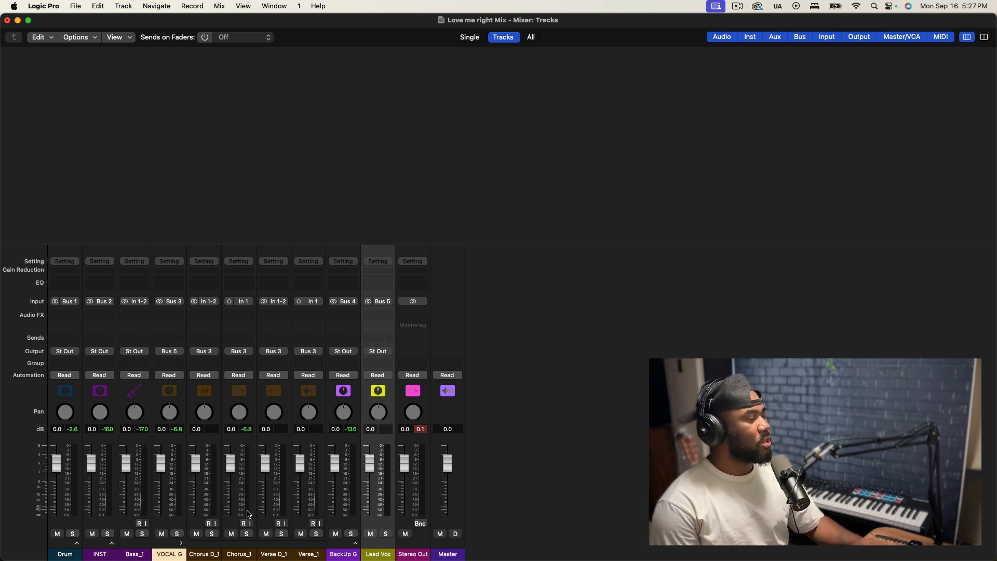
# Play the mix and mute the Drum, INST, Bass_1 and BackUp G channels to isolate the lead vocal
pyautogui.press('space')
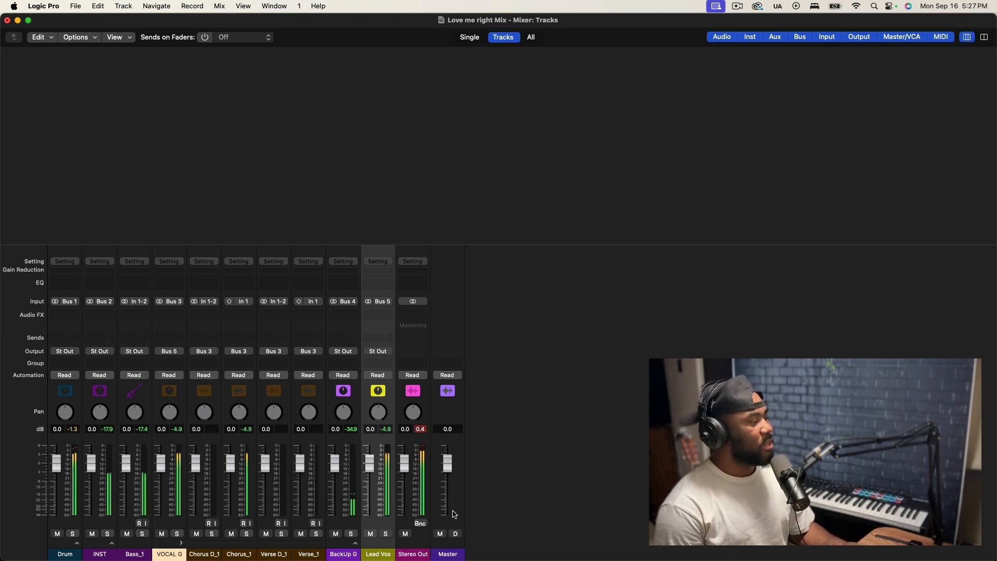
pyautogui.click(57, 533)
pyautogui.click(90, 536)
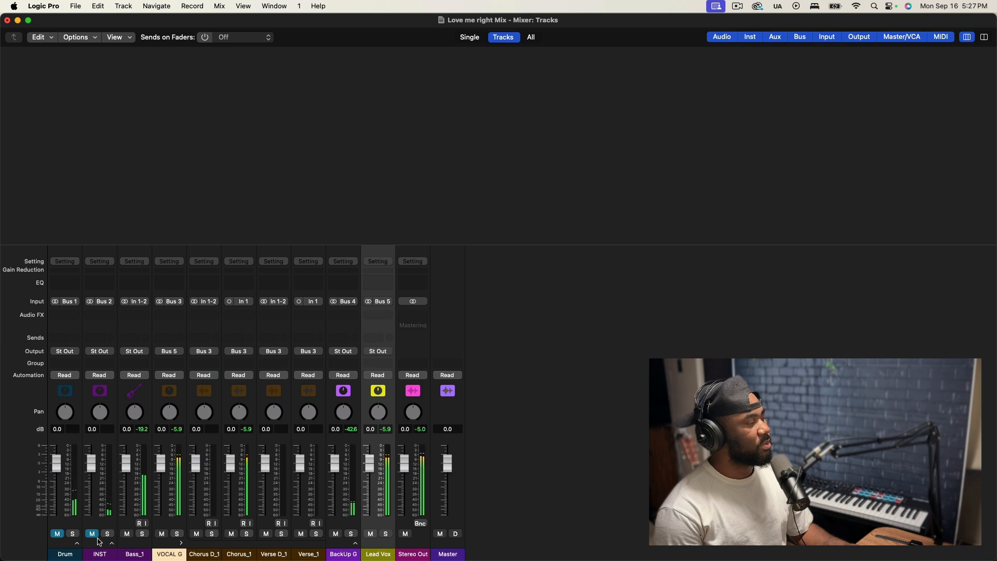
pyautogui.click(127, 534)
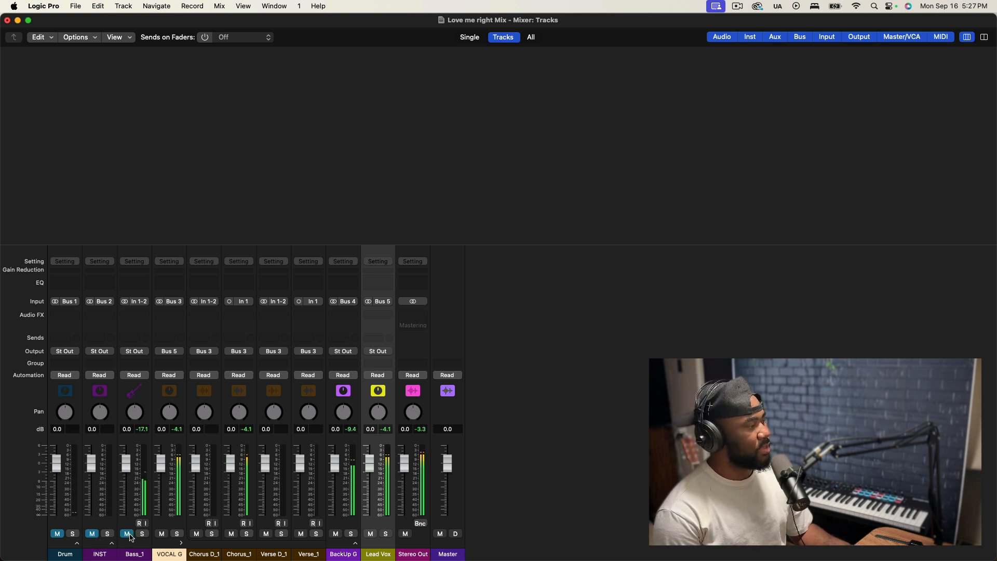
pyautogui.click(336, 534)
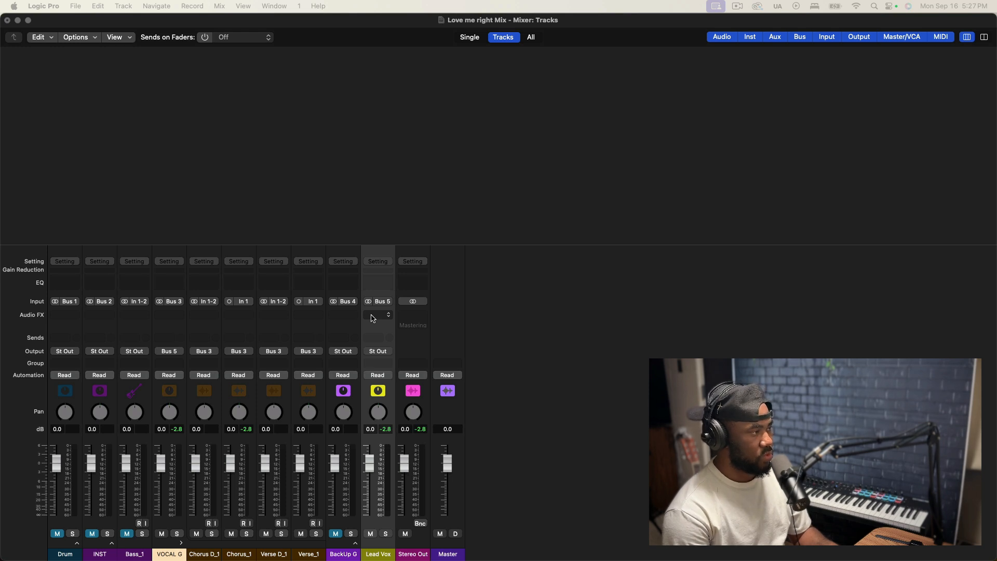
# Insert a stereo Compressor on the Lead Vox channel with its auto gain set to -12 dB
pyautogui.click(373, 315)
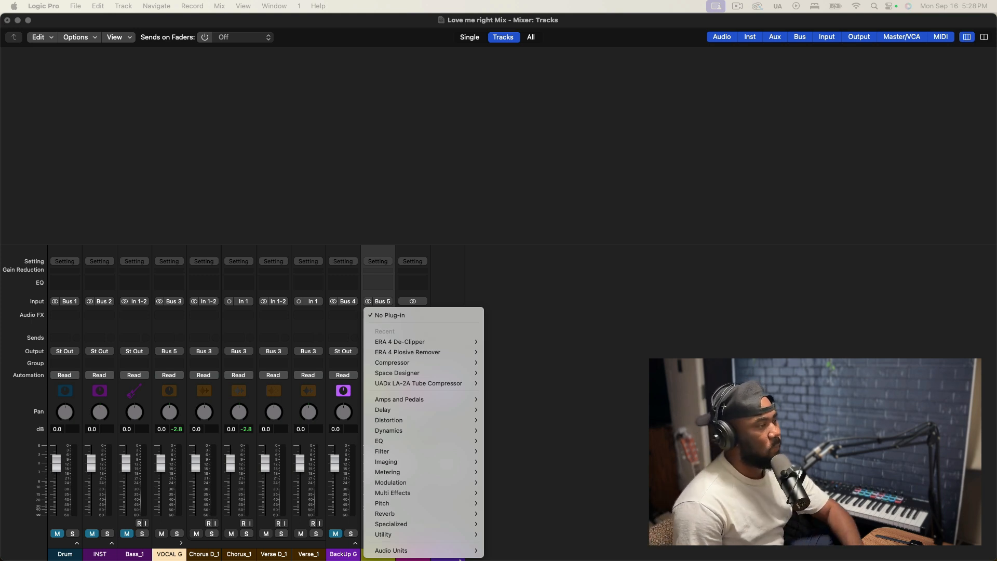
pyautogui.moveTo(474, 556)
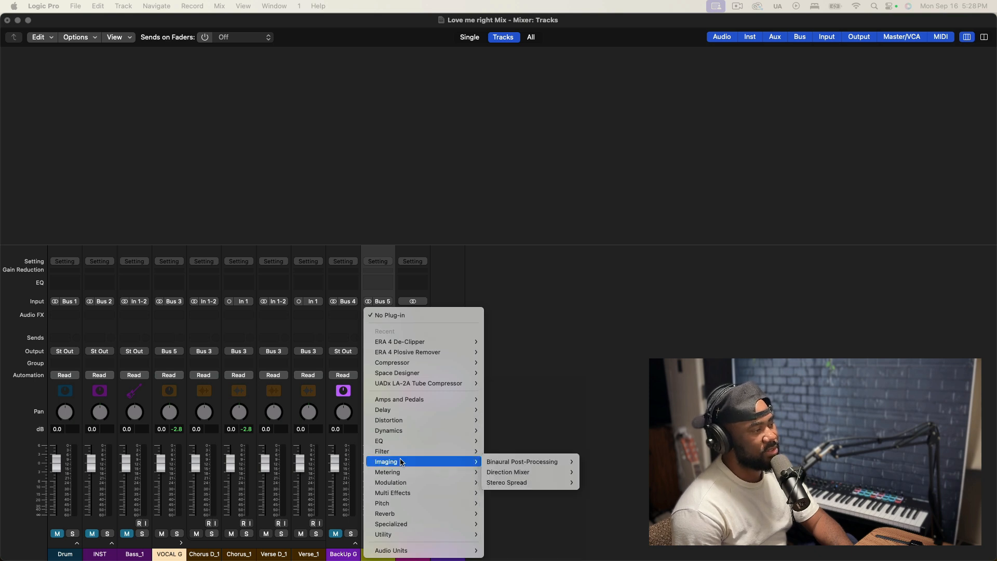
pyautogui.moveTo(468, 431)
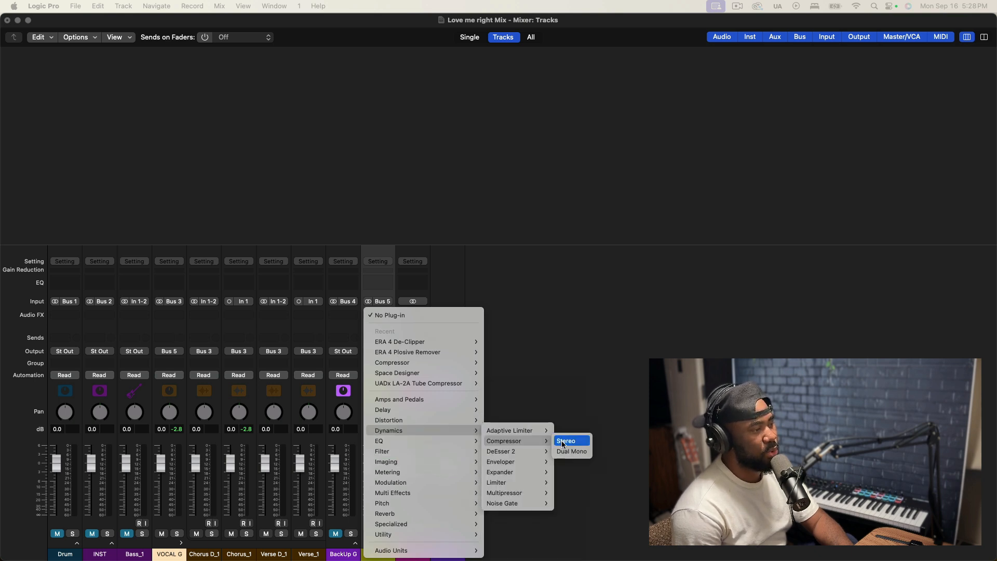
pyautogui.click(565, 442)
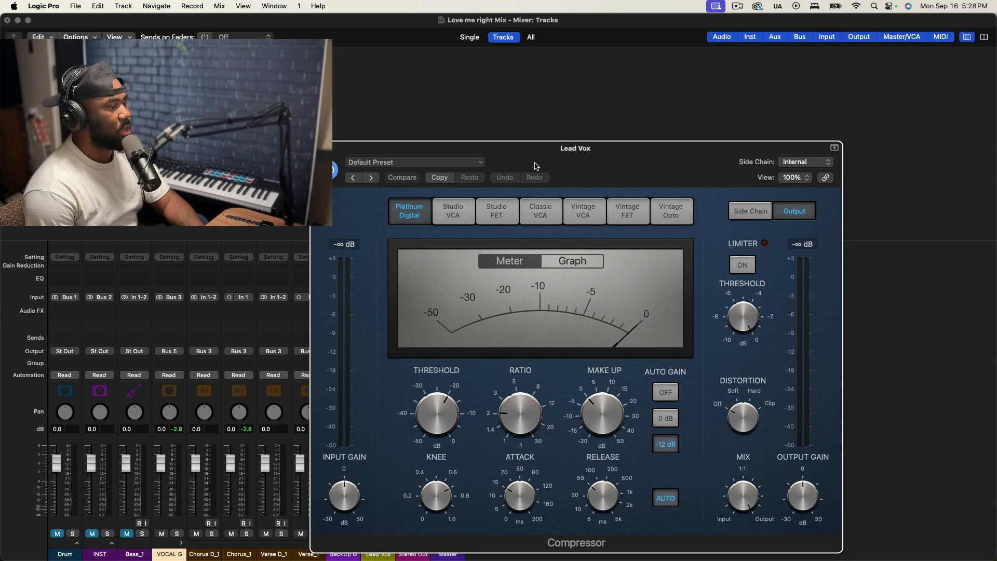
pyautogui.click(666, 393)
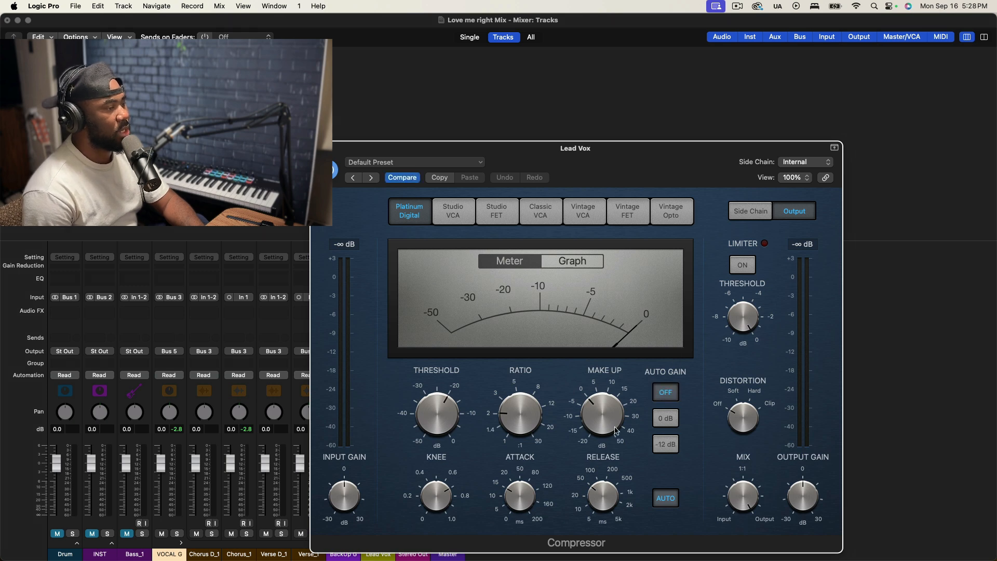
pyautogui.click(666, 445)
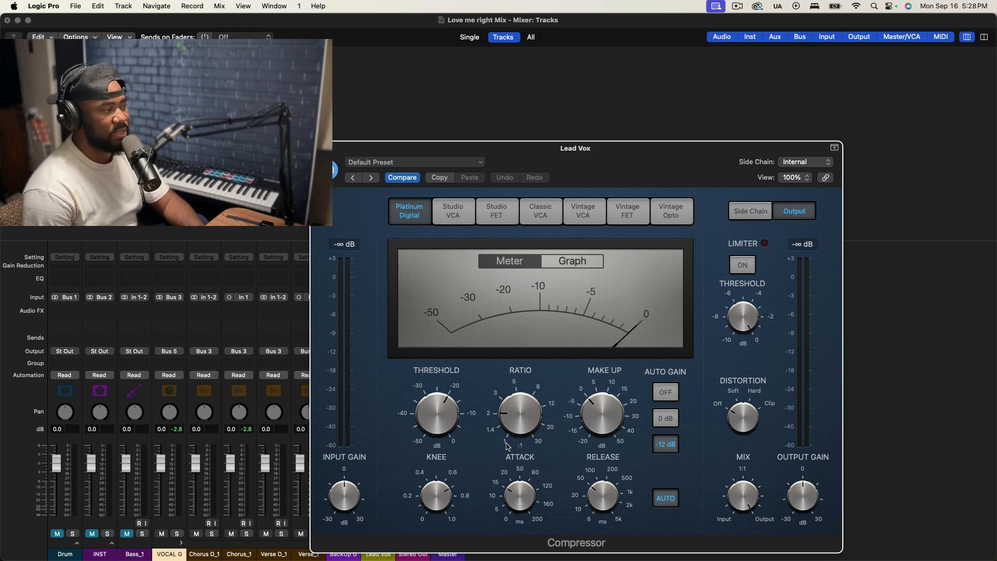
# Play the lead vocal and lower the Lead Vox compressor's threshold to about -30 dB
pyautogui.moveTo(436, 412); pyautogui.dragTo(436, 413)
pyautogui.press('space')
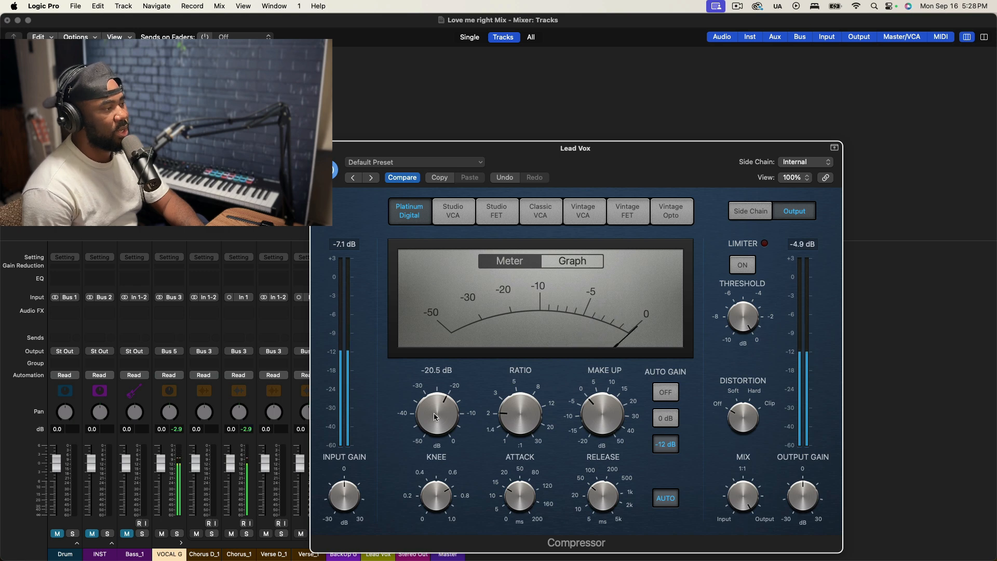
pyautogui.moveTo(436, 417); pyautogui.dragTo(434, 432)
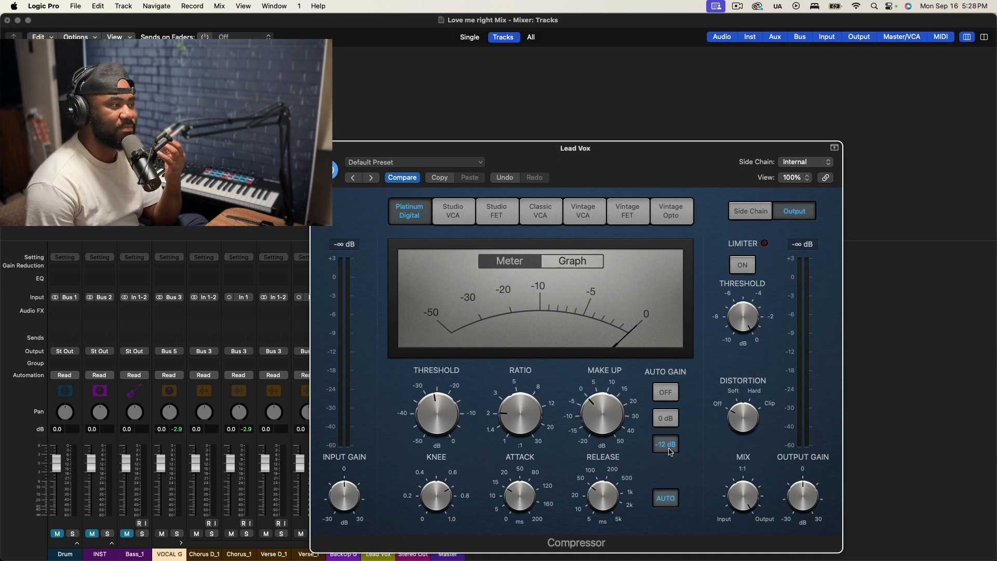
pyautogui.press('space')
pyautogui.moveTo(434, 419); pyautogui.dragTo(434, 430)
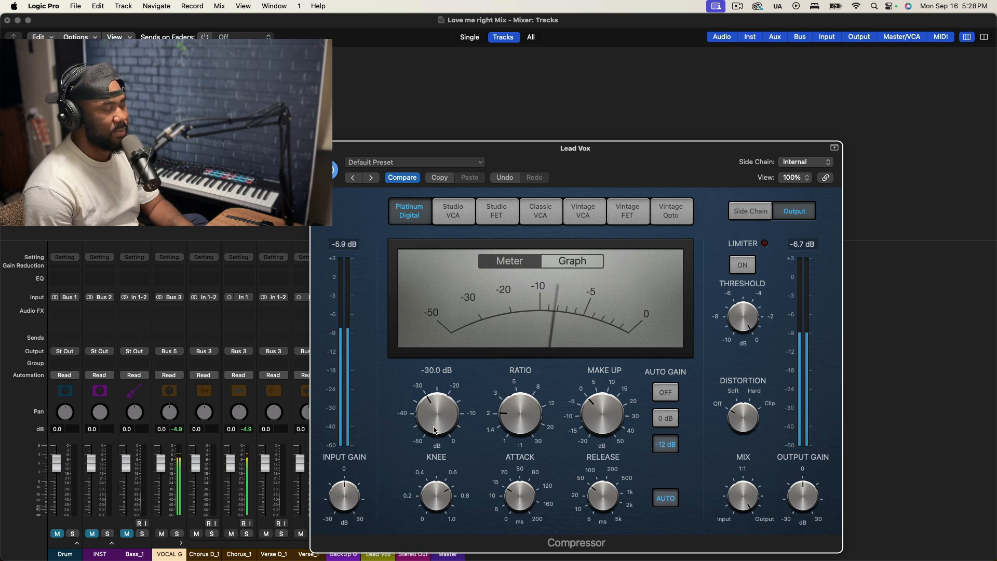
pyautogui.moveTo(435, 430); pyautogui.dragTo(436, 431)
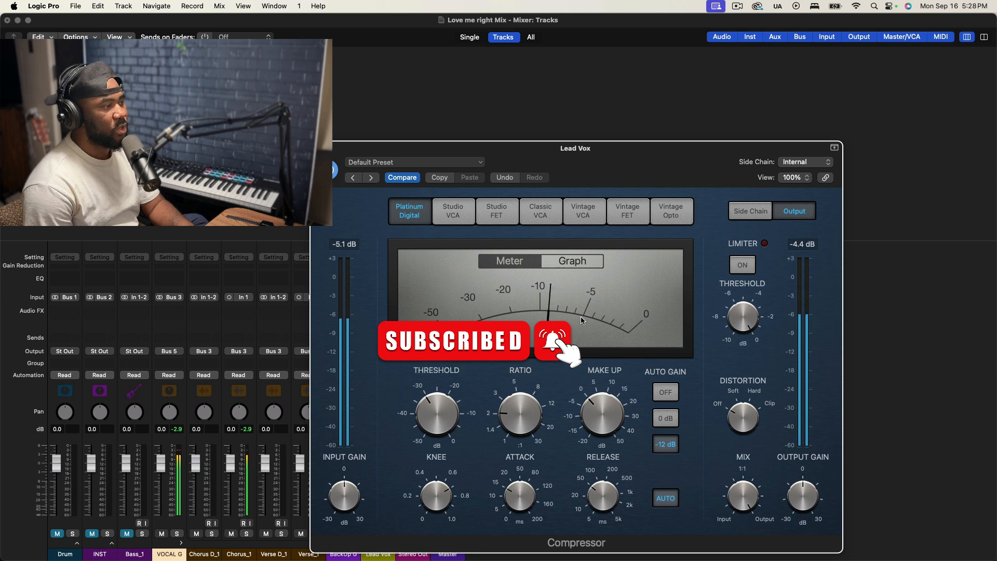
# Switch the Lead Vox compressor's display to Graph, adjust its knee while the vocal plays, and close the plug-in
pyautogui.click(582, 264)
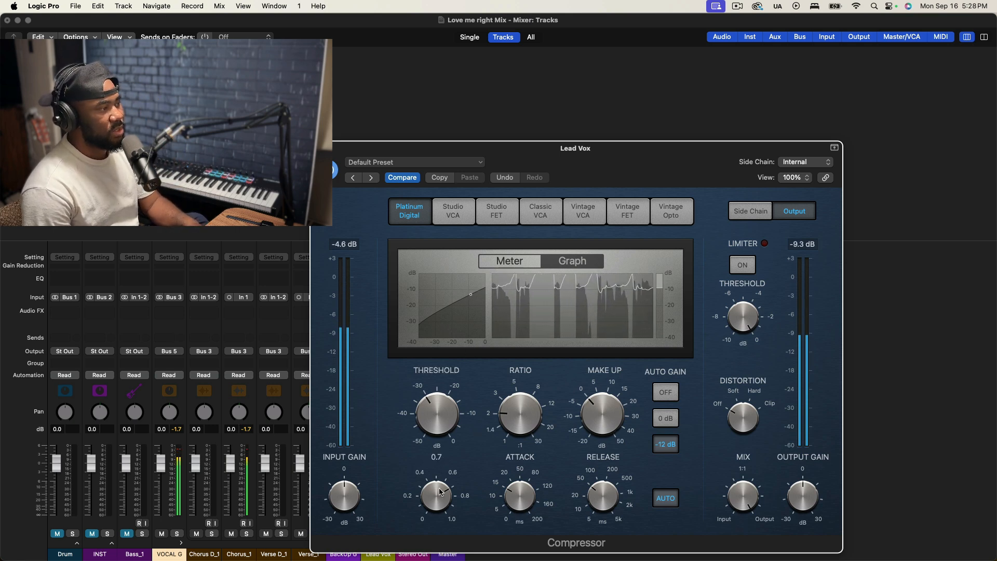
pyautogui.moveTo(436, 498)
pyautogui.moveTo(437, 498); pyautogui.dragTo(465, 437)
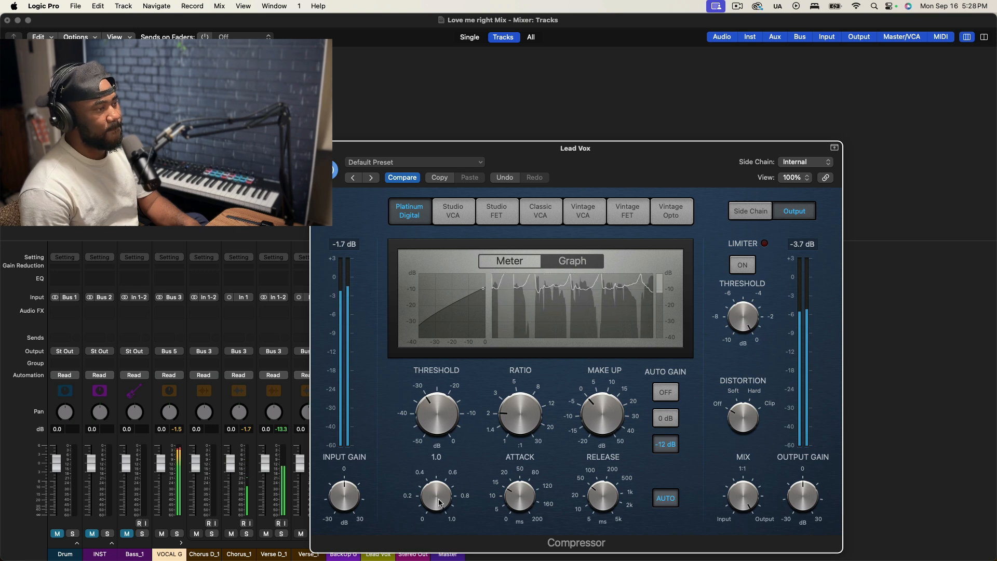
pyautogui.moveTo(440, 502); pyautogui.dragTo(425, 510)
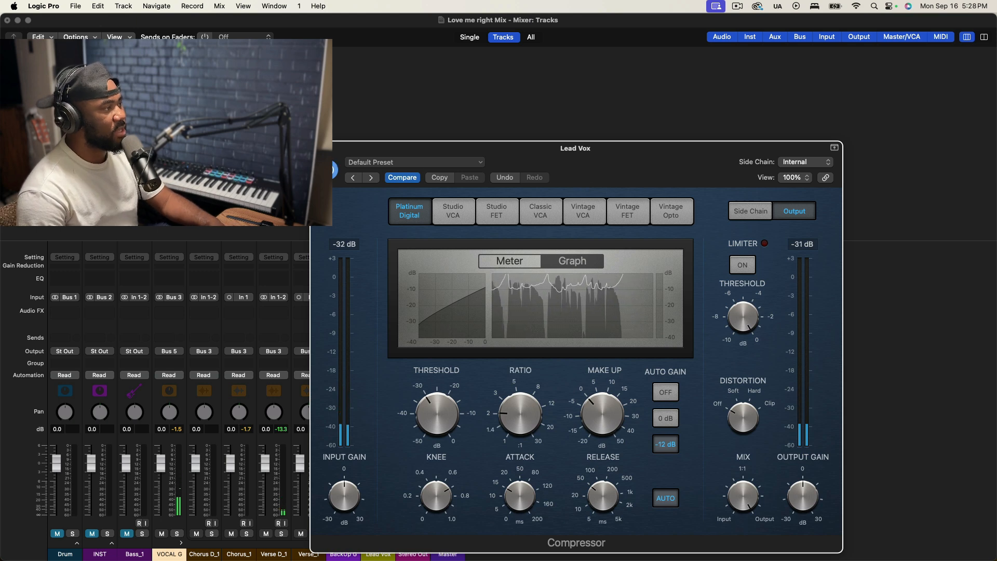
pyautogui.click(318, 148)
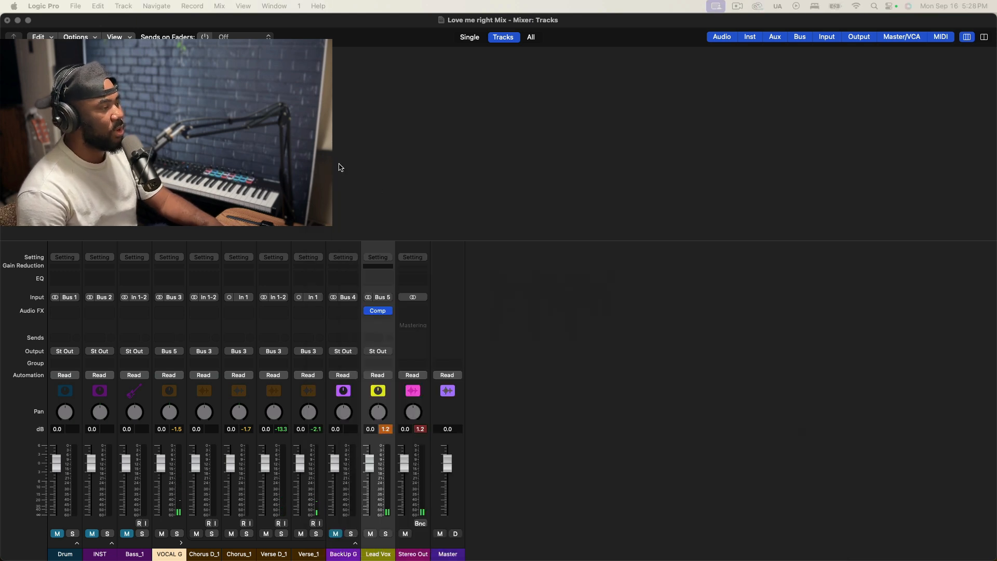
# Insert a stereo iZotope Ozone 11 Equalizer on the Lead Vox channel after the compressor
pyautogui.click(373, 319)
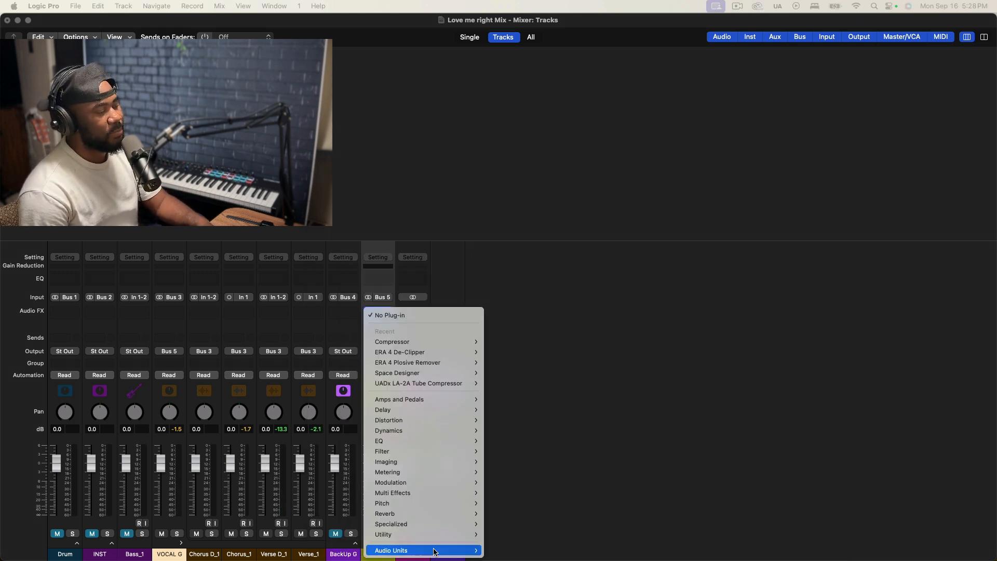
pyautogui.moveTo(436, 552)
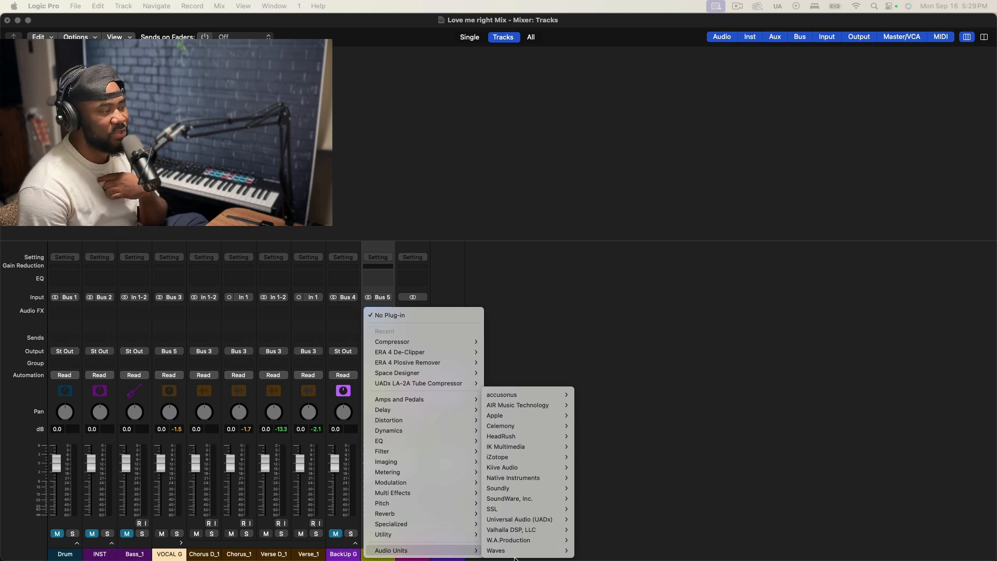
pyautogui.moveTo(529, 457)
pyautogui.moveTo(613, 459)
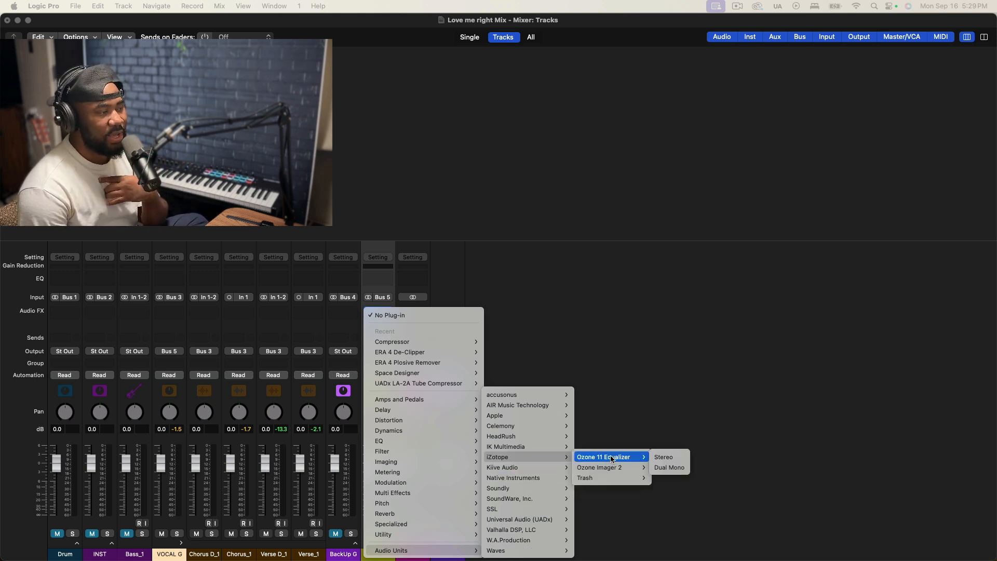
pyautogui.click(666, 457)
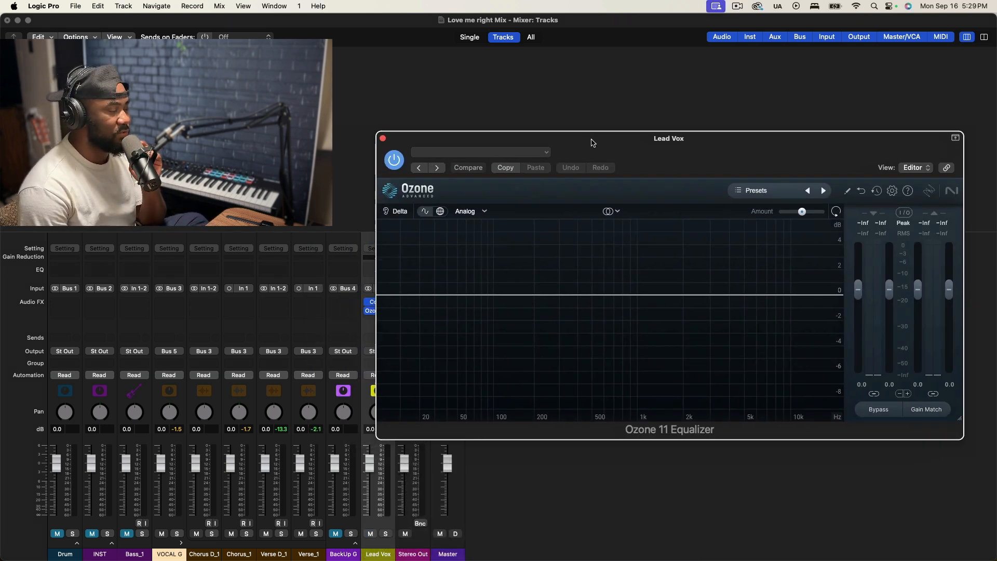
# Play the vocal and add a Flat High-Pass band at about 21 Hz in the Ozone equalizer
pyautogui.press('space')
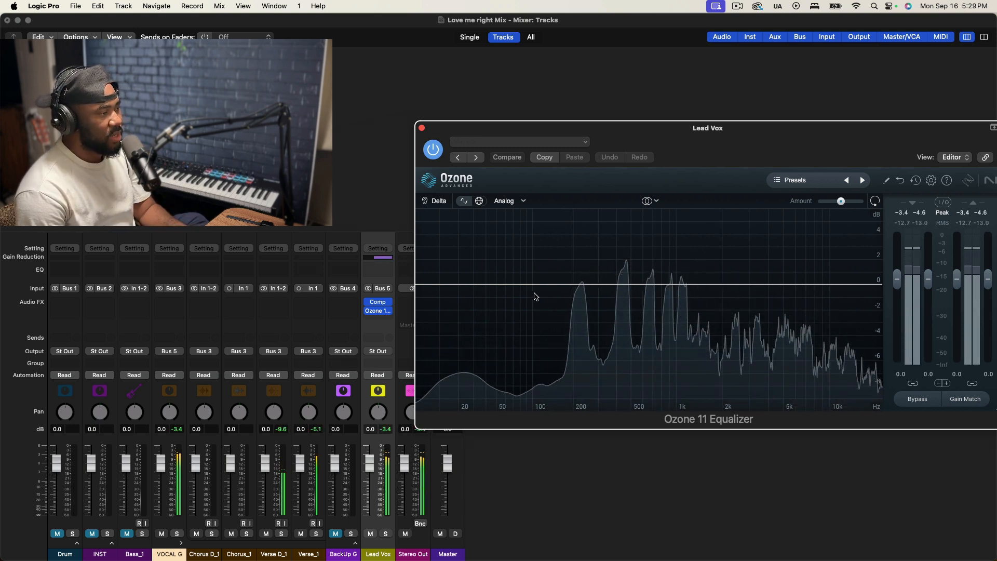
pyautogui.click(460, 285)
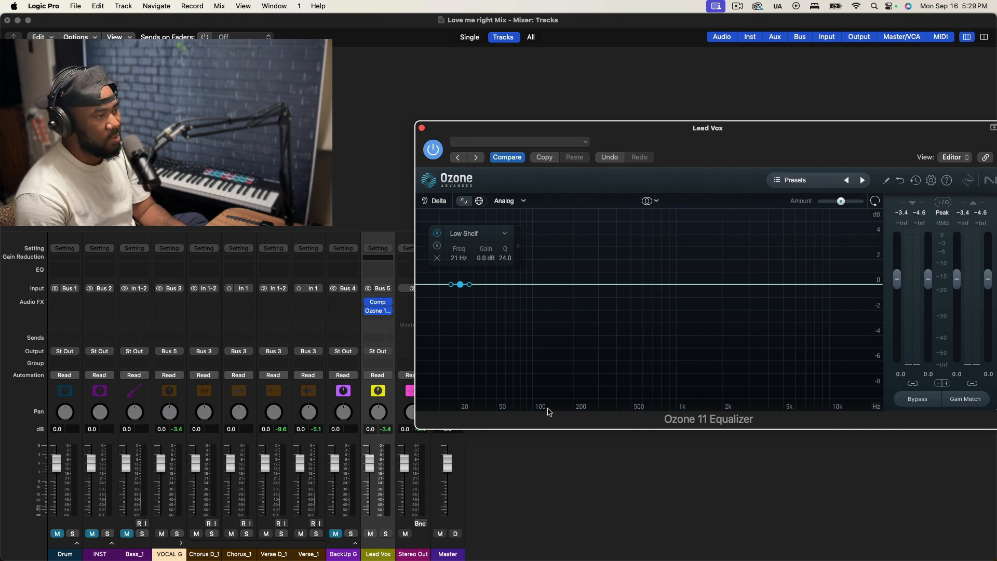
pyautogui.click(499, 236)
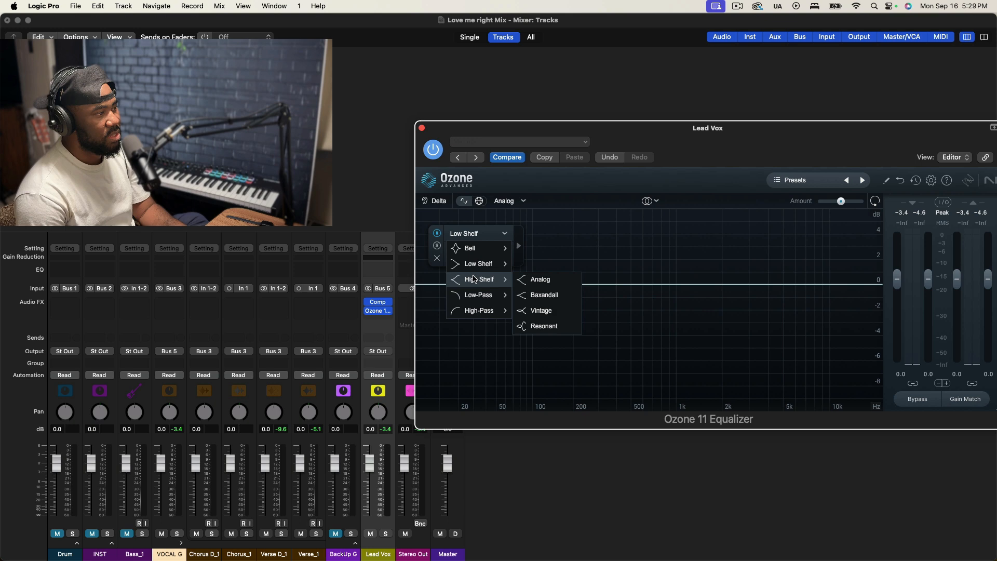
pyautogui.click(466, 312)
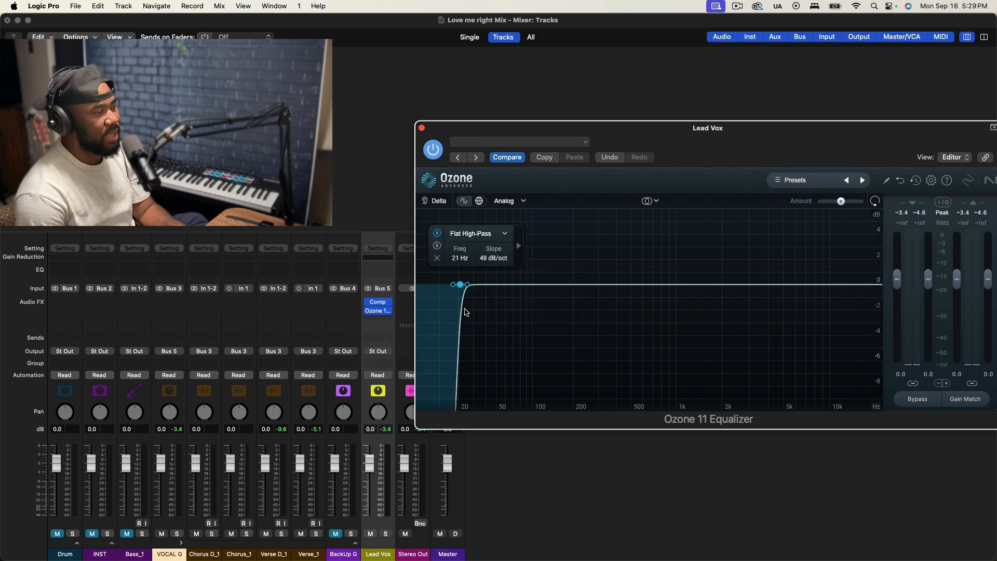
pyautogui.press('space')
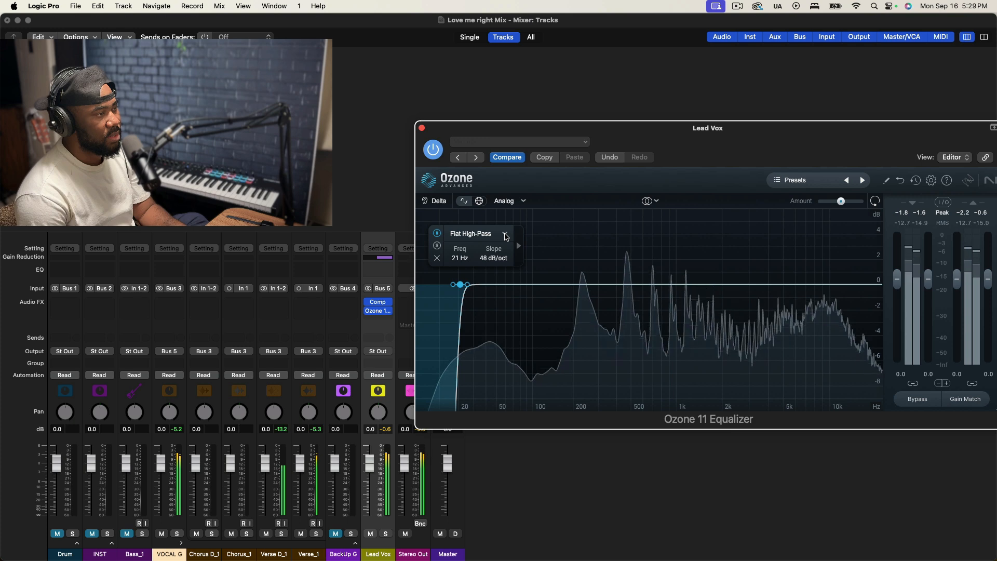
pyautogui.click(507, 237)
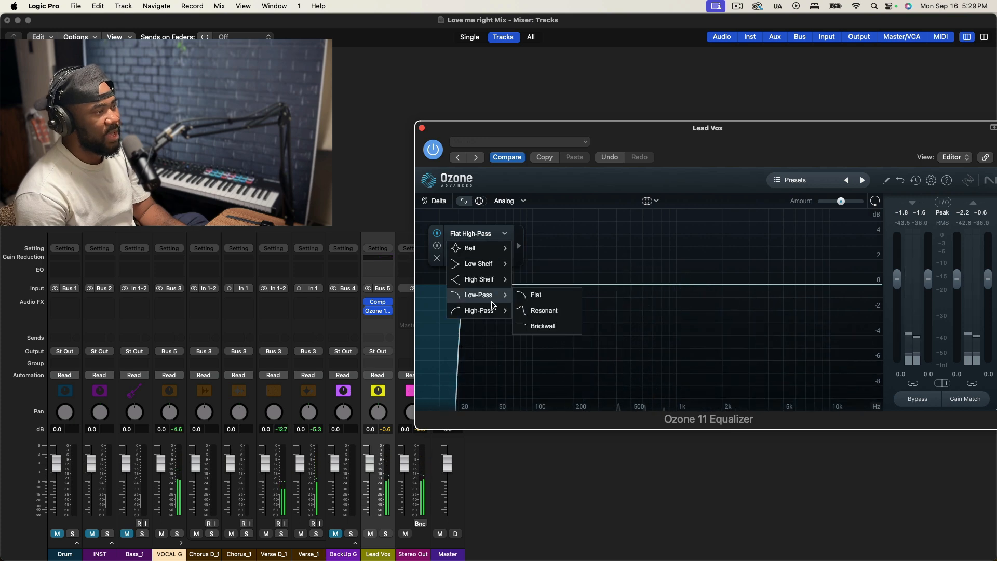
pyautogui.moveTo(490, 310)
pyautogui.click(544, 314)
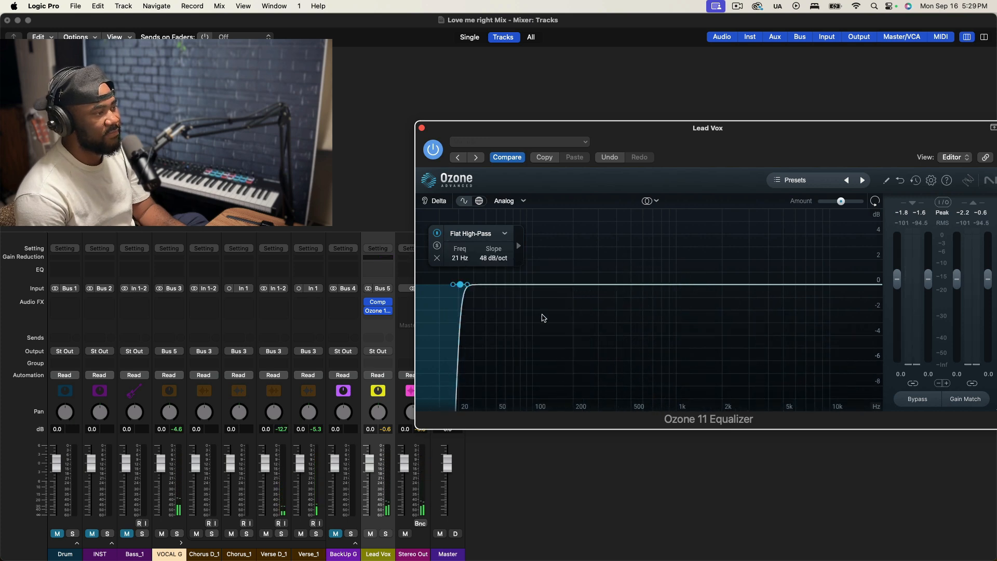
# Raise the high-pass band's cutoff to about 193 Hz with a 6 dB/oct slope while the vocal plays
pyautogui.moveTo(472, 287); pyautogui.dragTo(578, 281)
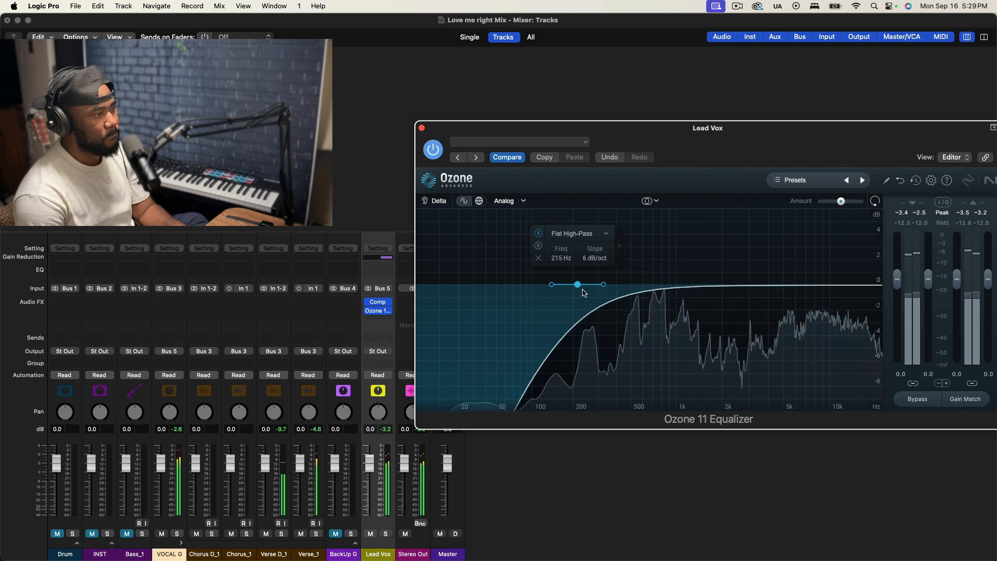
pyautogui.moveTo(577, 284)
pyautogui.mouseDown()
pyautogui.moveTo(559, 284)
pyautogui.moveTo(571, 284)
pyautogui.mouseUp()
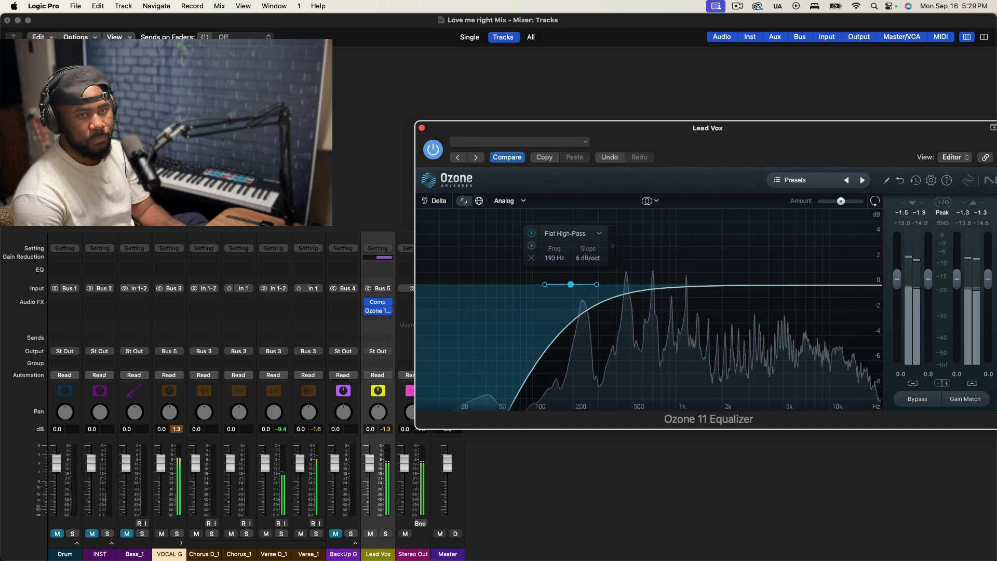
pyautogui.press('space')
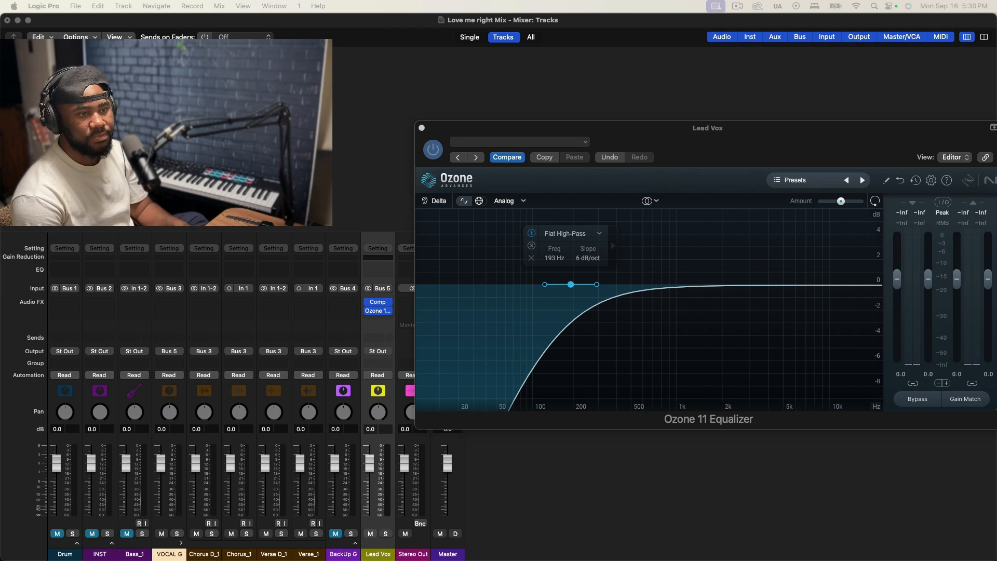
# Audition lower high-pass cutoffs on the vocal and set the band to about 174 Hz
pyautogui.press('space')
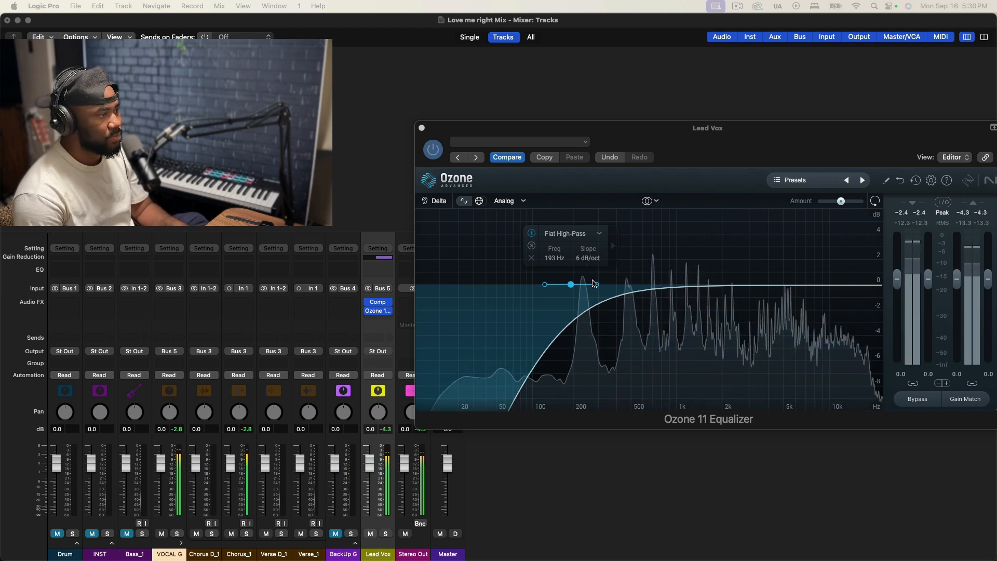
pyautogui.moveTo(570, 287); pyautogui.dragTo(549, 286)
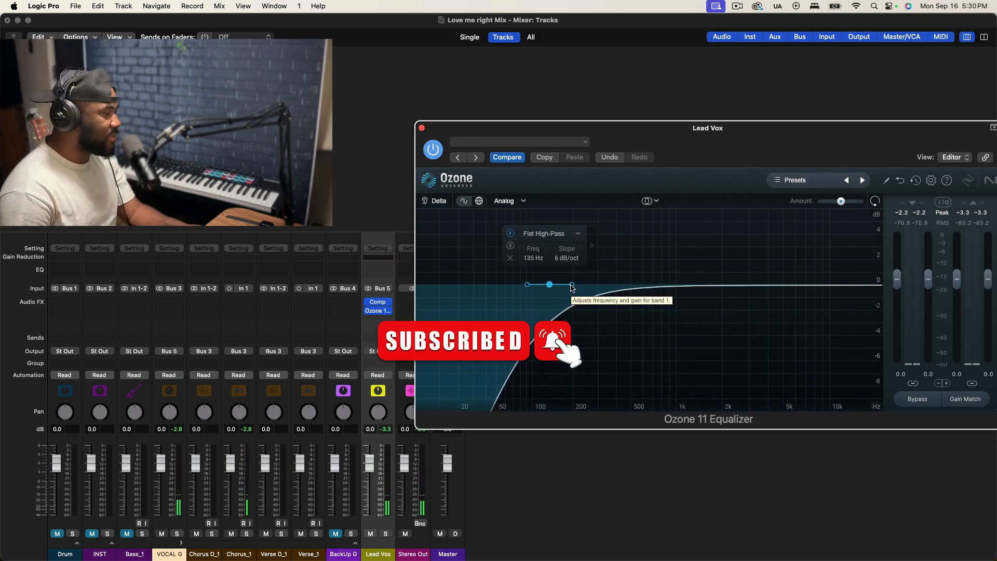
pyautogui.moveTo(551, 286); pyautogui.dragTo(565, 286)
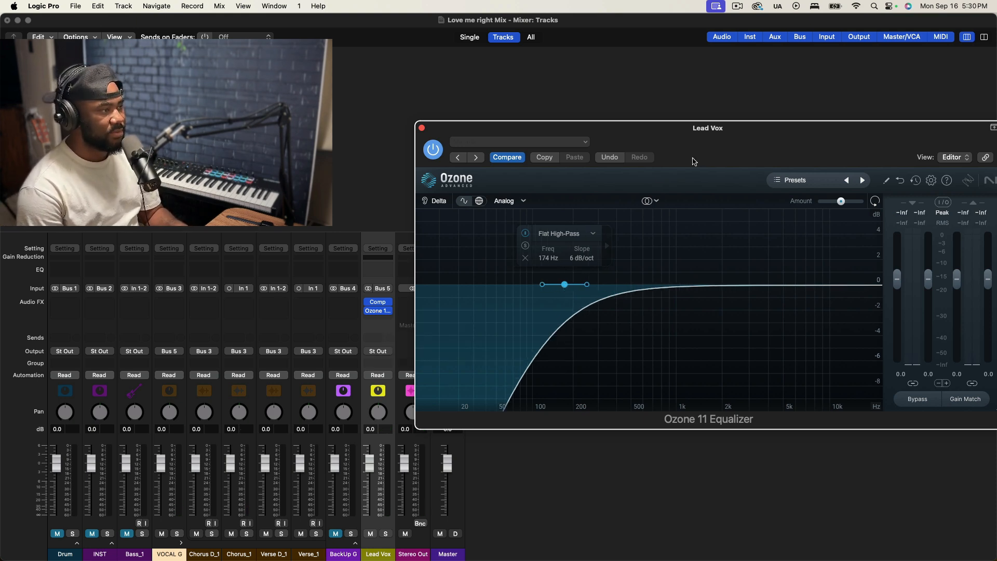
pyautogui.press('space')
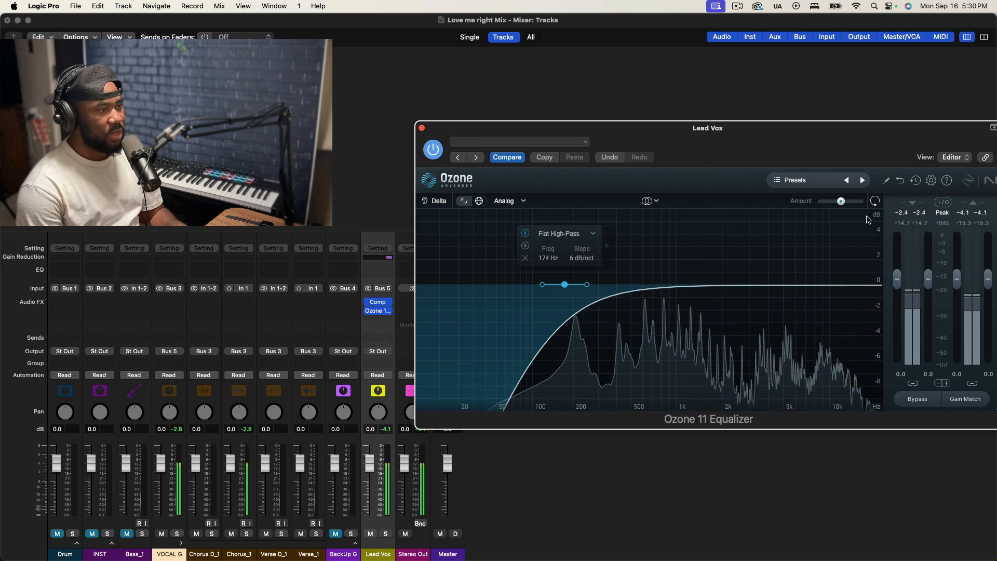
pyautogui.press('space')
# Add a band at the high end of the equalizer curve and make it a Brickwall Low-Pass at 20000 Hz
pyautogui.click(865, 286)
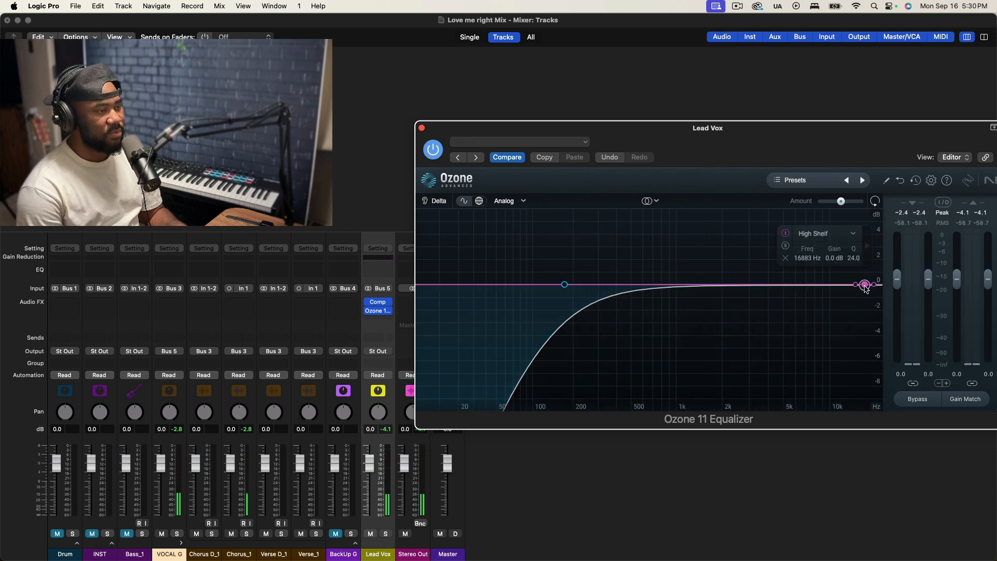
pyautogui.click(852, 234)
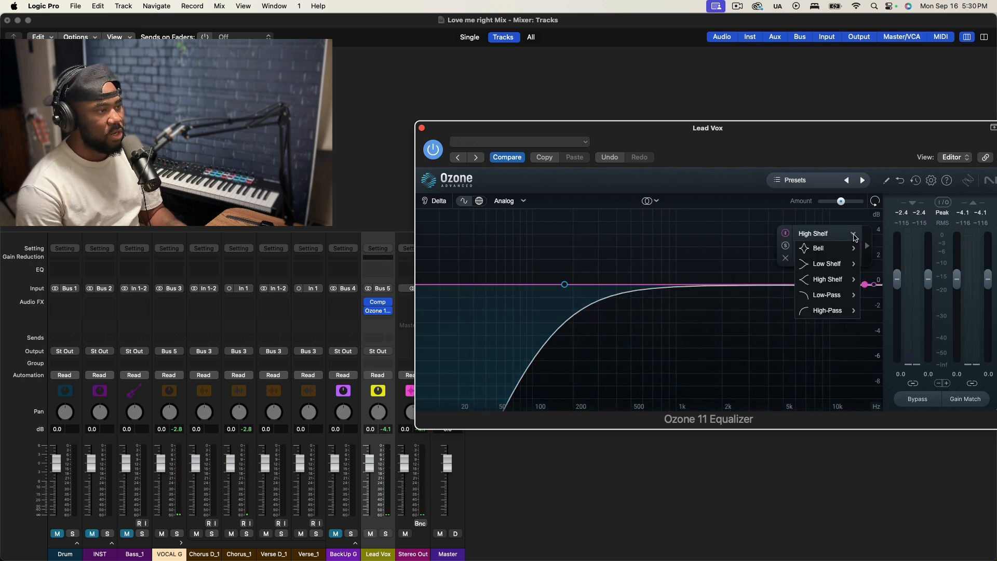
pyautogui.moveTo(842, 297)
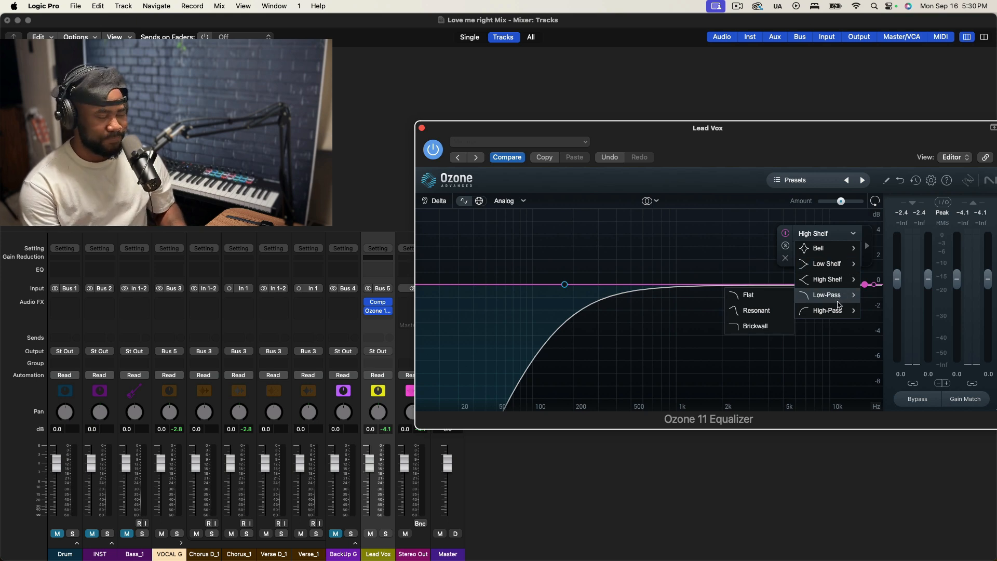
pyautogui.click(838, 304)
pyautogui.moveTo(872, 279); pyautogui.dragTo(877, 276)
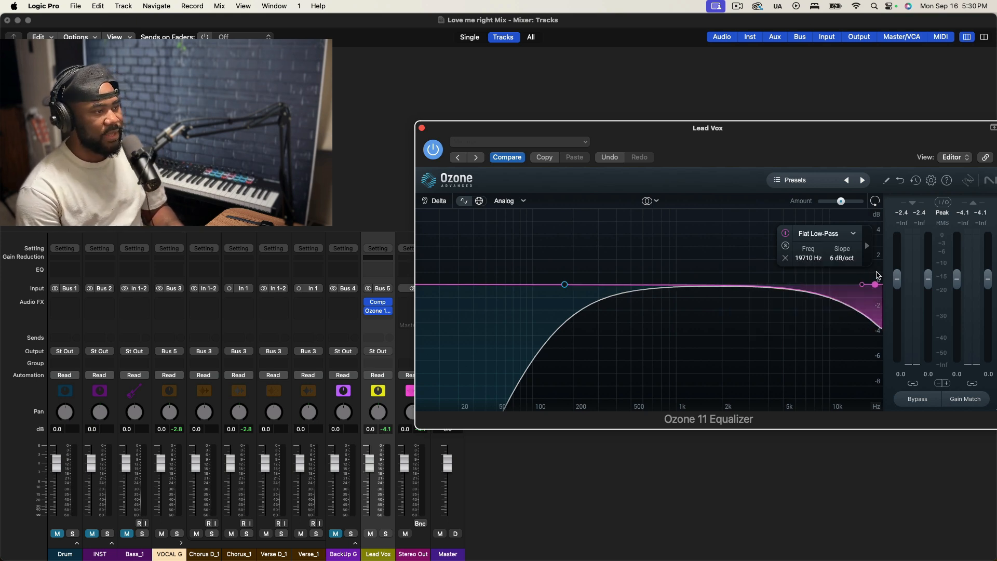
pyautogui.click(853, 235)
pyautogui.moveTo(831, 295)
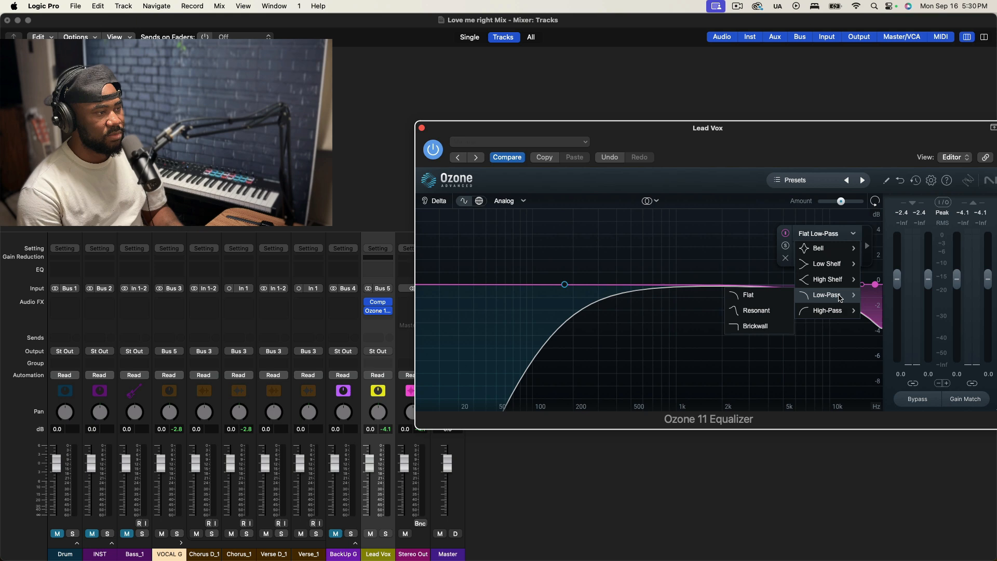
pyautogui.click(744, 326)
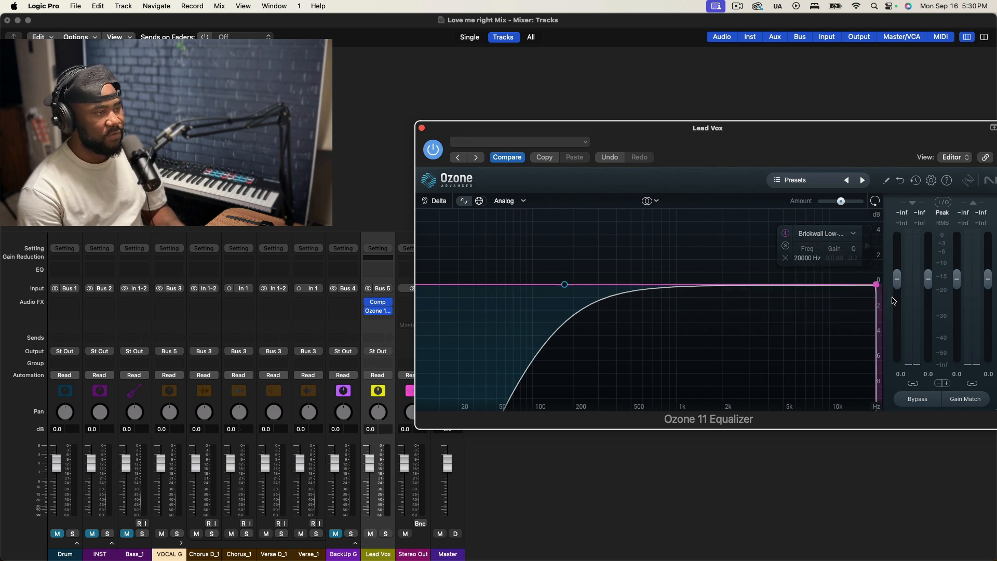
# Play the vocal, fine-tune the high-pass cutoff to about 181 Hz, and close the Ozone equalizer
pyautogui.press('space')
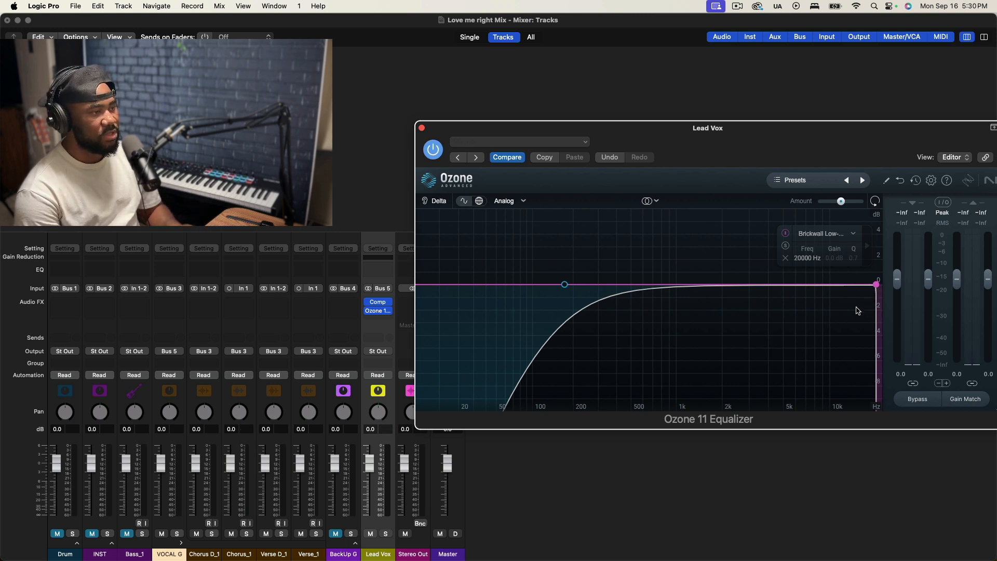
pyautogui.press('space')
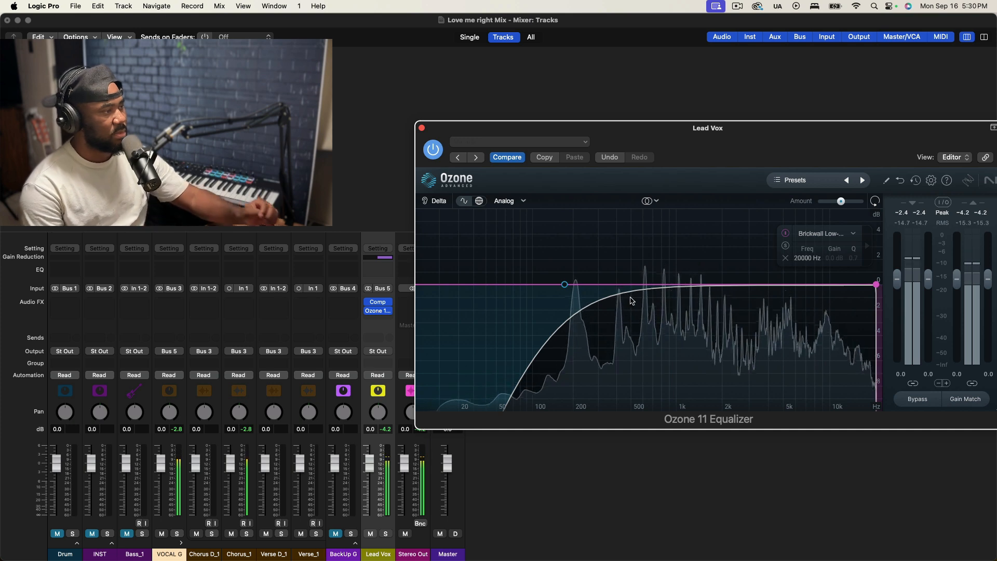
pyautogui.moveTo(565, 285); pyautogui.dragTo(566, 285)
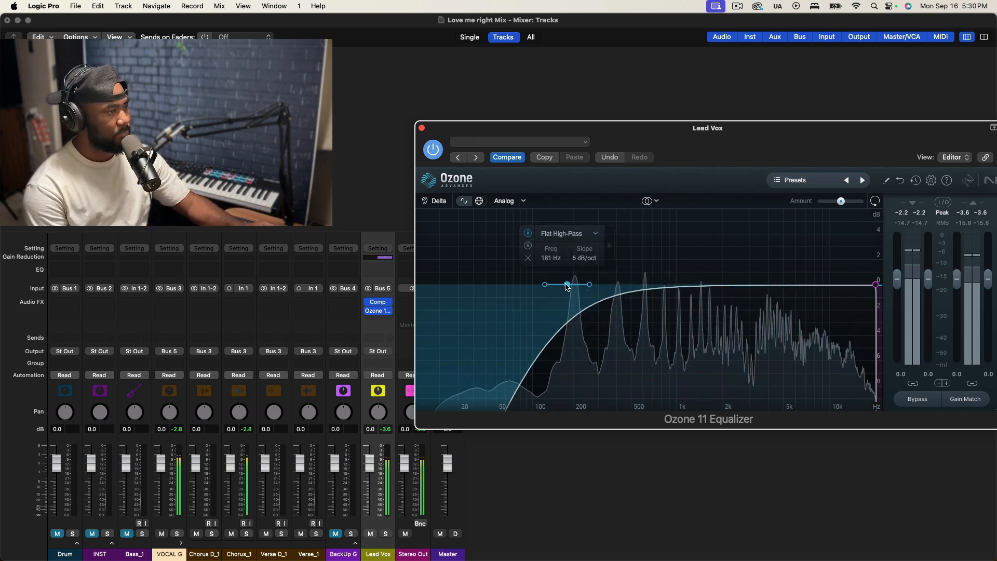
pyautogui.click(423, 128)
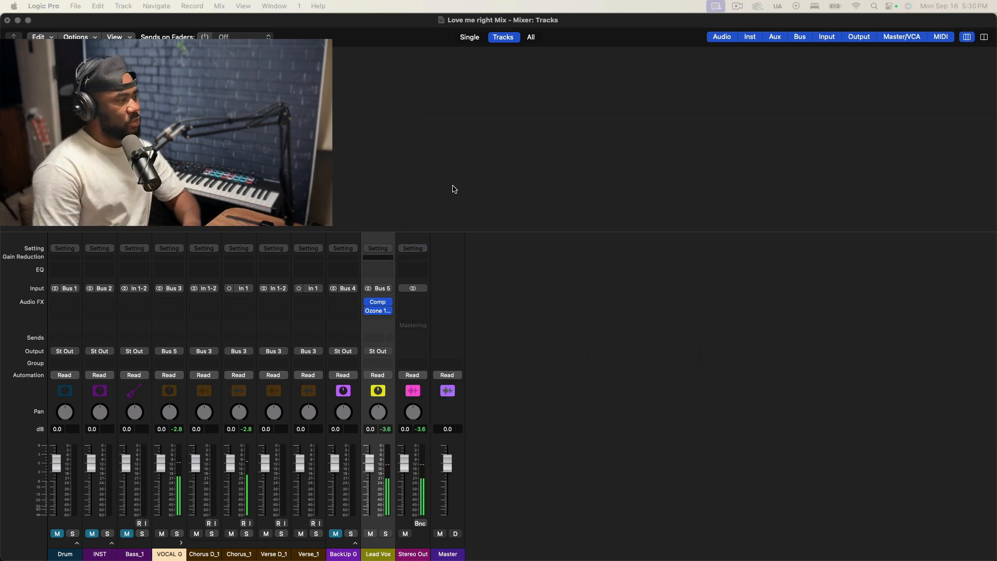
# Insert a second Compressor on the Lead Vox channel after the Ozone equalizer
pyautogui.click(385, 319)
pyautogui.moveTo(432, 384)
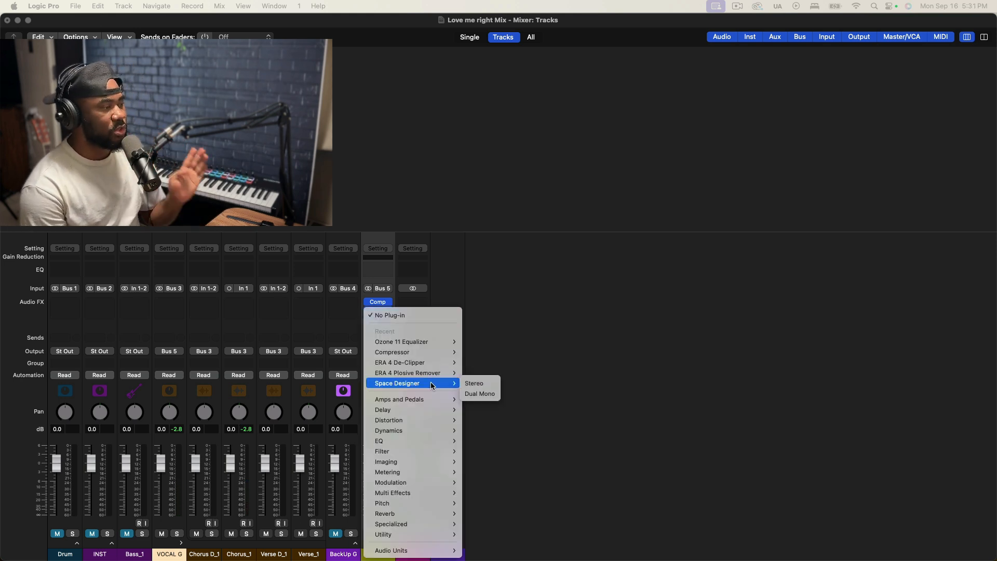
pyautogui.moveTo(442, 431)
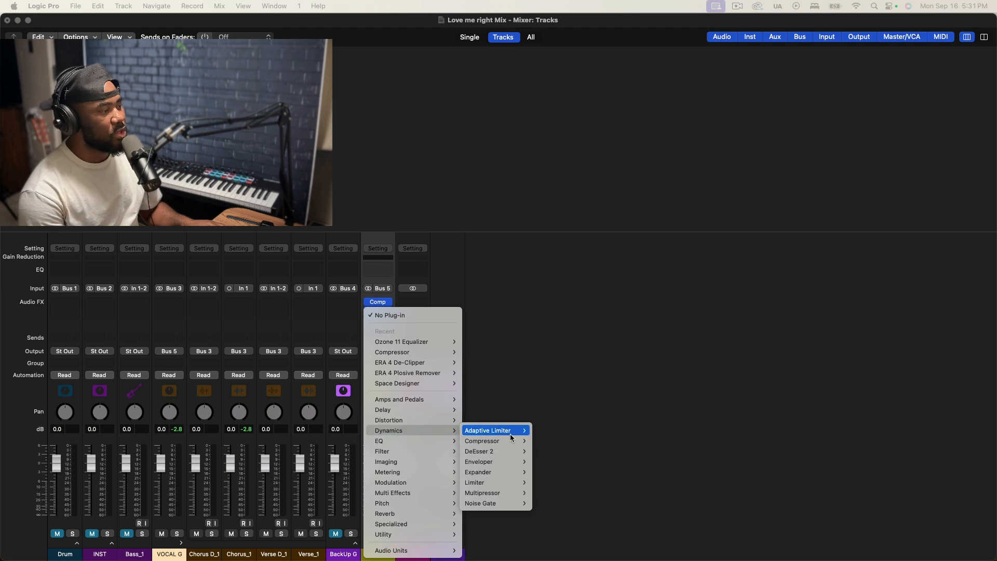
pyautogui.moveTo(510, 443)
pyautogui.click(546, 443)
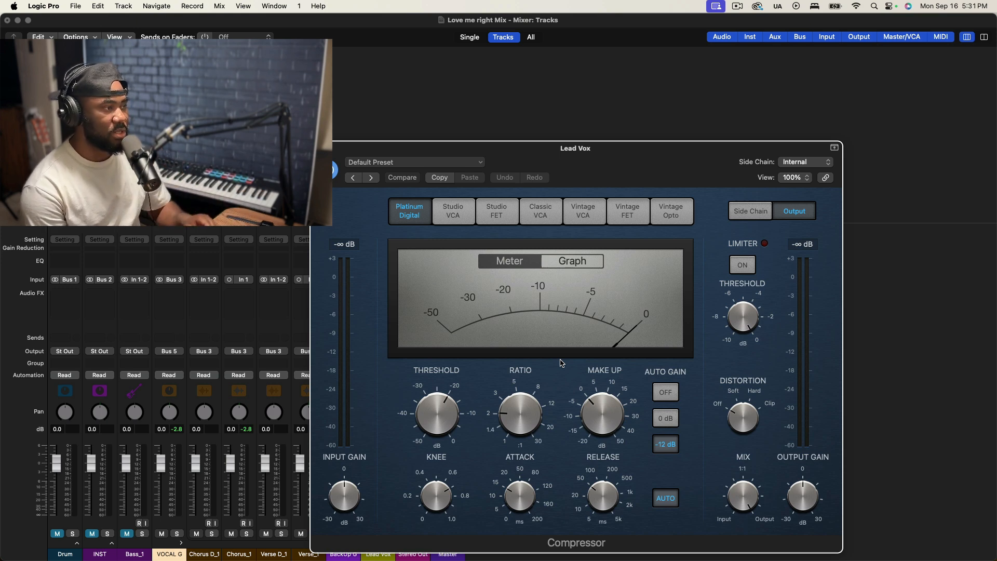
# Turn off auto gain and auto release on the second Compressor, play the vocal, and show the gain reduction as a graph
pyautogui.click(676, 393)
pyautogui.click(663, 501)
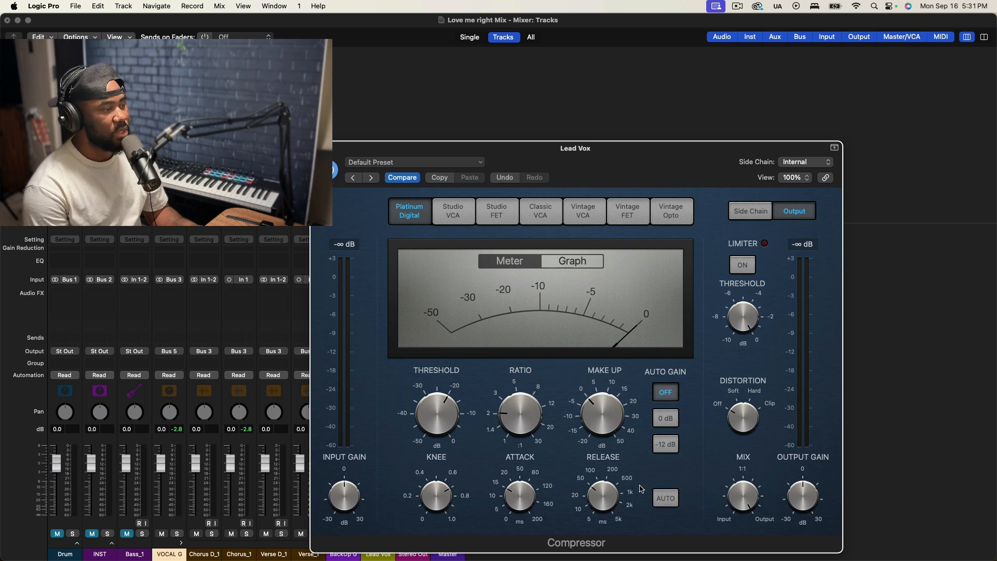
pyautogui.press('space')
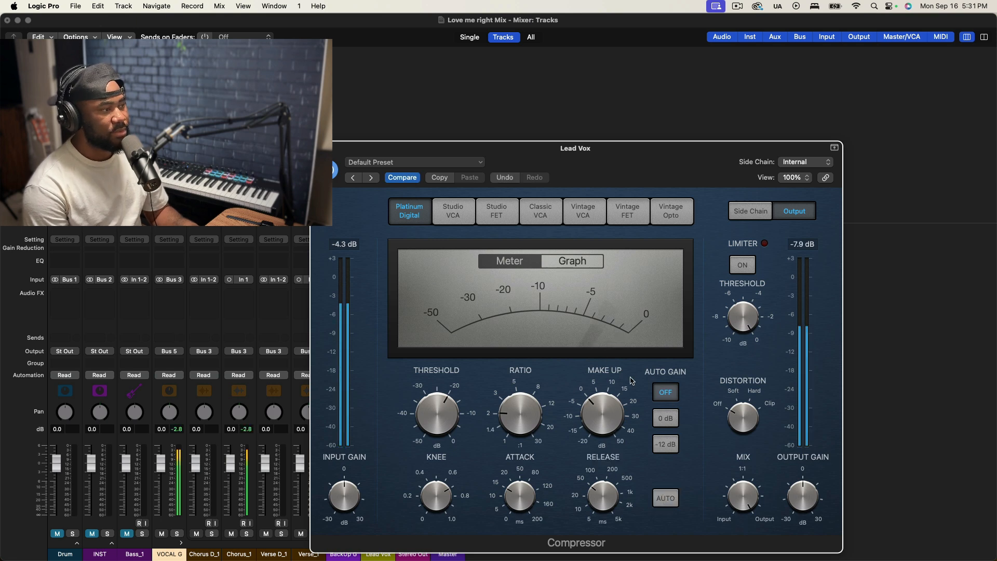
pyautogui.click(574, 265)
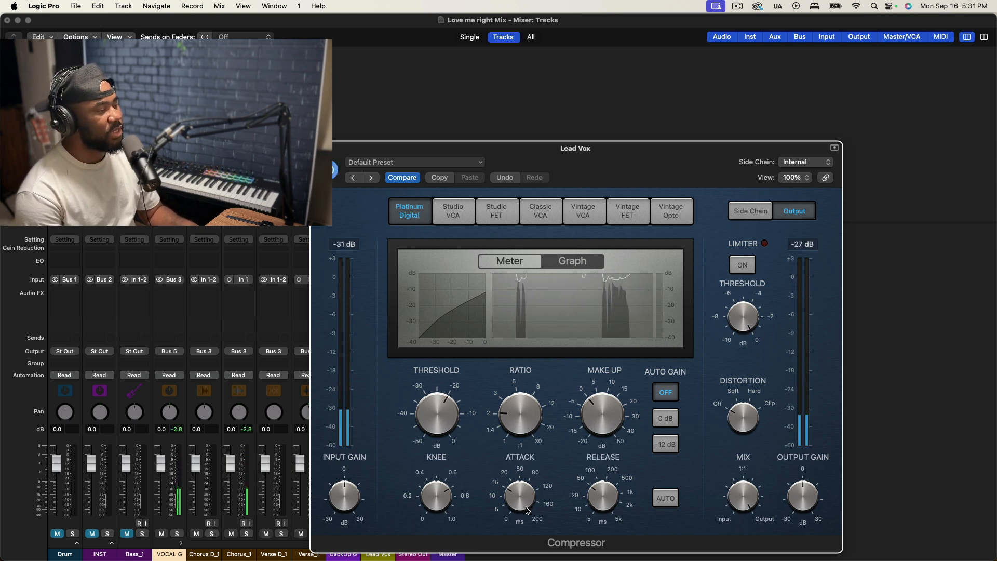
# Raise the Compressor's attack to about 44 ms, shorten its release, and lower the threshold below -20 dB while the vocal plays
pyautogui.moveTo(514, 499); pyautogui.dragTo(517, 491)
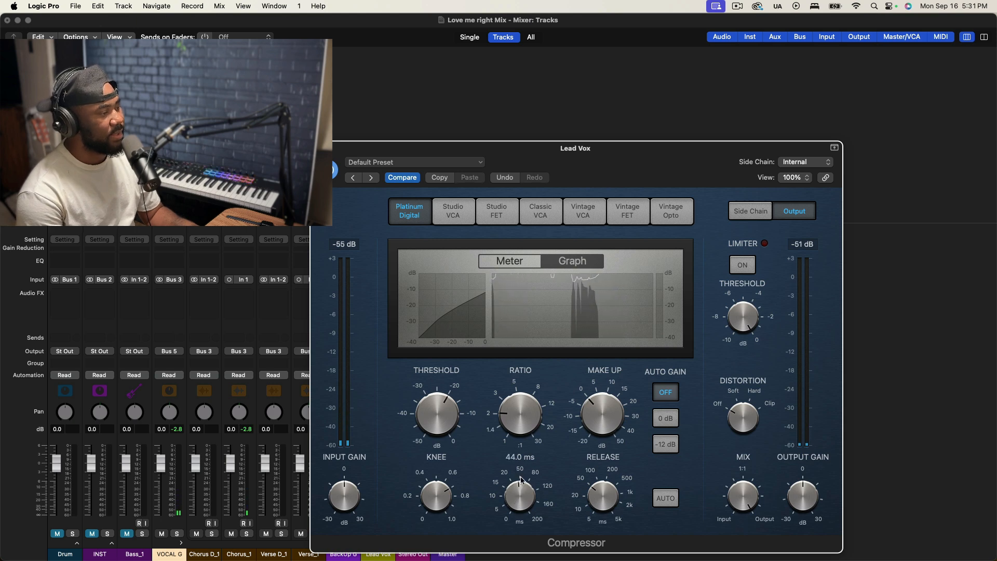
pyautogui.moveTo(603, 496); pyautogui.dragTo(592, 511)
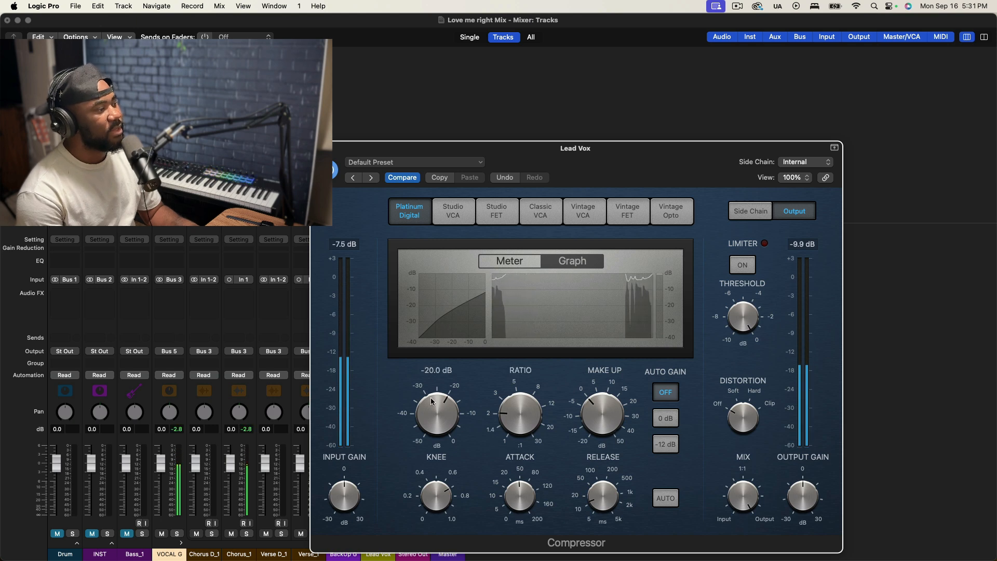
pyautogui.moveTo(425, 410)
pyautogui.mouseDown()
pyautogui.moveTo(424, 431)
pyautogui.moveTo(435, 406)
pyautogui.mouseUp()
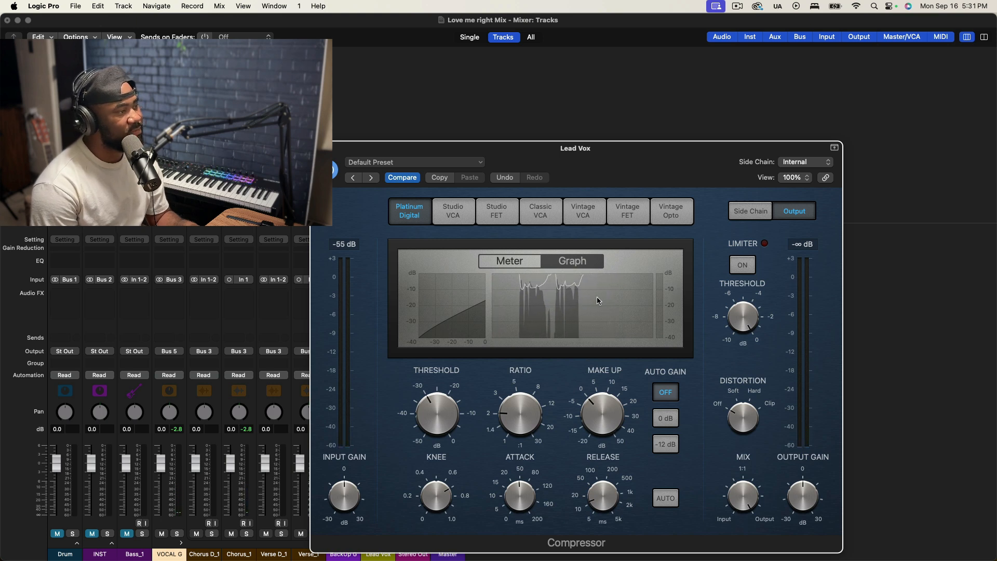
# Audition the compressed vocal and raise the Compressor's make-up gain, trying 4.5 dB before easing it back slightly
pyautogui.press('space')
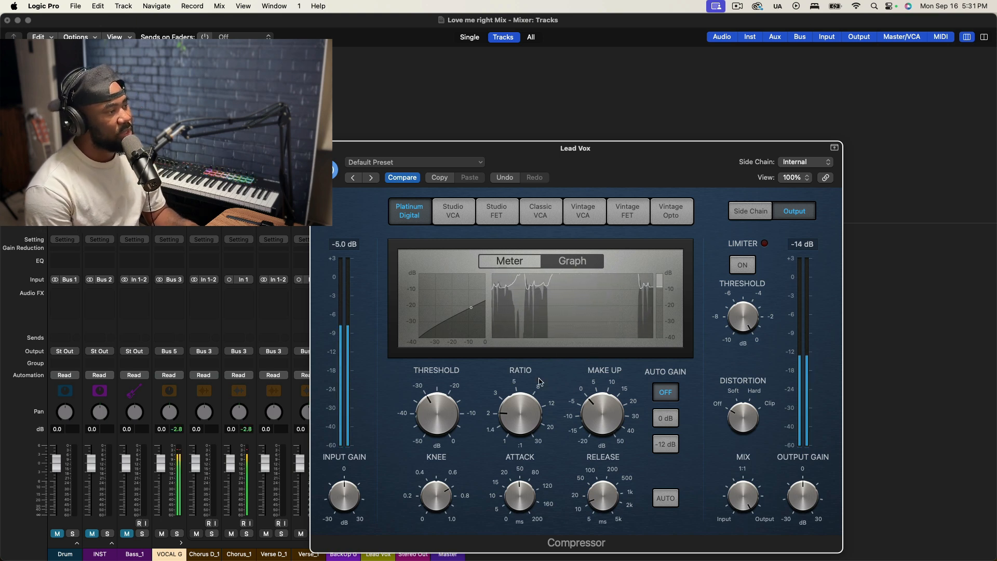
pyautogui.moveTo(597, 405)
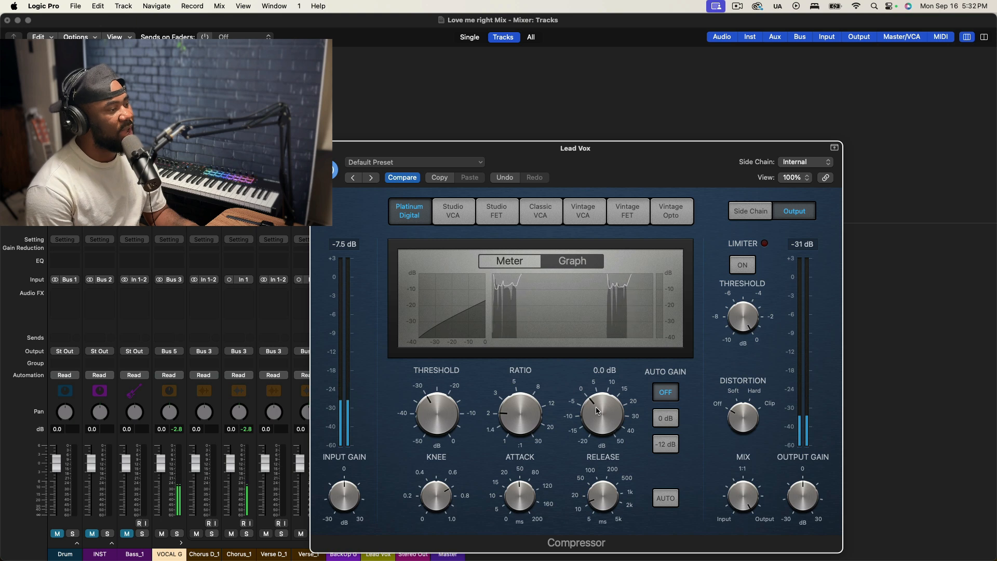
pyautogui.moveTo(597, 405); pyautogui.dragTo(602, 399)
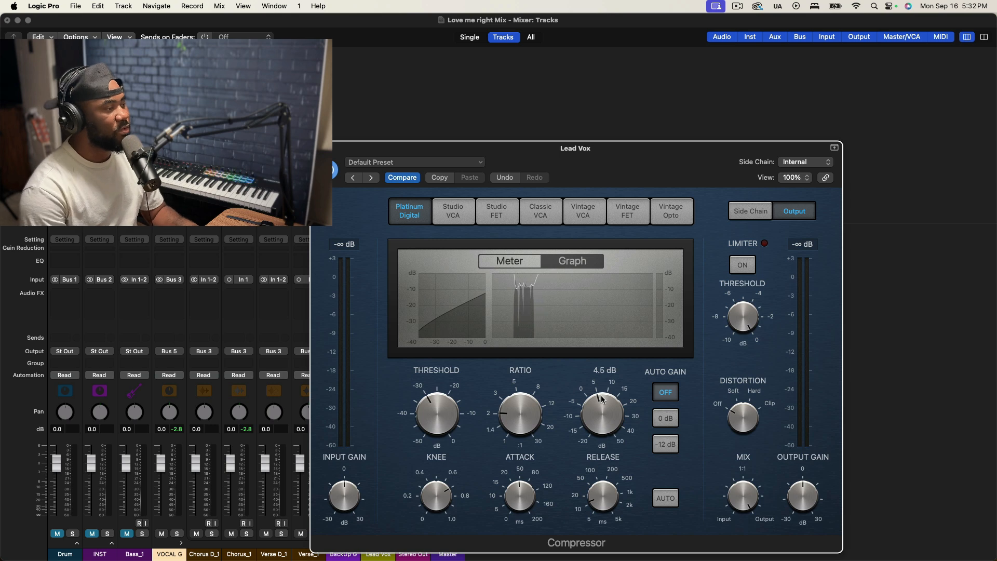
pyautogui.moveTo(602, 399); pyautogui.dragTo(596, 416)
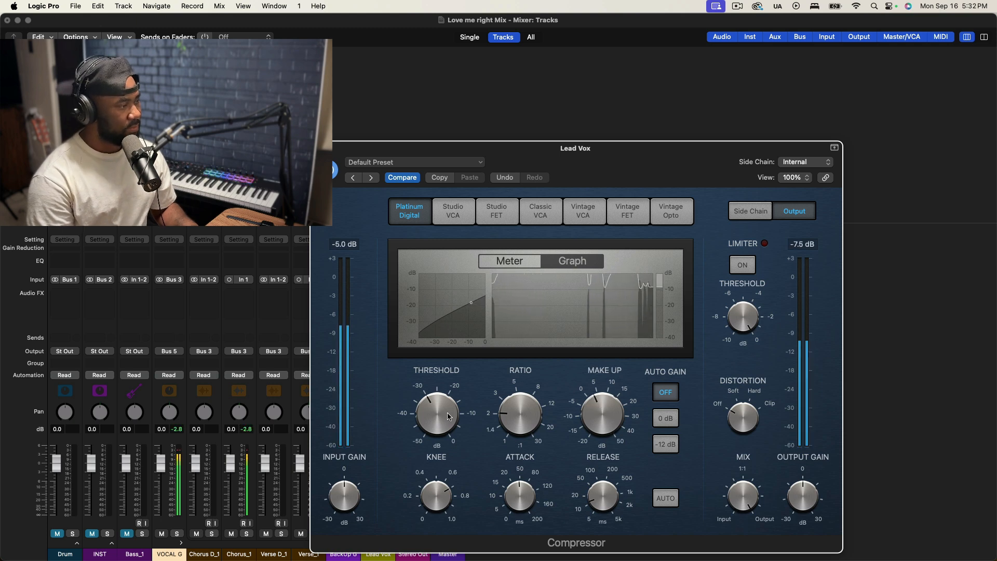
# Fine-tune the second Compressor's threshold, lengthen its attack beyond 47 ms, and close the plug-in window
pyautogui.moveTo(427, 406); pyautogui.dragTo(430, 401)
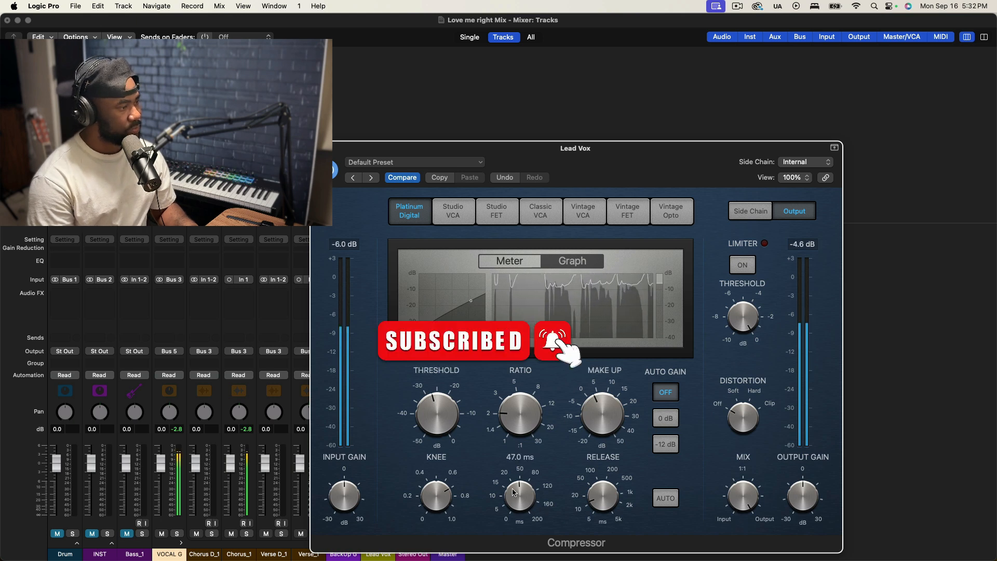
pyautogui.moveTo(513, 493); pyautogui.dragTo(621, 502)
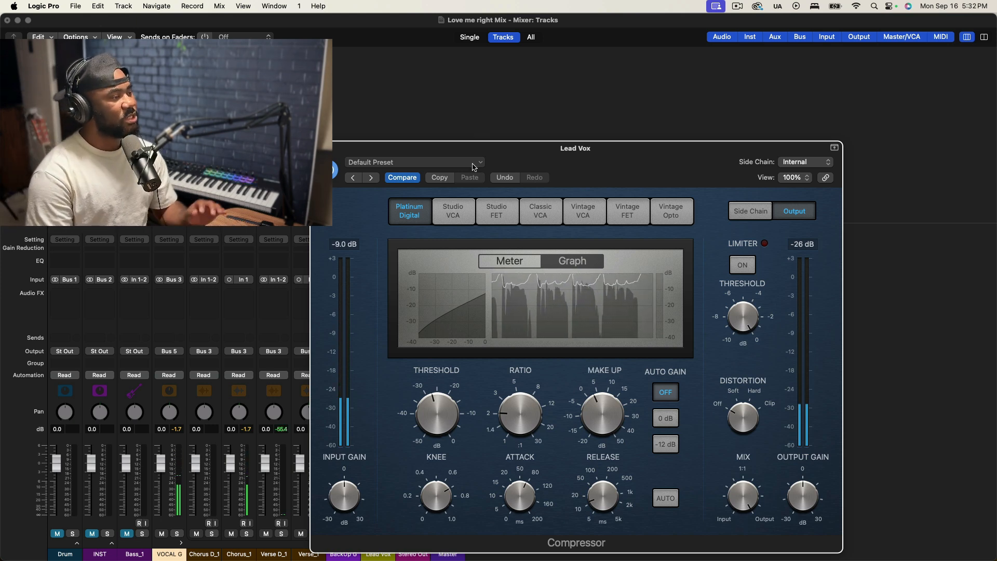
pyautogui.click(319, 149)
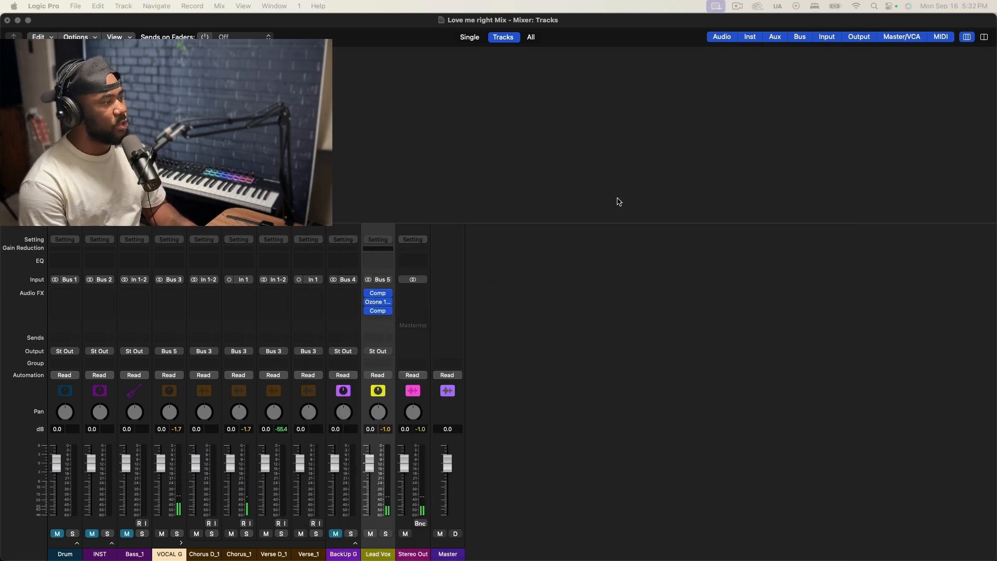
# Insert Kiive Audio's XTMax on the Lead Vox channel after the second Compressor
pyautogui.click(378, 311)
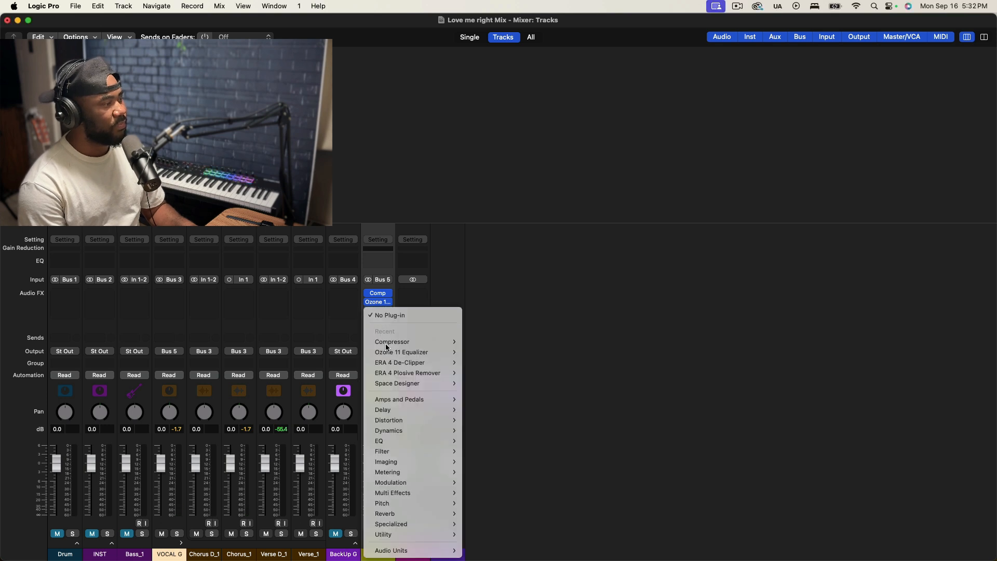
pyautogui.moveTo(421, 555)
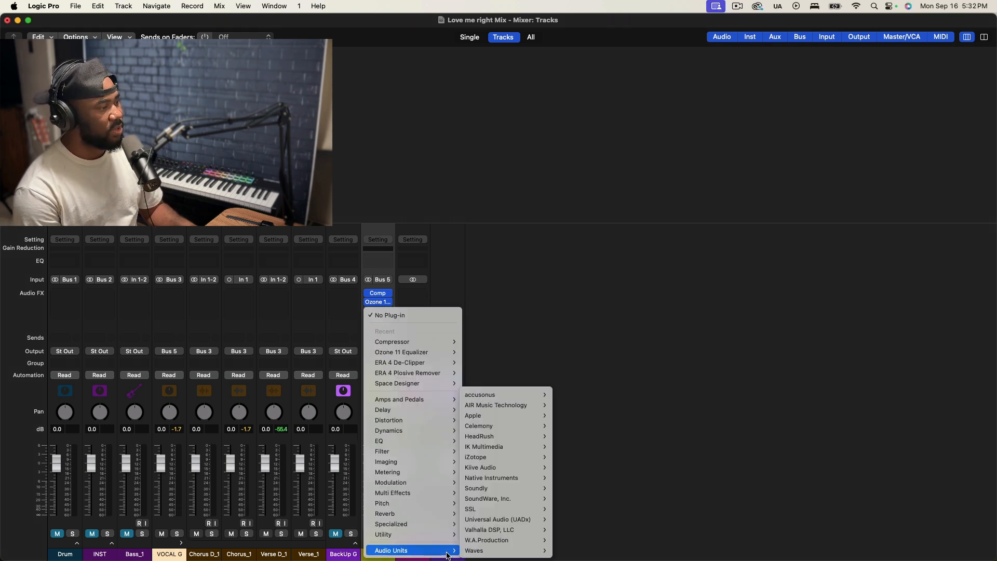
pyautogui.moveTo(509, 469)
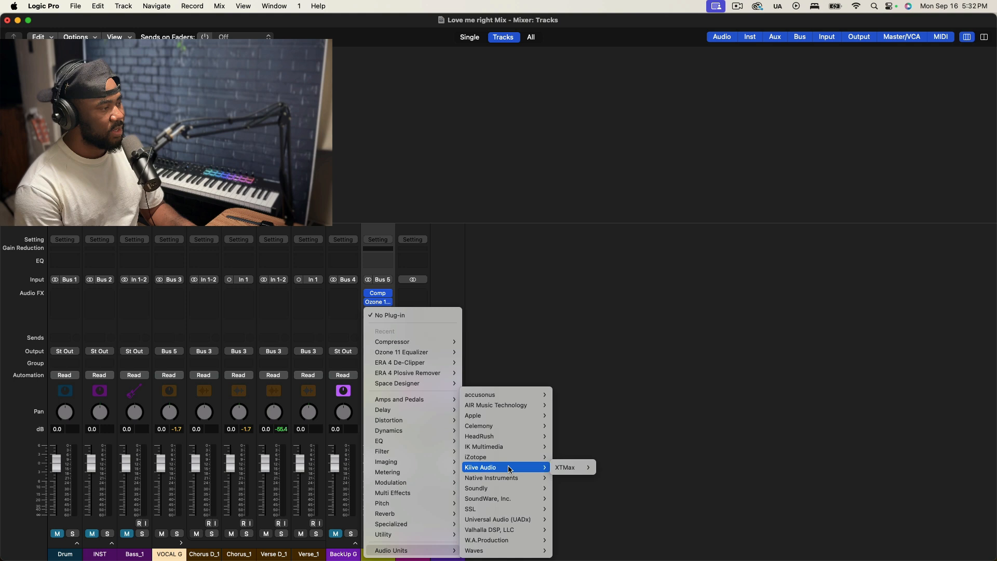
pyautogui.moveTo(566, 468)
pyautogui.click(609, 469)
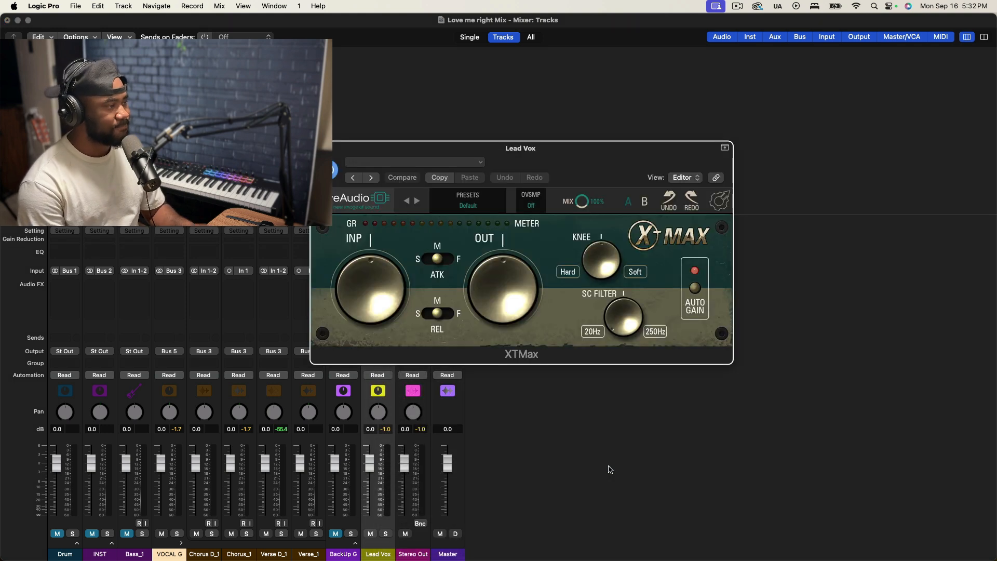
# Load XTMax's Super Smooth Vocals factory preset, audition it on the vocal, and close the plug-in window
pyautogui.click(474, 207)
pyautogui.moveTo(469, 223)
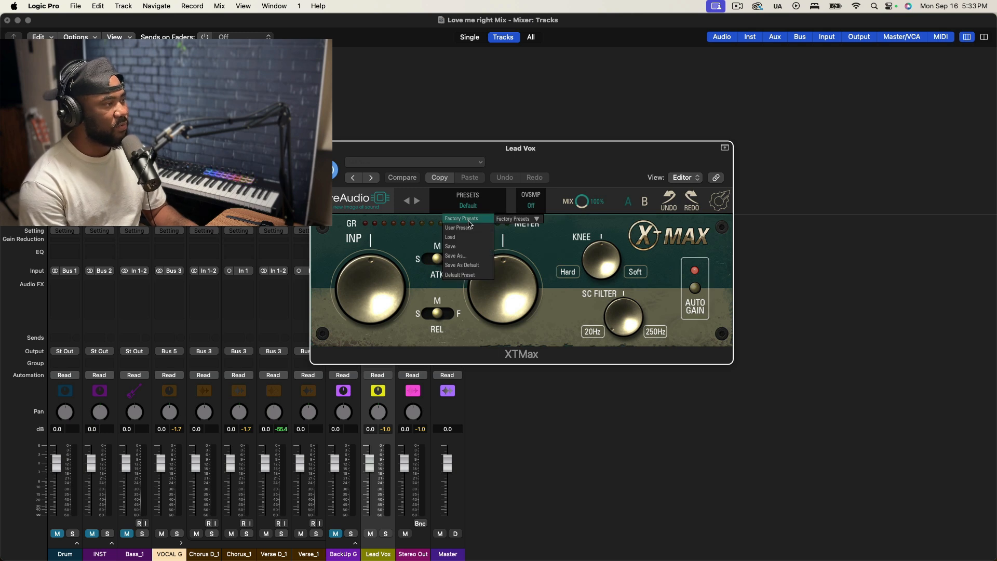
pyautogui.click(562, 219)
pyautogui.click(463, 210)
pyautogui.click(464, 210)
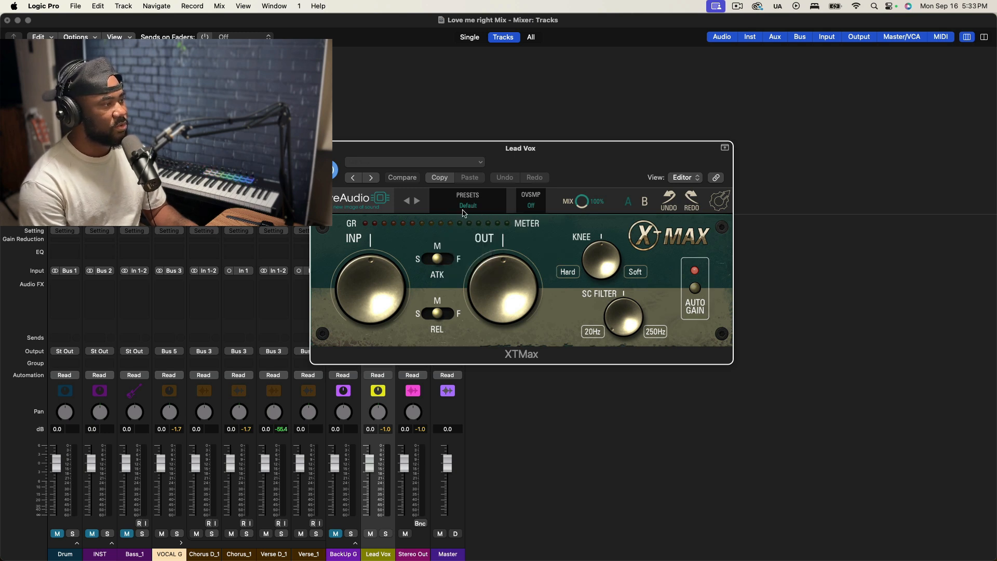
pyautogui.click(464, 209)
pyautogui.moveTo(466, 219)
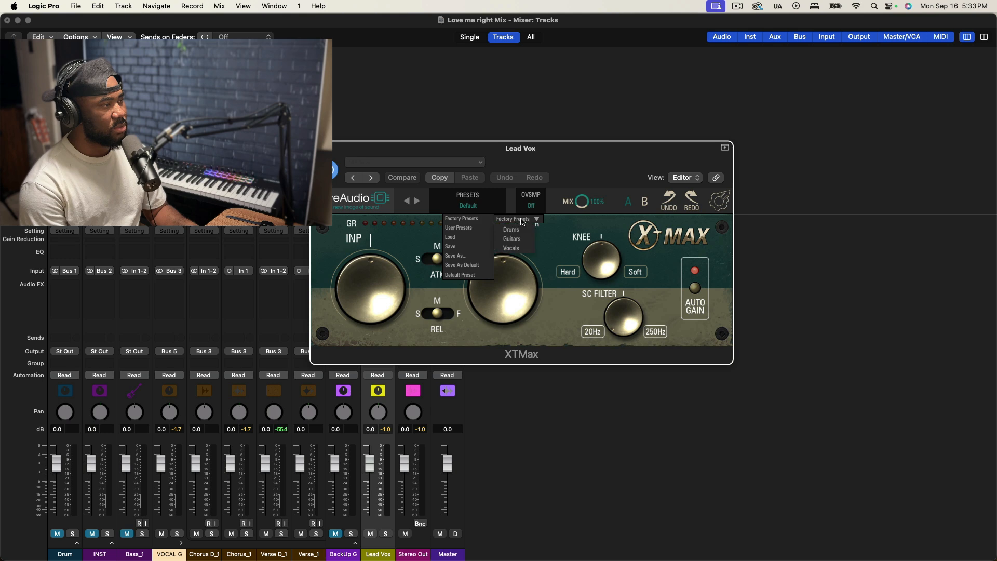
pyautogui.moveTo(511, 250)
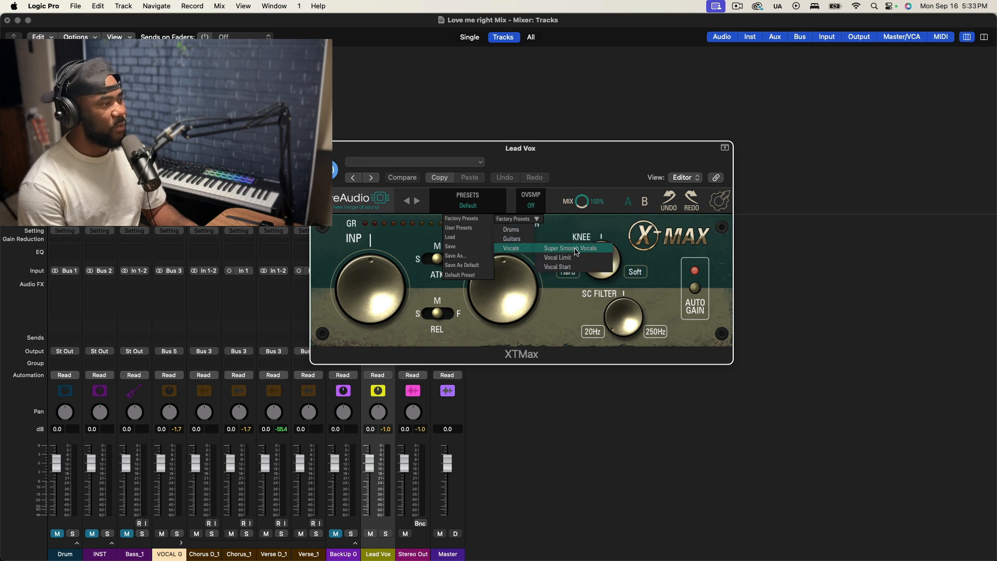
pyautogui.click(576, 249)
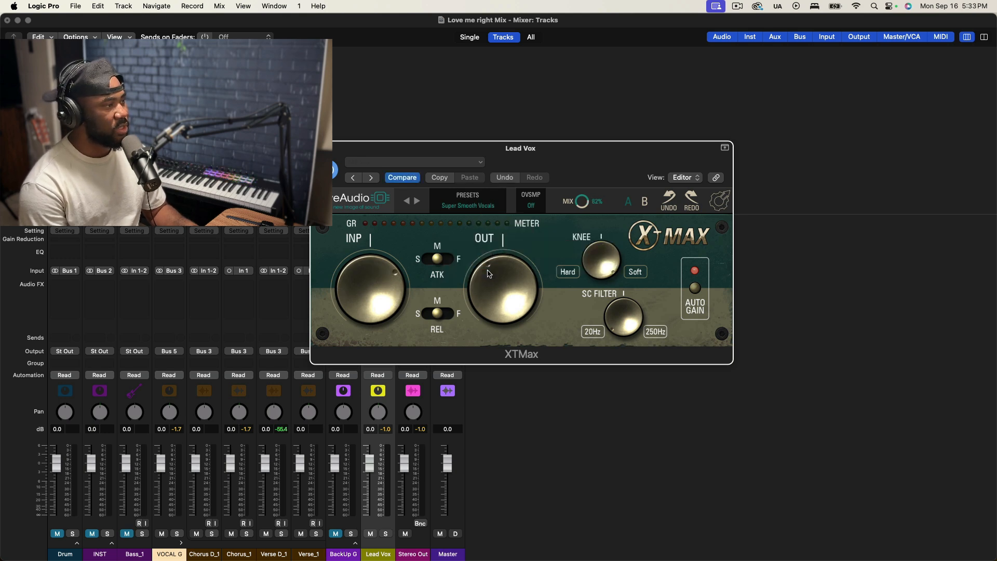
pyautogui.press('space')
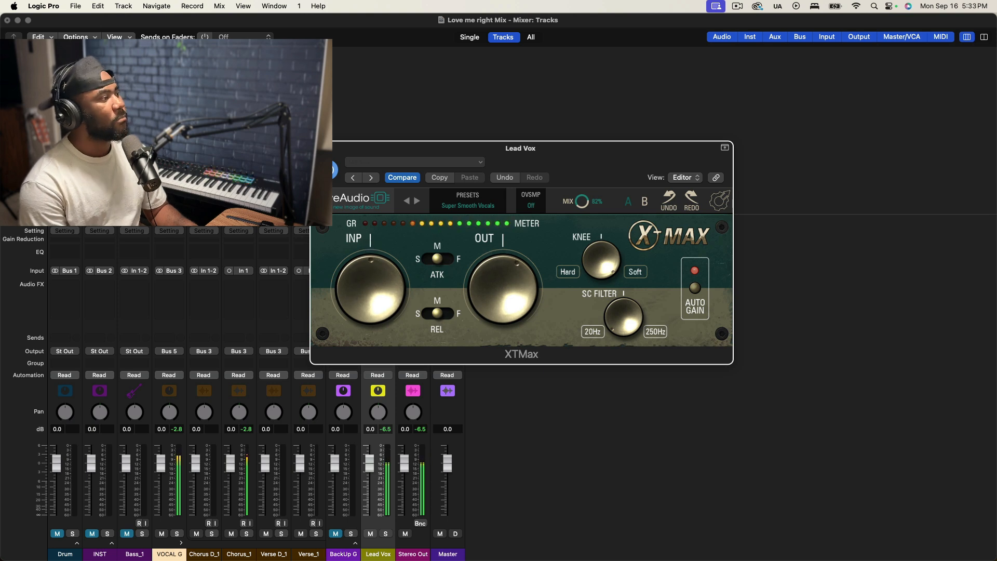
pyautogui.click(318, 148)
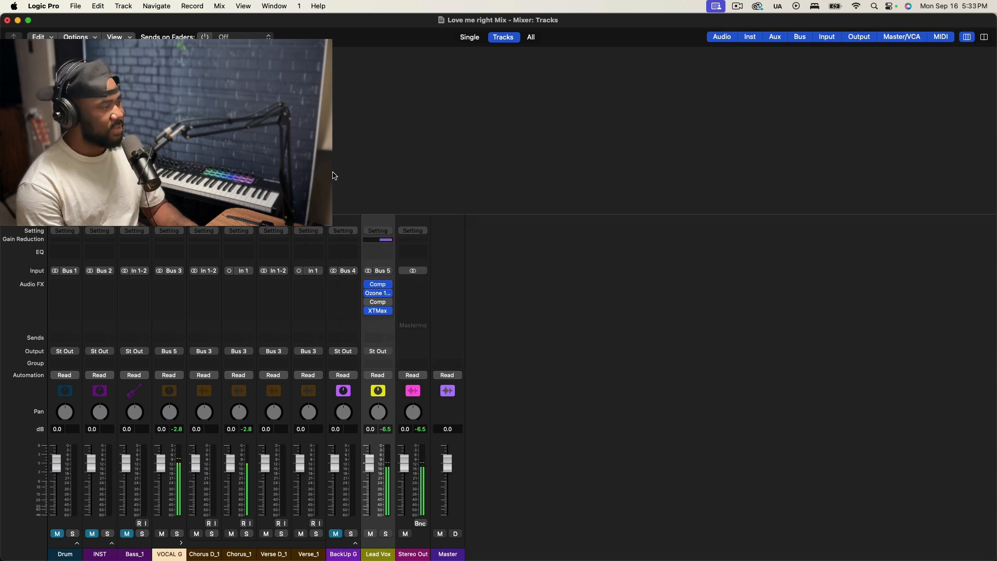
# Insert Waves Tune Real-Time (s) ahead of the first Compressor on the Lead Vox channel
pyautogui.click(381, 283)
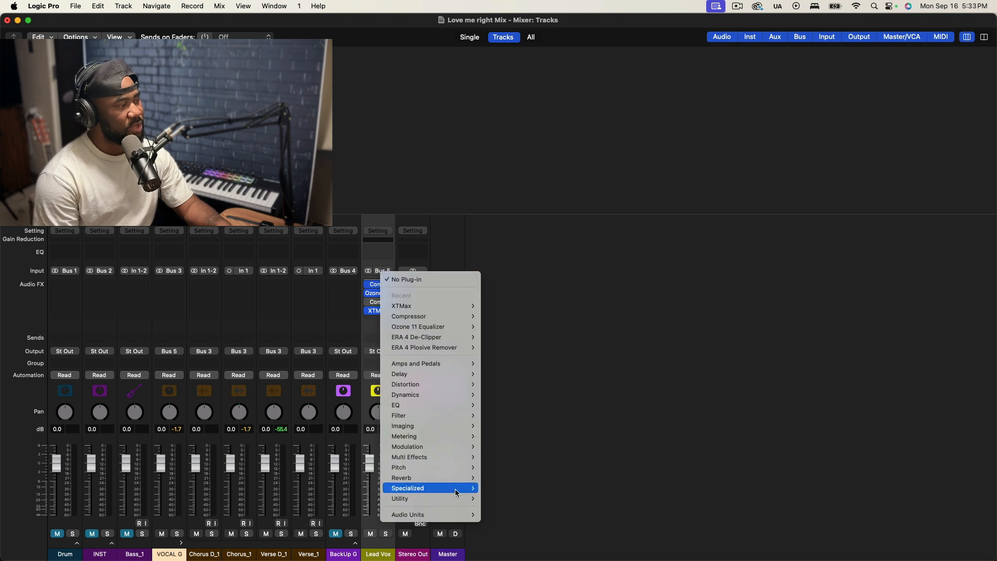
pyautogui.moveTo(465, 515)
pyautogui.moveTo(525, 551)
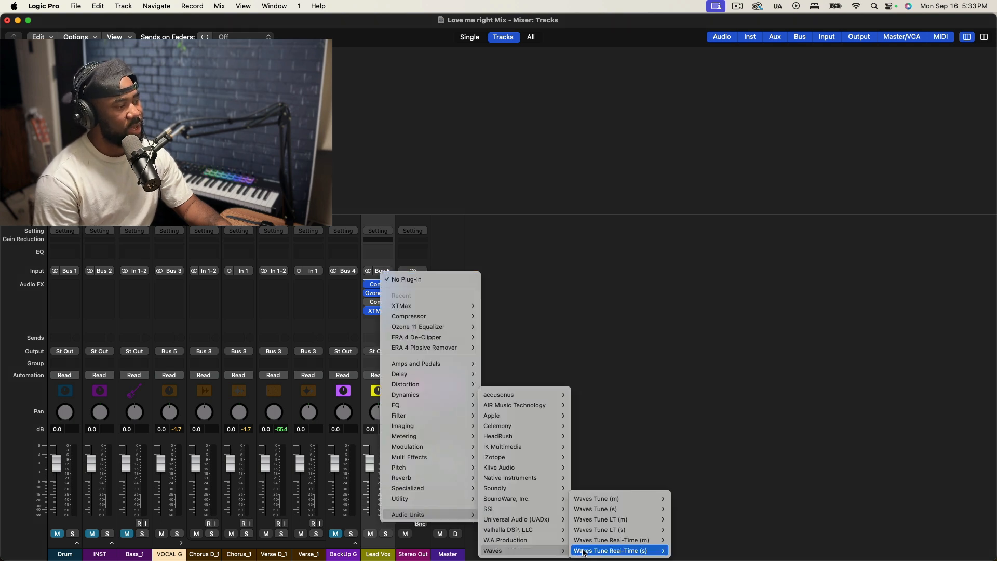
pyautogui.click(679, 552)
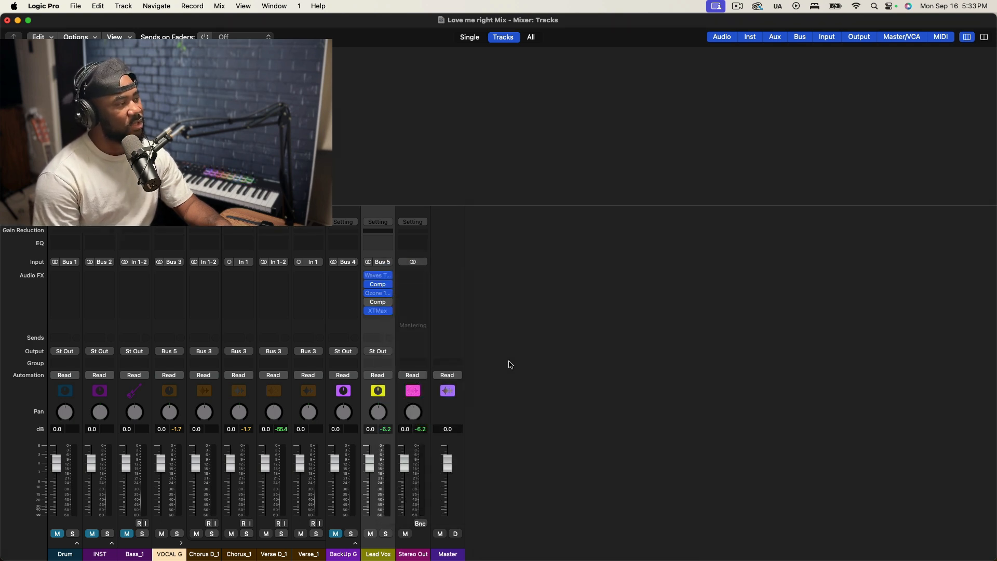
pyautogui.click(379, 278)
# Set the Waves Tune Real-Time scale to F# Major while playing the vocal
pyautogui.click(607, 456)
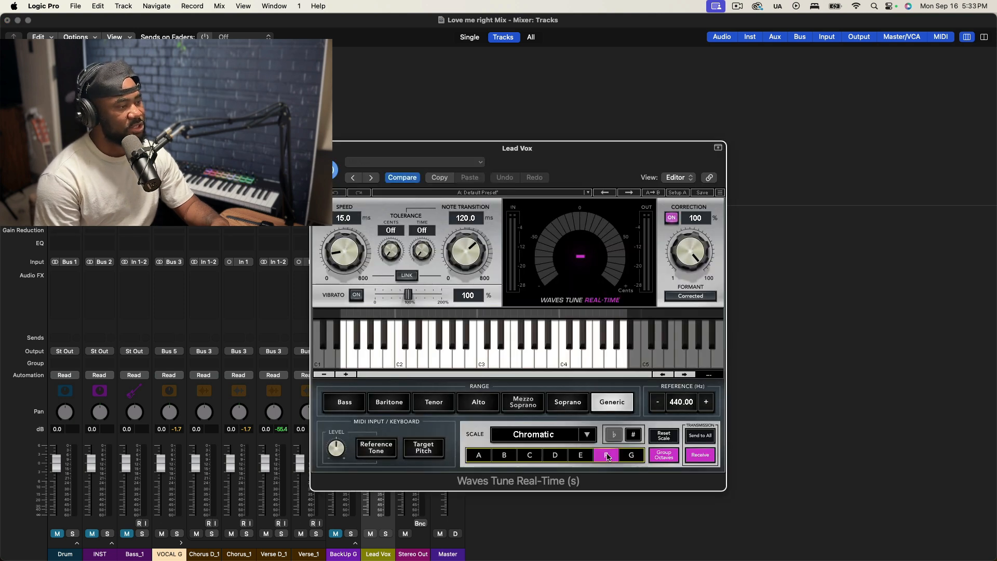
pyautogui.press('space')
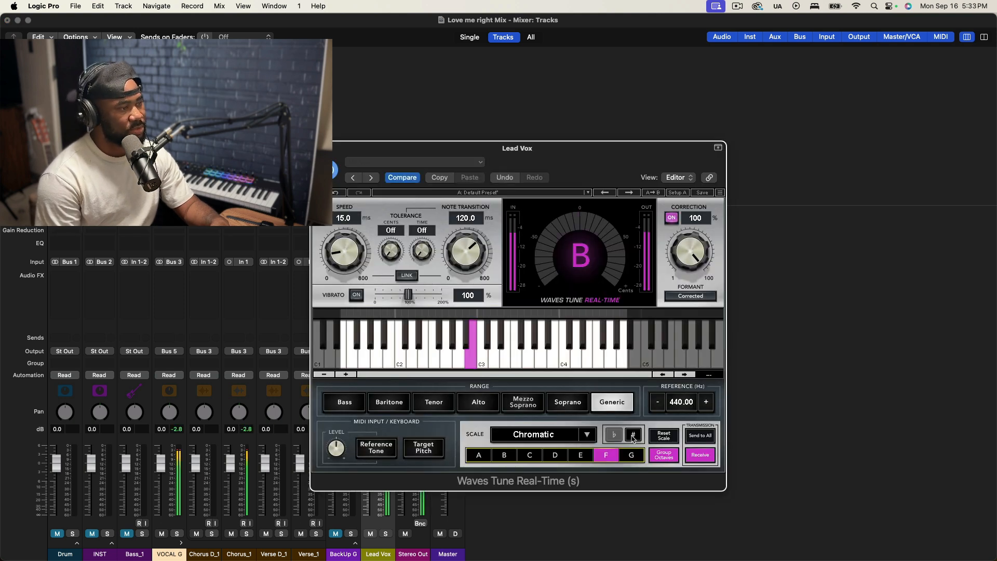
pyautogui.click(633, 436)
pyautogui.click(541, 437)
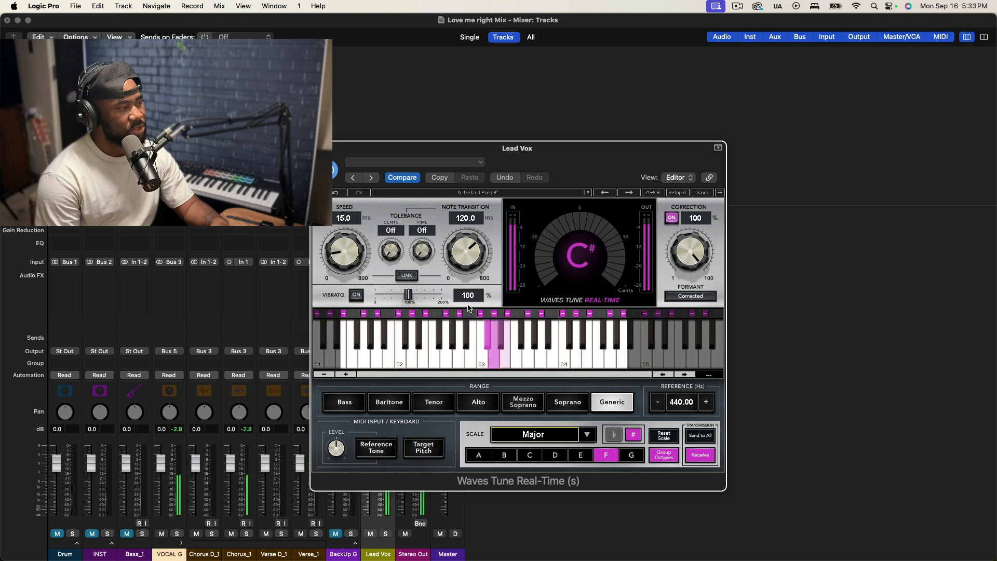
# Reduce the pitch correction's note transition to about 39.6 ms and close the Waves Tune Real-Time window
pyautogui.moveTo(462, 256); pyautogui.dragTo(466, 331)
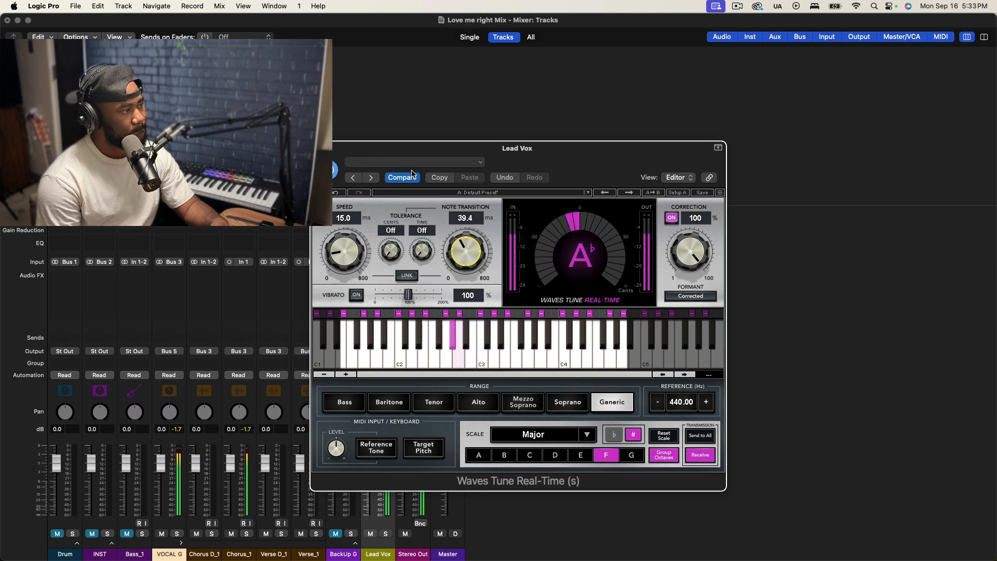
pyautogui.moveTo(468, 246); pyautogui.dragTo(468, 246)
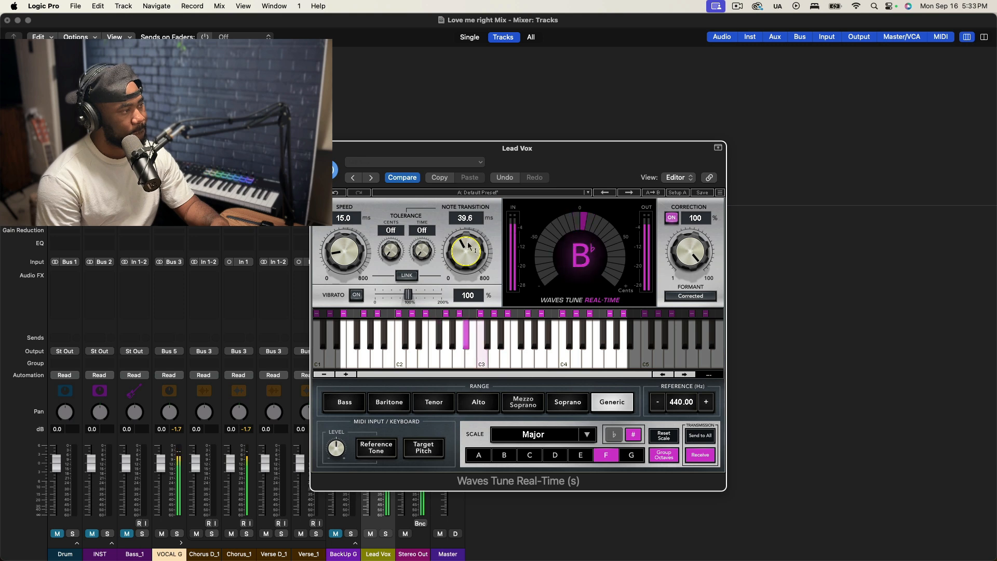
pyautogui.click(319, 148)
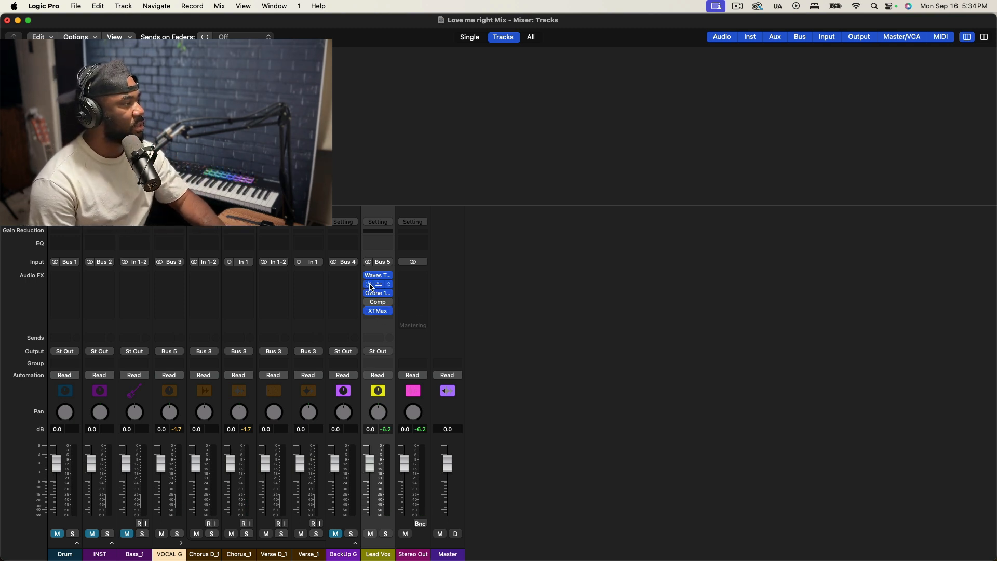
# Raise the threshold of the first Compressor on the Lead Vox channel and set its make-up gain to 1.5 dB during playback
pyautogui.press('space')
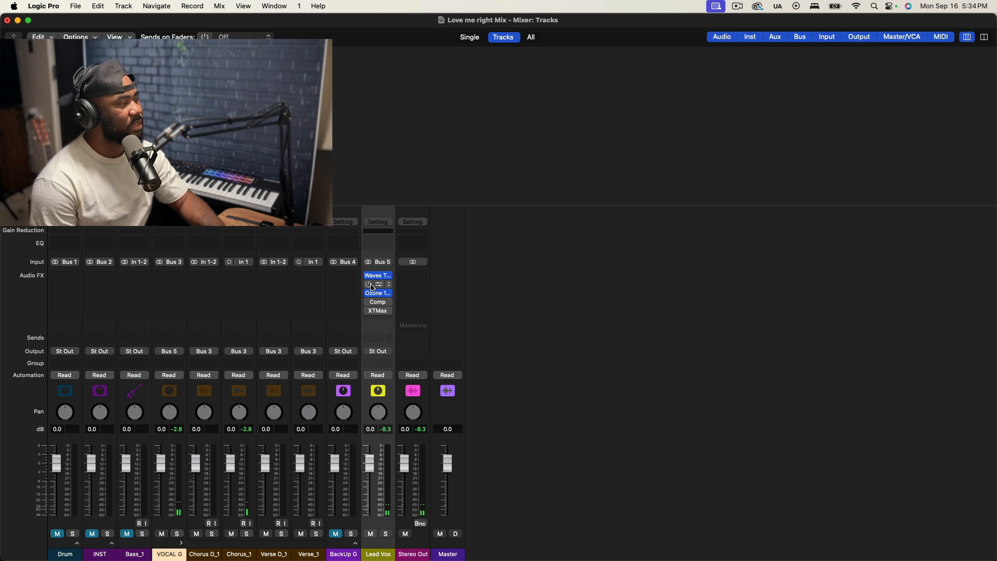
pyautogui.click(381, 285)
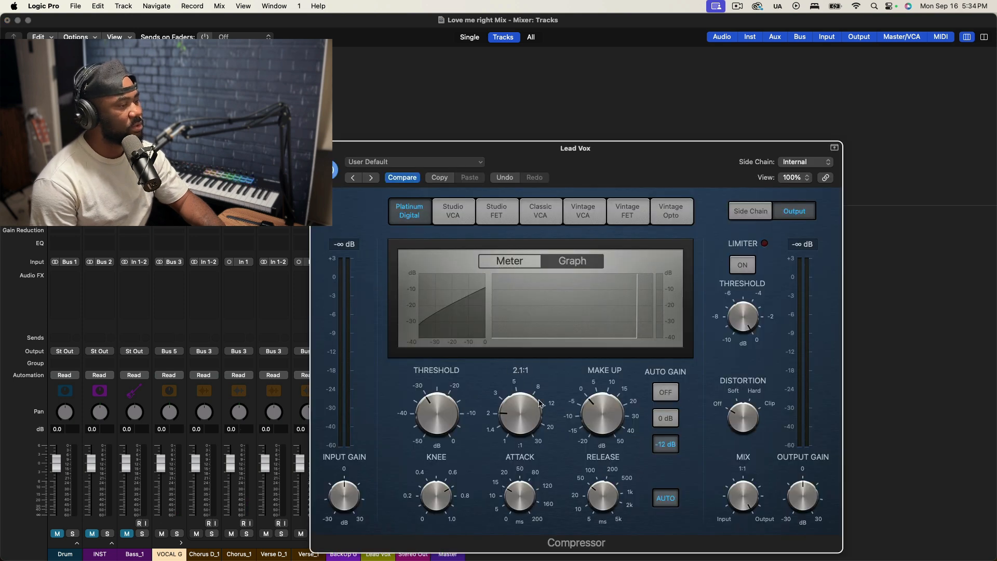
pyautogui.press('space')
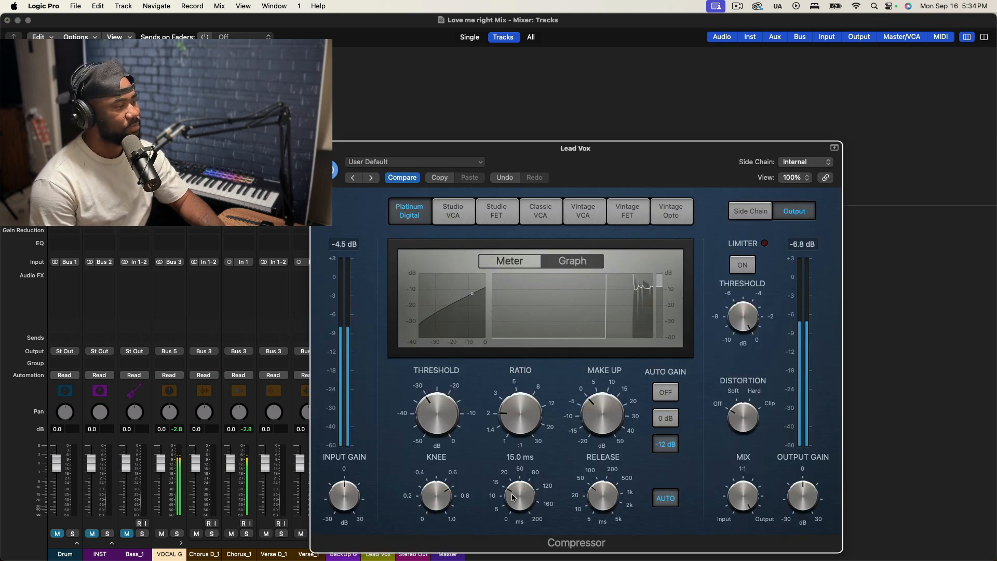
pyautogui.moveTo(452, 424); pyautogui.dragTo(452, 413)
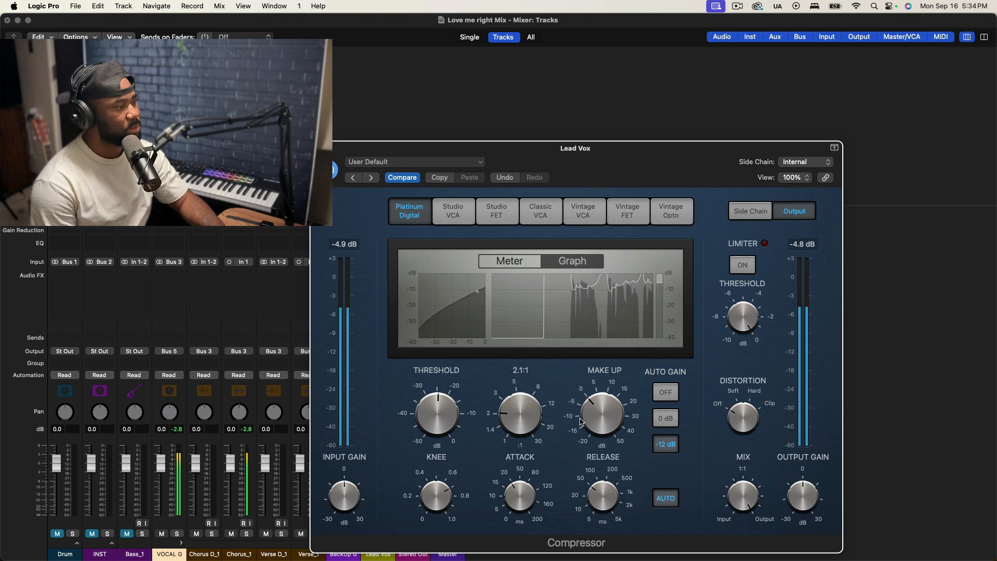
pyautogui.moveTo(606, 401); pyautogui.dragTo(608, 396)
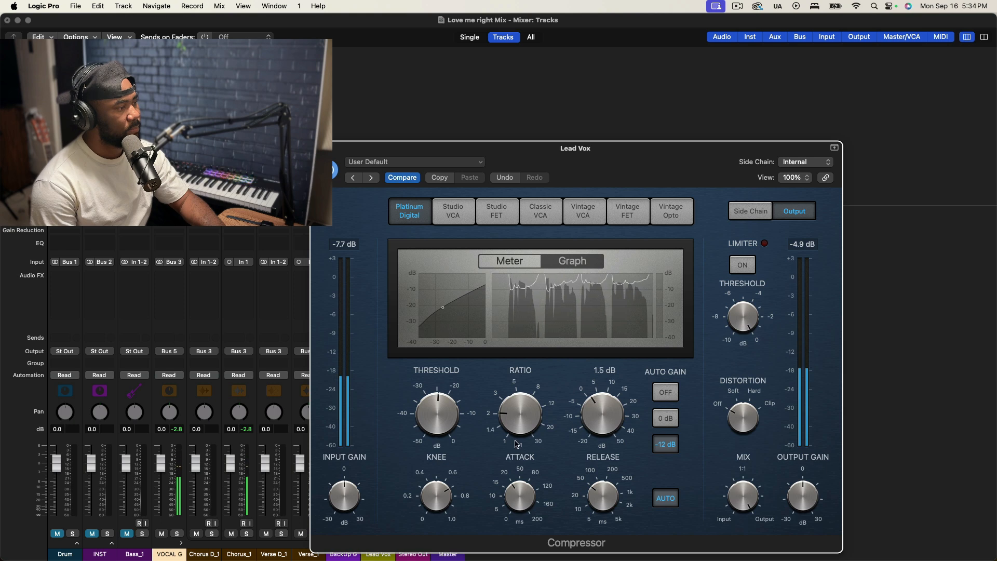
pyautogui.moveTo(447, 409)
pyautogui.mouseDown()
pyautogui.moveTo(457, 405)
pyautogui.moveTo(451, 411)
pyautogui.mouseUp()
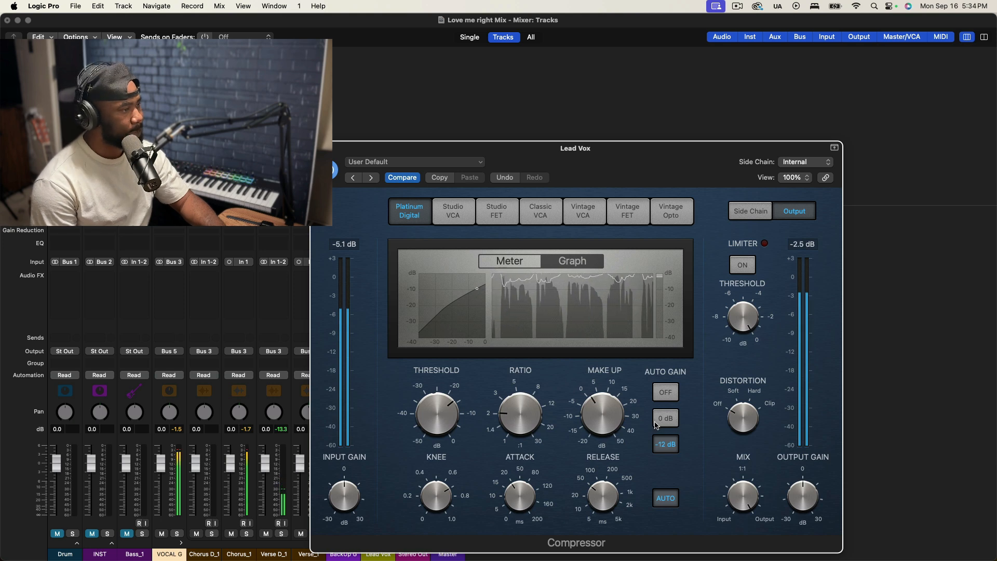
# Set the Compressor's knee to 0.8 and attack to 50 ms, and shorten its release while the vocal plays
pyautogui.moveTo(589, 434)
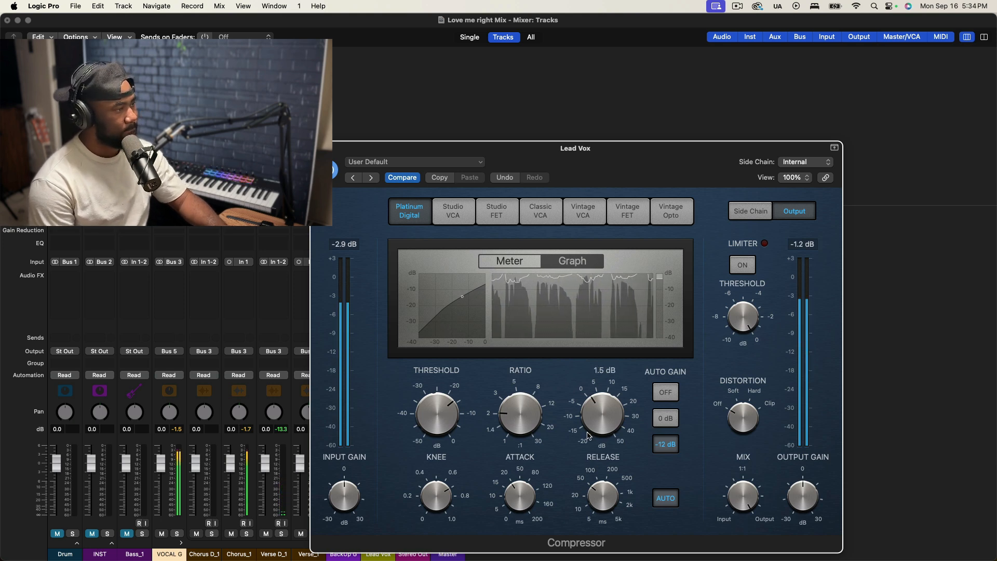
pyautogui.moveTo(450, 503)
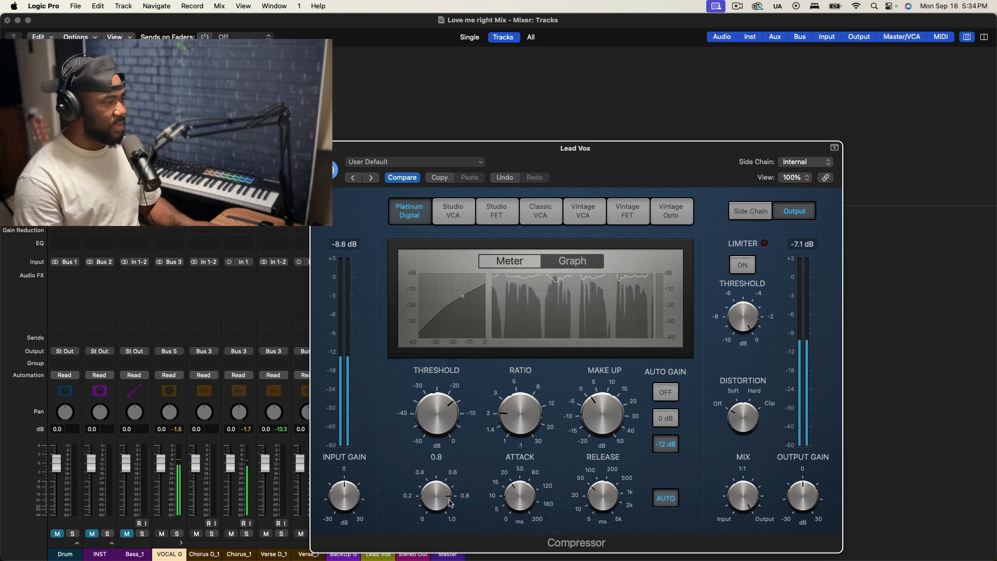
pyautogui.moveTo(515, 488)
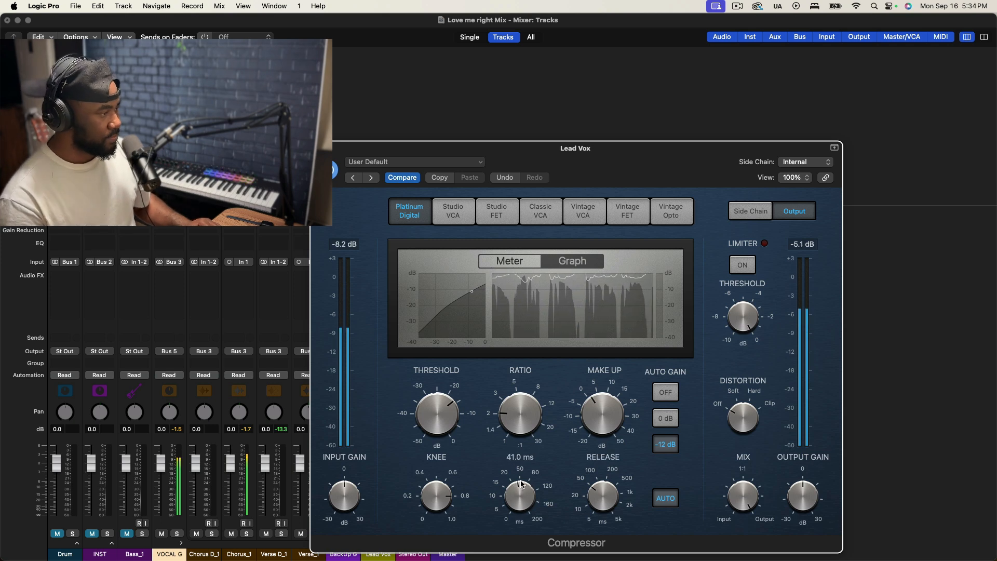
pyautogui.moveTo(521, 484); pyautogui.dragTo(521, 479)
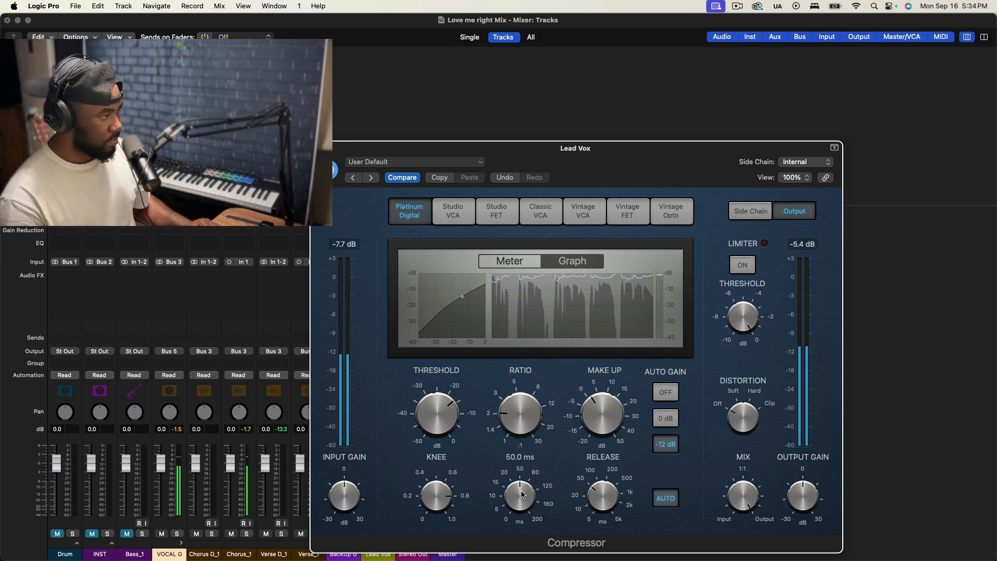
pyautogui.moveTo(596, 496)
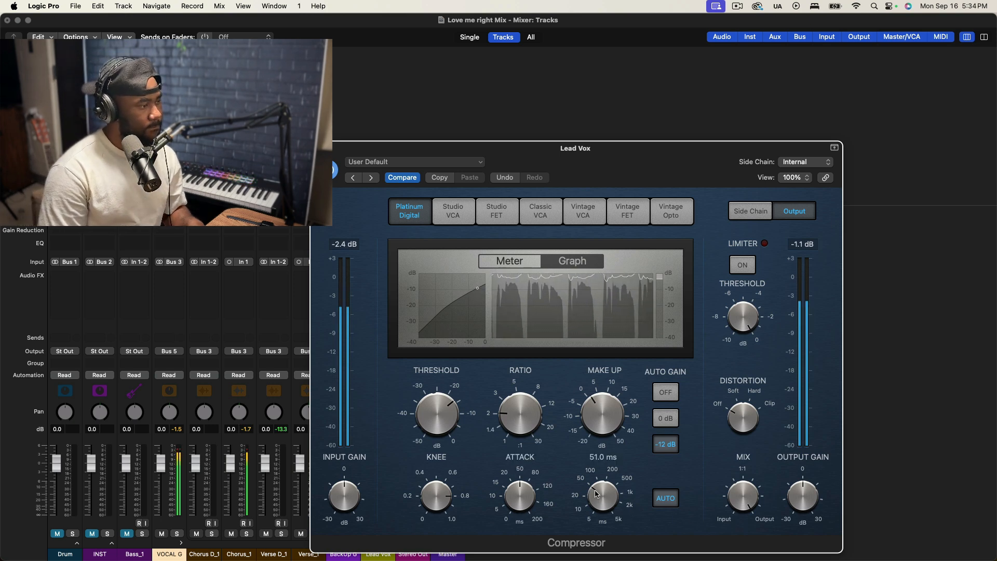
pyautogui.moveTo(596, 494)
pyautogui.mouseDown()
pyautogui.moveTo(586, 519)
pyautogui.moveTo(598, 503)
pyautogui.mouseUp()
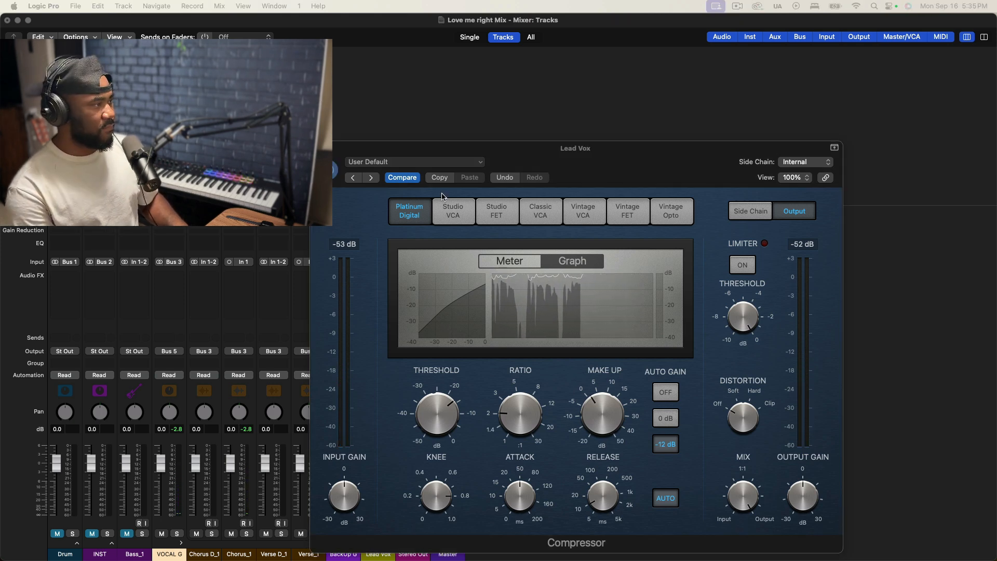
# Compare the vocal with the Compressor bypassed and active, set its threshold to -20.5 dB, and close its window
pyautogui.click(333, 178)
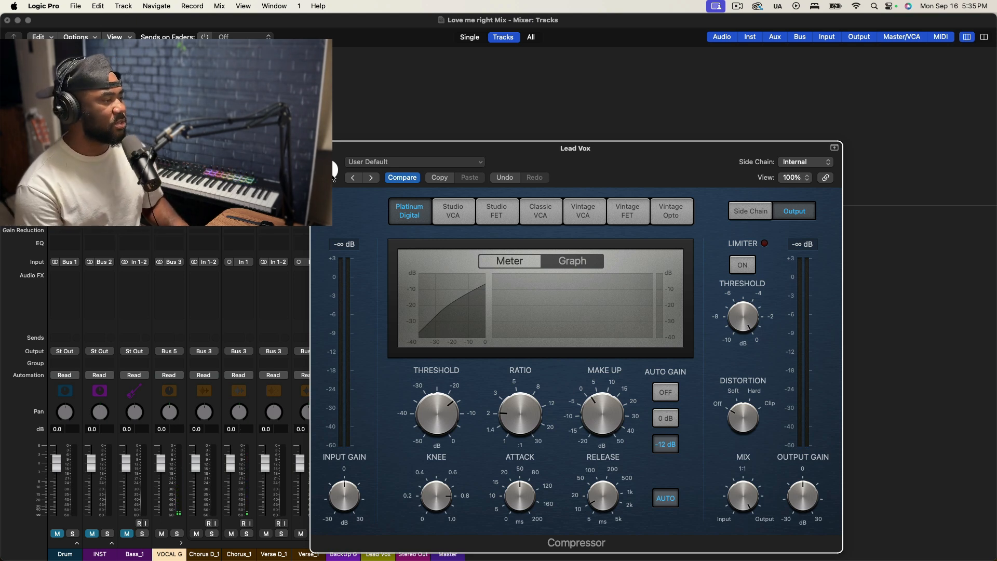
pyautogui.press('space')
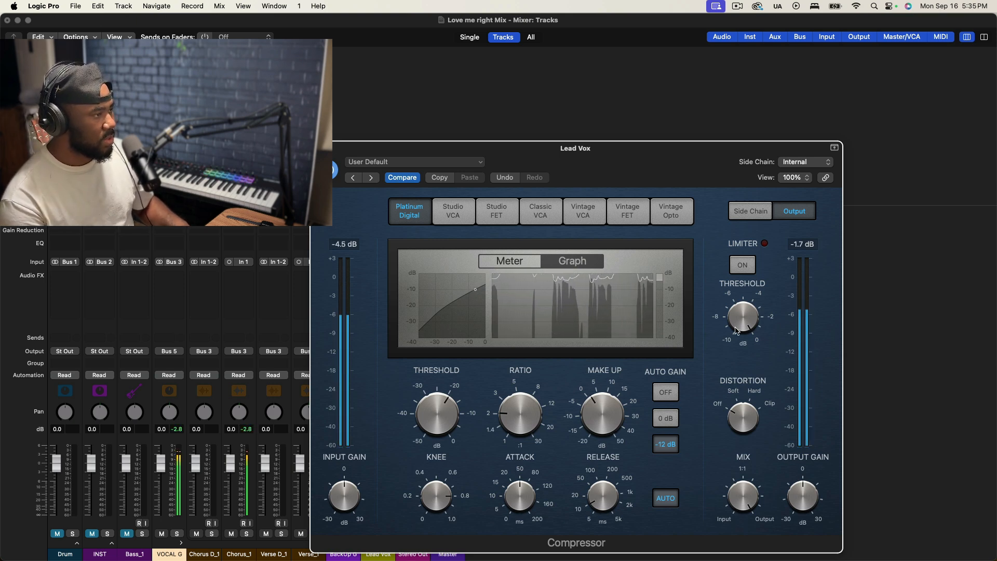
pyautogui.moveTo(442, 414)
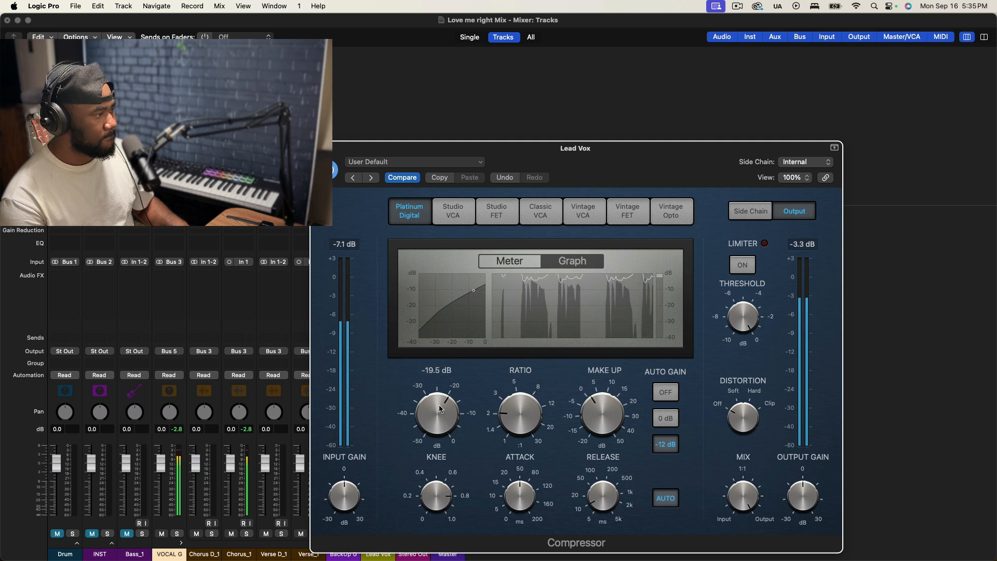
pyautogui.moveTo(441, 410); pyautogui.dragTo(440, 411)
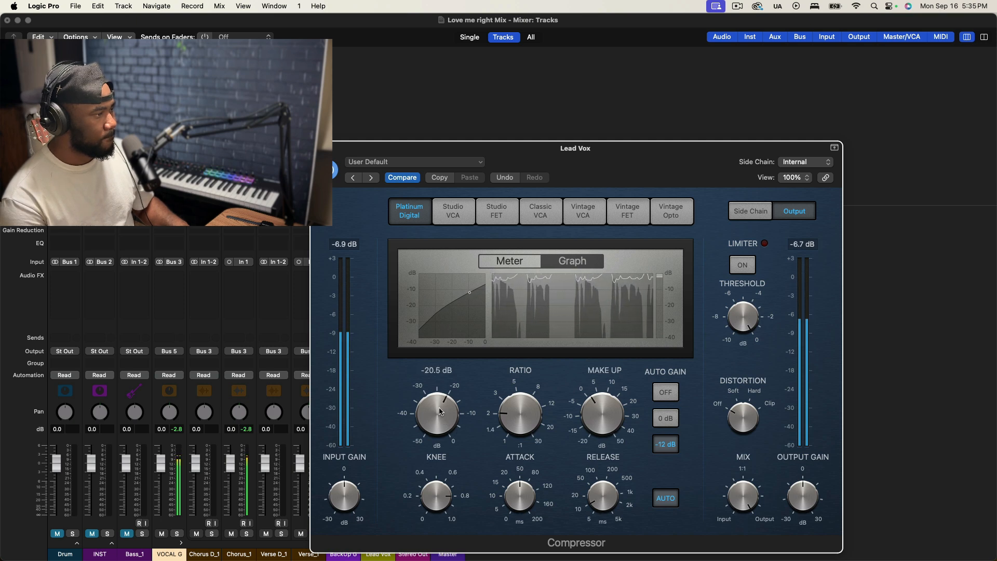
pyautogui.click(319, 149)
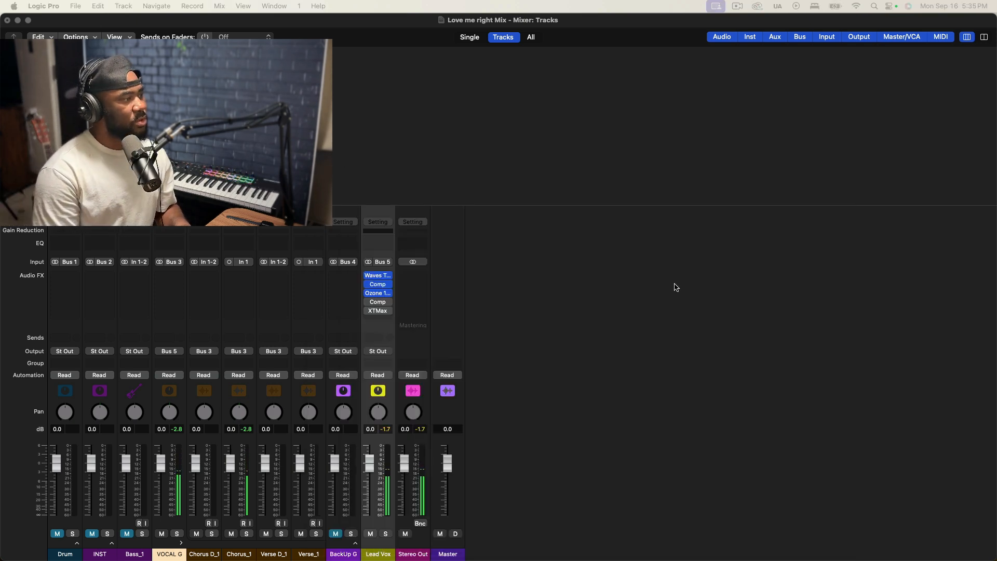
# Re-enable XTMax on Lead Vox, audition it with the side-chain filter at 108 Hz, and close its window
pyautogui.click(380, 312)
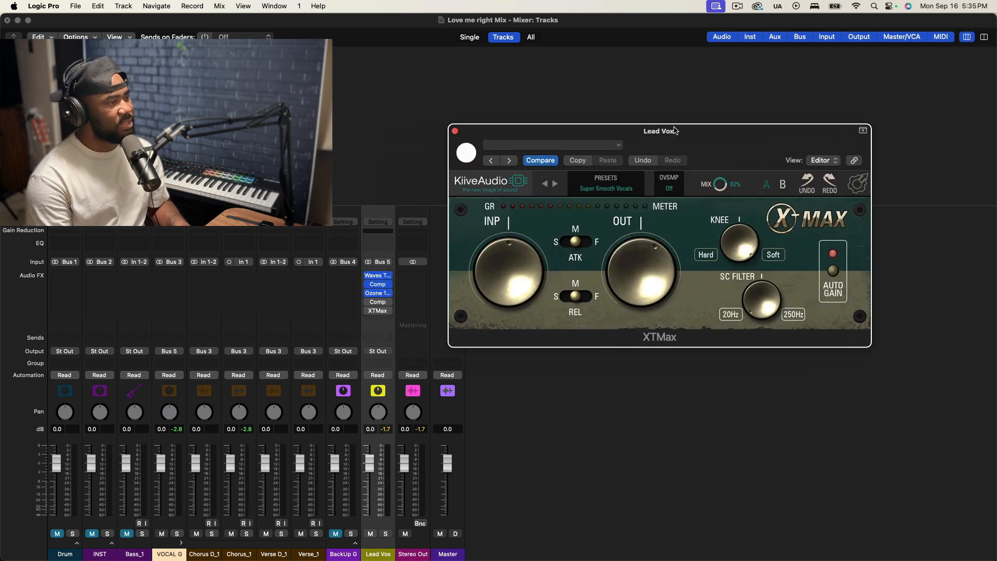
pyautogui.click(376, 319)
pyautogui.press('space')
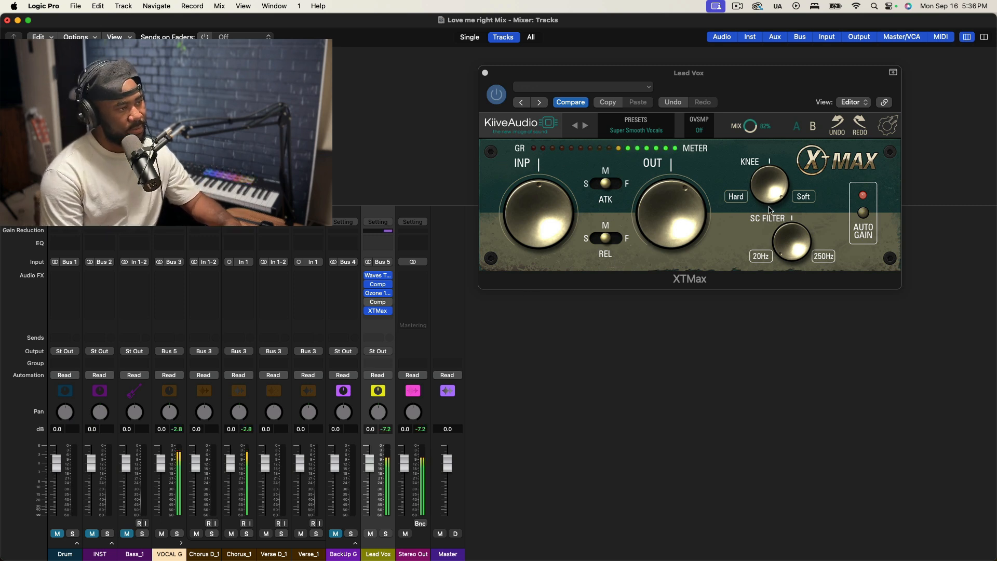
pyautogui.click(785, 252)
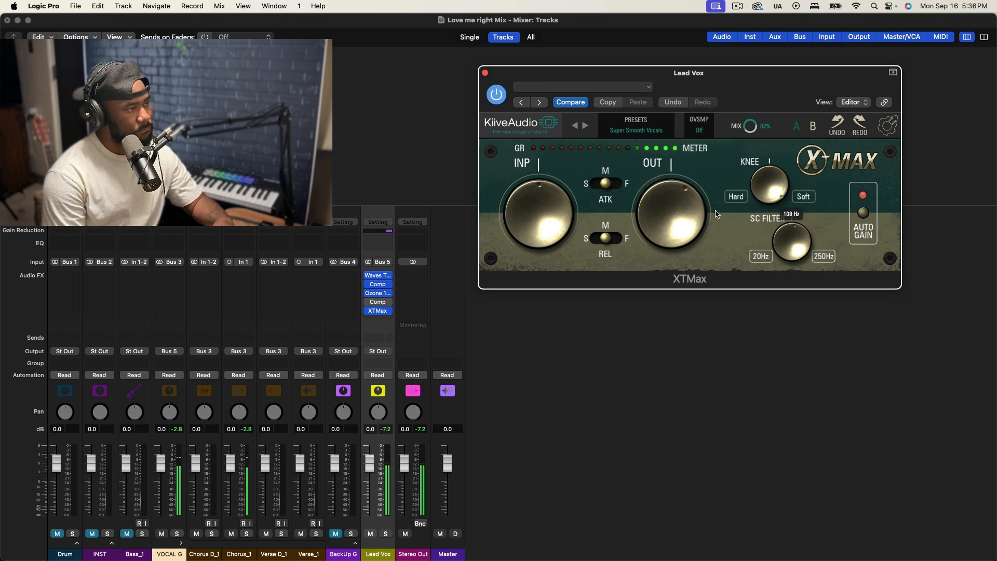
pyautogui.click(486, 74)
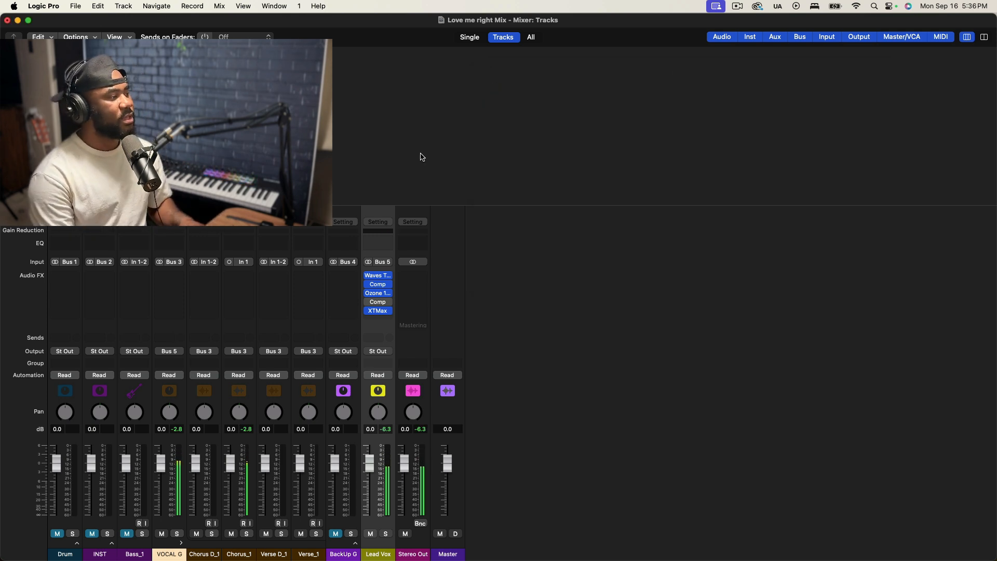
# Remove the bypassed second Compressor from the Lead Vox channel and move XTMax directly below the Ozone 11 equalizer
pyautogui.click(388, 304)
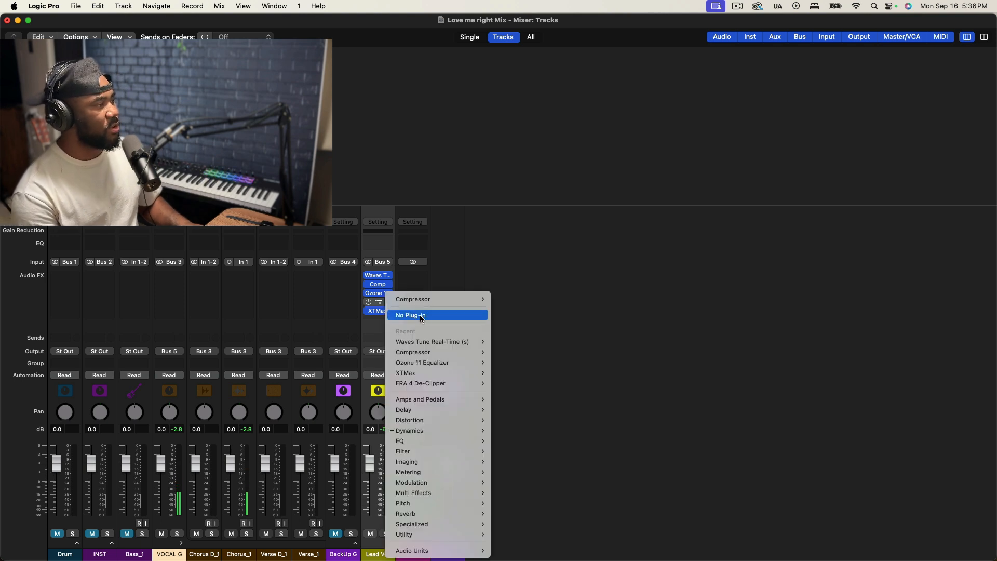
pyautogui.click(409, 315)
pyautogui.moveTo(378, 312); pyautogui.dragTo(379, 303)
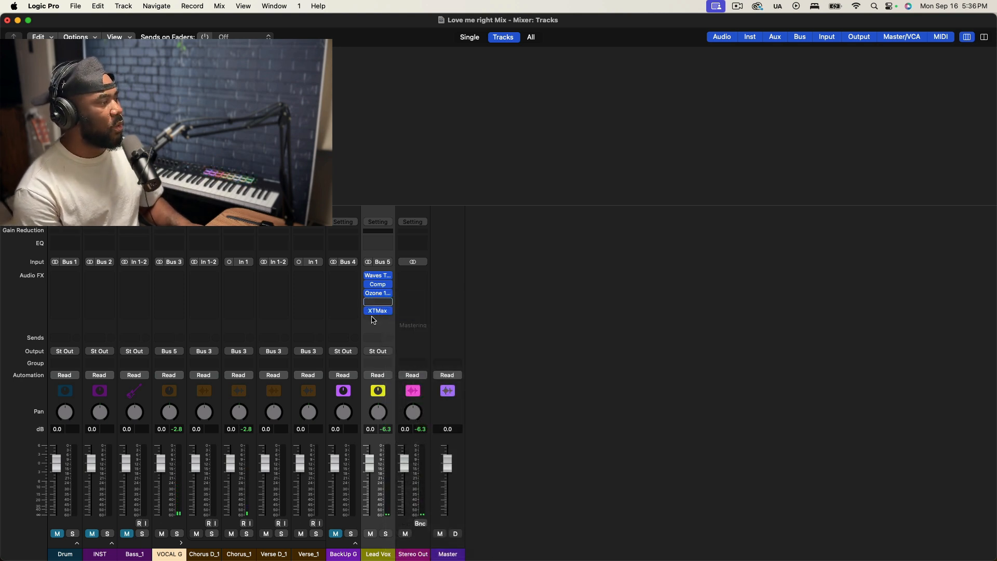
pyautogui.click(319, 148)
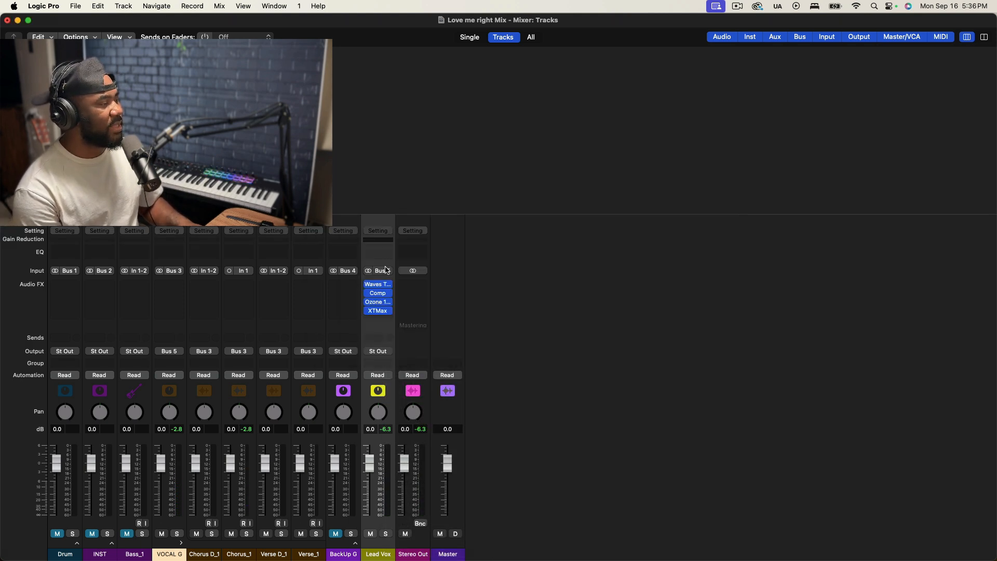
# Insert a stereo accusonus ERA 4 De-Esser after XTMax on the Lead Vox channel
pyautogui.click(379, 317)
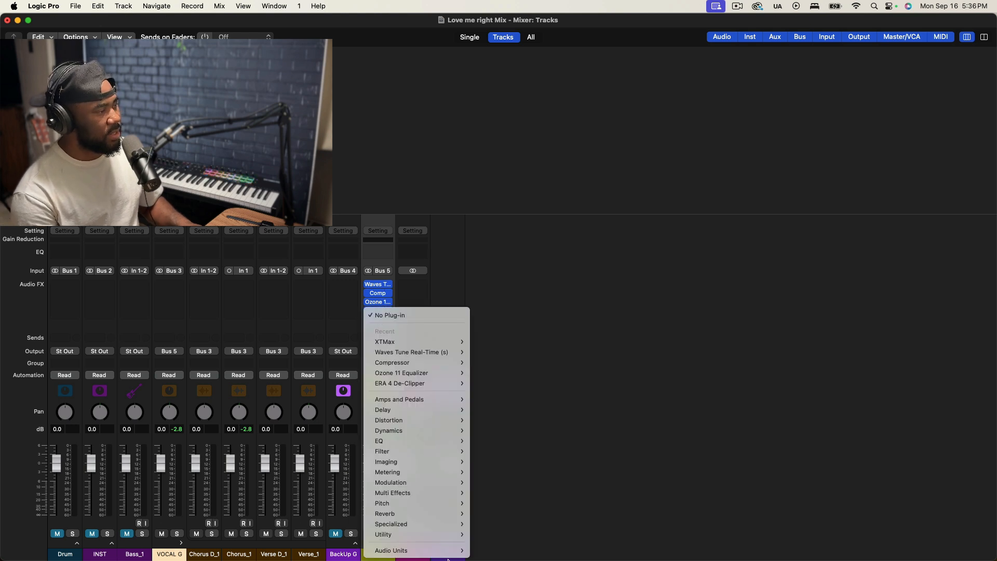
pyautogui.moveTo(448, 551)
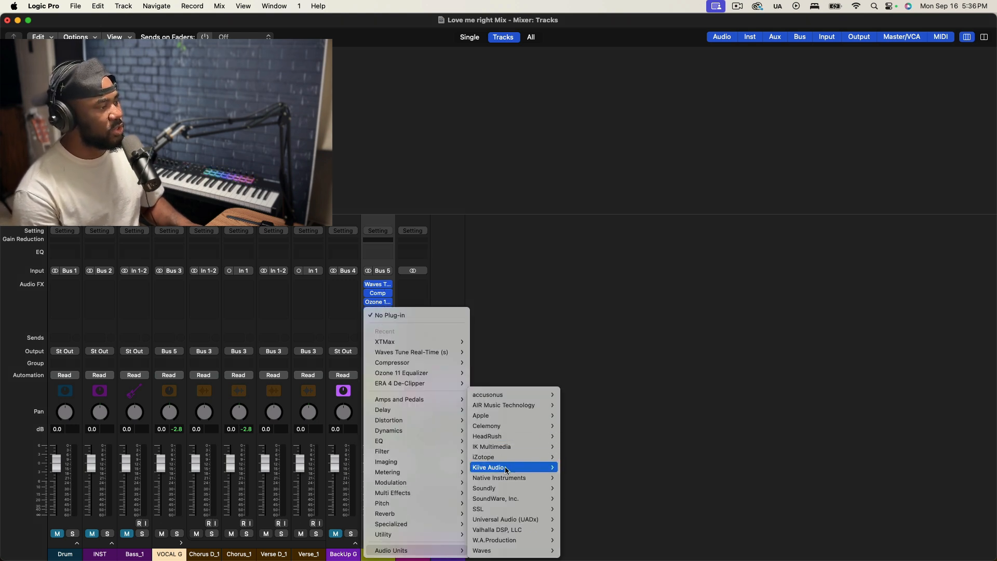
pyautogui.moveTo(504, 481)
pyautogui.moveTo(478, 456)
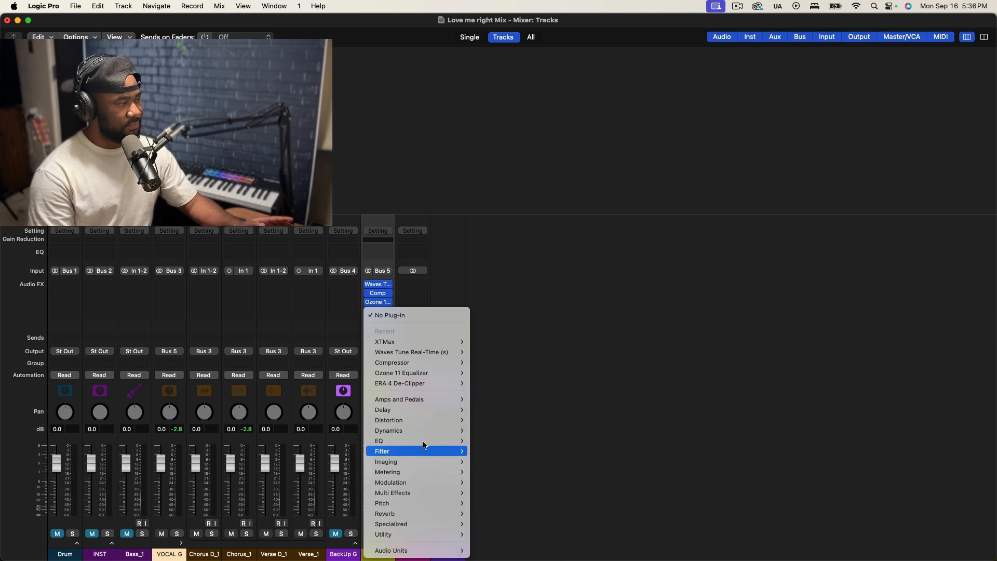
pyautogui.moveTo(431, 430)
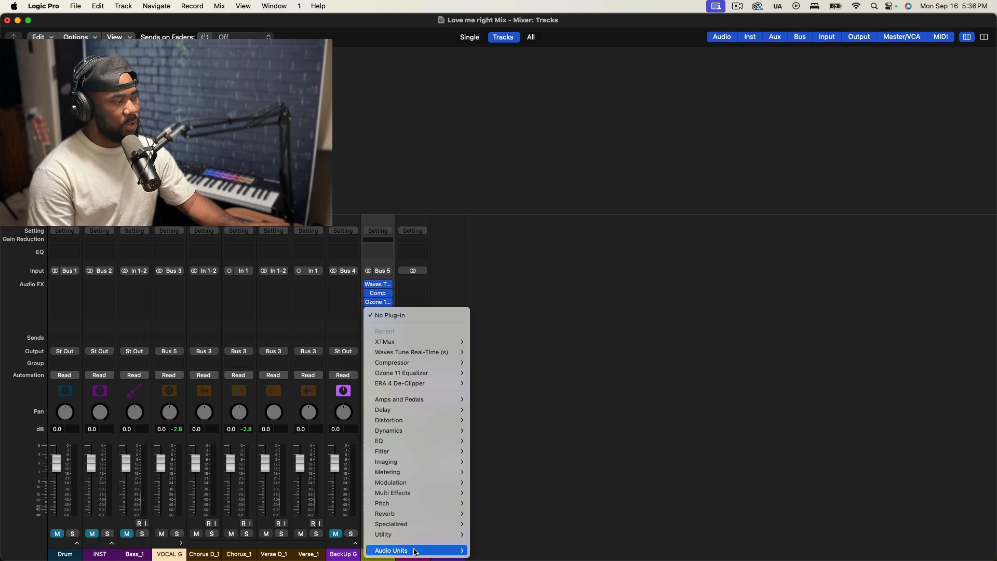
pyautogui.moveTo(416, 551)
pyautogui.moveTo(527, 395)
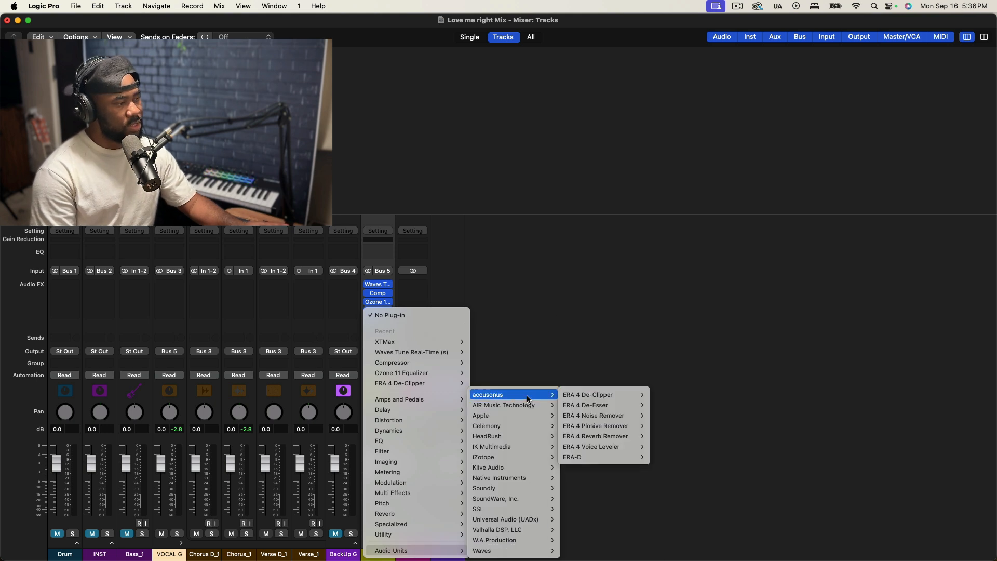
pyautogui.moveTo(603, 404)
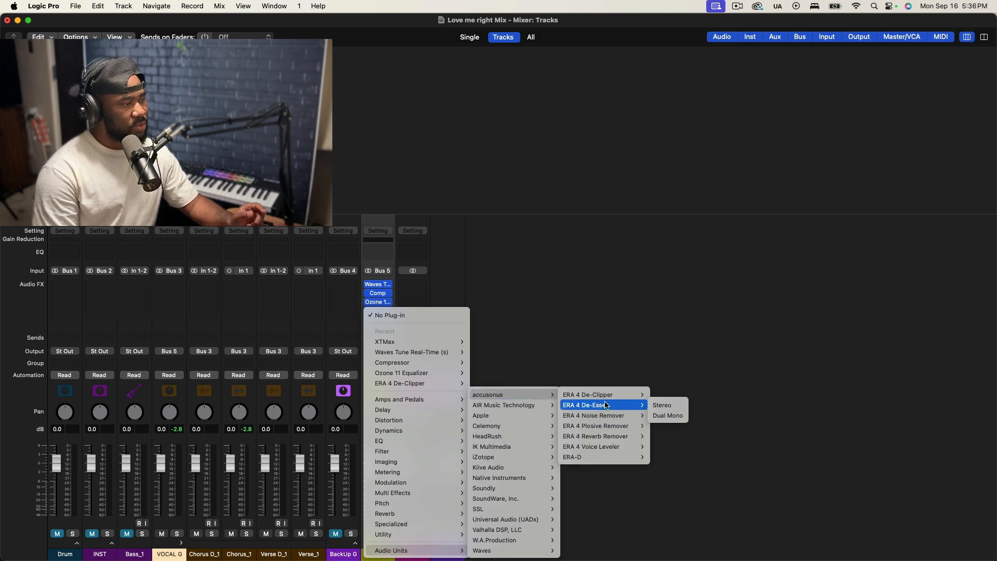
pyautogui.click(662, 405)
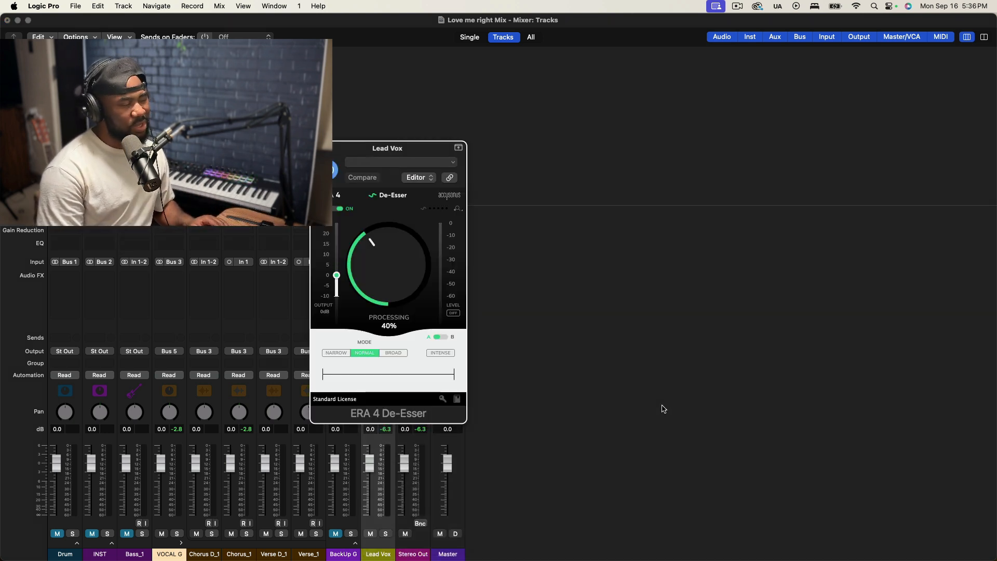
# Set the ERA 4 De-Esser's processing amount to 54% while playing the vocal
pyautogui.press('space')
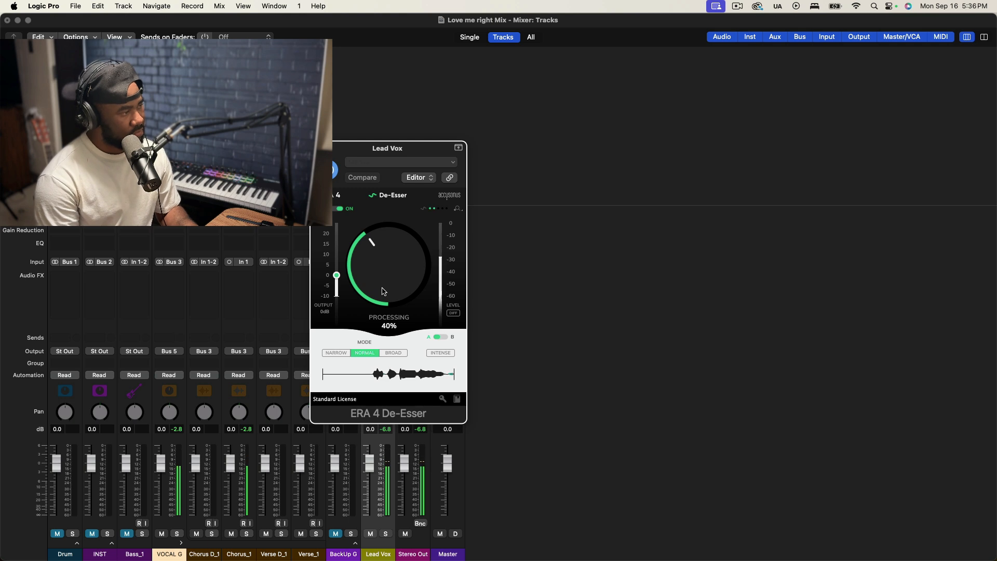
pyautogui.moveTo(383, 289); pyautogui.dragTo(397, 277)
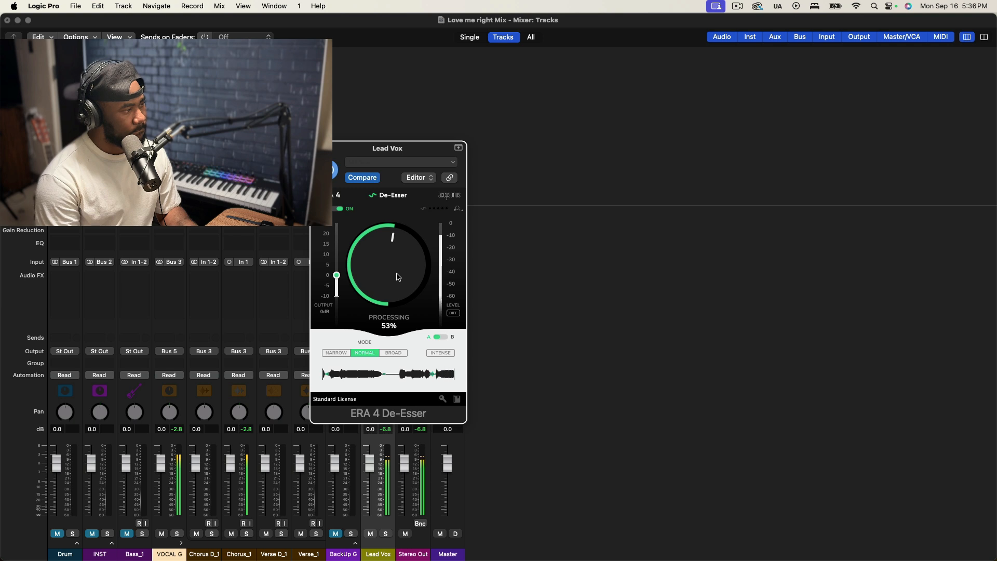
pyautogui.moveTo(397, 277); pyautogui.dragTo(397, 275)
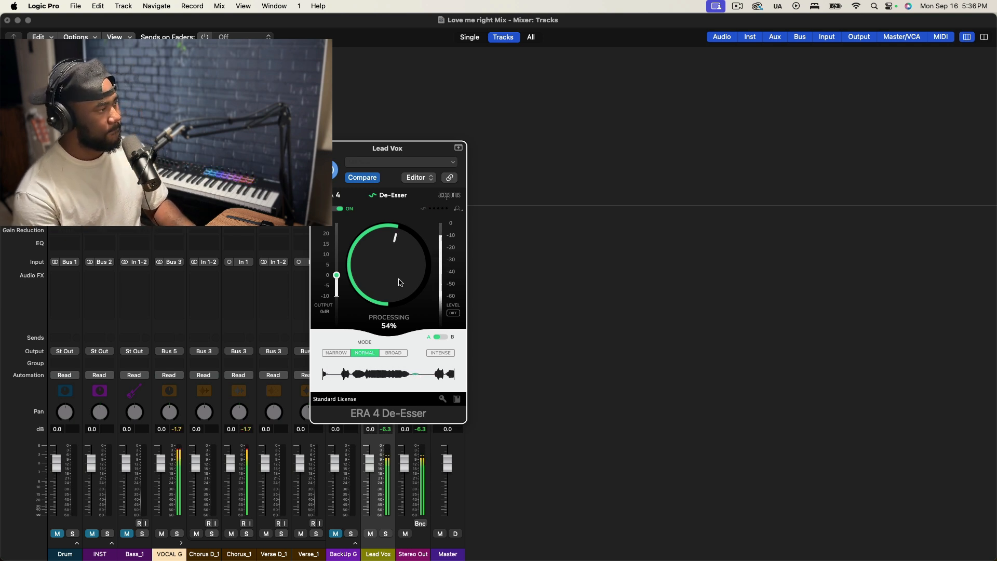
pyautogui.press('space')
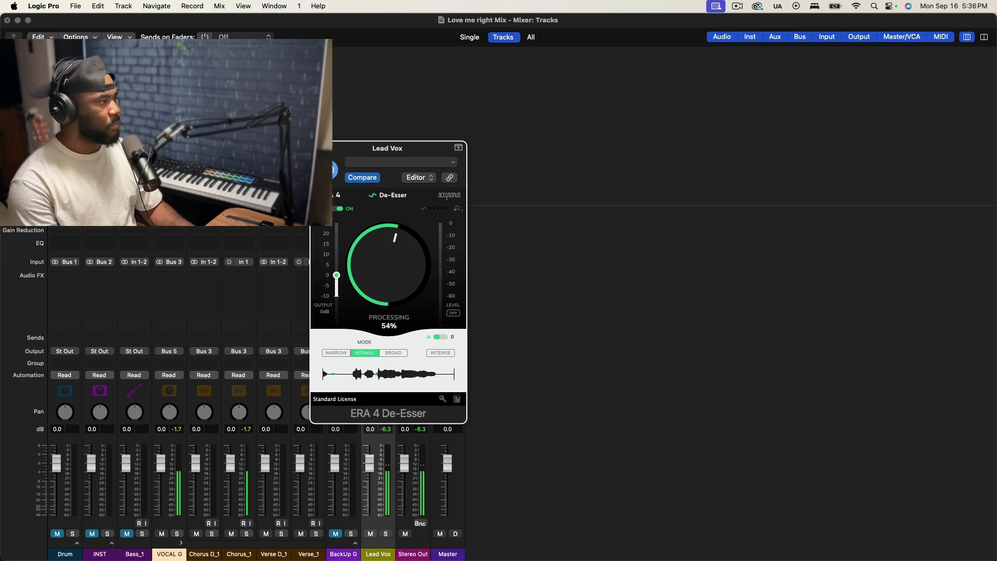
# Close the De-Esser and insert a stereo Vintage Console EQ after it on the Lead Vox channel
pyautogui.click(317, 148)
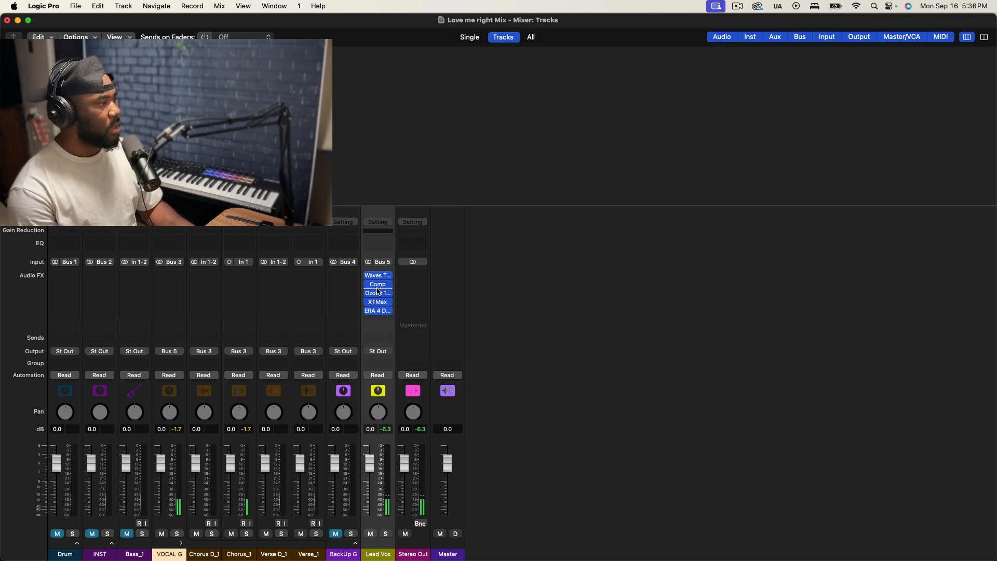
pyautogui.moveTo(375, 278)
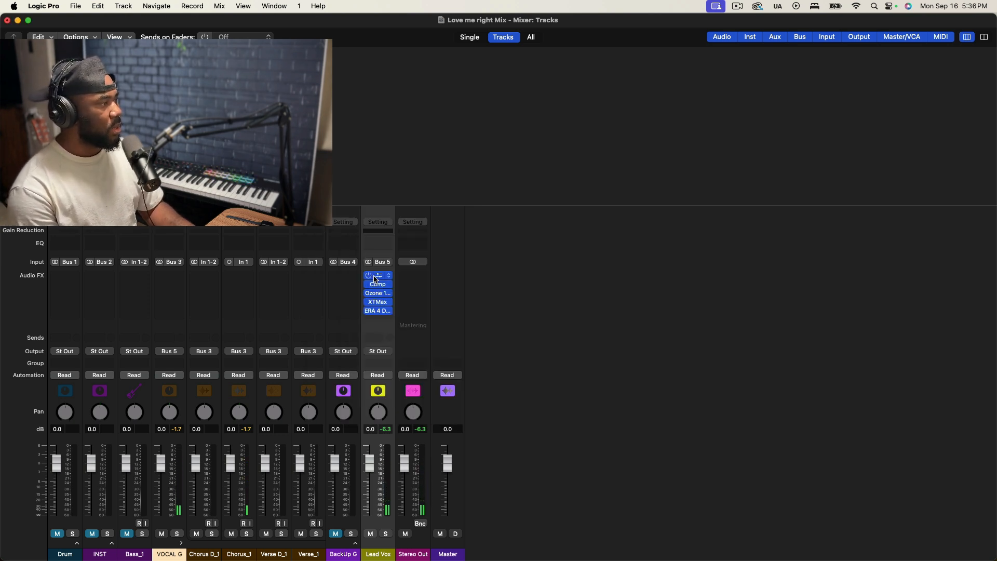
pyautogui.click(376, 318)
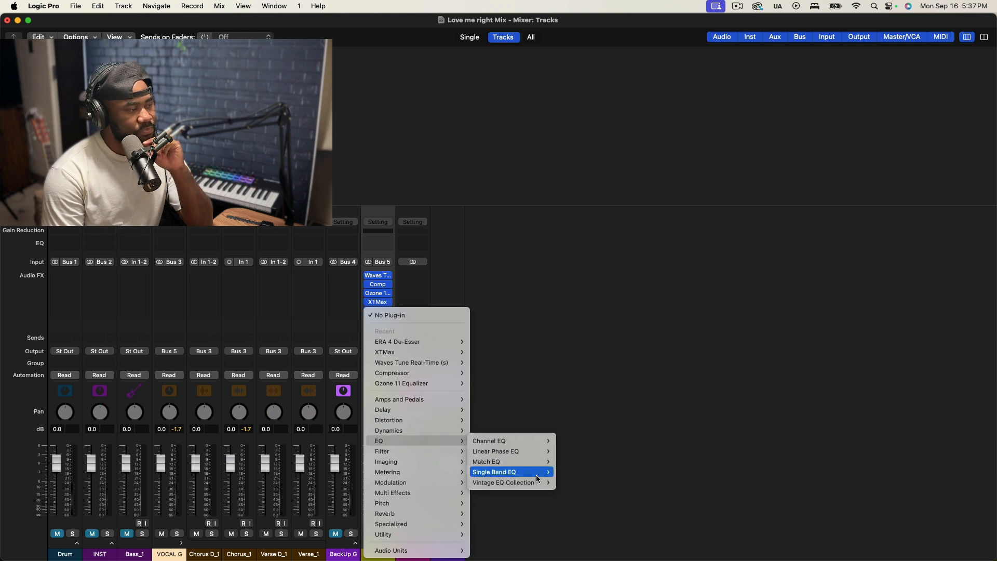
pyautogui.moveTo(546, 485)
pyautogui.moveTo(607, 487)
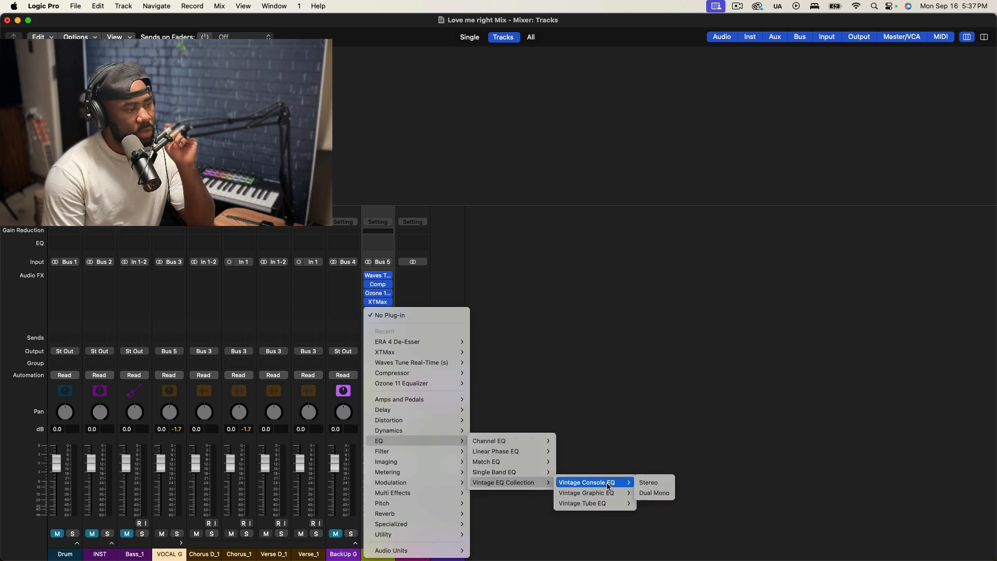
pyautogui.click(655, 483)
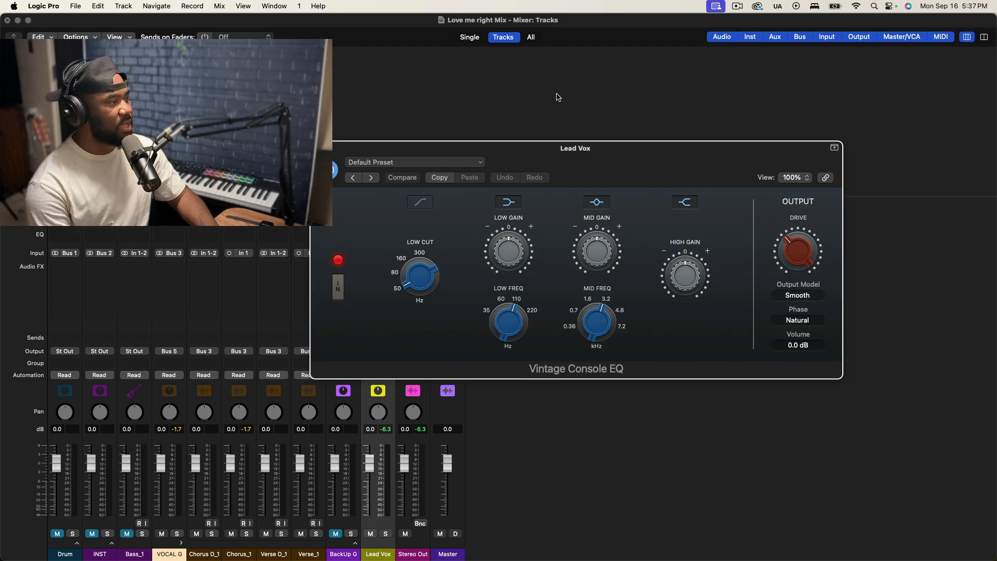
pyautogui.moveTo(584, 145); pyautogui.dragTo(766, 220)
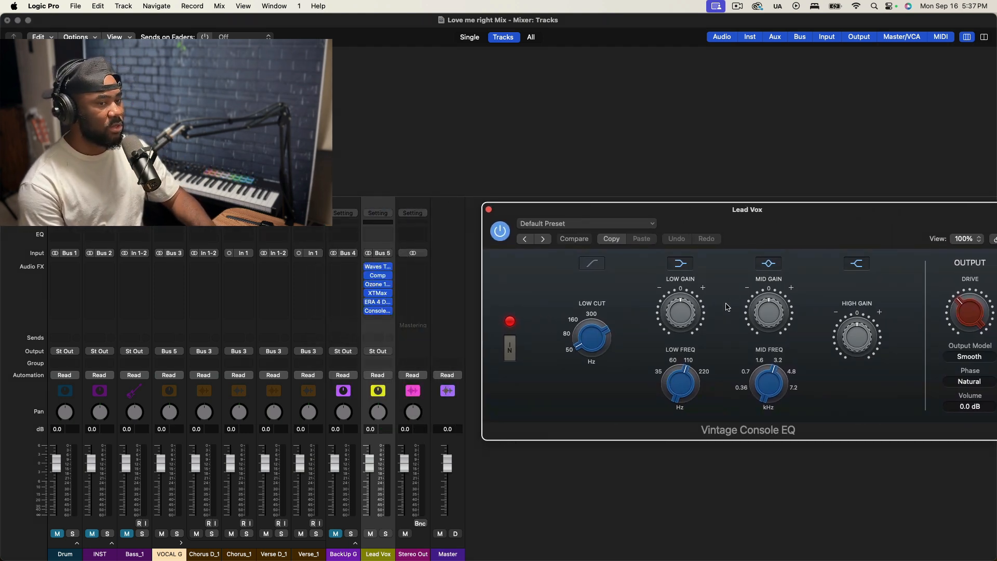
# Raise the Vintage Console EQ's low cut frequency and slightly reduce its low gain while playing the vocal
pyautogui.press('space')
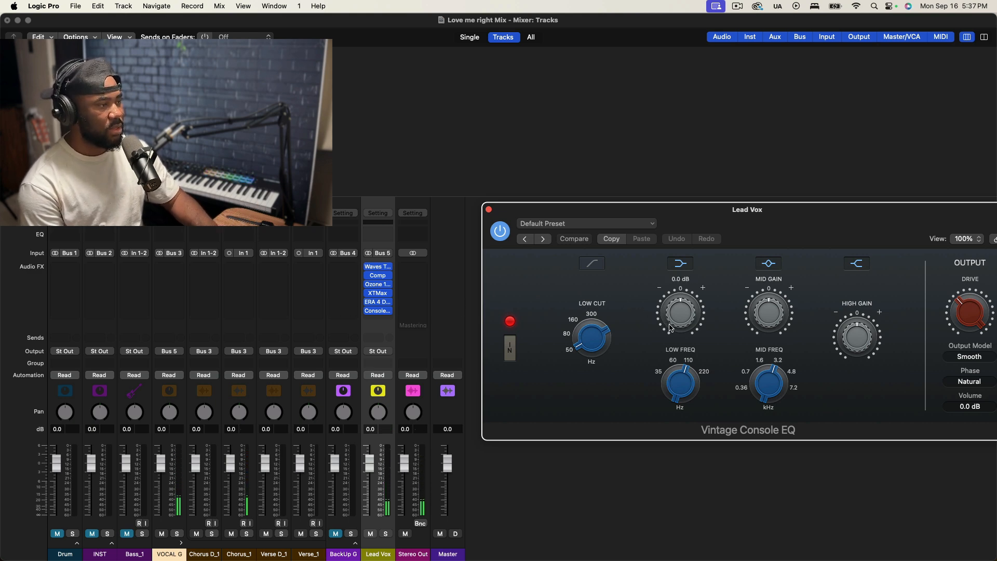
pyautogui.moveTo(593, 336); pyautogui.dragTo(602, 297)
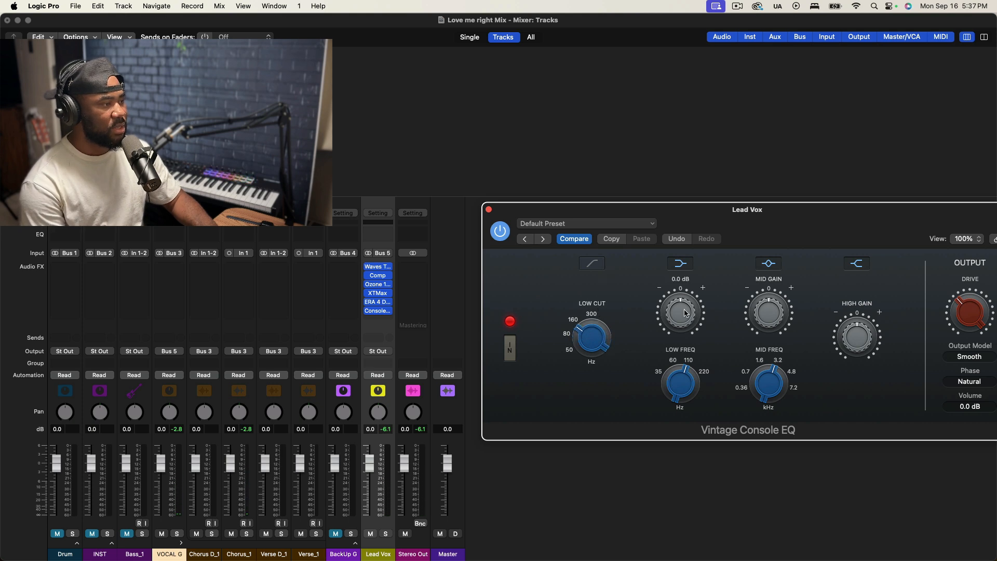
pyautogui.moveTo(684, 313); pyautogui.dragTo(680, 333)
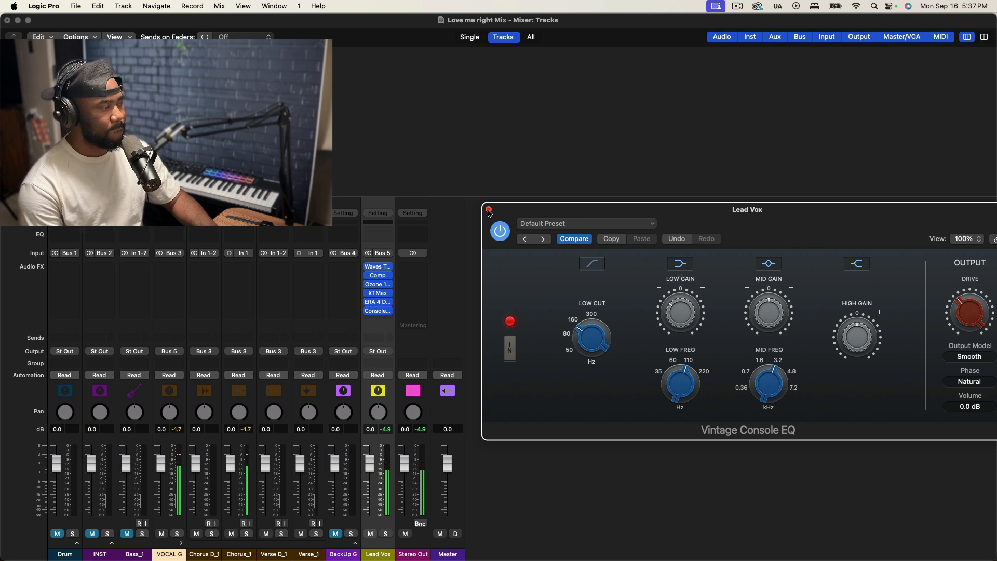
pyautogui.click(489, 211)
# Set the ERA 4 De-Esser's processing amount to 59% during playback, and unmute the INST channel
pyautogui.click(377, 302)
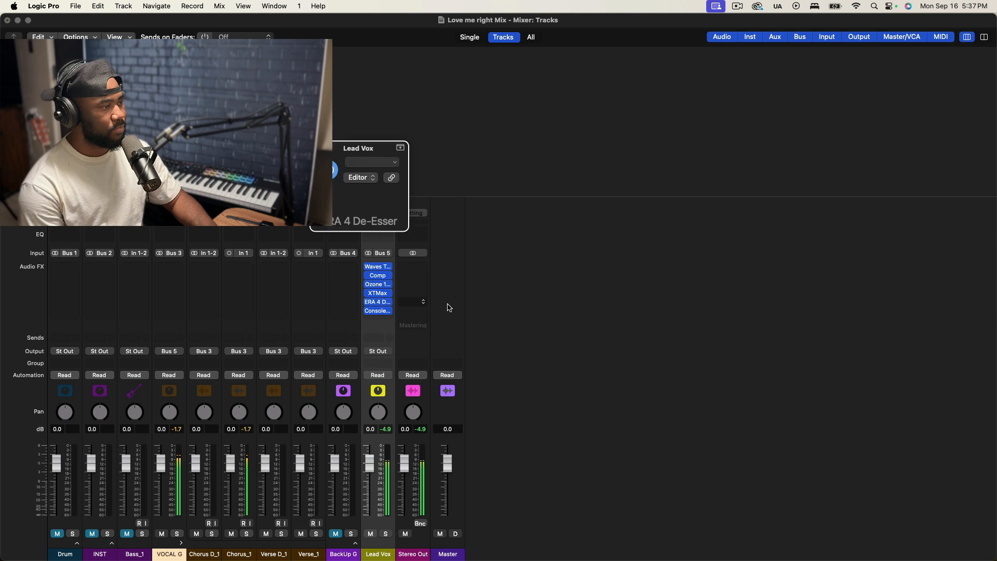
pyautogui.moveTo(387, 279); pyautogui.dragTo(393, 272)
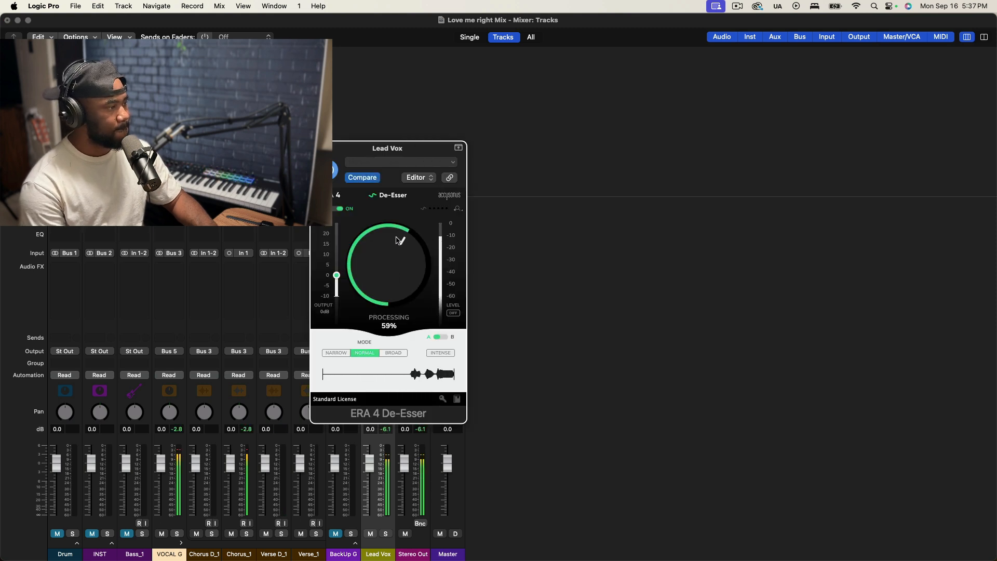
pyautogui.press('super+w')
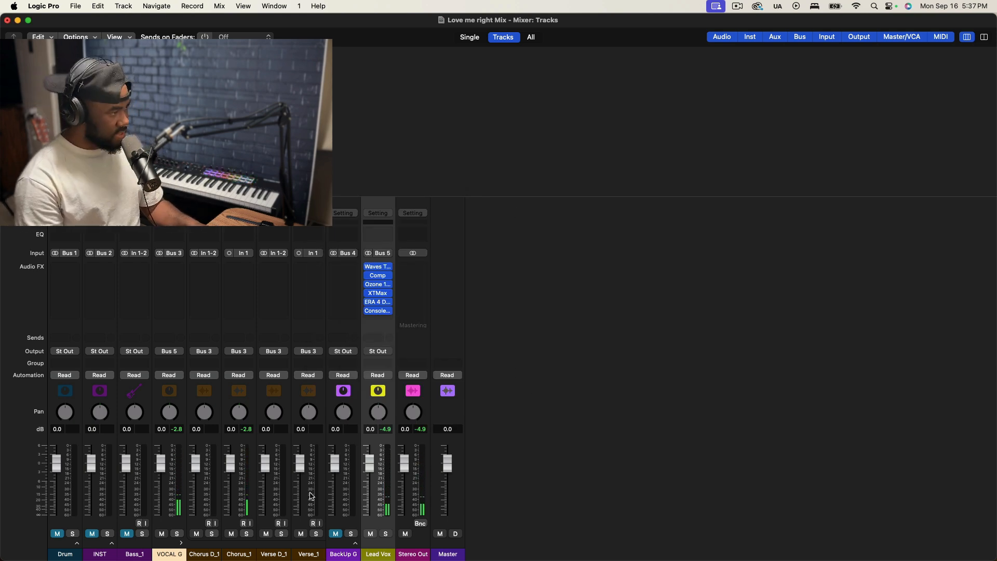
pyautogui.click(91, 534)
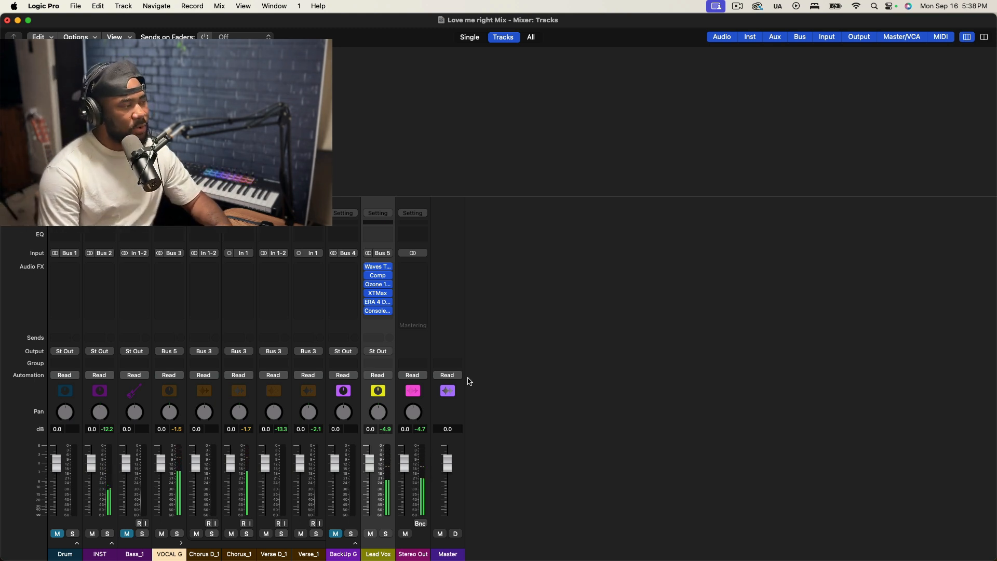
# Add a Bus 6 send to the Lead Vox channel and rename the new aux channel Reverb
pyautogui.click(374, 342)
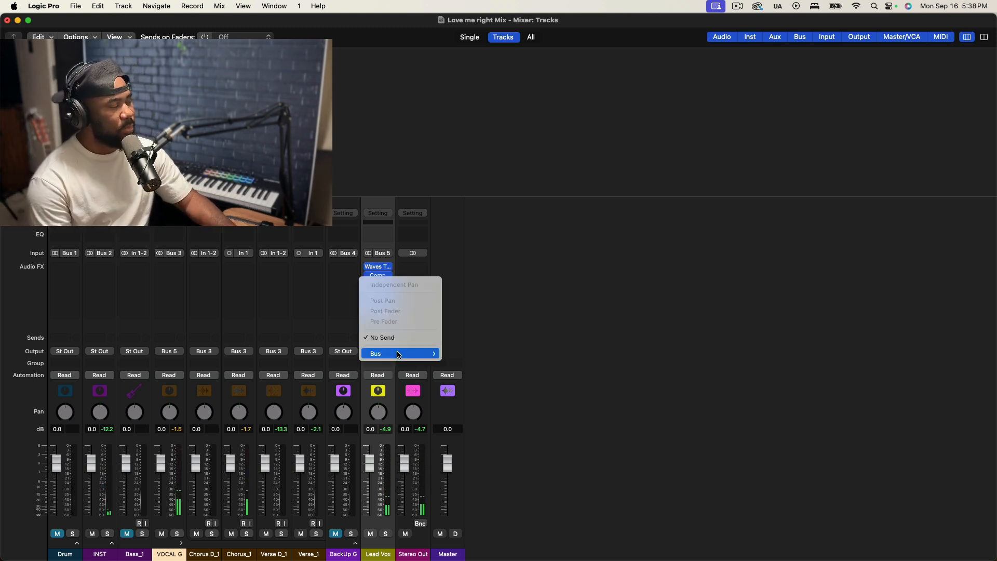
pyautogui.moveTo(400, 354)
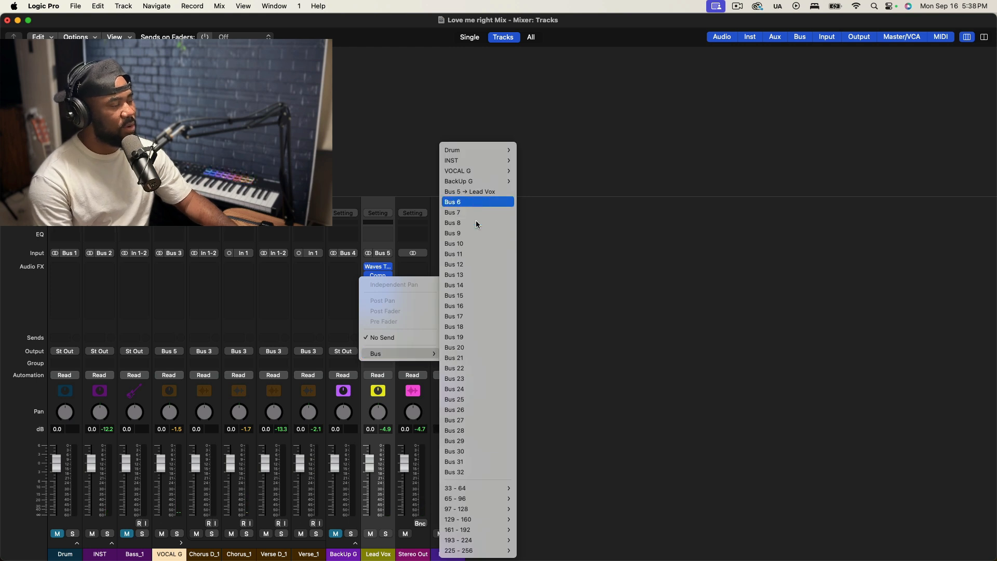
pyautogui.click(474, 202)
pyautogui.doubleClick(420, 554)
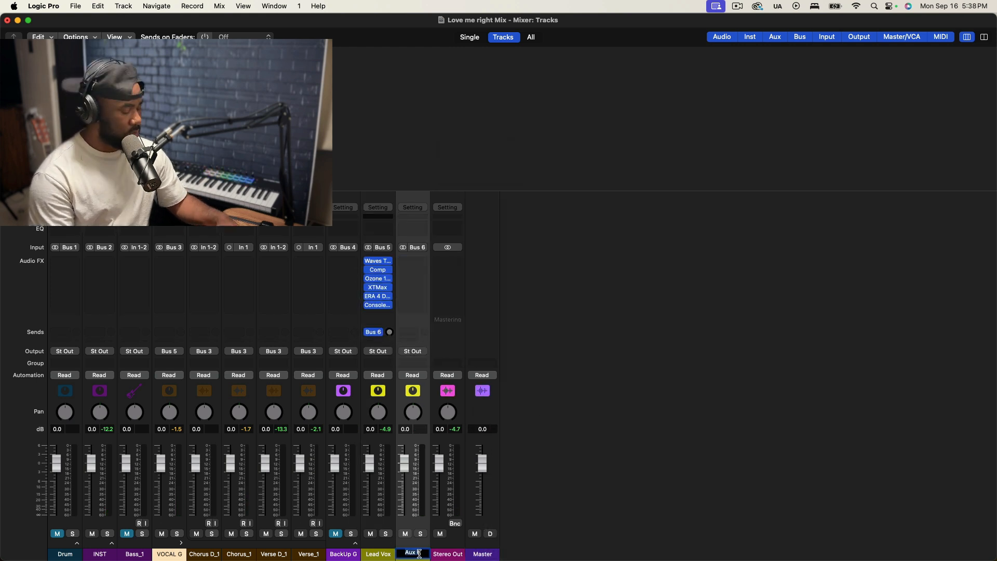
pyautogui.write('Reverb')
pyautogui.press('Return')
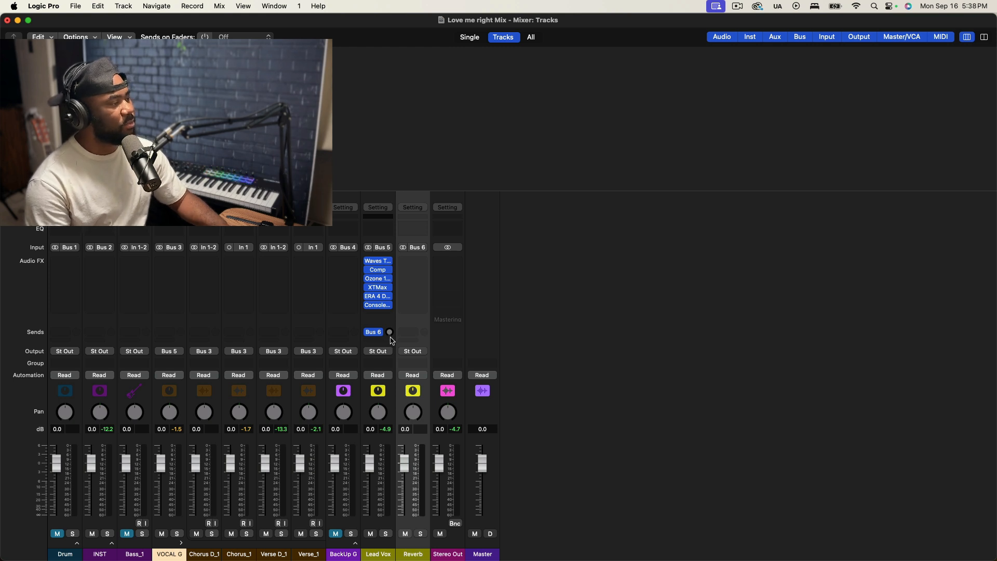
# Insert a stereo ValhallaVintageVerb on the Reverb channel and move its window clear of the channel strips
pyautogui.click(410, 262)
pyautogui.moveTo(486, 500)
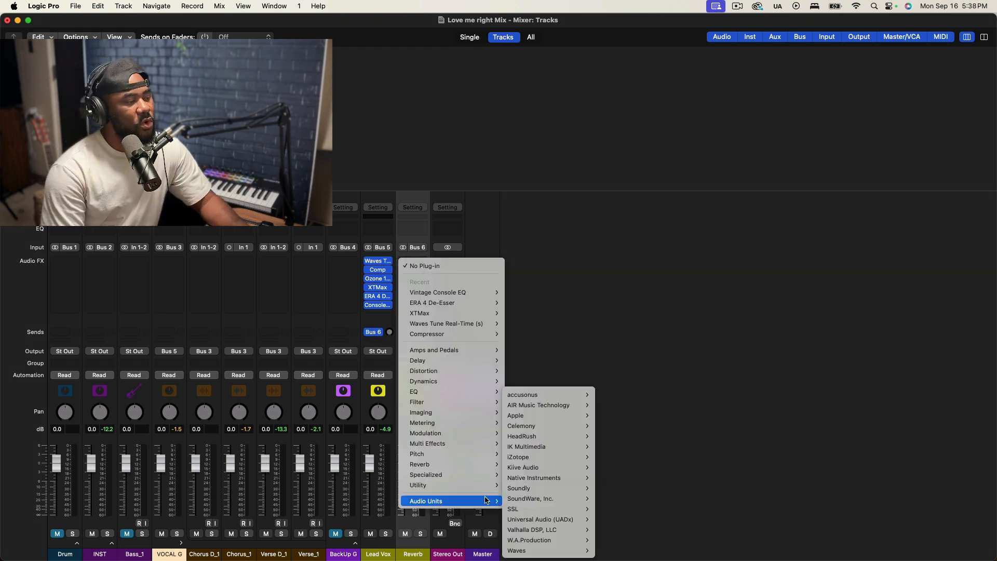
pyautogui.moveTo(564, 541)
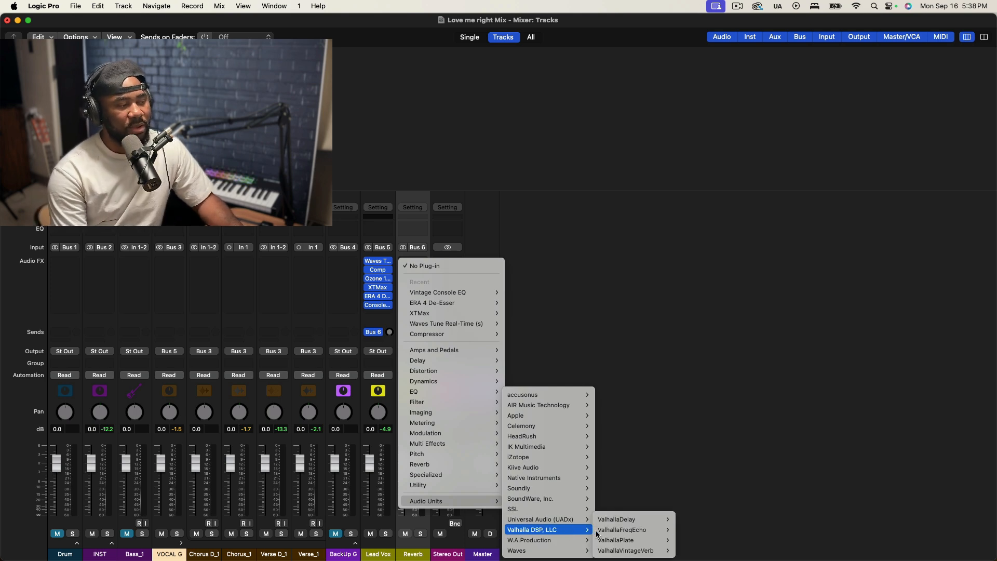
pyautogui.moveTo(644, 551)
pyautogui.click(682, 551)
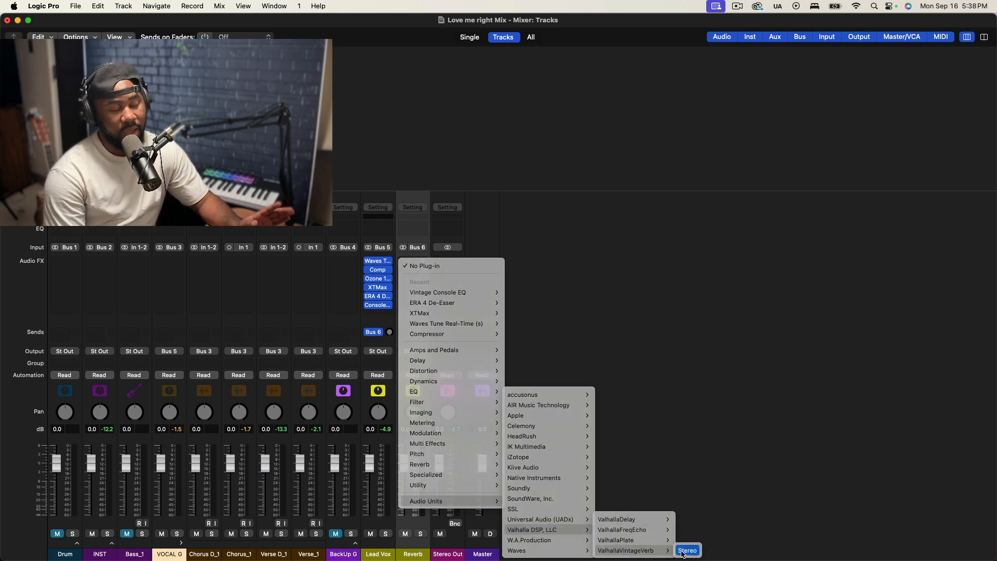
pyautogui.moveTo(523, 151); pyautogui.dragTo(673, 134)
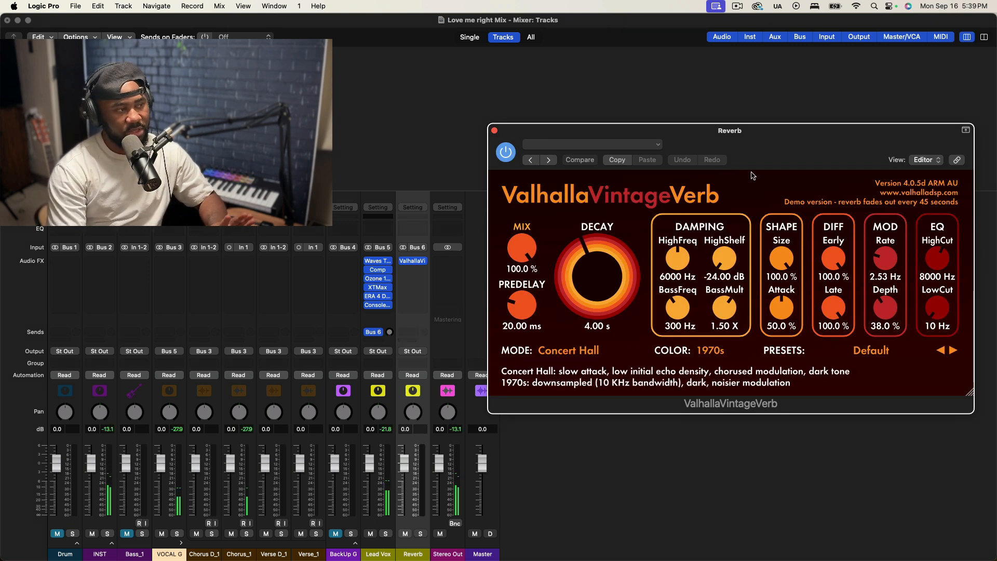
pyautogui.click(875, 353)
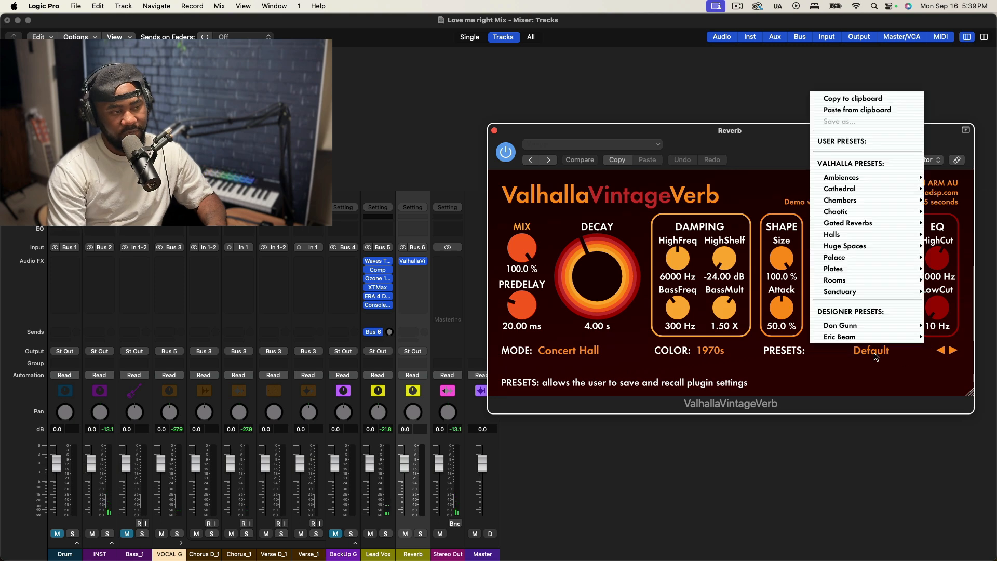
pyautogui.moveTo(840, 200)
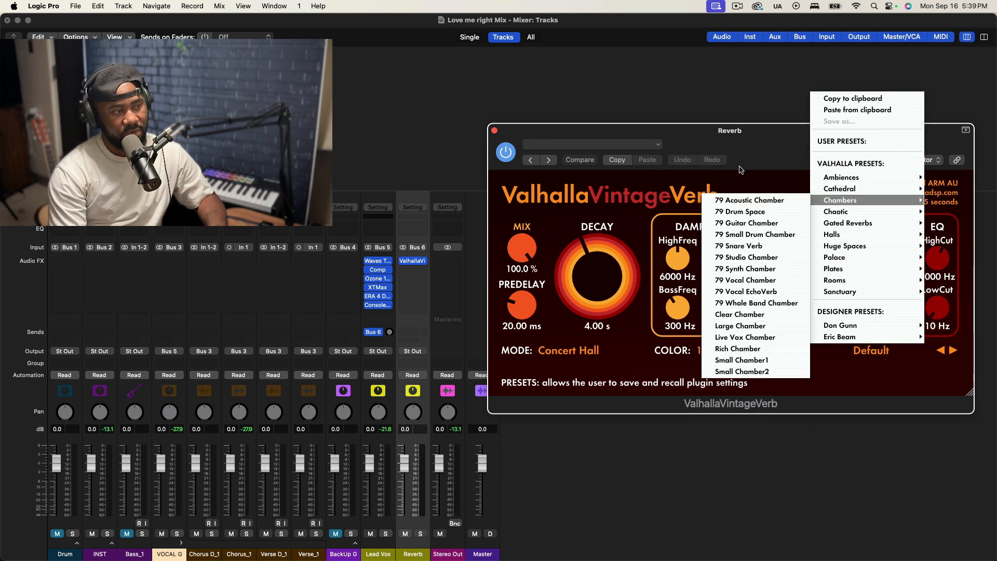
pyautogui.click(432, 343)
# Raise the Lead Vox channel's Bus 6 send level while listening to the reverb in playback
pyautogui.moveTo(390, 332); pyautogui.dragTo(390, 323)
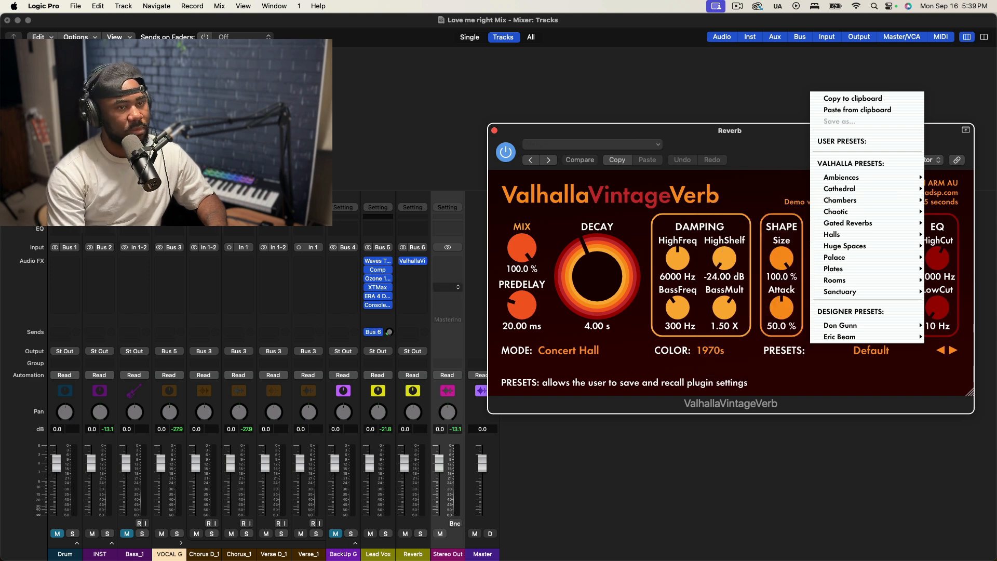
pyautogui.press('Escape')
pyautogui.press('space')
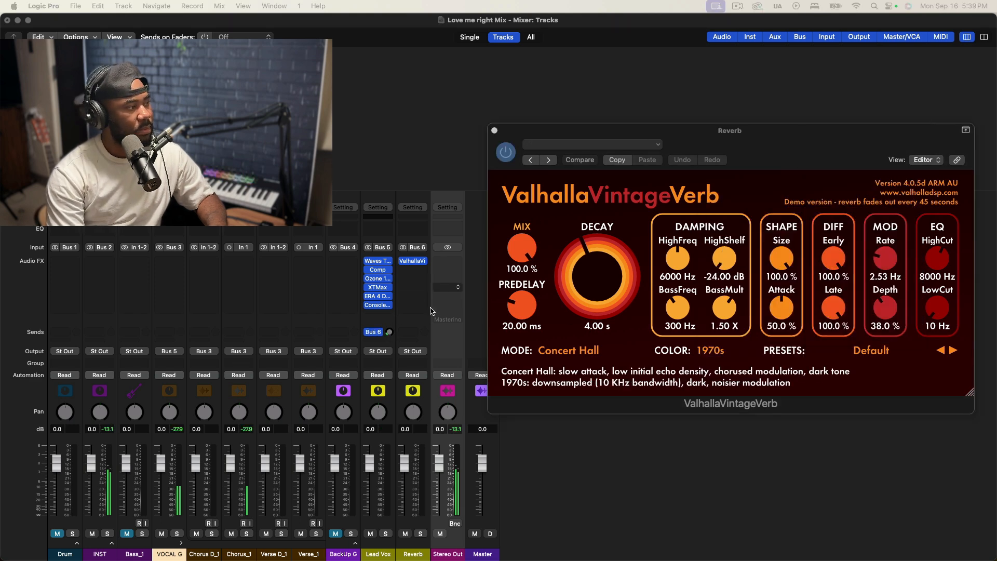
pyautogui.moveTo(390, 333); pyautogui.dragTo(391, 326)
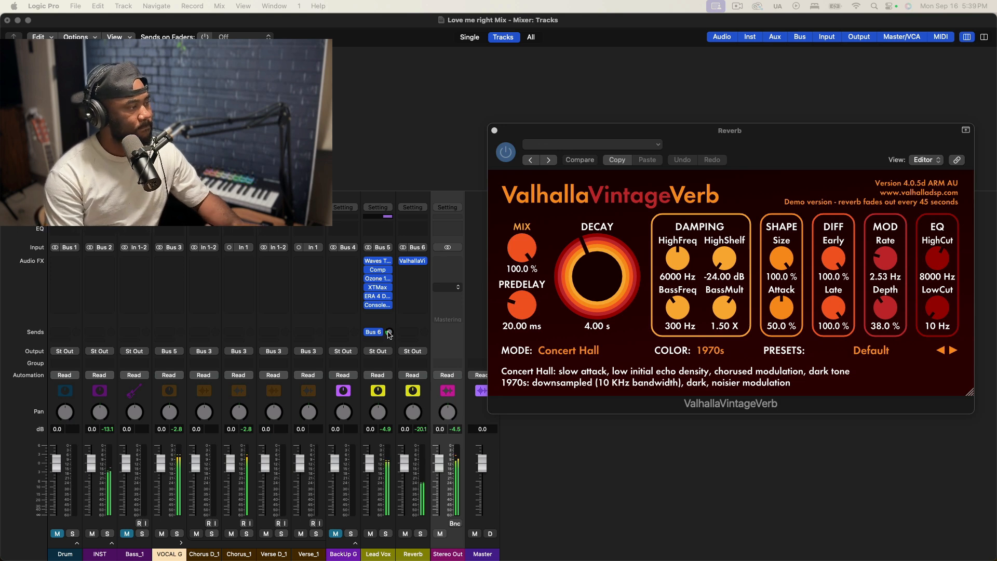
pyautogui.moveTo(390, 333)
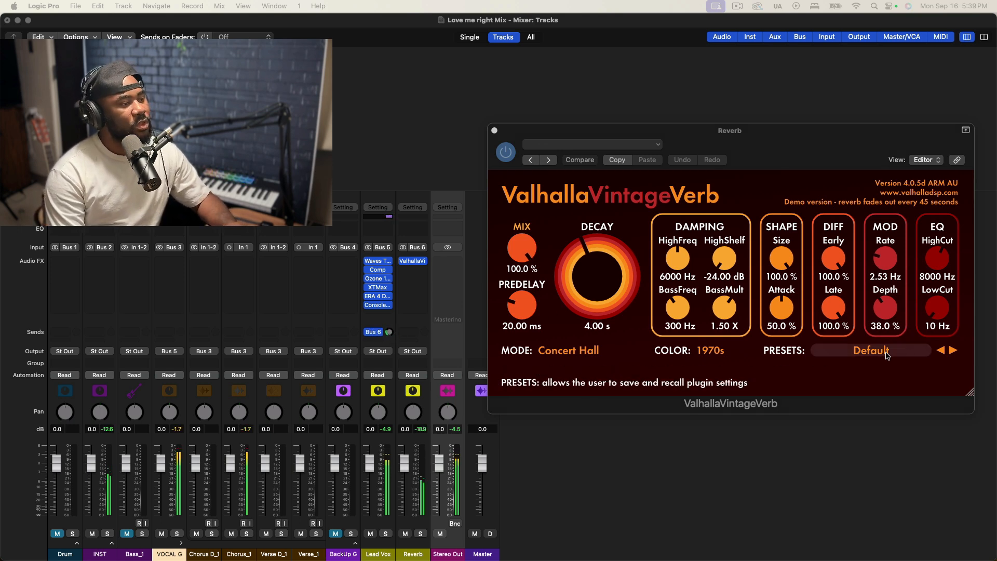
# Set ValhallaVintageVerb's BassFreq damping to 120 Hz
pyautogui.click(885, 352)
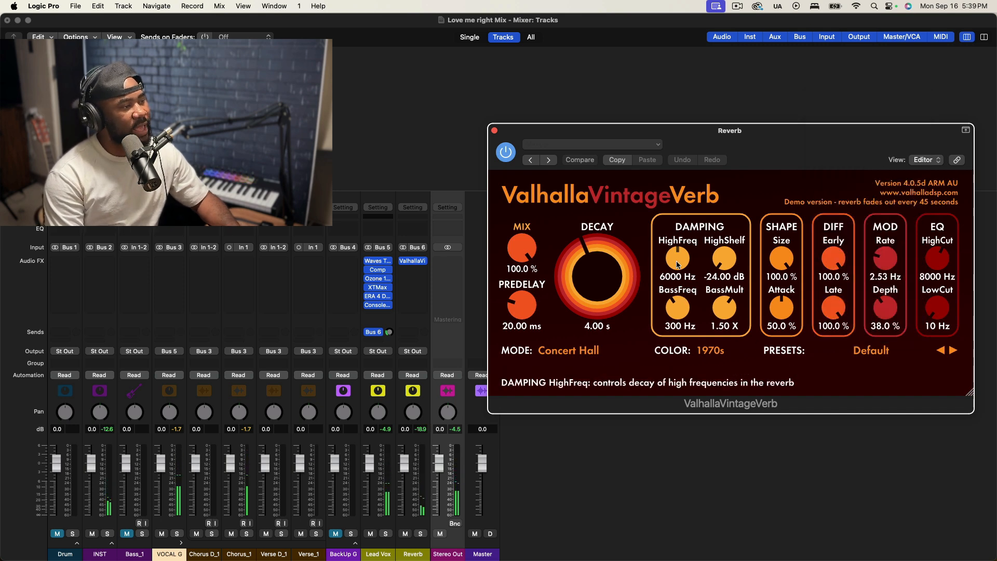
pyautogui.moveTo(675, 301); pyautogui.dragTo(675, 325)
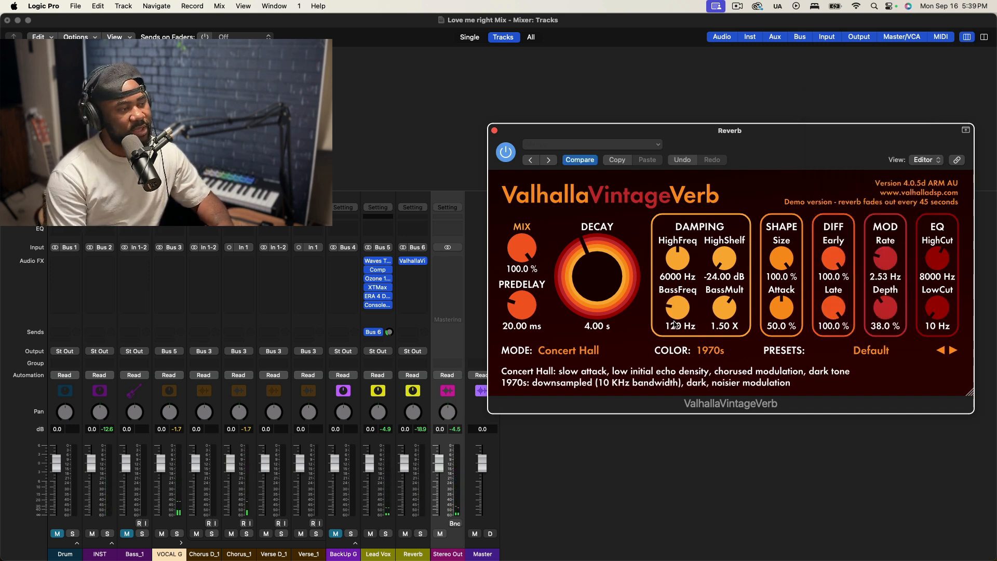
# Add a Channel EQ to the Reverb channel with a 48 dB/Oct low cut at 342 Hz
pyautogui.click(410, 233)
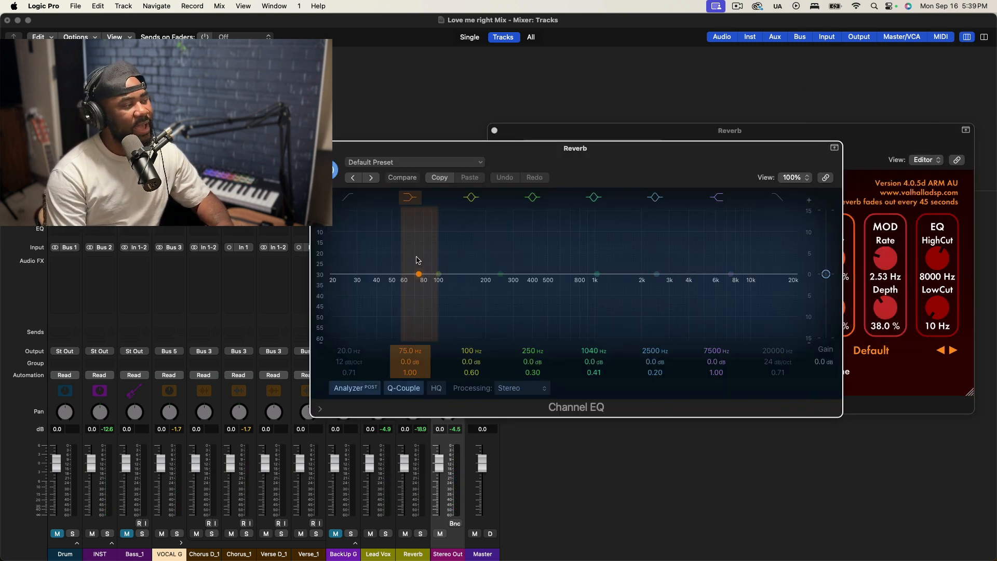
pyautogui.click(347, 198)
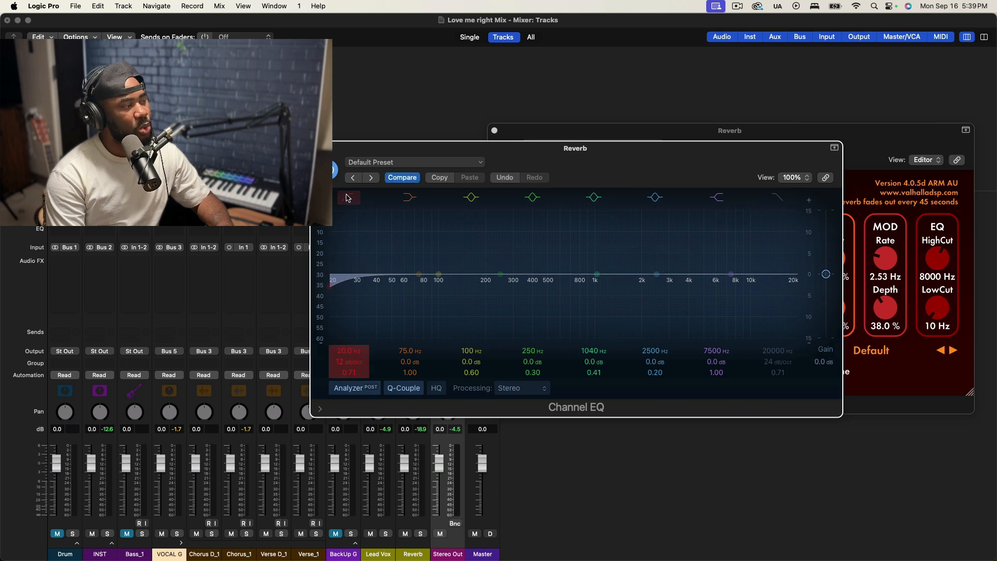
pyautogui.moveTo(349, 362); pyautogui.dragTo(349, 348)
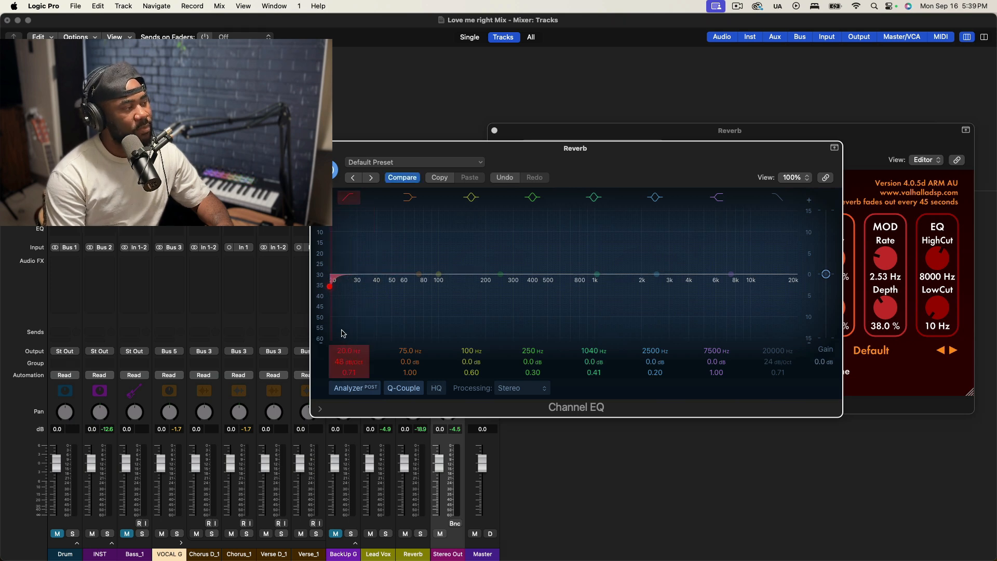
pyautogui.moveTo(334, 291); pyautogui.dragTo(522, 280)
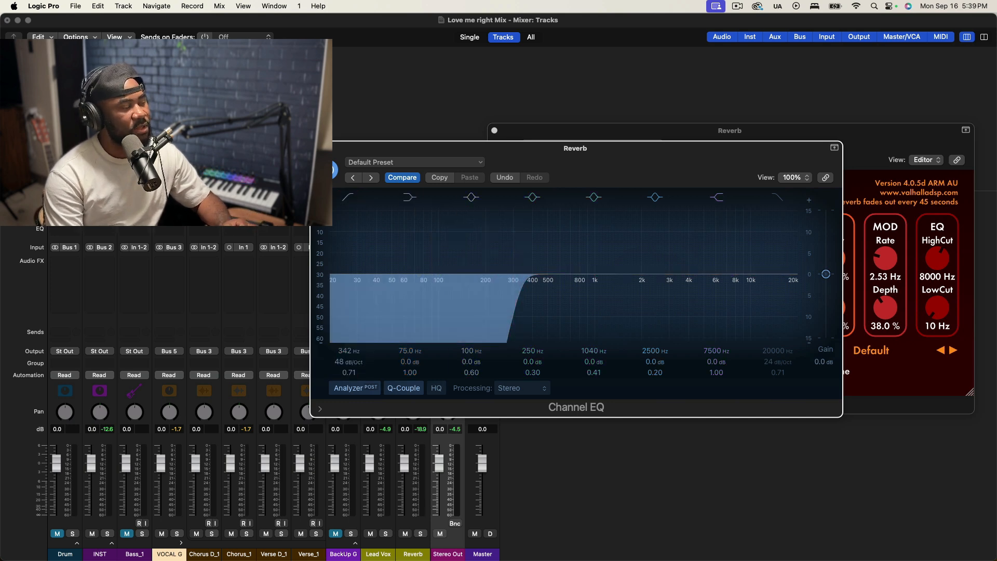
pyautogui.click(318, 148)
# Audition the reverb with its Channel EQ bypassed and set the BassFreq damping to 1410 Hz
pyautogui.press('space')
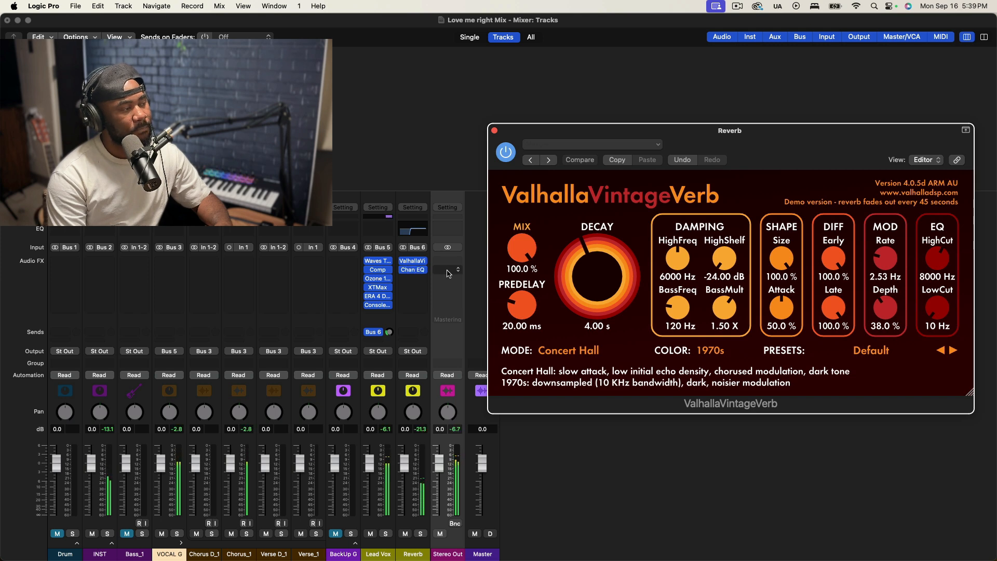
pyautogui.moveTo(678, 307); pyautogui.dragTo(734, 260)
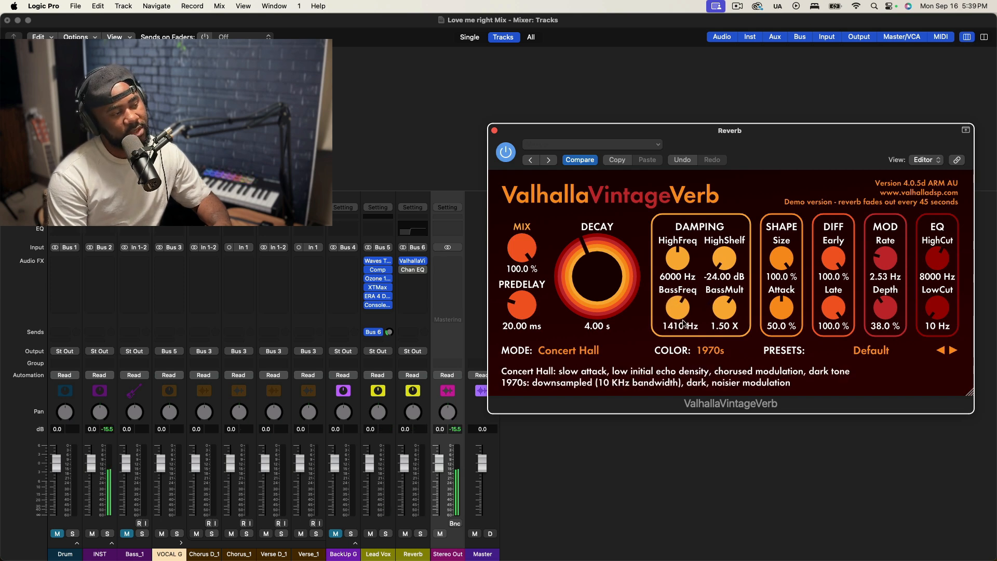
# Set ValhallaVintageVerb's BassFreq damping to 830 Hz and try the Fat Snare Hall preset from the Halls category
pyautogui.moveTo(685, 317); pyautogui.dragTo(680, 323)
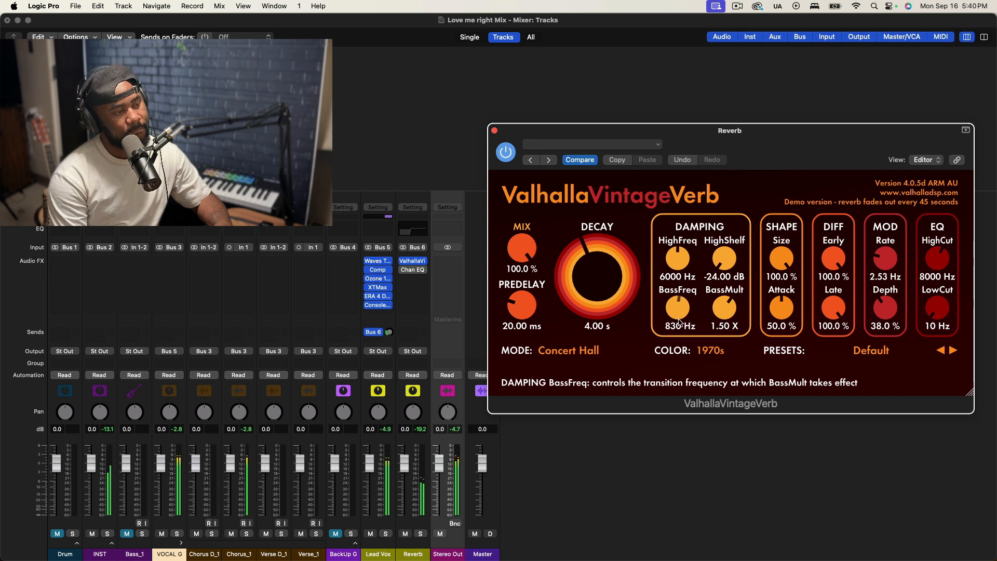
pyautogui.click(907, 346)
pyautogui.moveTo(868, 238)
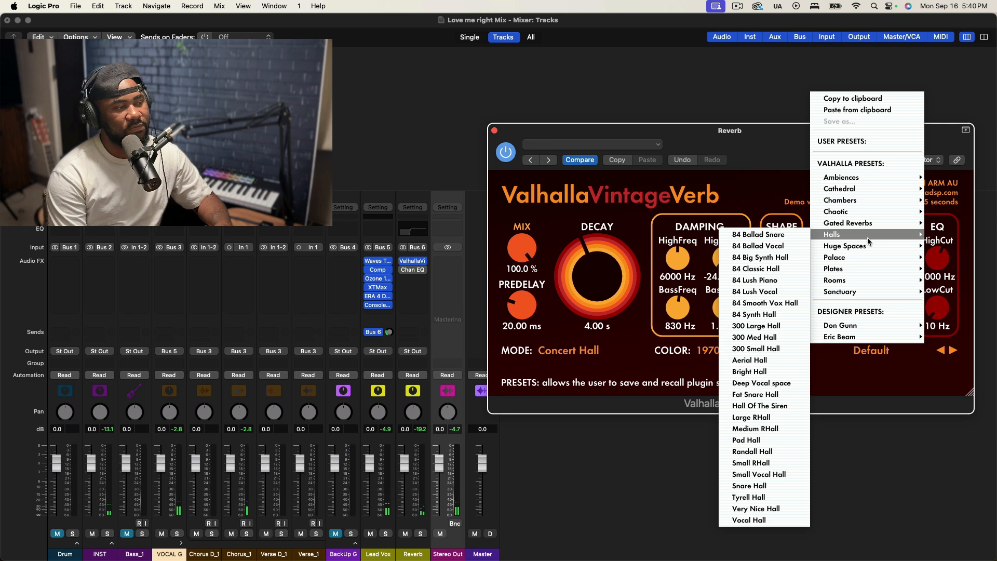
pyautogui.click(772, 394)
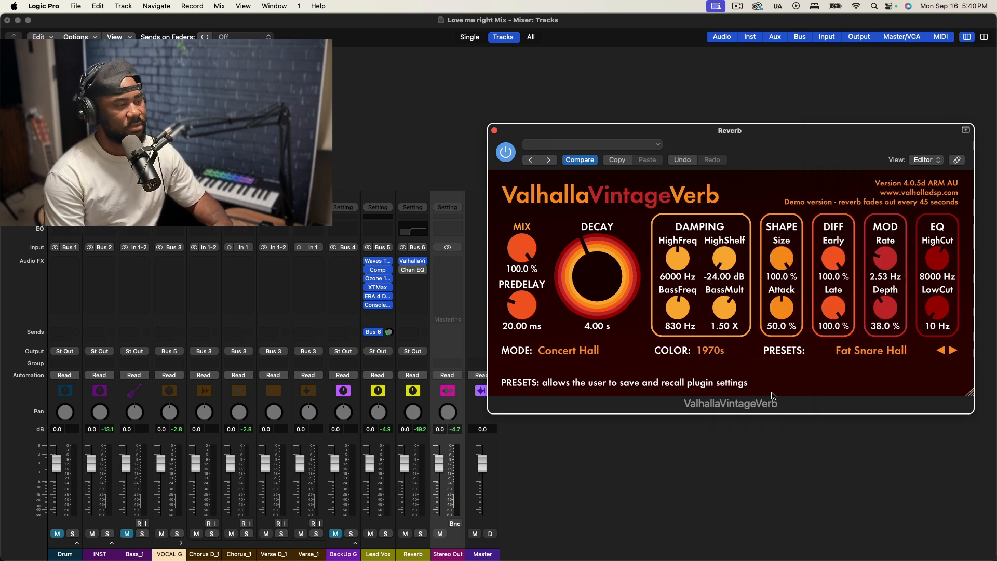
# Load ValhallaVintageVerb's CathedralVocalChamber preset from the Cathedral category and start playback to hear it
pyautogui.click(889, 351)
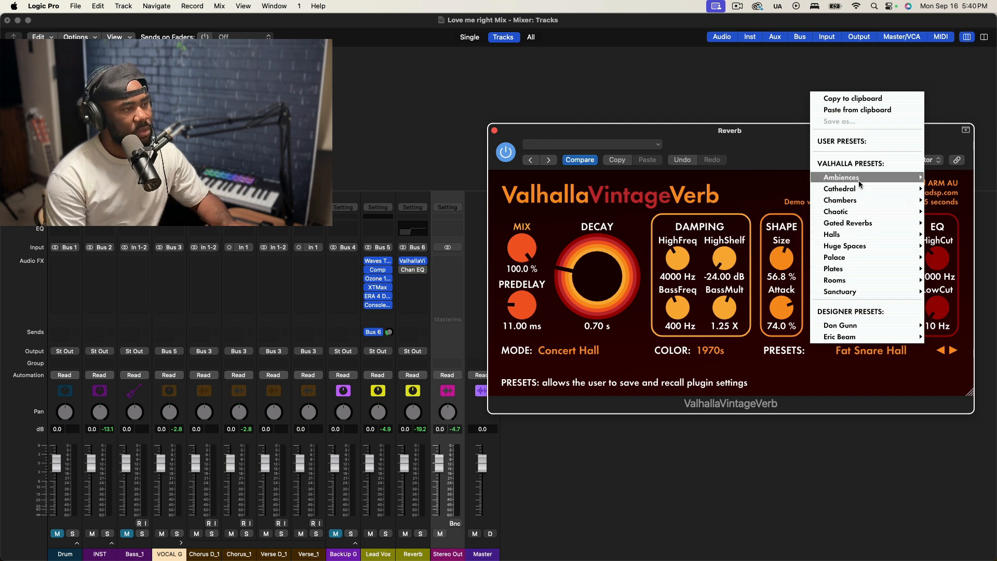
pyautogui.moveTo(854, 189)
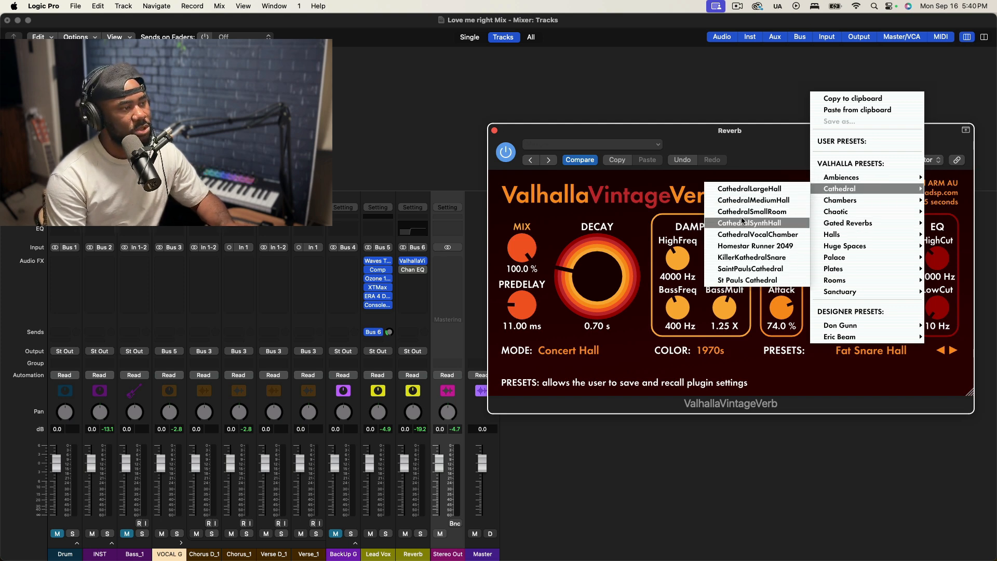
pyautogui.click(767, 235)
pyautogui.press('space')
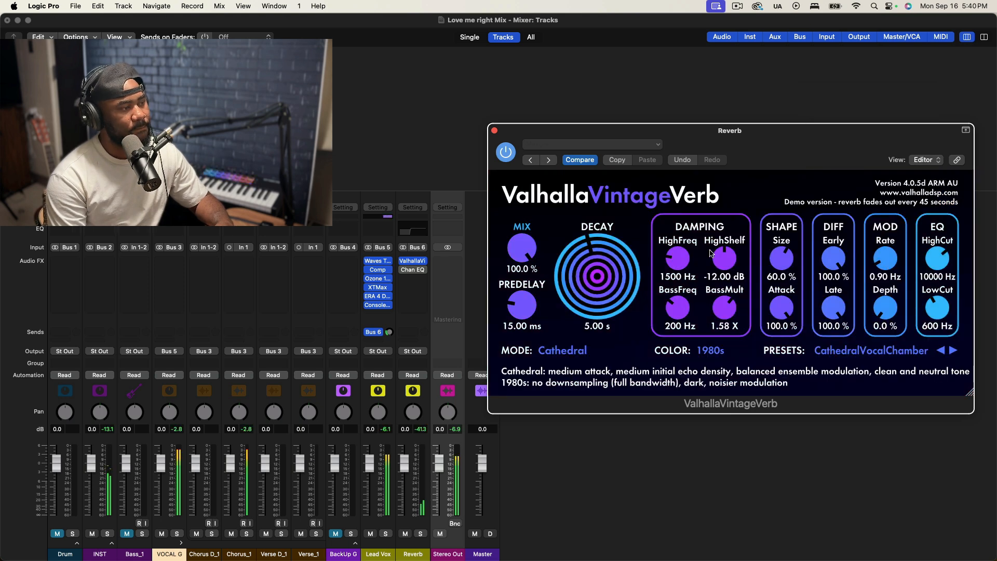
# Raise the Lead Vox channel's Bus 6 send to about -8.8 dB and set the reverb's BassFreq damping to 350 Hz
pyautogui.moveTo(390, 332); pyautogui.dragTo(389, 328)
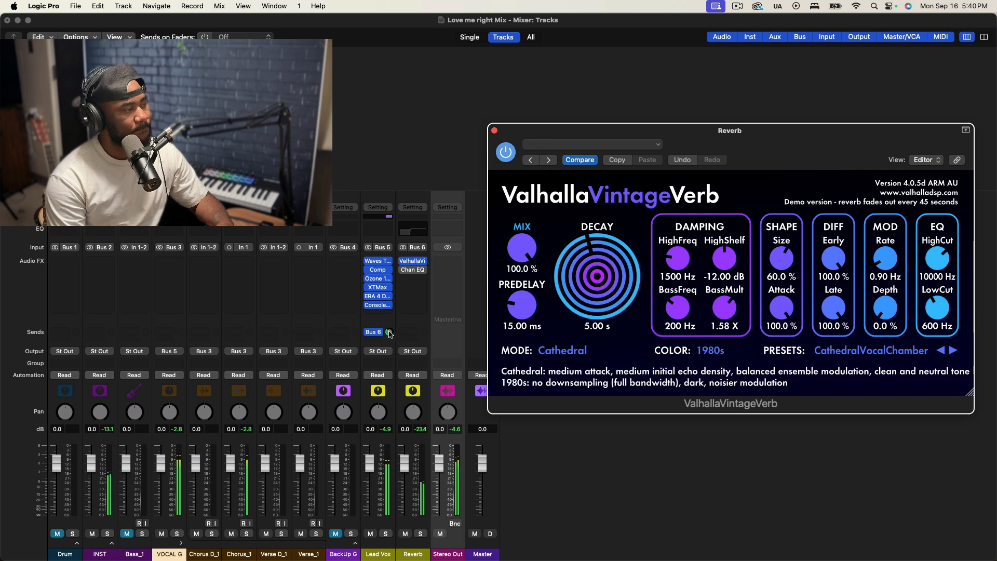
pyautogui.moveTo(388, 332); pyautogui.dragTo(389, 329)
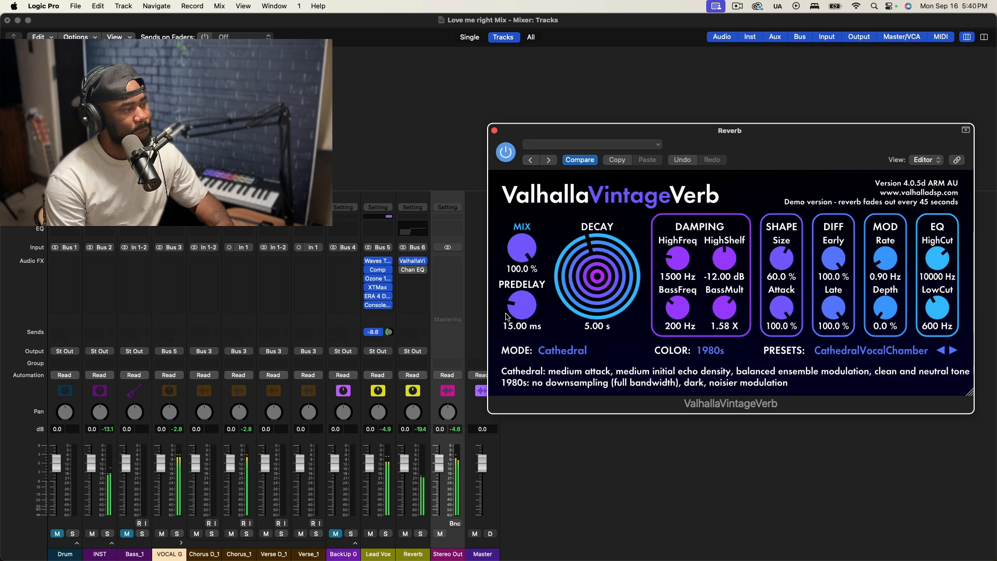
pyautogui.moveTo(679, 309); pyautogui.dragTo(684, 295)
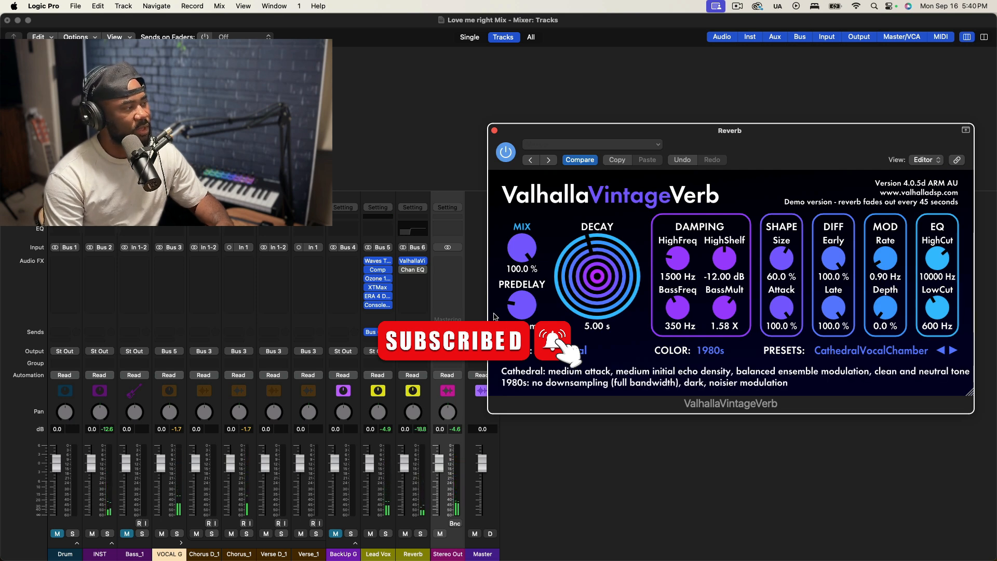
# Re-enable the Reverb channel's Channel EQ with a +2.3 dB boost at 3120 Hz, Q 0.54, and close both Reverb plug-in windows
pyautogui.click(410, 270)
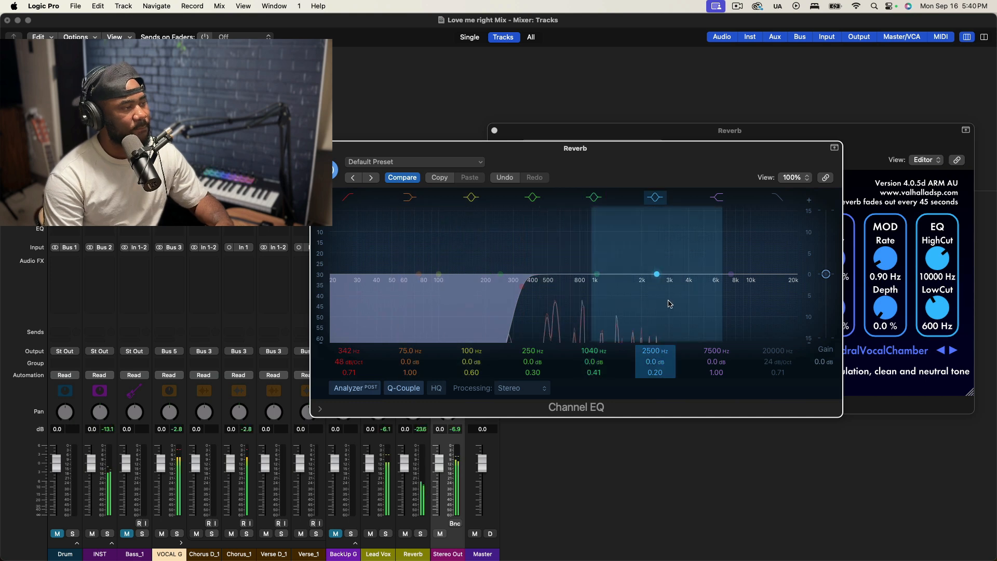
pyautogui.moveTo(659, 279)
pyautogui.mouseDown()
pyautogui.moveTo(682, 267)
pyautogui.moveTo(672, 266)
pyautogui.mouseUp()
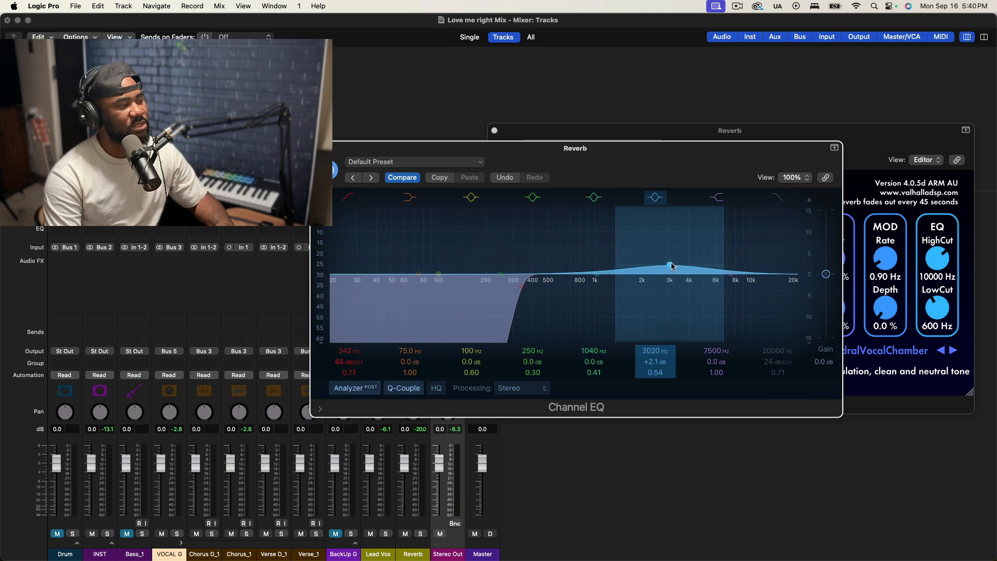
pyautogui.press('space')
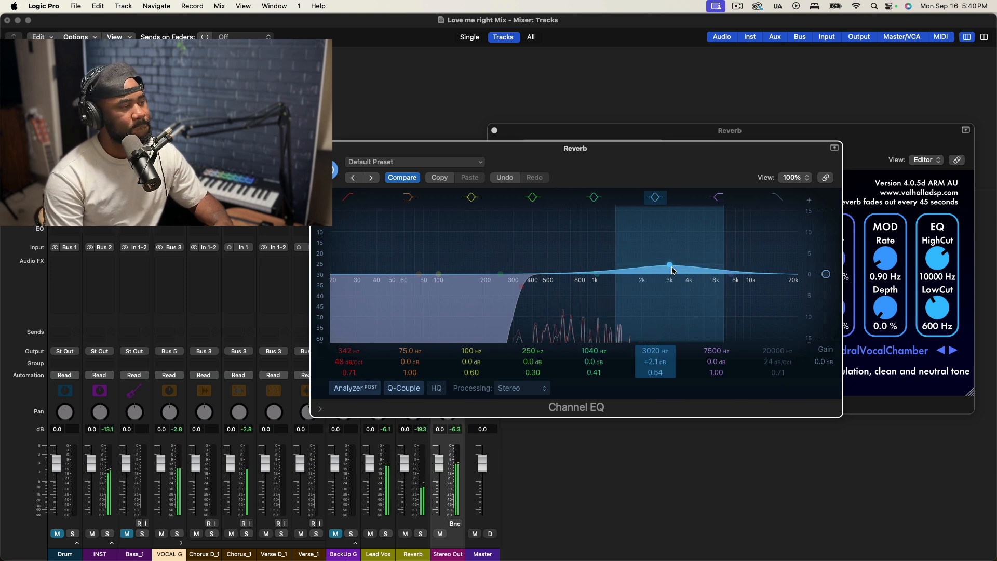
pyautogui.moveTo(670, 266); pyautogui.dragTo(675, 268)
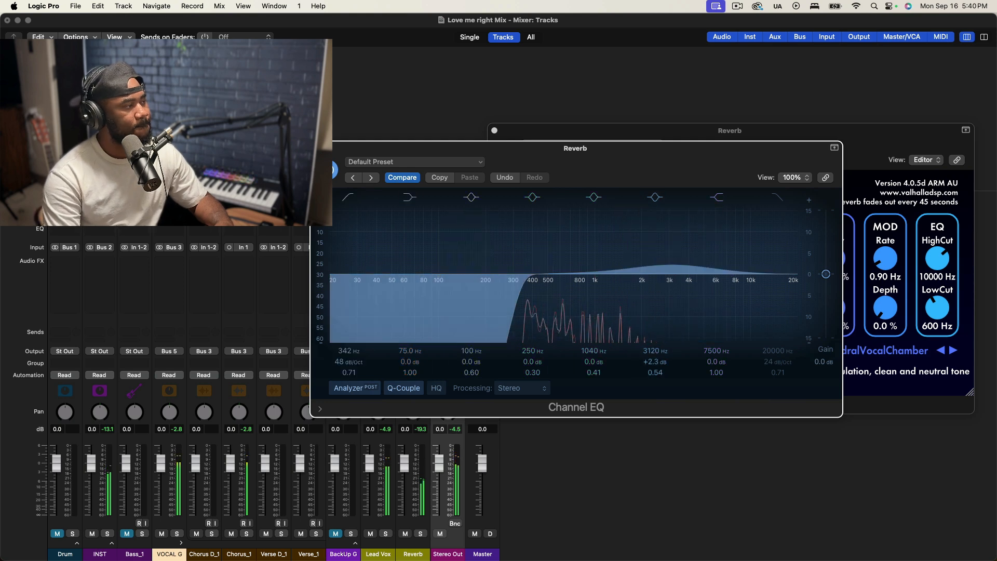
pyautogui.click(317, 148)
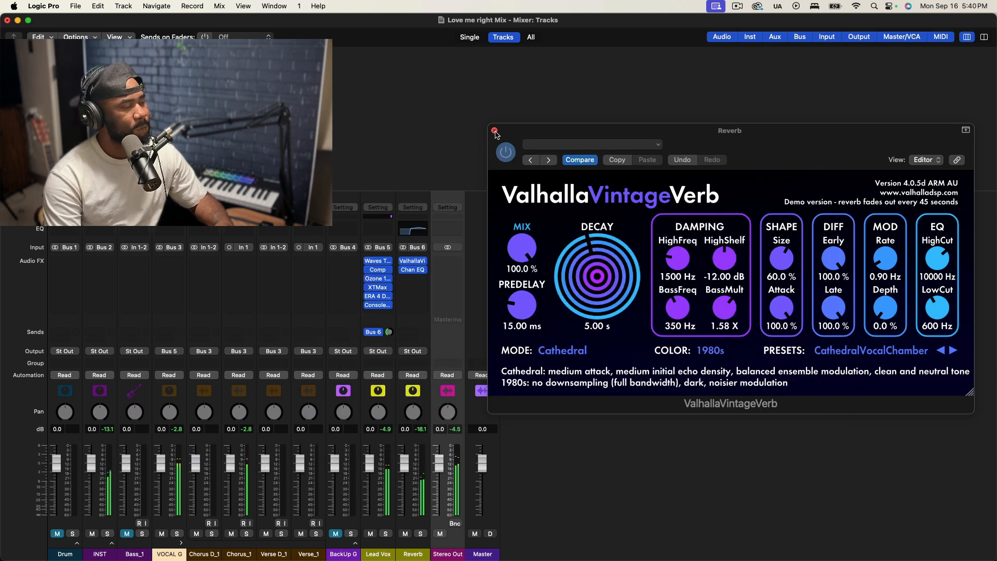
pyautogui.click(495, 131)
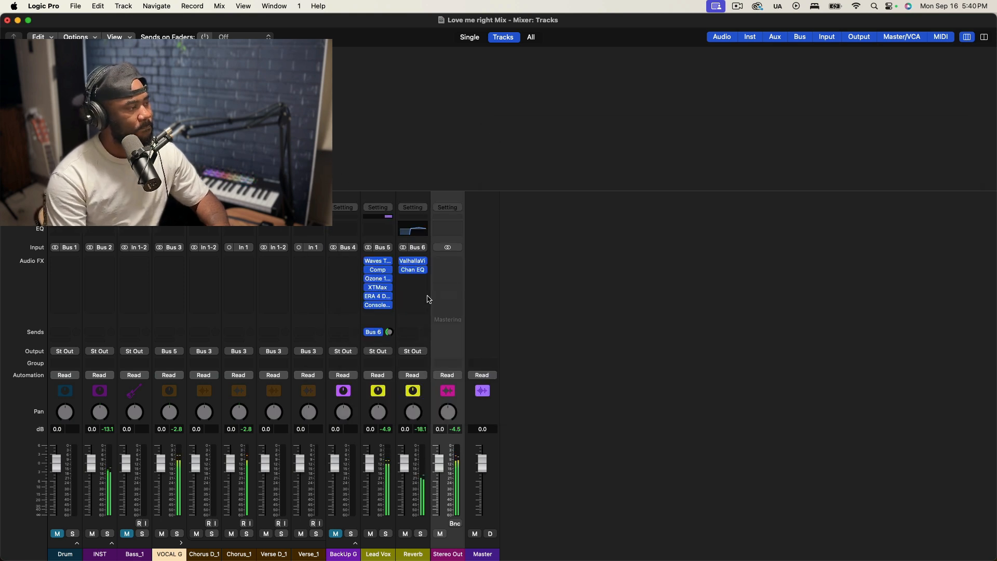
# Set the Lead Vox channel's ERA 4 De-Esser to Broad mode with 76% processing, and close it
pyautogui.click(381, 296)
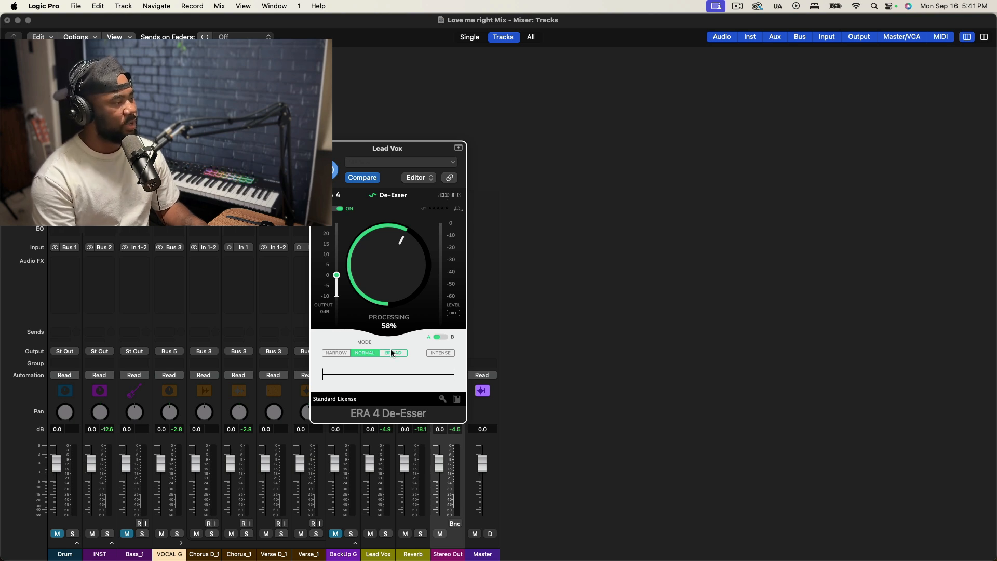
pyautogui.click(391, 353)
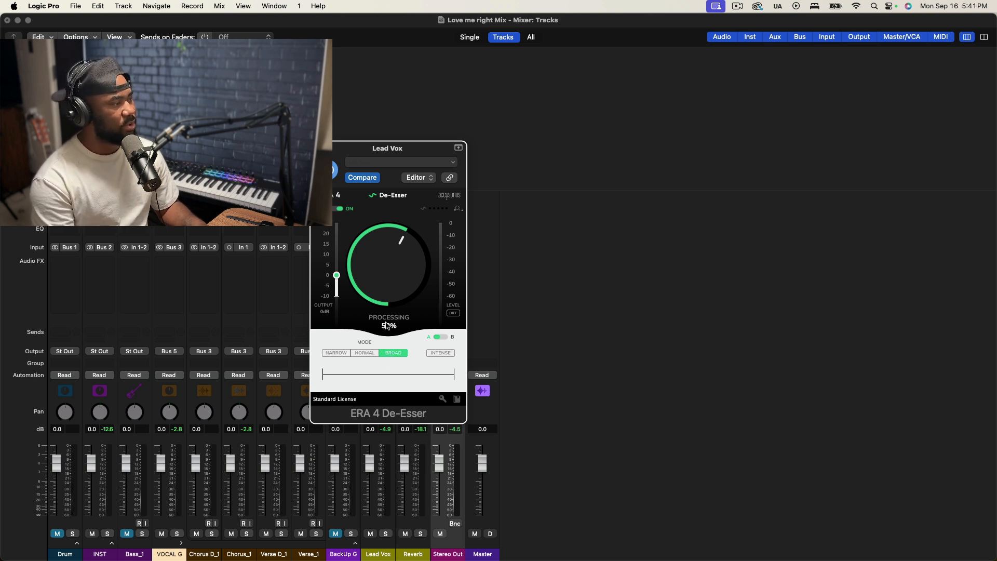
pyautogui.moveTo(384, 292); pyautogui.dragTo(399, 278)
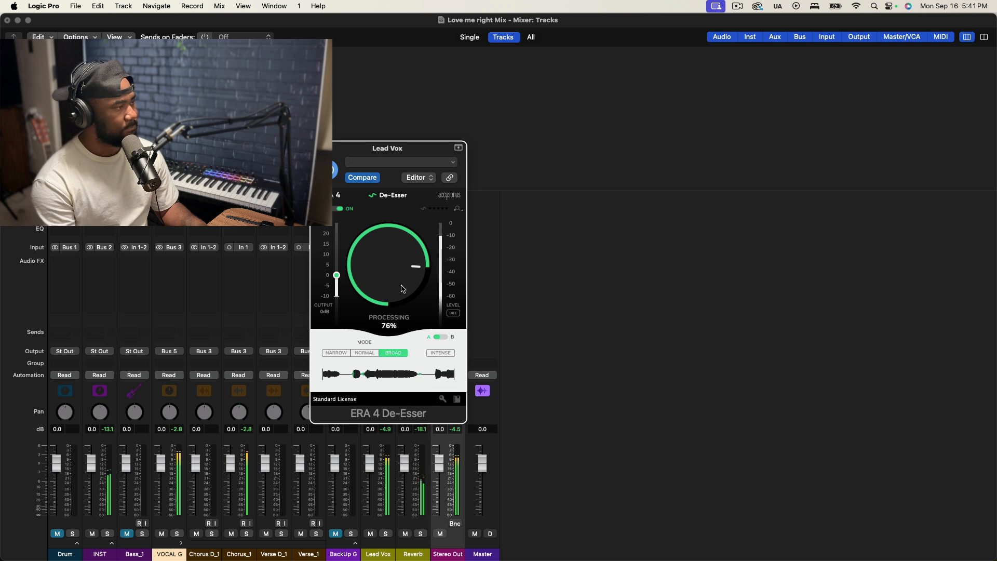
pyautogui.moveTo(402, 289); pyautogui.dragTo(401, 289)
pyautogui.click(318, 148)
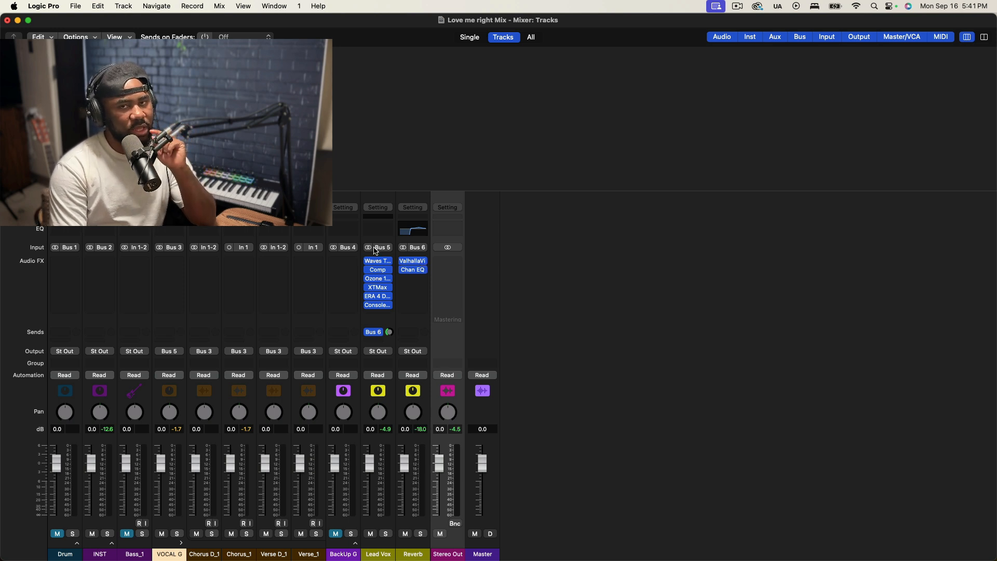
# Play back the mix to check the Lead Vox chain and its Bus 6 reverb send
pyautogui.moveTo(391, 263)
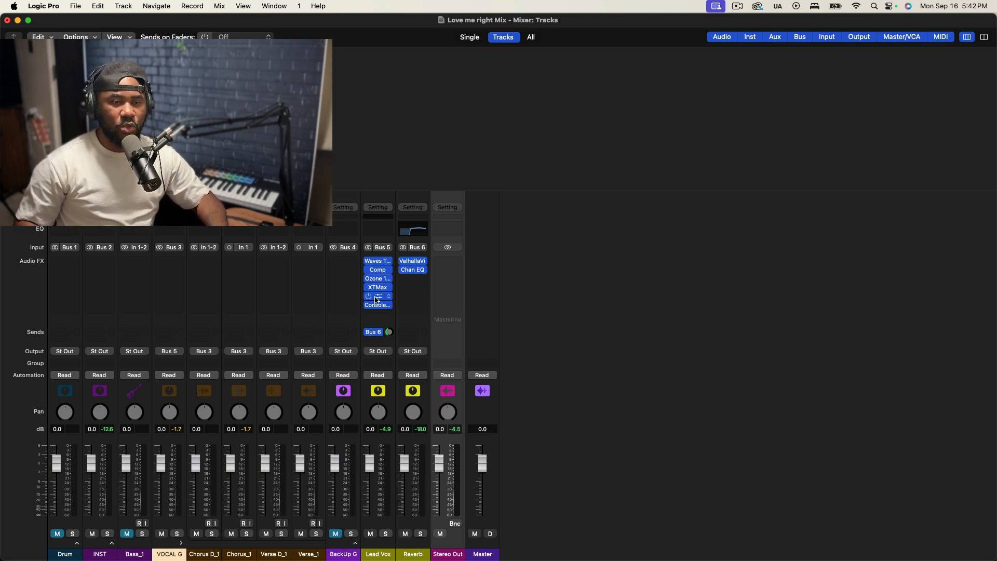
pyautogui.press('space')
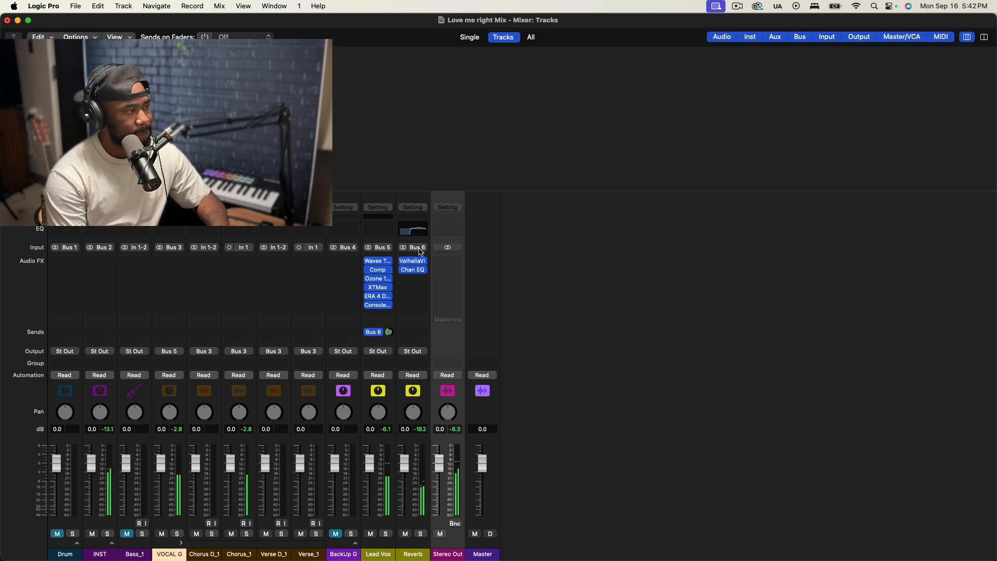
pyautogui.click(389, 333)
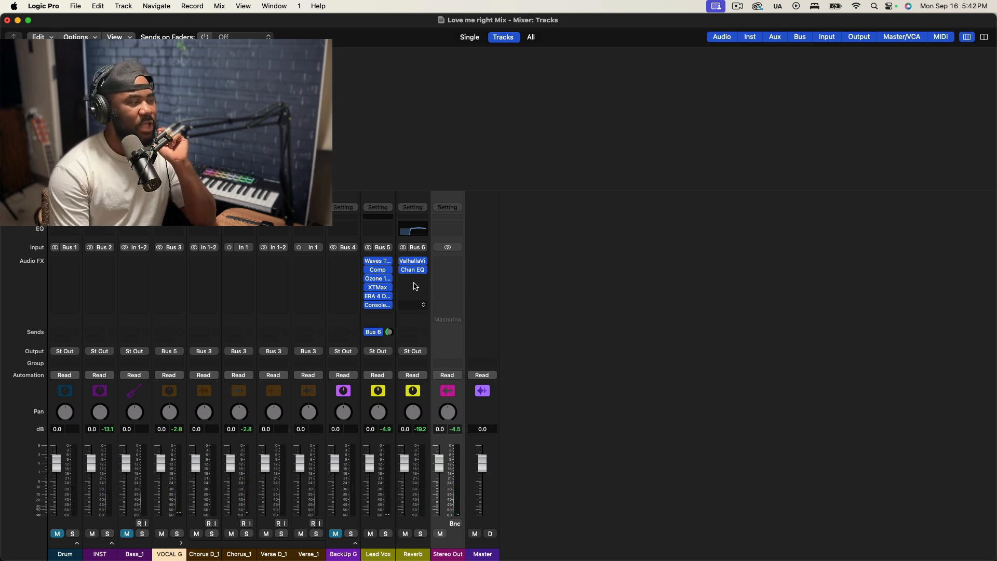
# Insert a stereo Spreader on the Reverb channel below the Channel EQ and move its window clear of the channel strips
pyautogui.click(416, 286)
pyautogui.moveTo(455, 458)
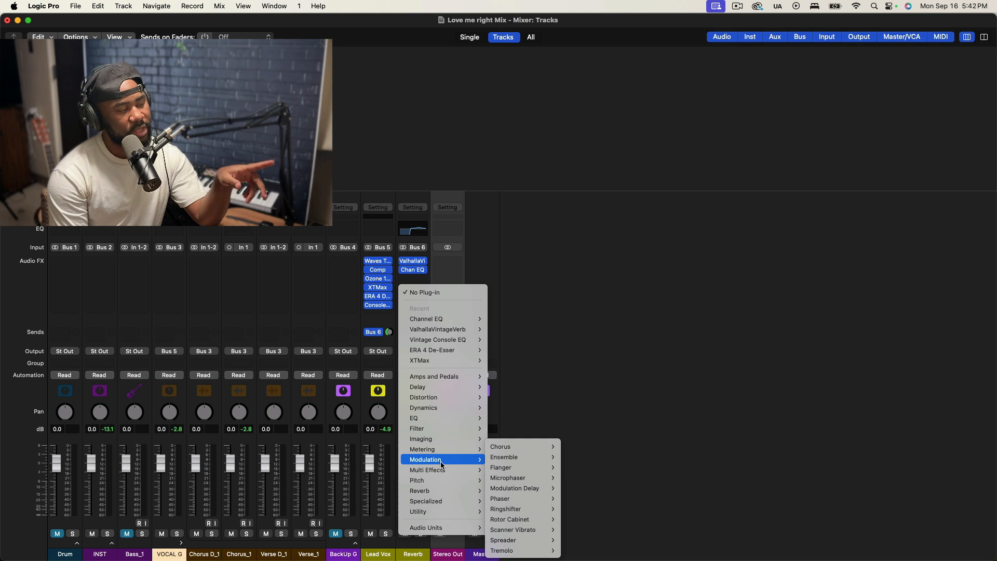
pyautogui.moveTo(519, 540)
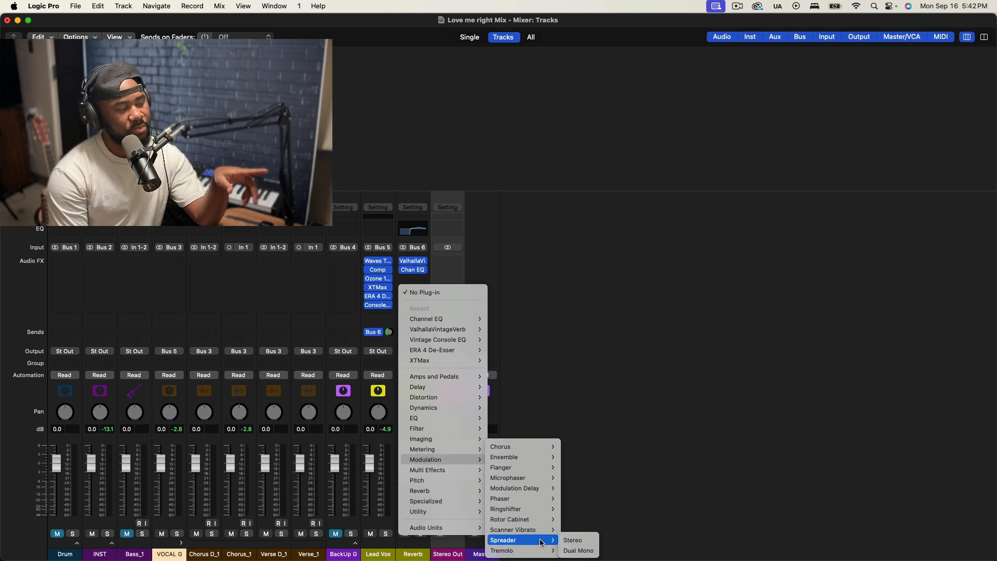
pyautogui.click(575, 541)
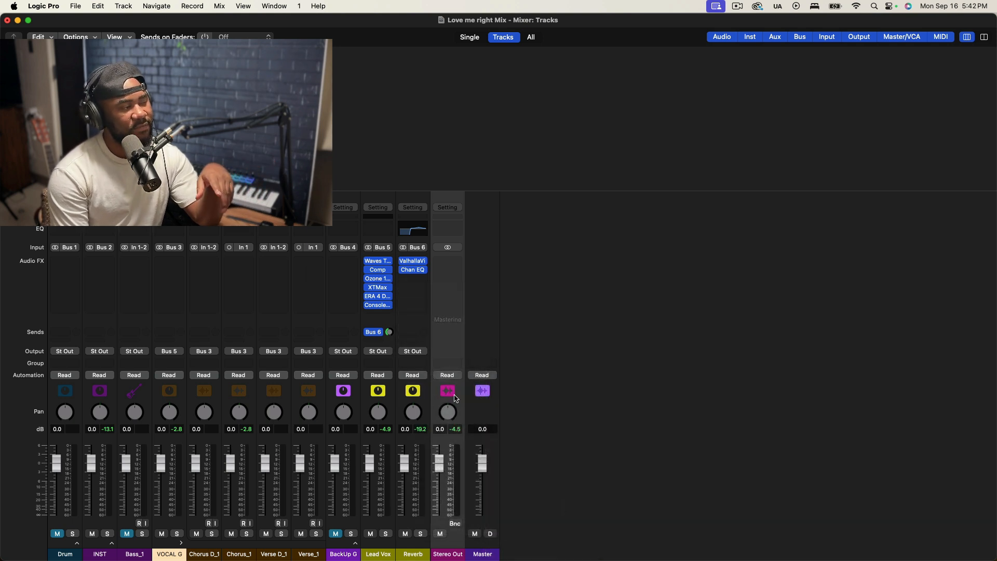
pyautogui.moveTo(396, 142); pyautogui.dragTo(608, 146)
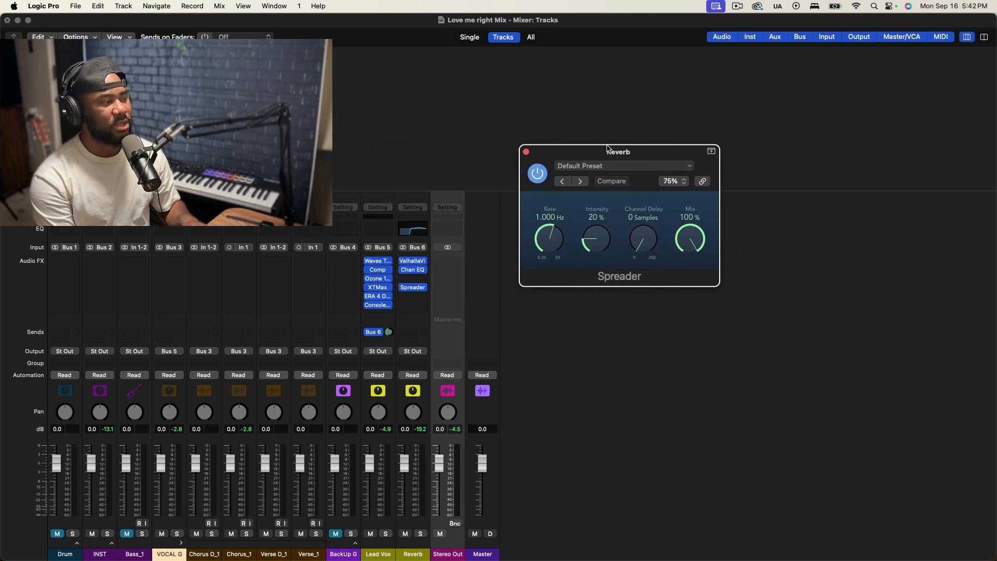
# Set the Spreader's Intensity to 49% during playback and lower the Reverb channel's fader to about -1.1 dB
pyautogui.moveTo(598, 245); pyautogui.dragTo(601, 229)
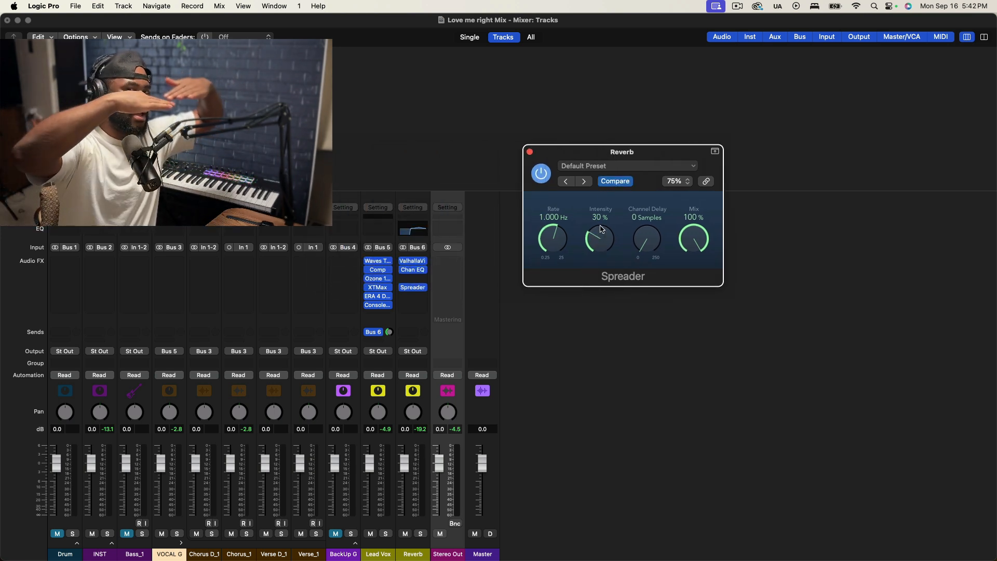
pyautogui.press('space')
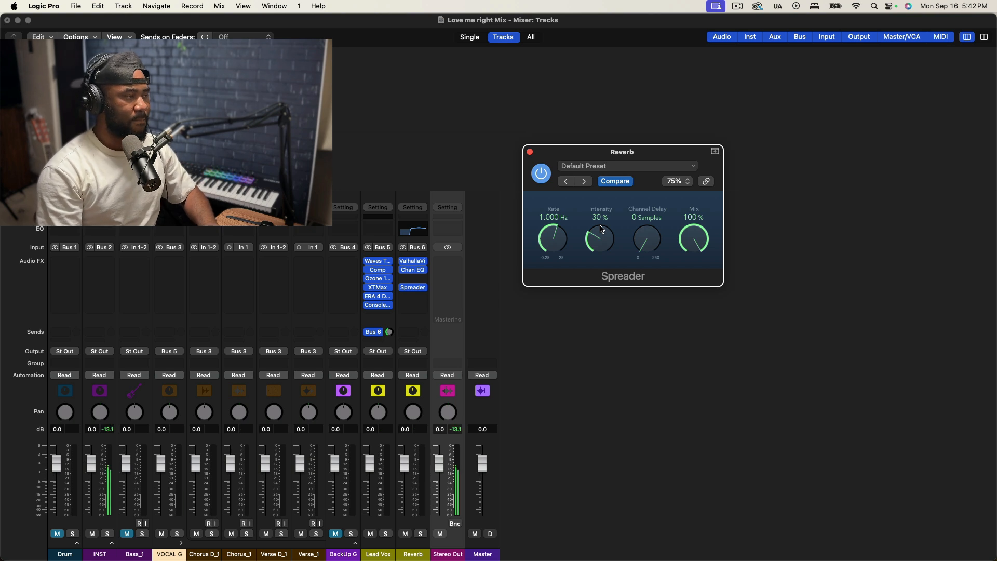
pyautogui.moveTo(601, 229); pyautogui.dragTo(607, 222)
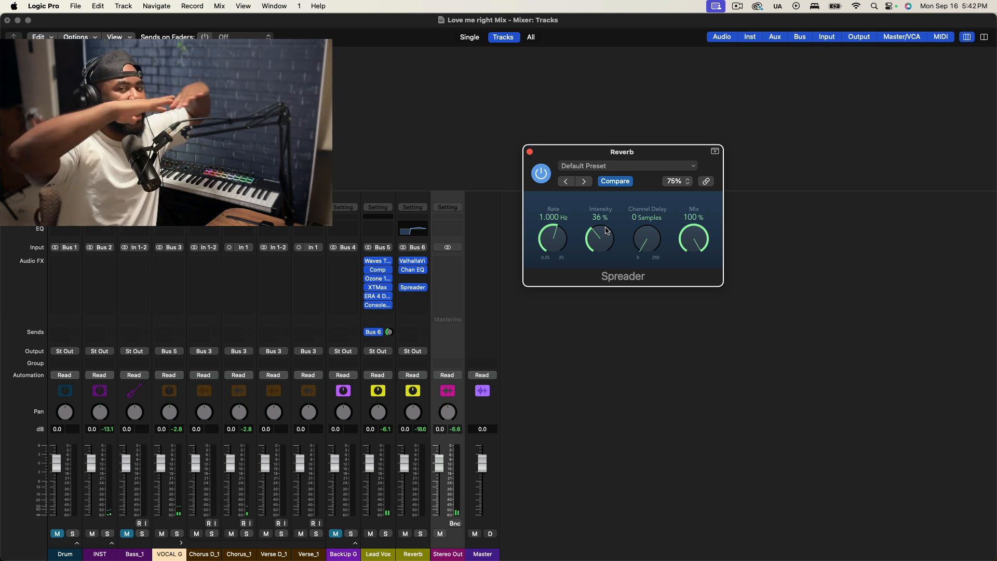
pyautogui.moveTo(607, 230)
pyautogui.mouseDown()
pyautogui.moveTo(603, 240)
pyautogui.moveTo(607, 228)
pyautogui.mouseUp()
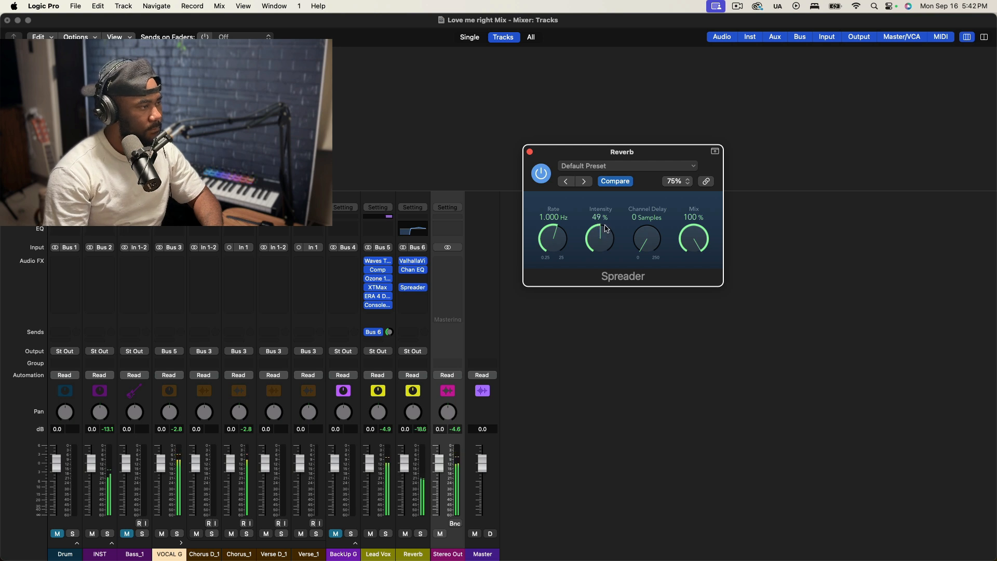
pyautogui.click(530, 152)
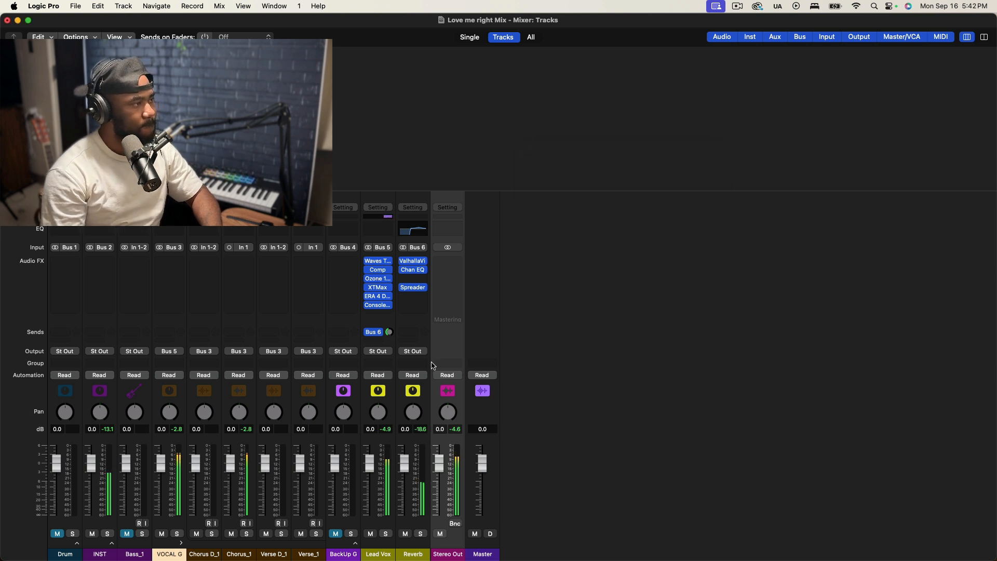
pyautogui.moveTo(400, 471); pyautogui.dragTo(401, 476)
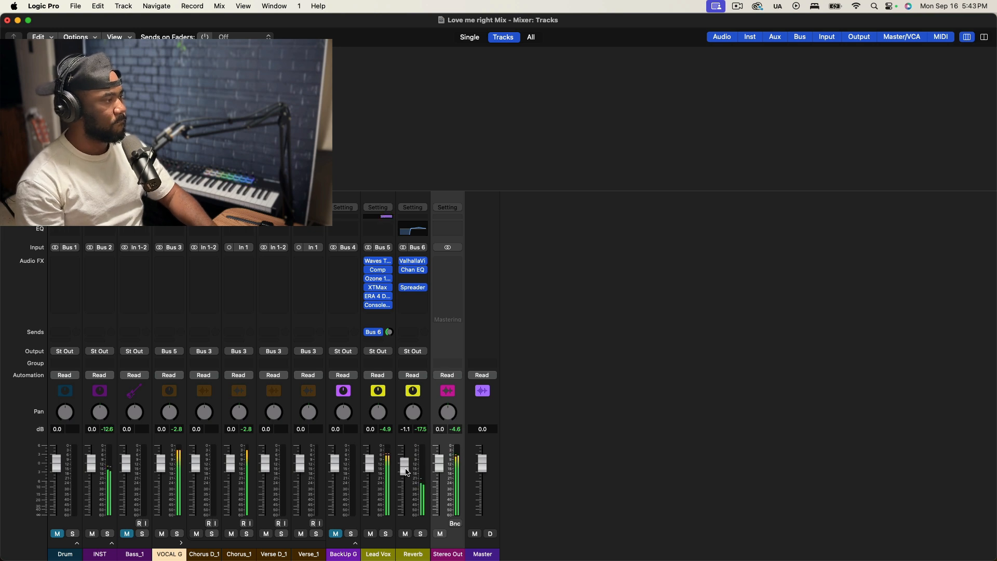
# Unmute and expand the BackUp G stack, select the back 1_1 channel, and play the mix with the backing vocals
pyautogui.click(336, 533)
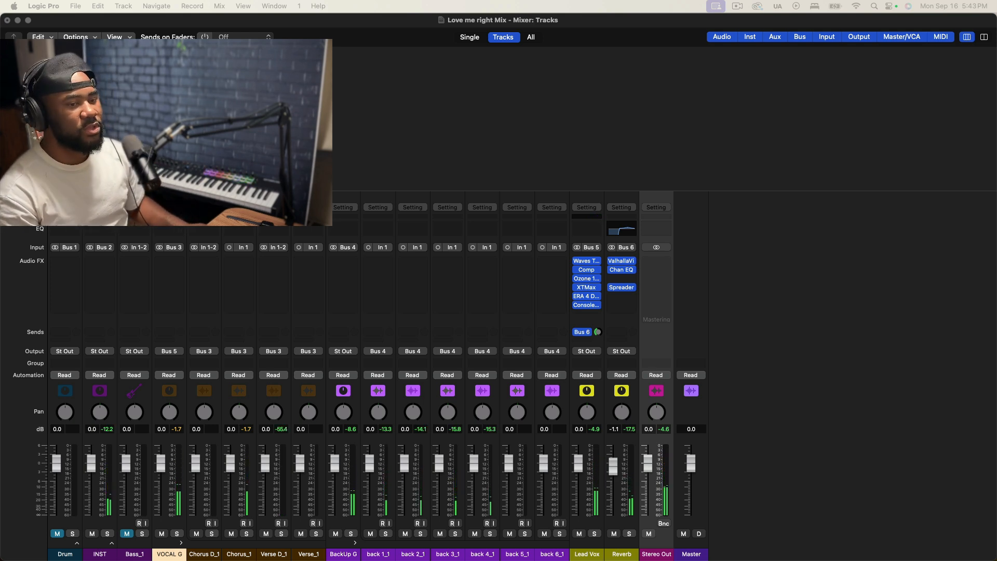
pyautogui.click(378, 555)
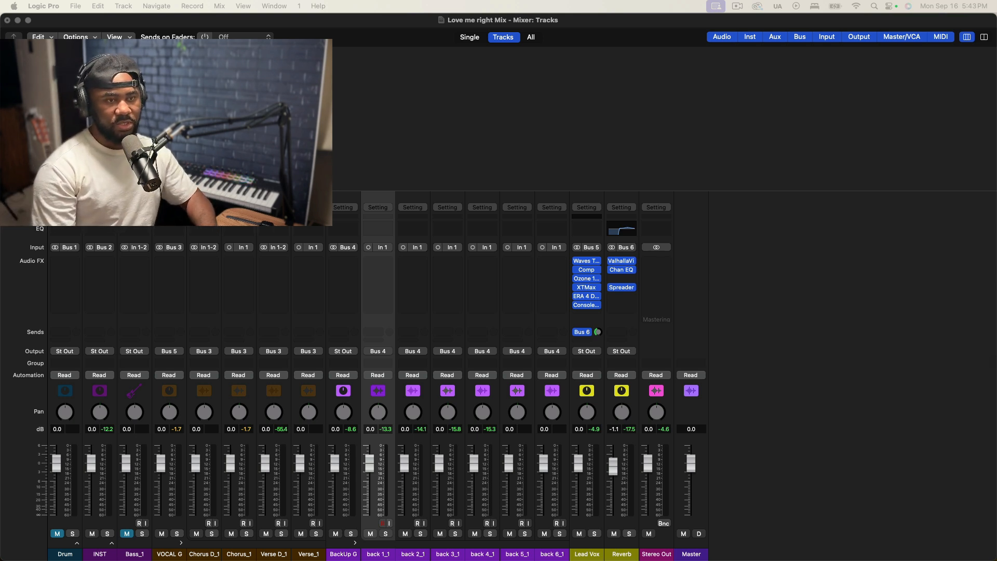
pyautogui.press('space')
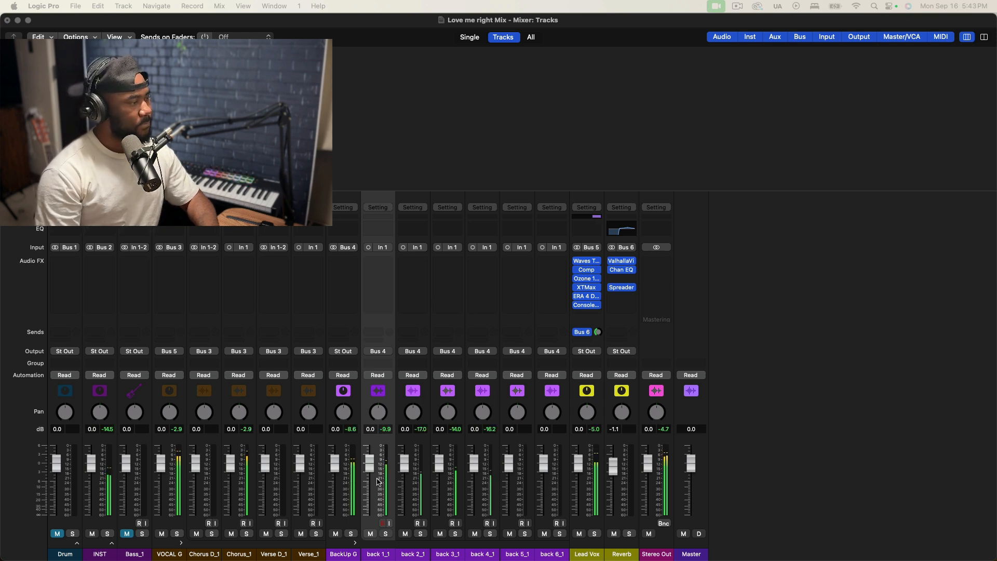
# Pan the backing vocal channels in pairs: back 1_1 and 2_1 to -64/+63, 3_1 and 4_1 to -30/+30, 5_1 and 6_1 to -43/+43, and play the mix
pyautogui.moveTo(378, 412); pyautogui.dragTo(378, 441)
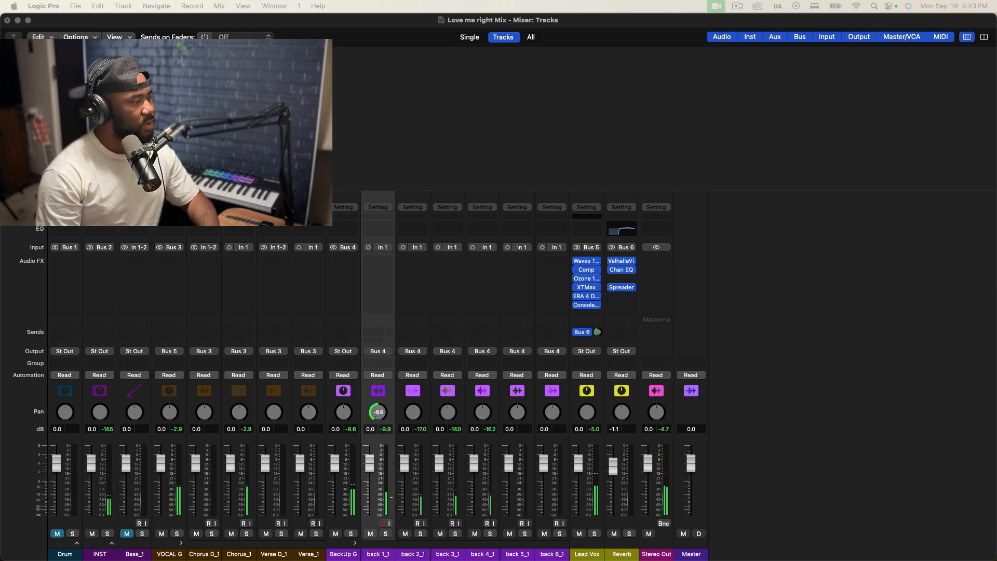
pyautogui.moveTo(413, 412); pyautogui.dragTo(440, 343)
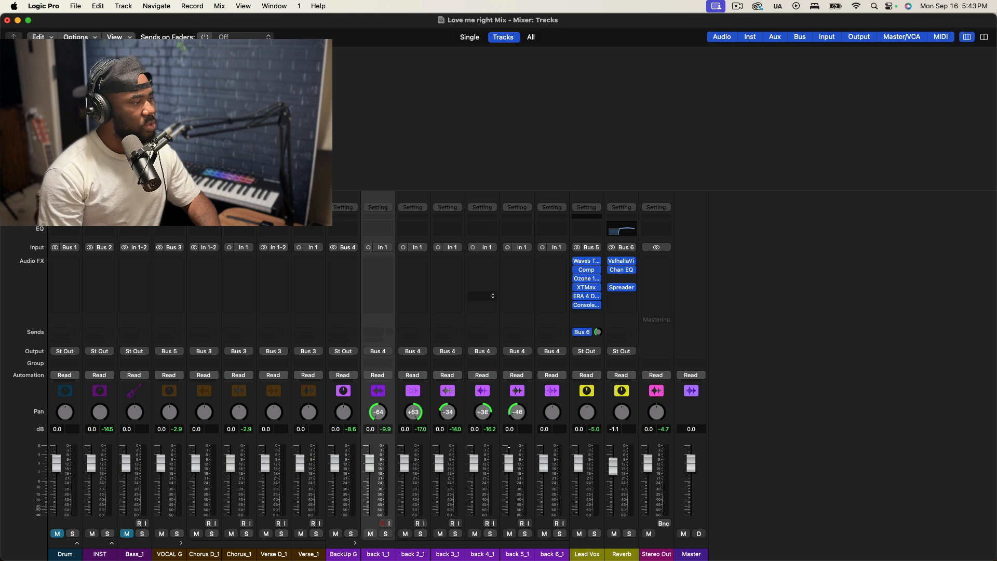
pyautogui.moveTo(546, 423); pyautogui.dragTo(517, 407)
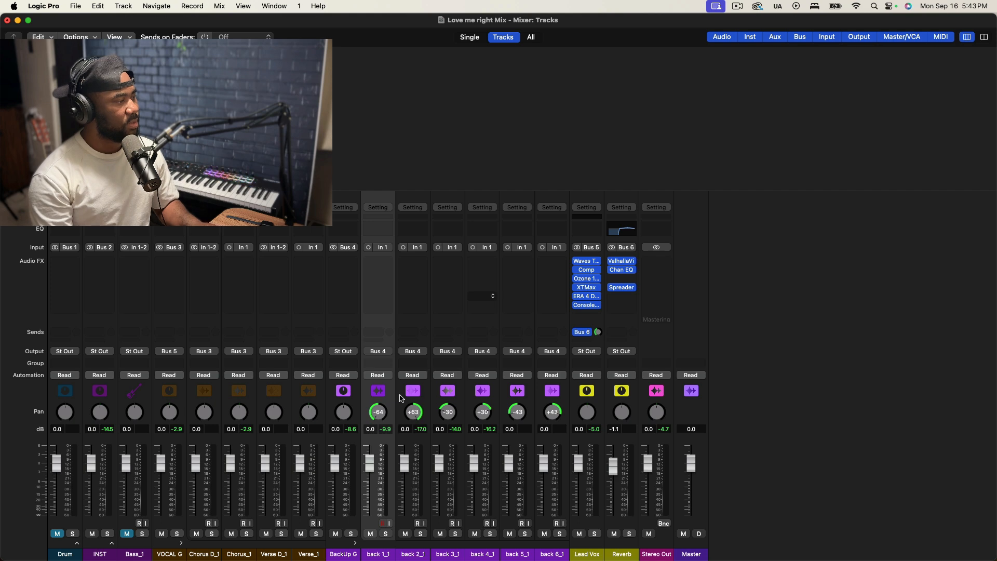
pyautogui.press('space')
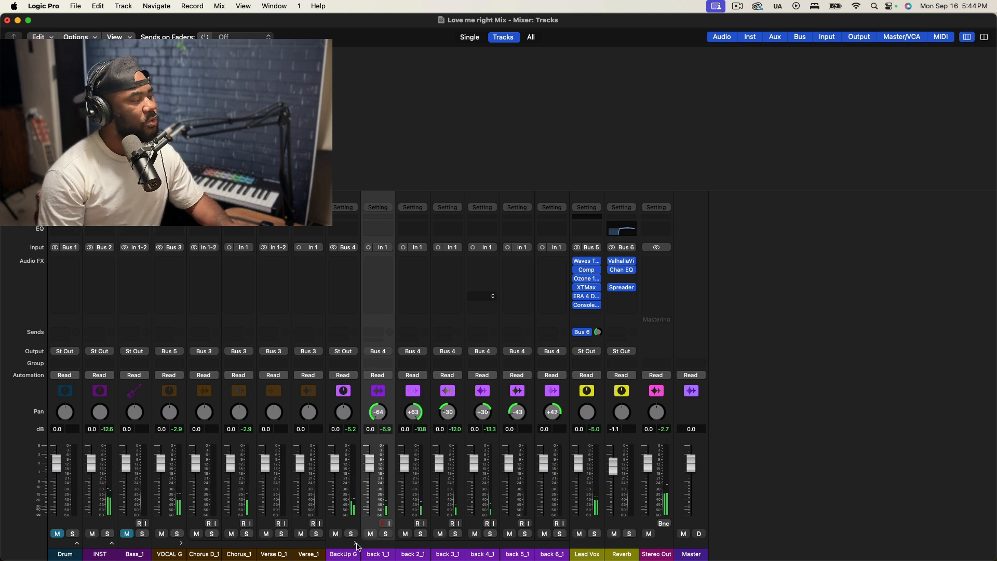
# Collapse and mute the VOCAL G stack, select the BackUp G channel, and play the backing vocals without the leads
pyautogui.click(181, 543)
pyautogui.click(162, 533)
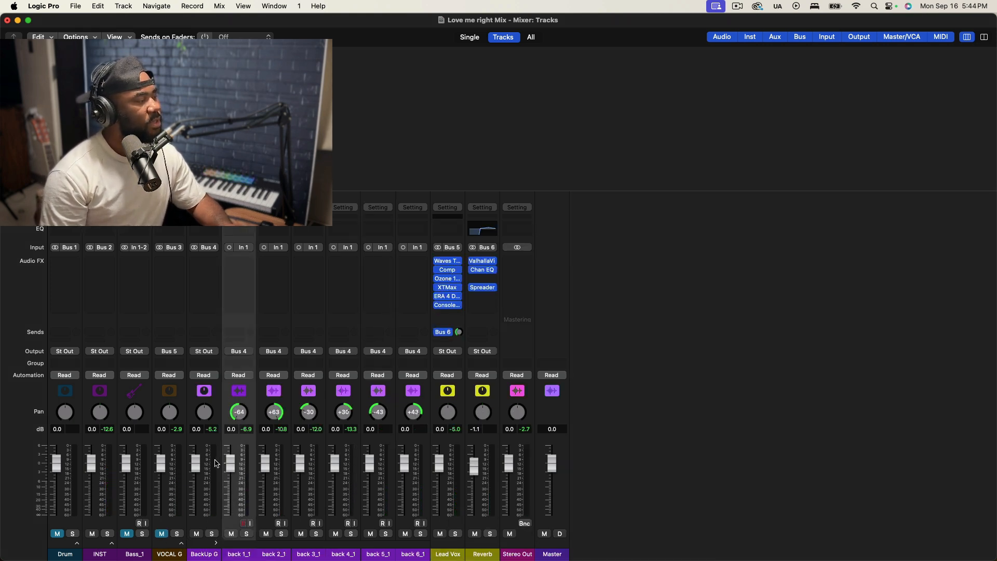
pyautogui.click(208, 481)
pyautogui.press('space')
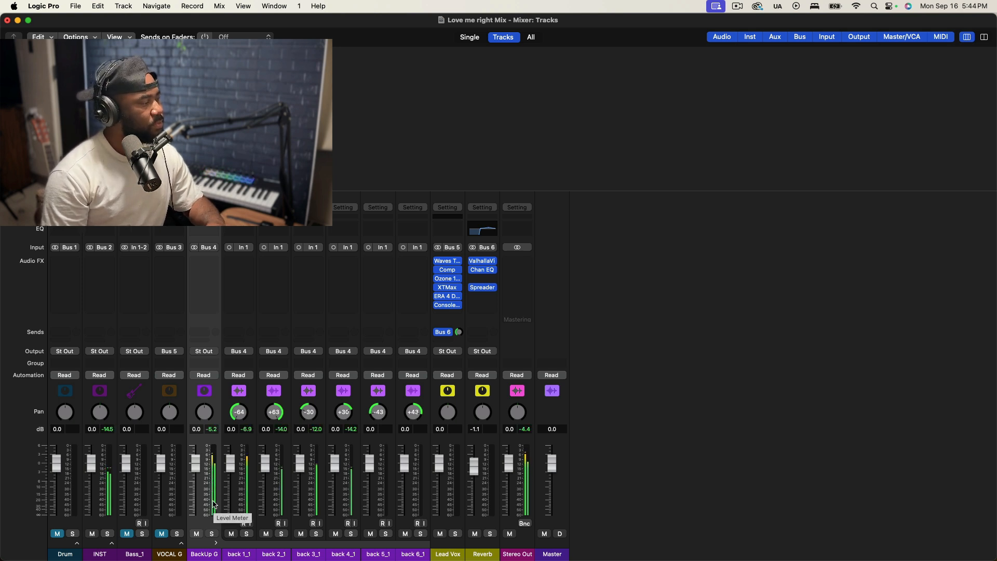
# Route the BackUp G stack's output to Bus 7
pyautogui.click(200, 358)
pyautogui.moveTo(228, 395)
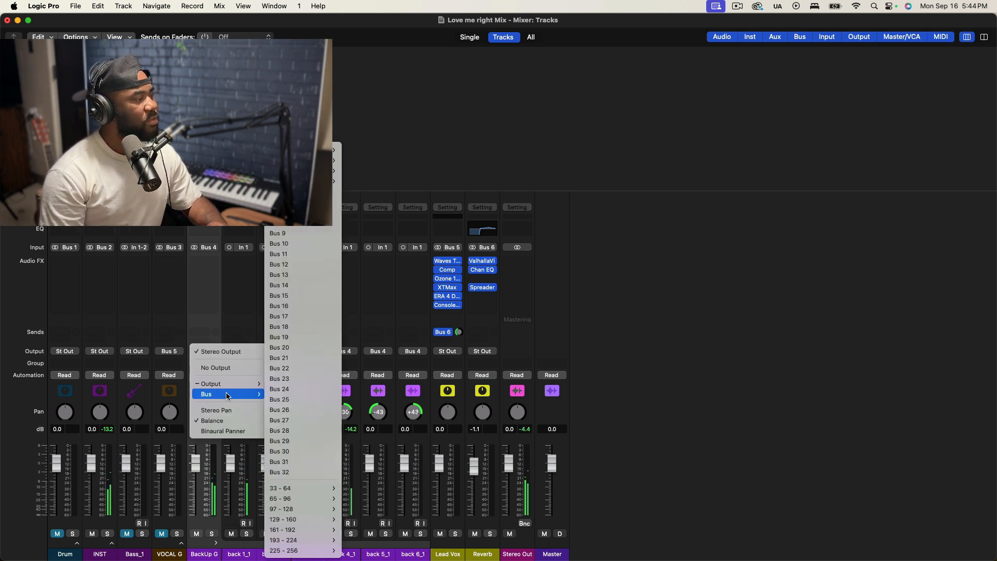
pyautogui.click(283, 213)
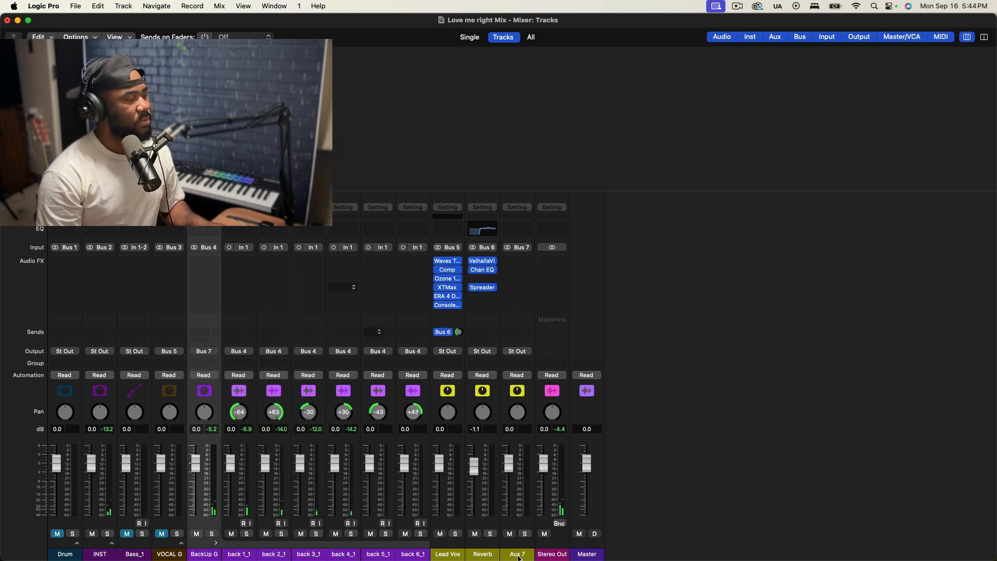
# Rename the new aux channel fed by Bus 7 as BAckUp G
pyautogui.doubleClick(511, 551)
pyautogui.write('BAck')
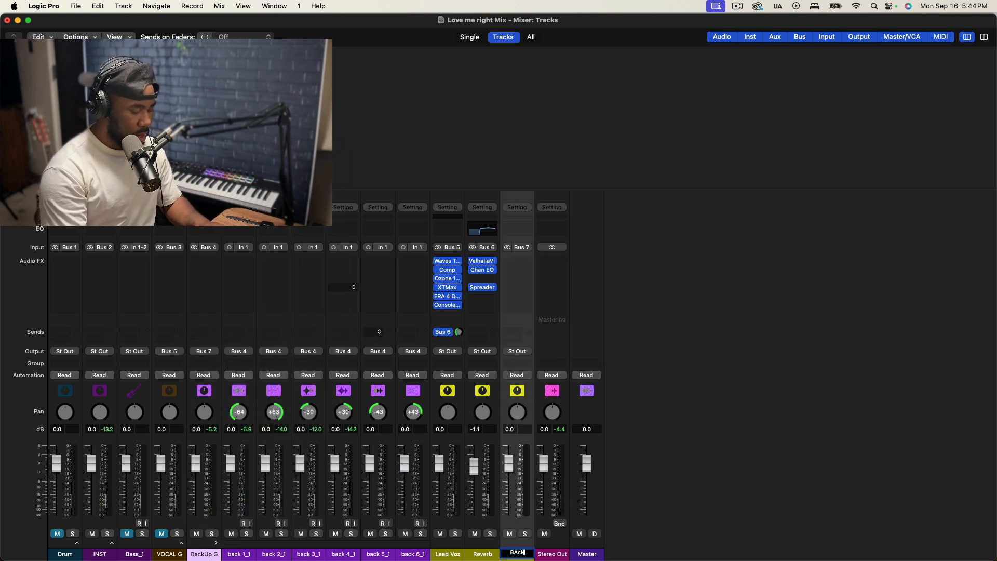
pyautogui.write('Upd')
pyautogui.press('BackSpace')
pyautogui.press('BackSpace')
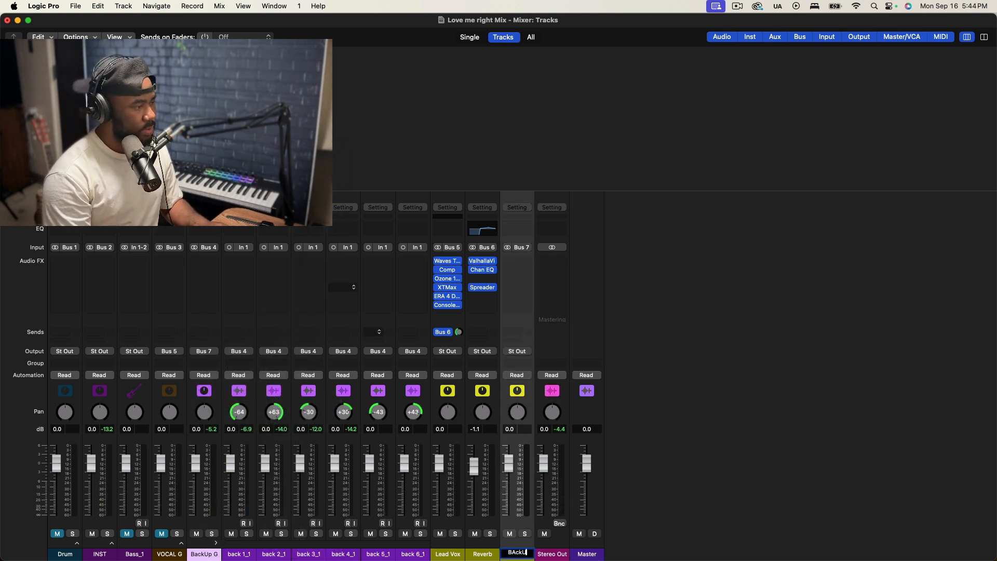
pyautogui.write('p G')
pyautogui.press('Return')
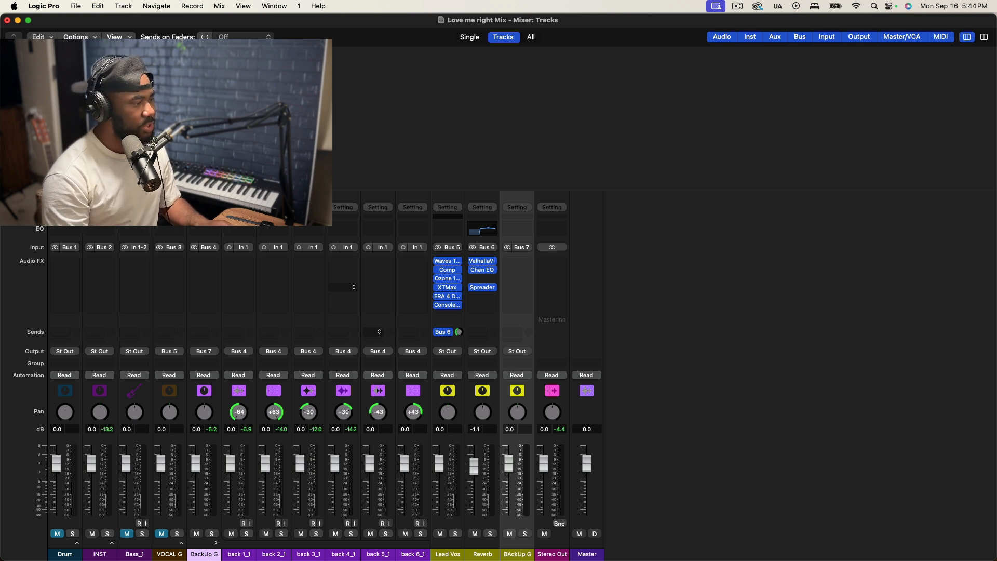
# Mute the INST stack during playback and insert a stereo accusonus ERA 4 Noise Remover on the BAckUp G aux
pyautogui.press('space')
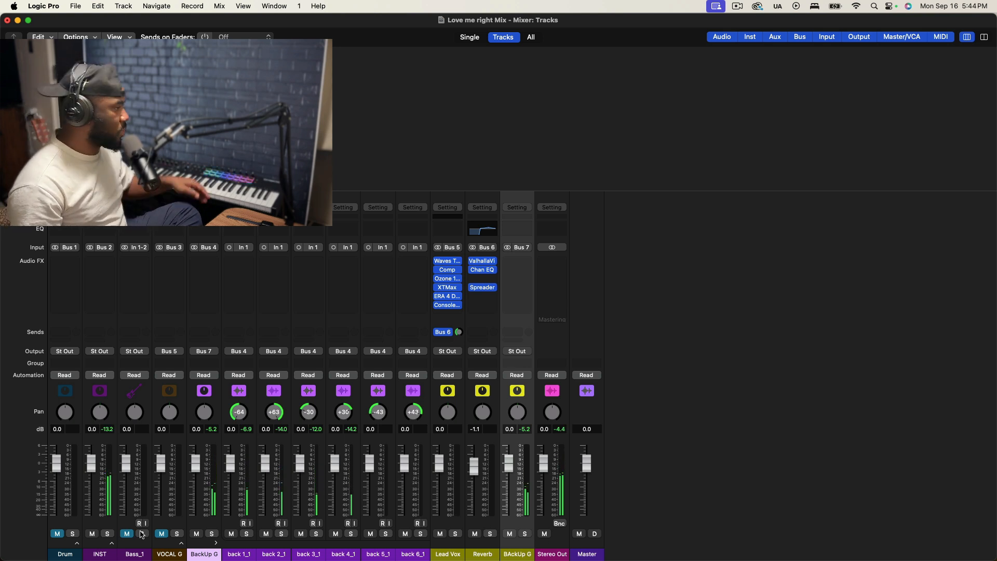
pyautogui.click(92, 534)
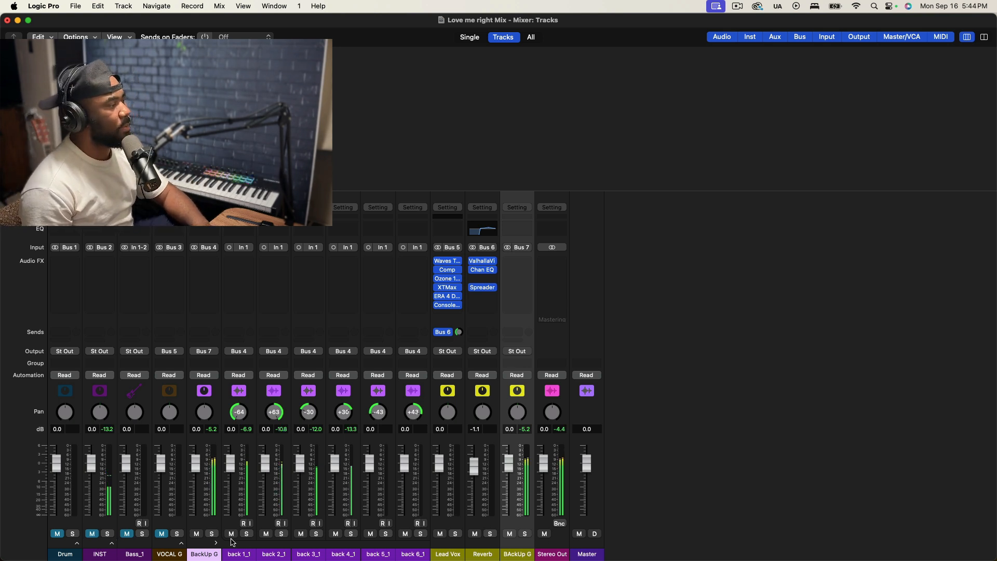
pyautogui.click(517, 261)
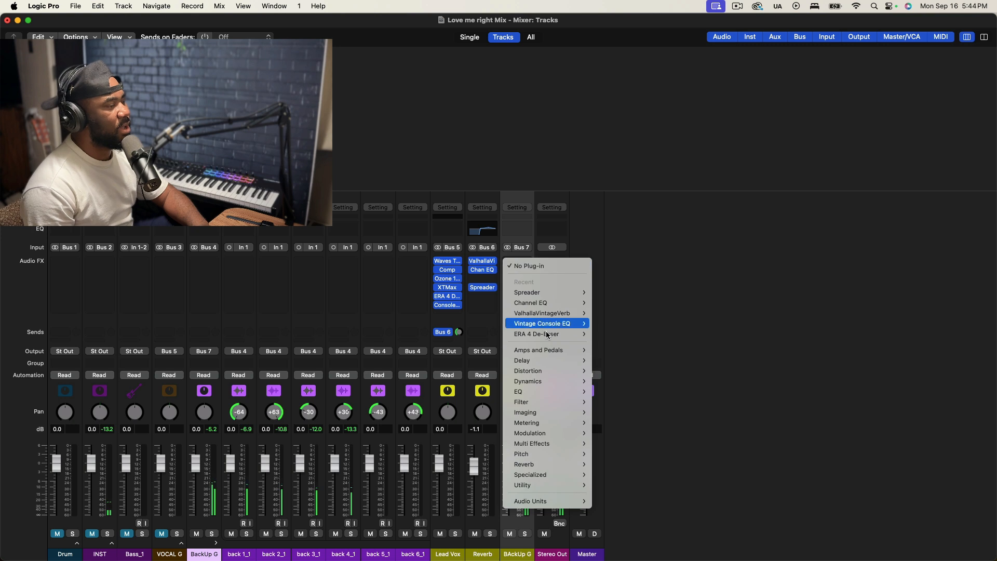
pyautogui.moveTo(544, 504)
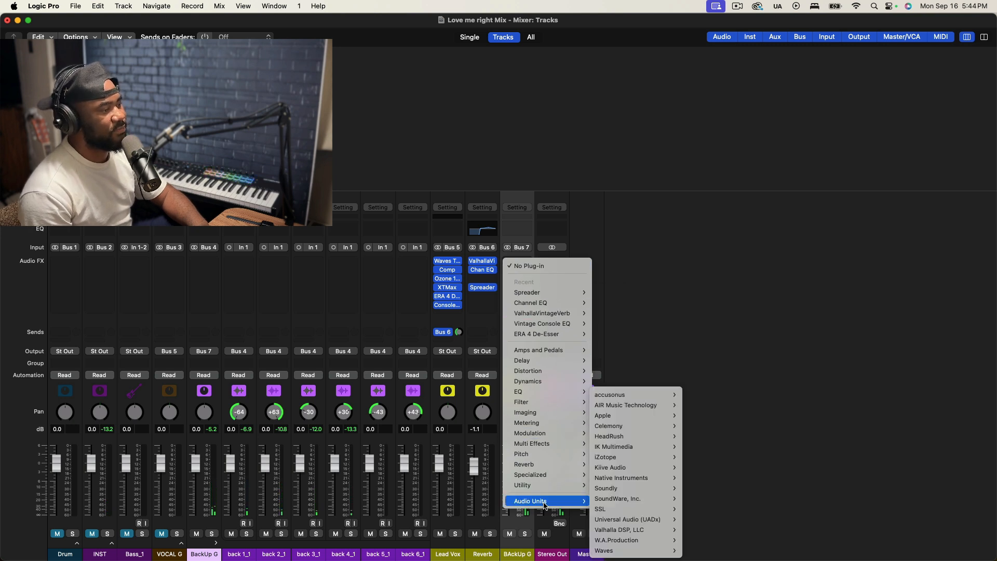
pyautogui.moveTo(647, 395)
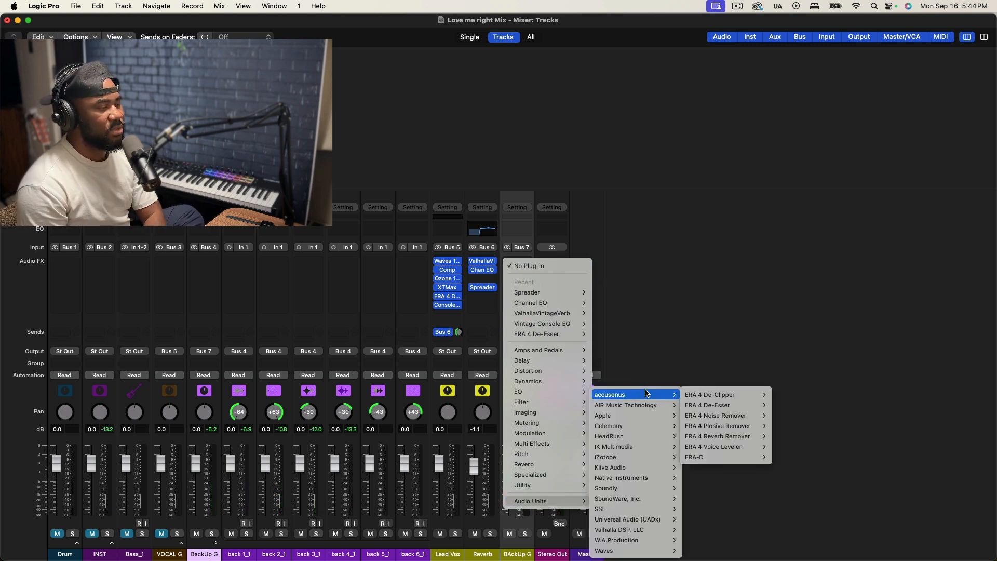
pyautogui.moveTo(741, 449)
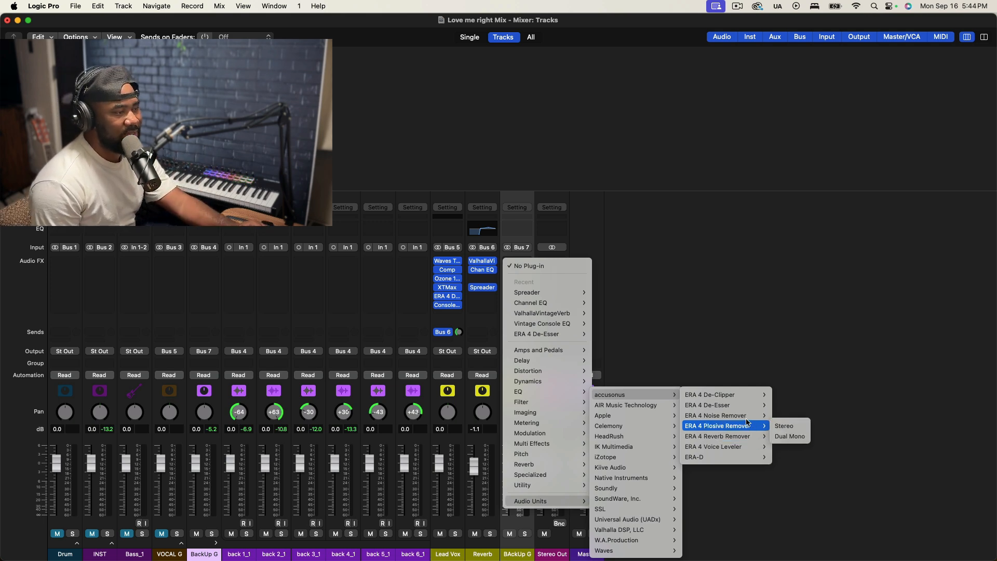
pyautogui.moveTo(748, 416)
pyautogui.click(793, 418)
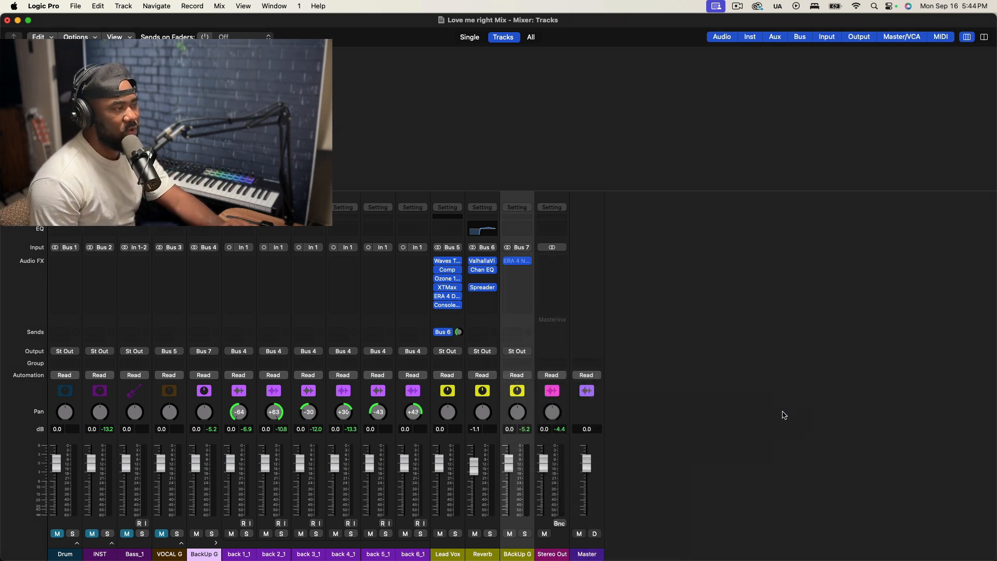
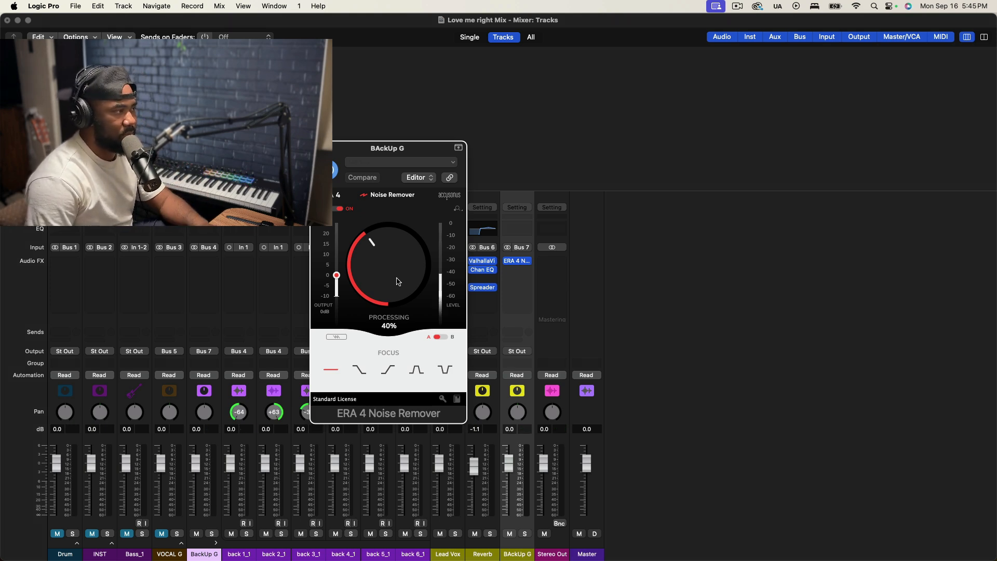
# Toggle the Noise Remover's bypass during playback to compare, set its Processing to 52%, and close the plug-in window
pyautogui.press('space')
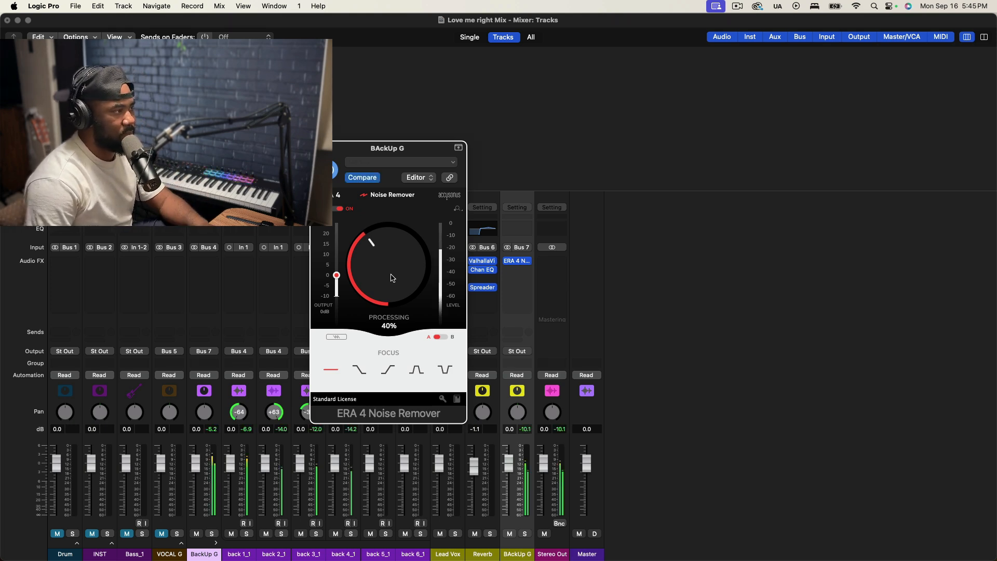
pyautogui.click(334, 176)
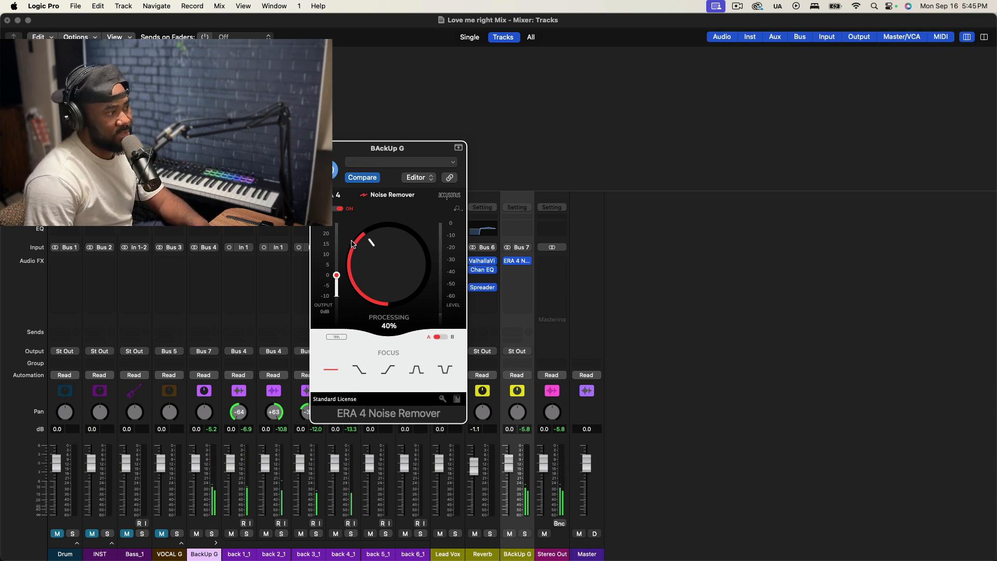
pyautogui.moveTo(353, 243); pyautogui.dragTo(359, 197)
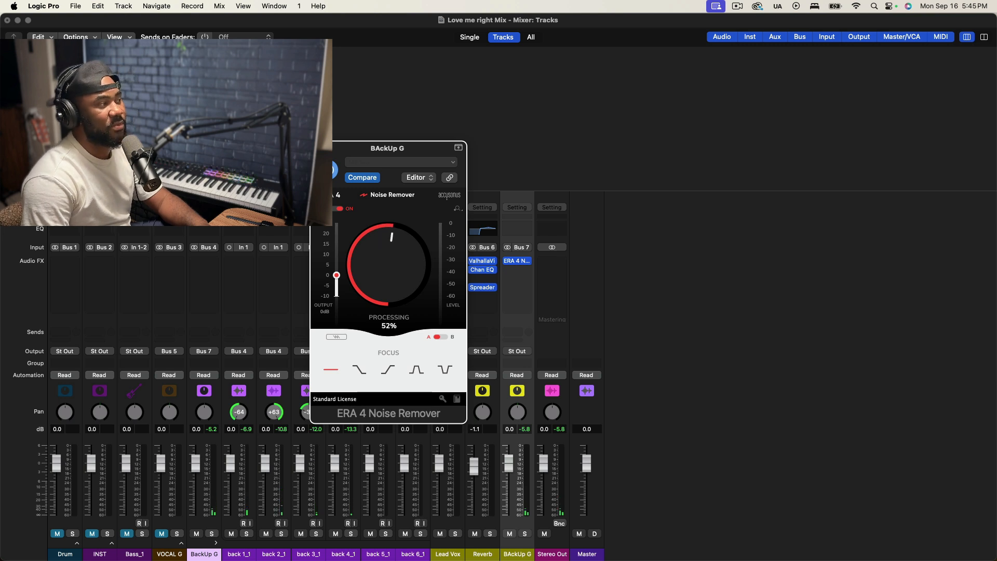
pyautogui.click(318, 148)
# Insert a stereo iZotope Ozone 11 Equalizer below the Noise Remover on the BAckUp G aux
pyautogui.press('space')
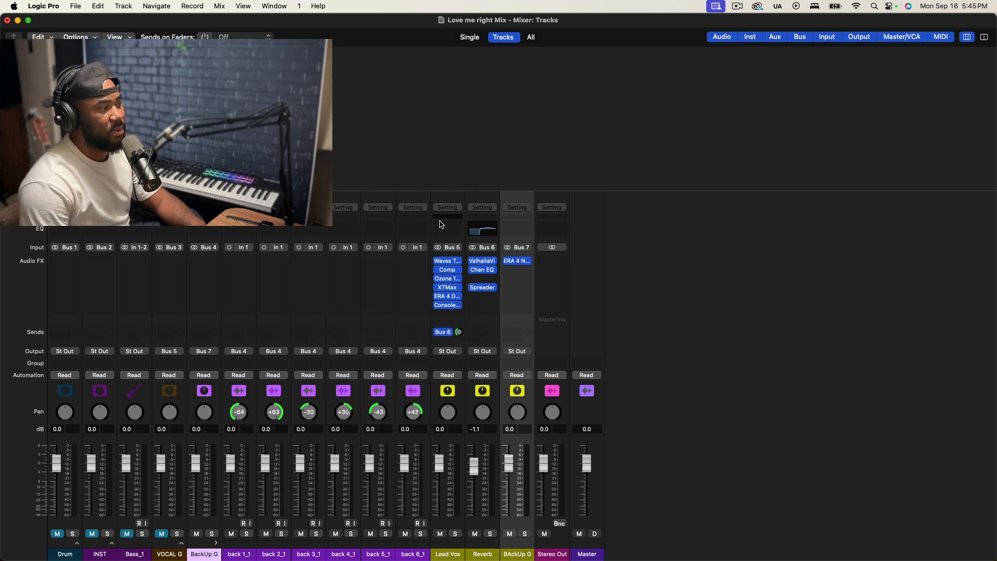
pyautogui.click(510, 271)
pyautogui.click(790, 305)
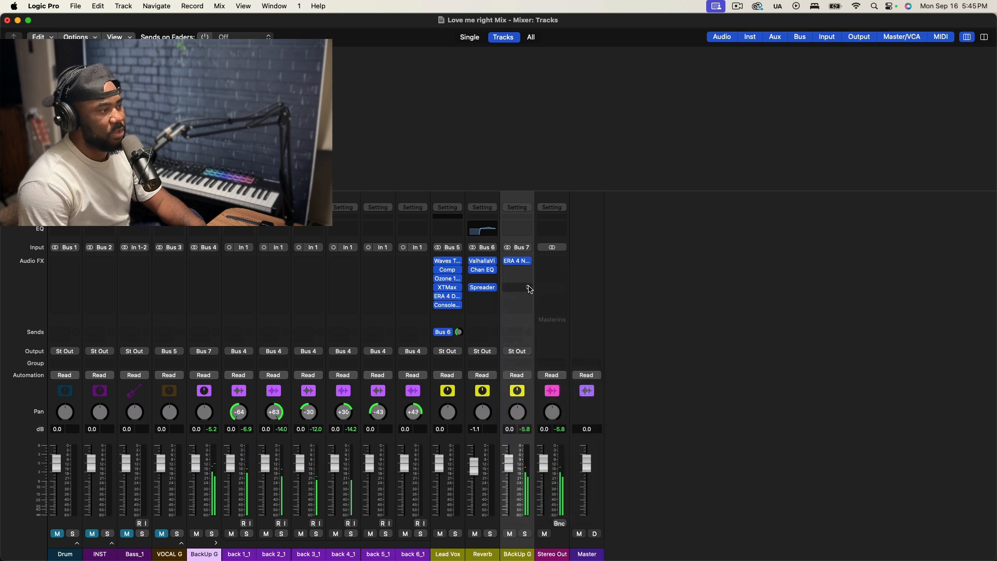
pyautogui.click(515, 272)
pyautogui.moveTo(581, 425)
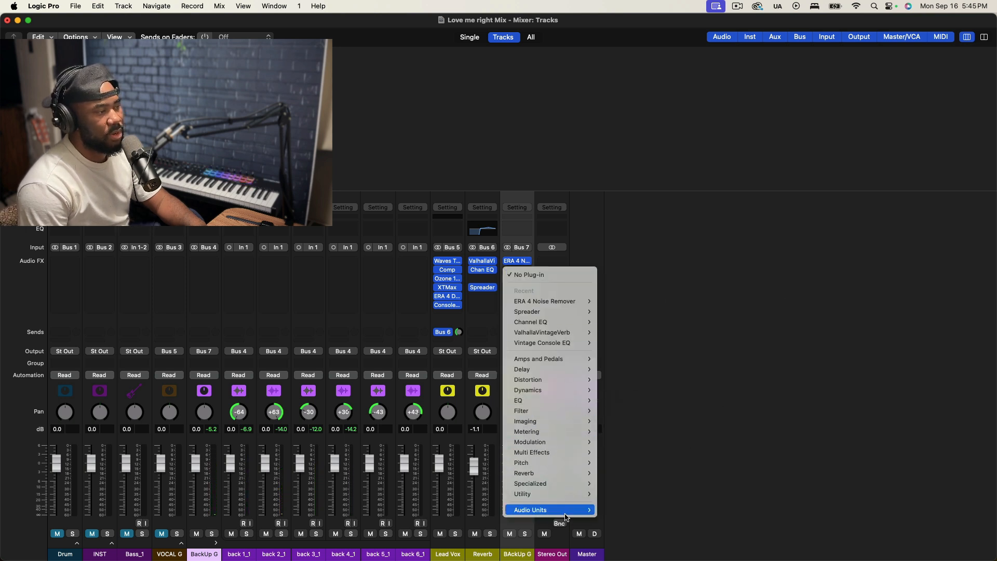
pyautogui.moveTo(661, 468)
pyautogui.moveTo(732, 457)
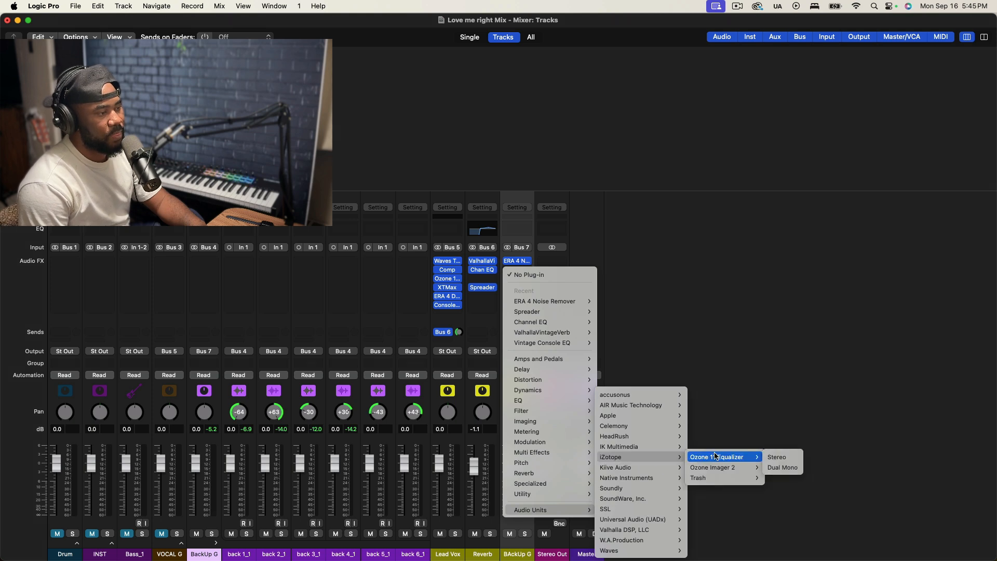
pyautogui.click(780, 457)
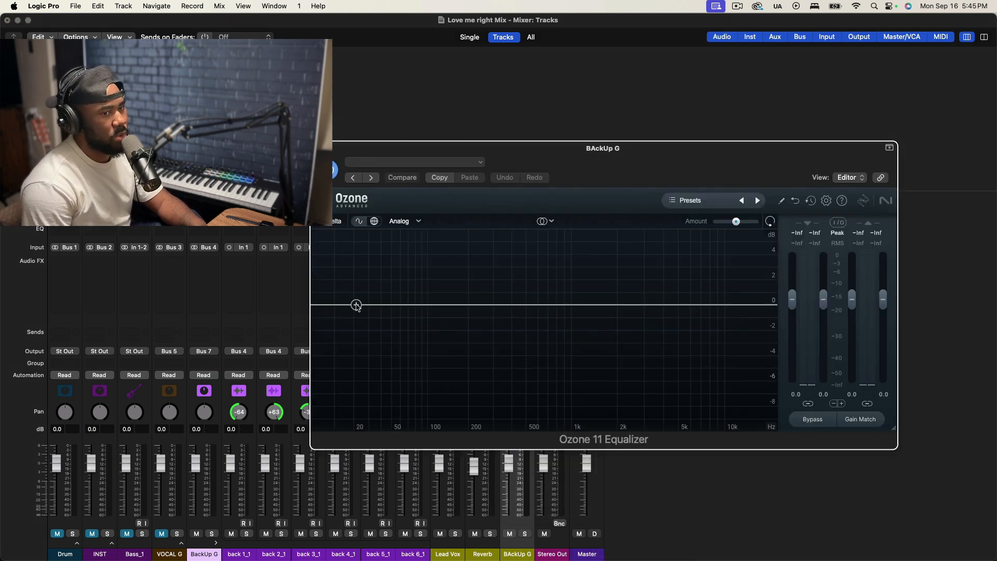
# Add a Flat High-Pass band at 123 Hz with a 48 dB/oct slope in the Ozone 11 Equalizer
pyautogui.press('space')
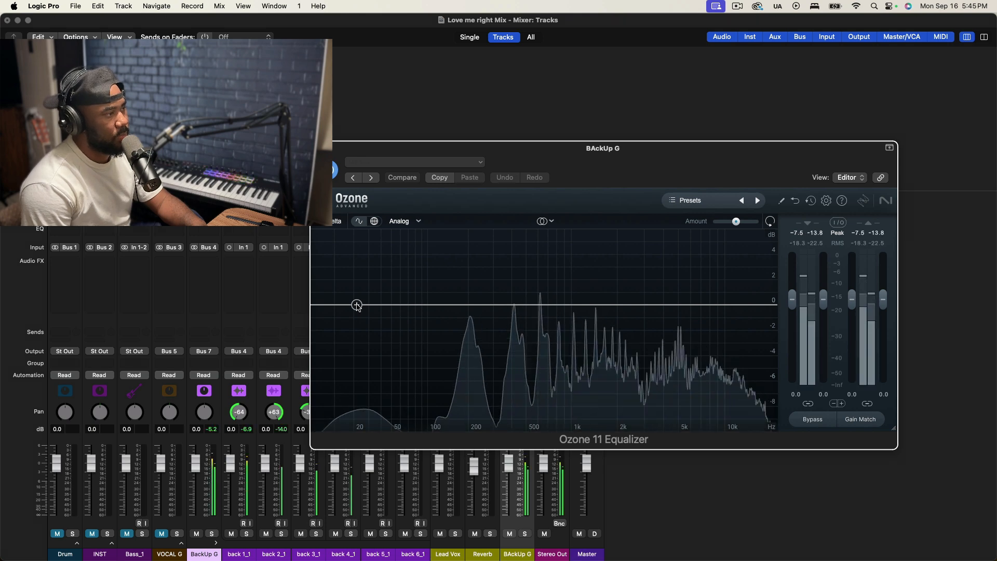
pyautogui.click(357, 305)
pyautogui.click(375, 254)
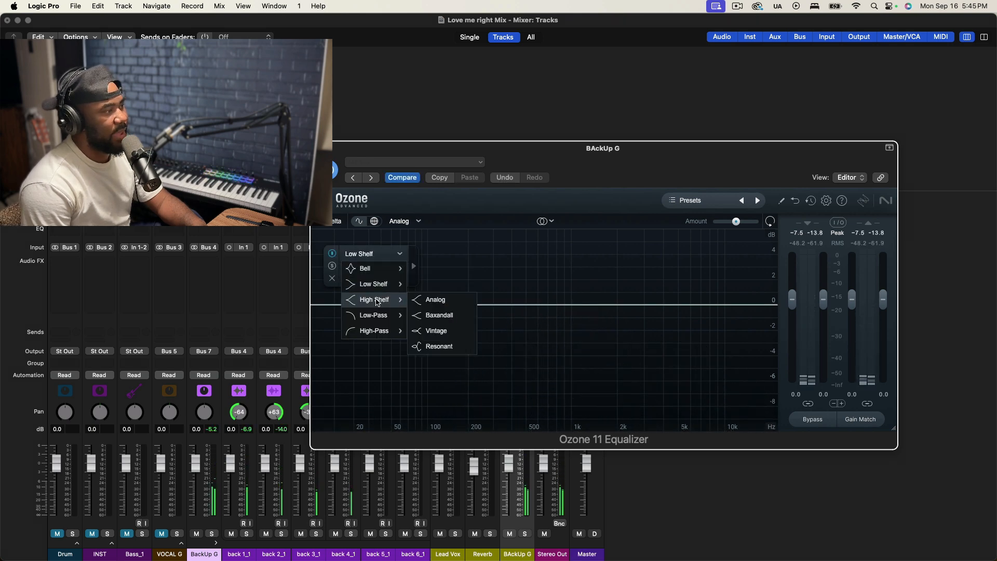
pyautogui.click(370, 327)
pyautogui.moveTo(357, 305); pyautogui.dragTo(439, 305)
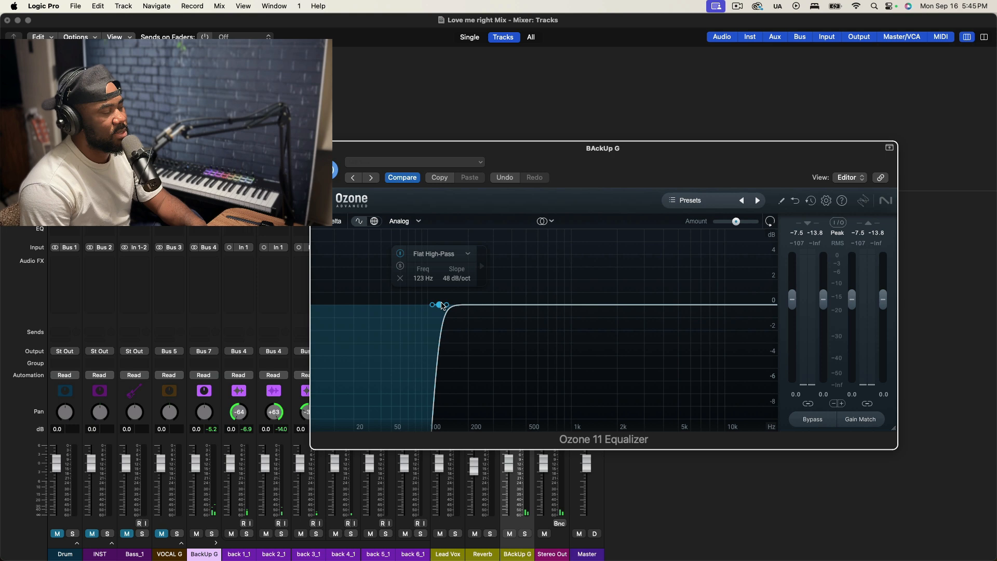
# Add a high band at 17280 Hz in the Ozone 11 Equalizer and set its filter type to Brickwall Low-Pass
pyautogui.click(762, 305)
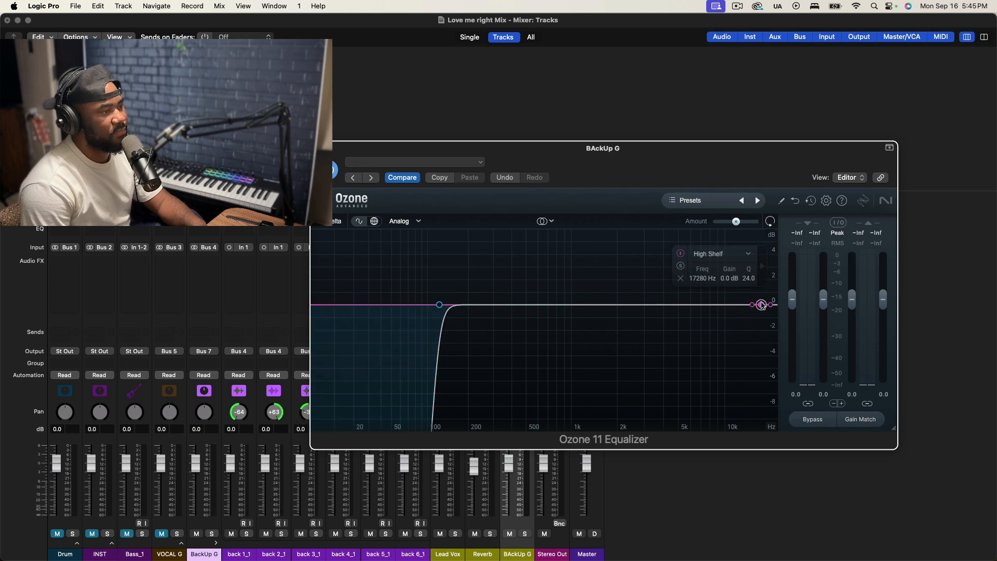
pyautogui.click(749, 254)
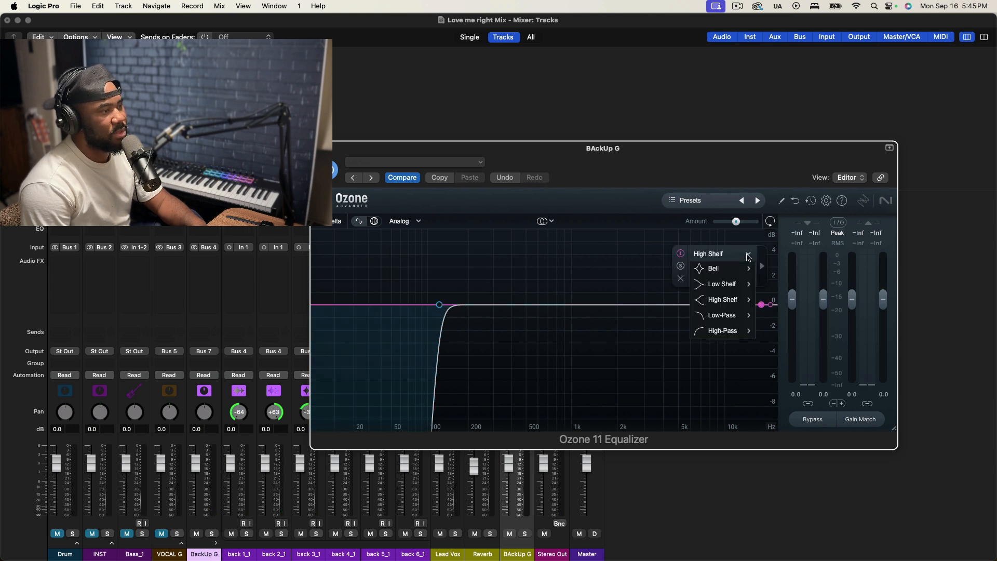
pyautogui.click(729, 323)
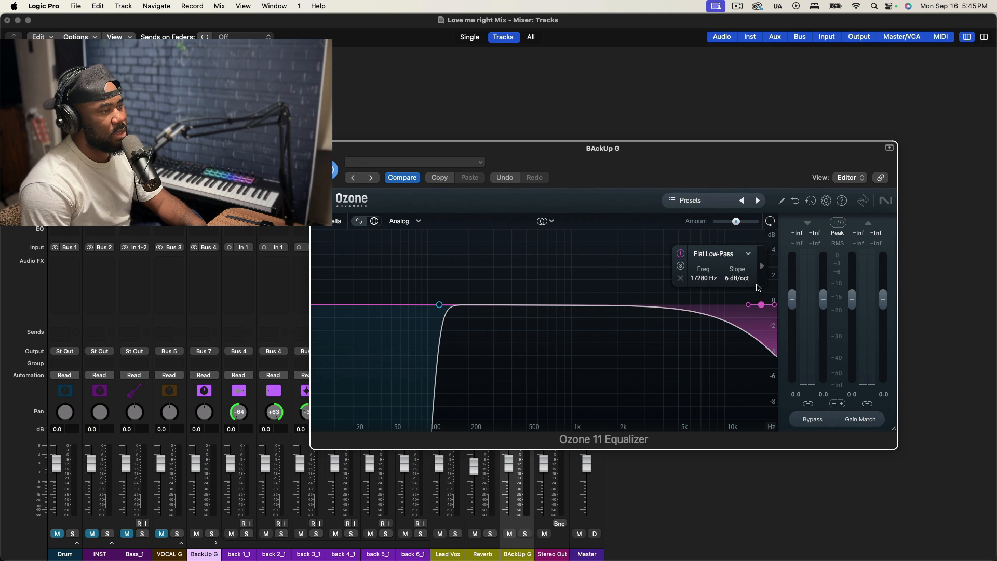
pyautogui.click(747, 256)
pyautogui.moveTo(737, 318)
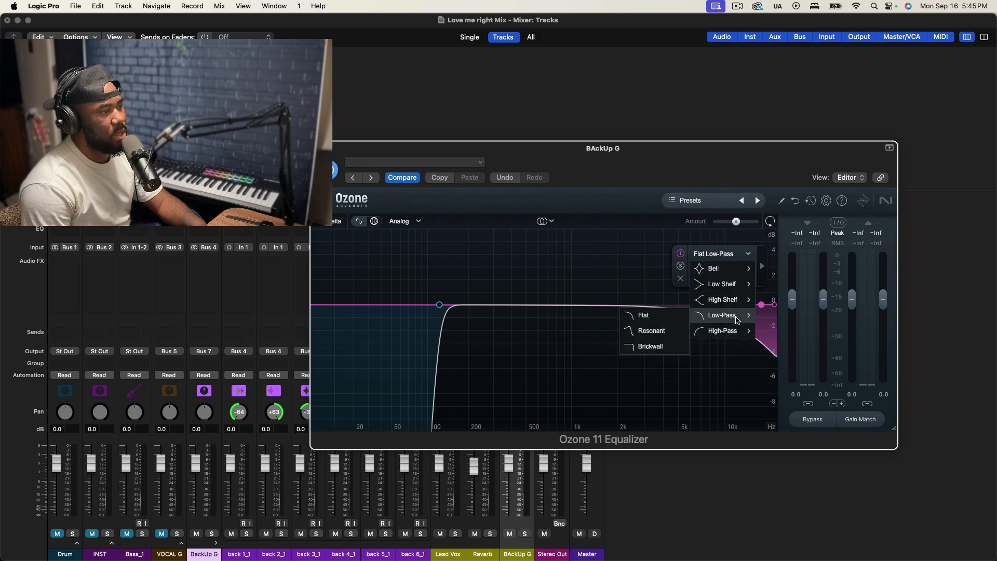
pyautogui.click(644, 346)
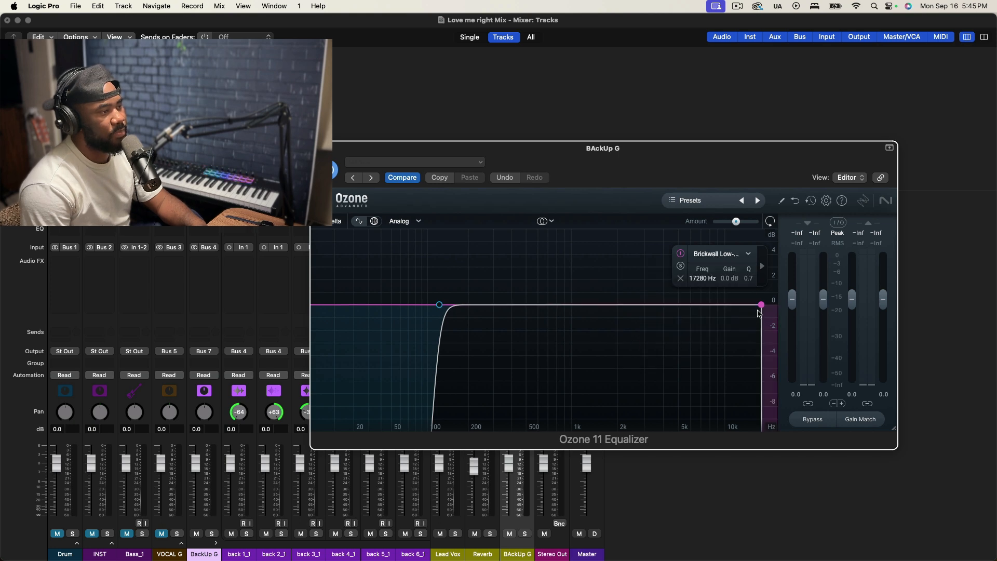
# Move the Brickwall Low-Pass band to 19558 Hz, add a Bell band, and sweep it across the mids with a boost during playback
pyautogui.moveTo(765, 307); pyautogui.dragTo(771, 307)
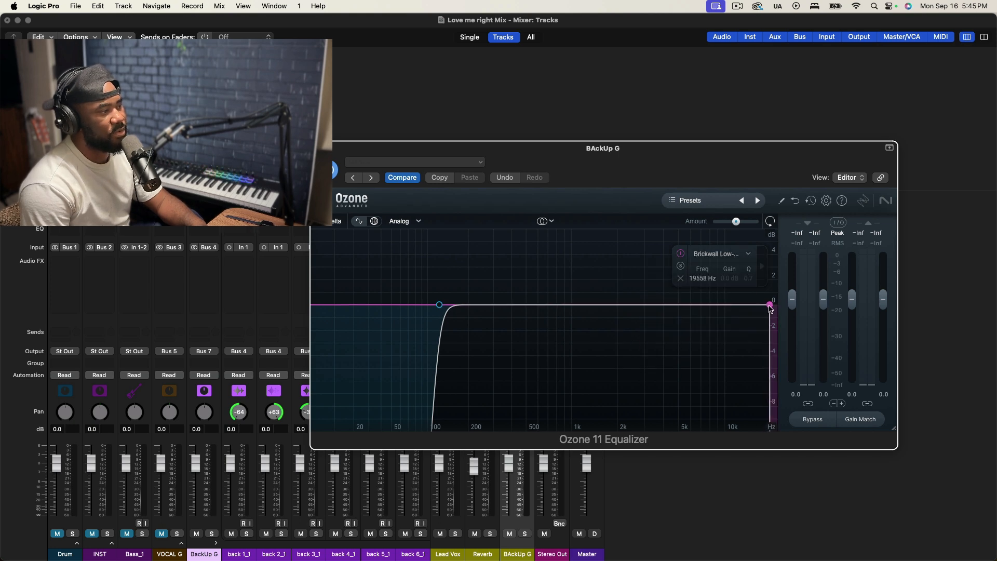
pyautogui.click(643, 306)
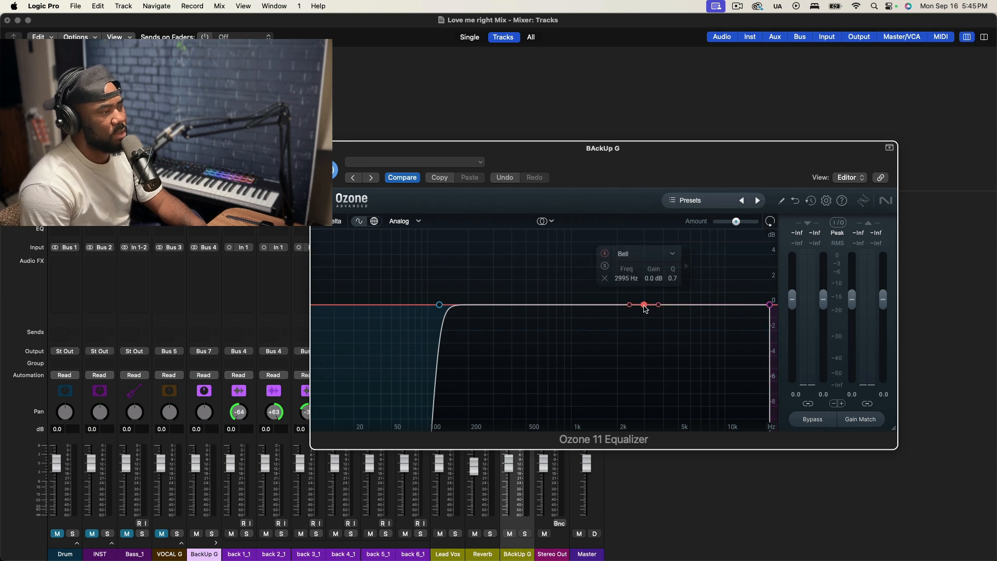
pyautogui.press('space')
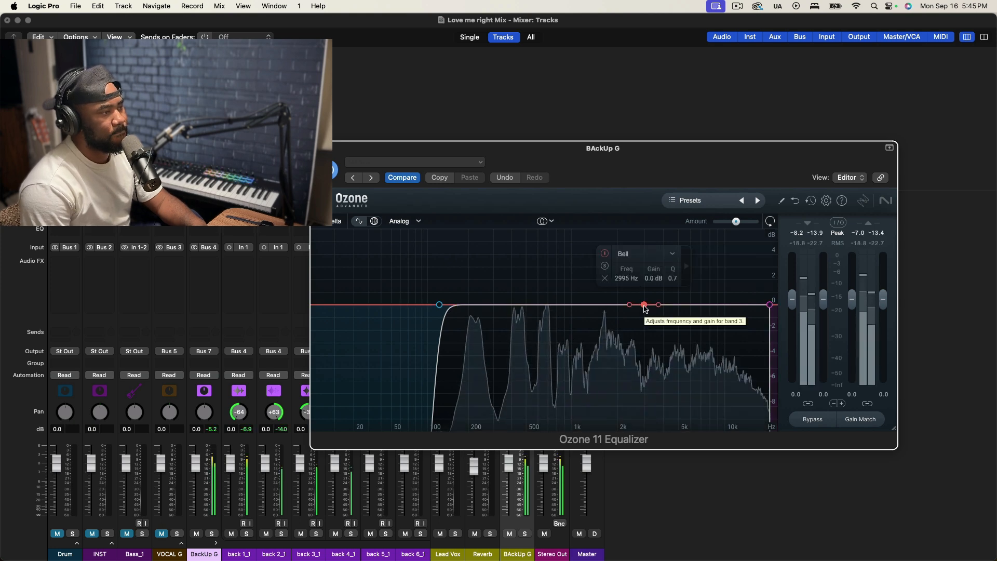
pyautogui.moveTo(644, 308); pyautogui.dragTo(488, 171)
pyautogui.press('space')
# Set the Bell band to a -3.9 dB cut at 1921 Hz with Q 1.1 and close the Ozone 11 Equalizer
pyautogui.moveTo(560, 169); pyautogui.dragTo(603, 329)
pyautogui.scroll(-5, 612, 332)
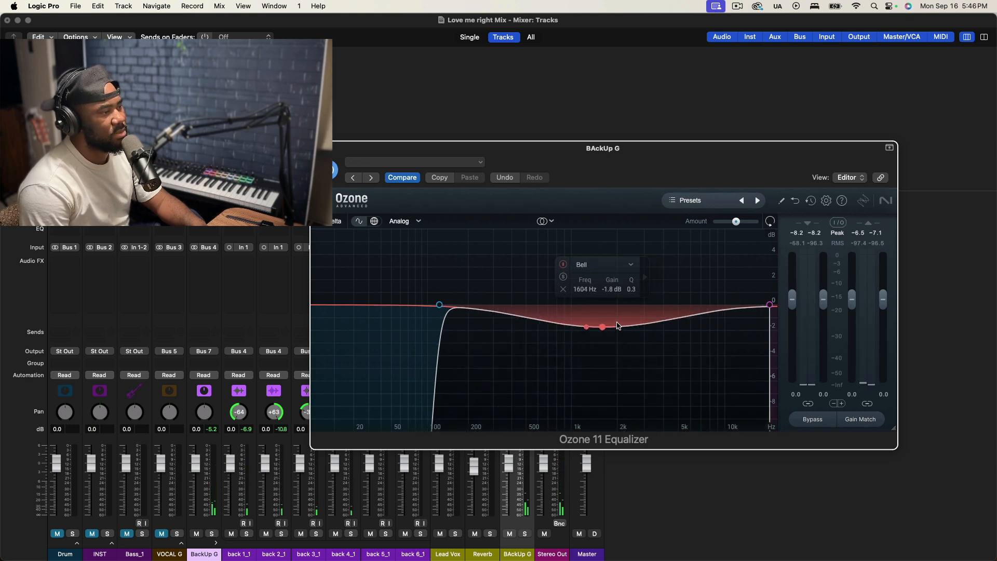
pyautogui.scroll(3, 603, 327)
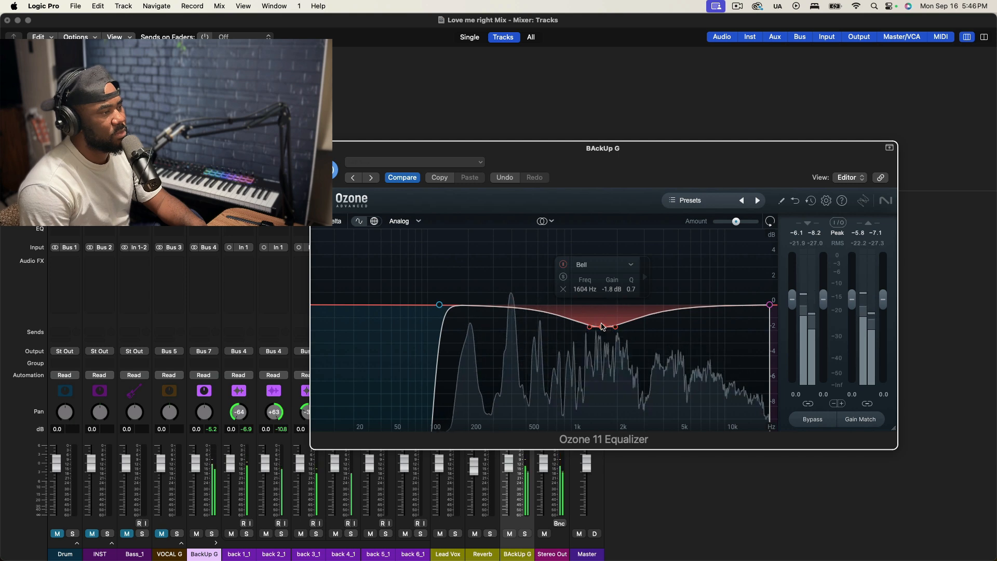
pyautogui.moveTo(602, 325); pyautogui.dragTo(617, 357)
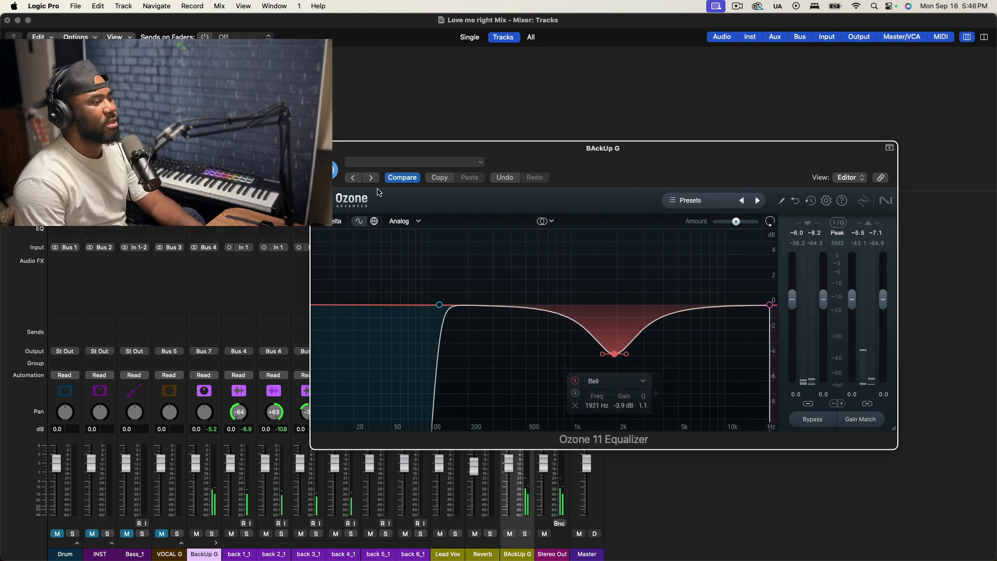
pyautogui.click(318, 148)
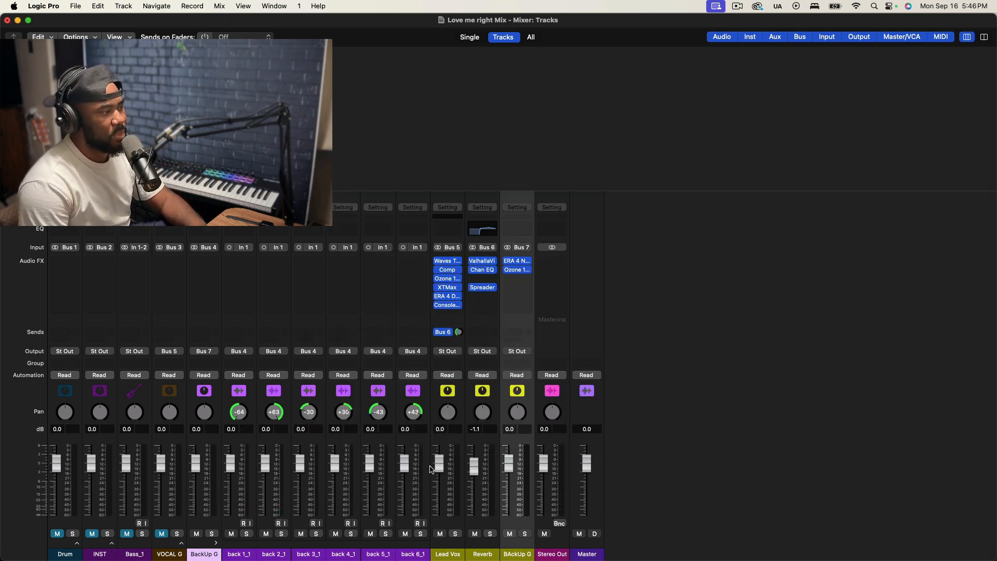
# Play the backing vocals, briefly unmute INST to hear them against it, and unmute the VOCAL G stack
pyautogui.press('space')
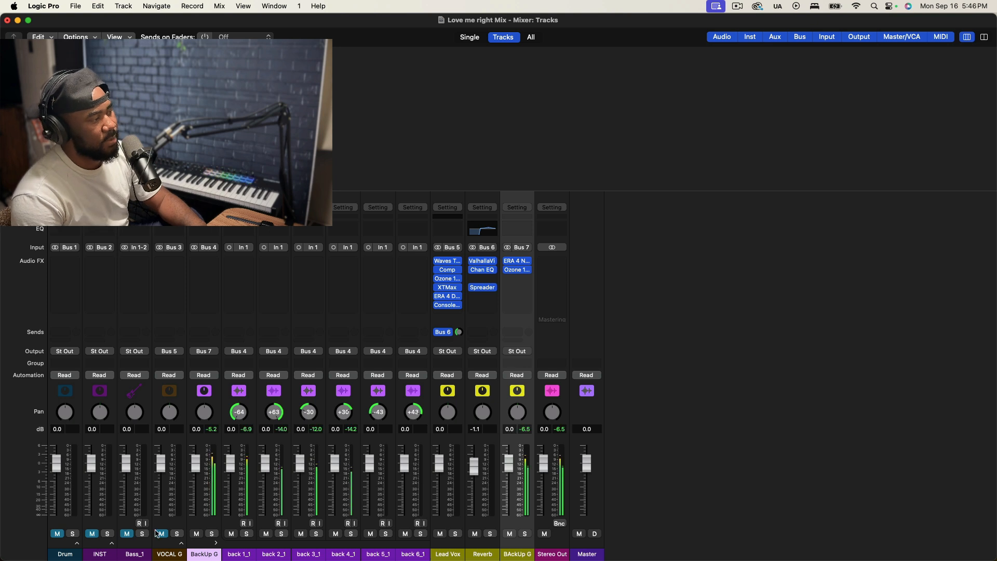
pyautogui.click(93, 534)
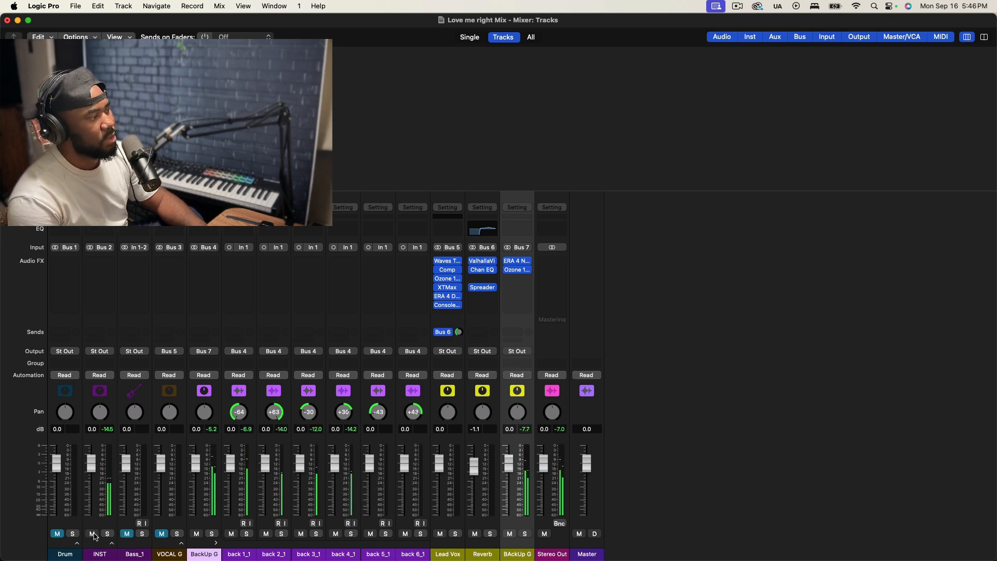
pyautogui.click(93, 534)
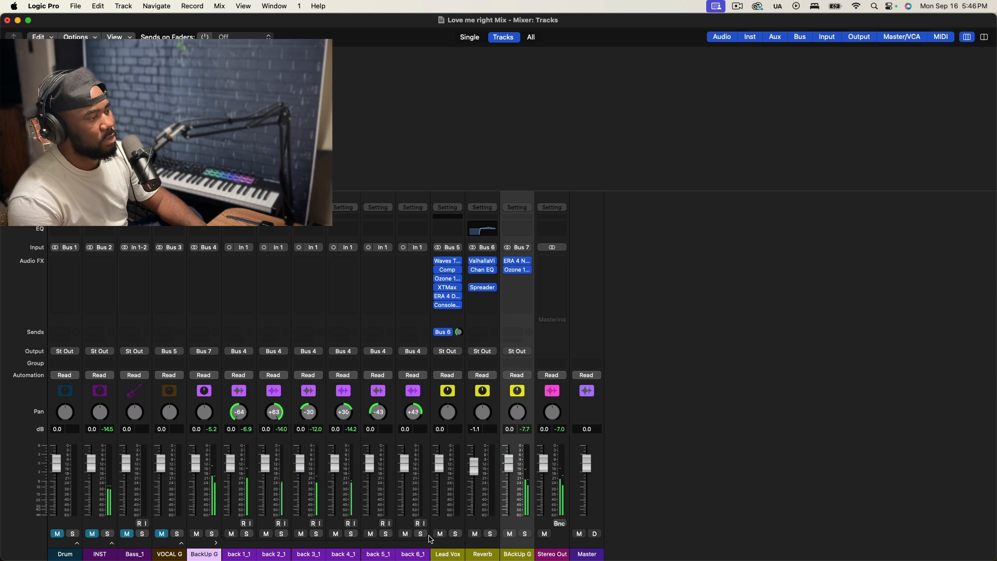
pyautogui.click(163, 534)
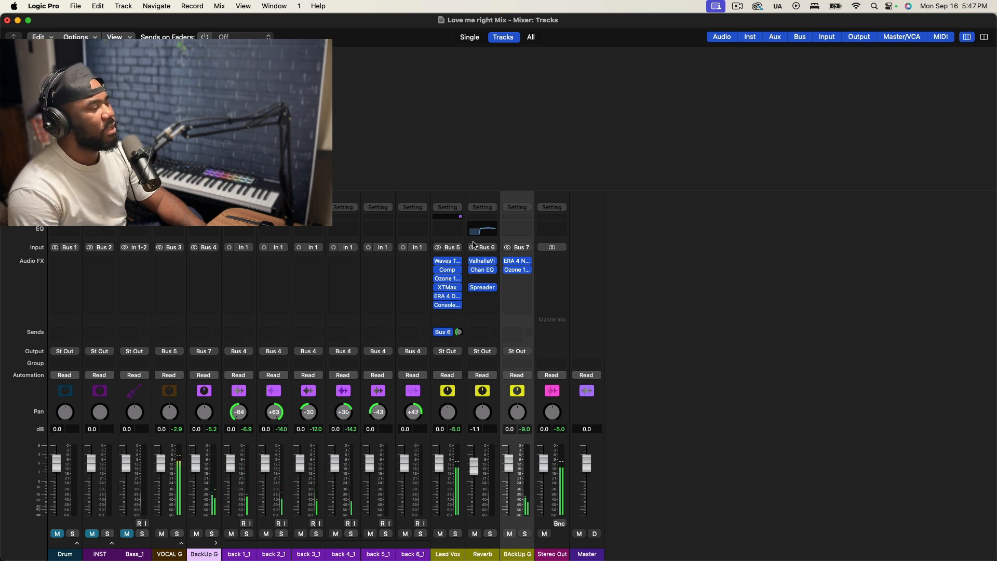
# Open ValhallaVintageVerb on the Reverb aux and toggle its bypass to check the reverb during playback
pyautogui.moveTo(488, 270)
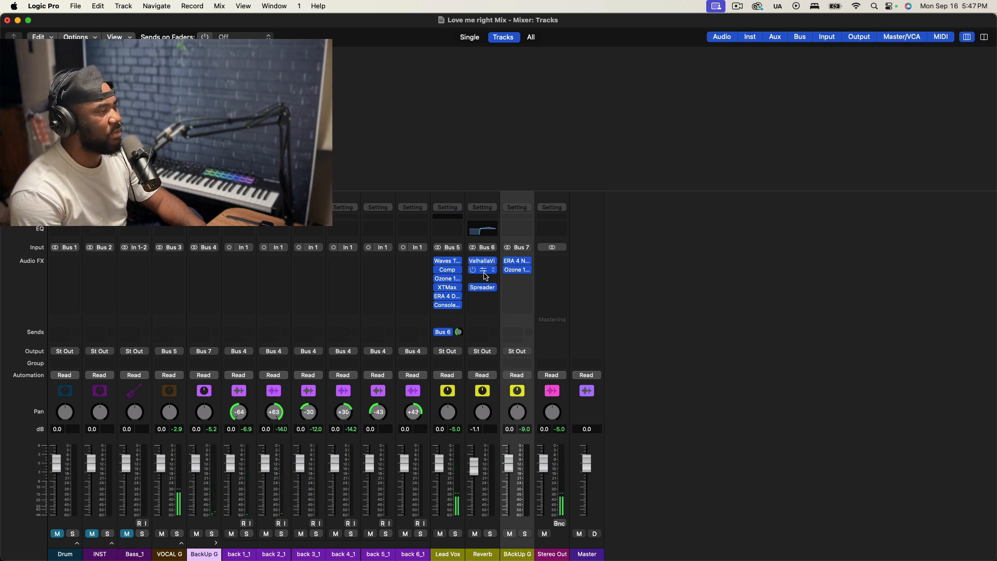
pyautogui.click(482, 261)
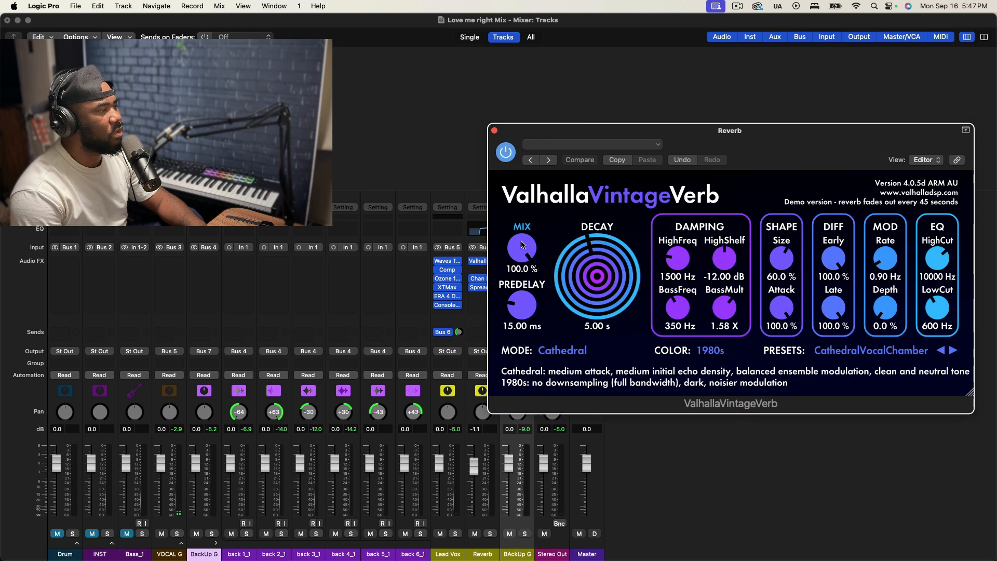
pyautogui.click(510, 153)
pyautogui.click(510, 154)
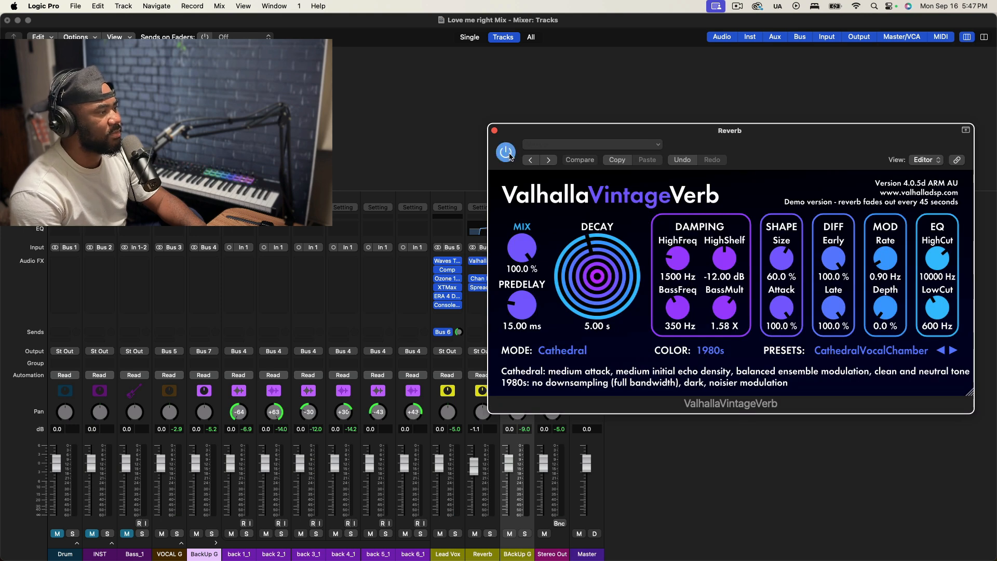
pyautogui.press('space')
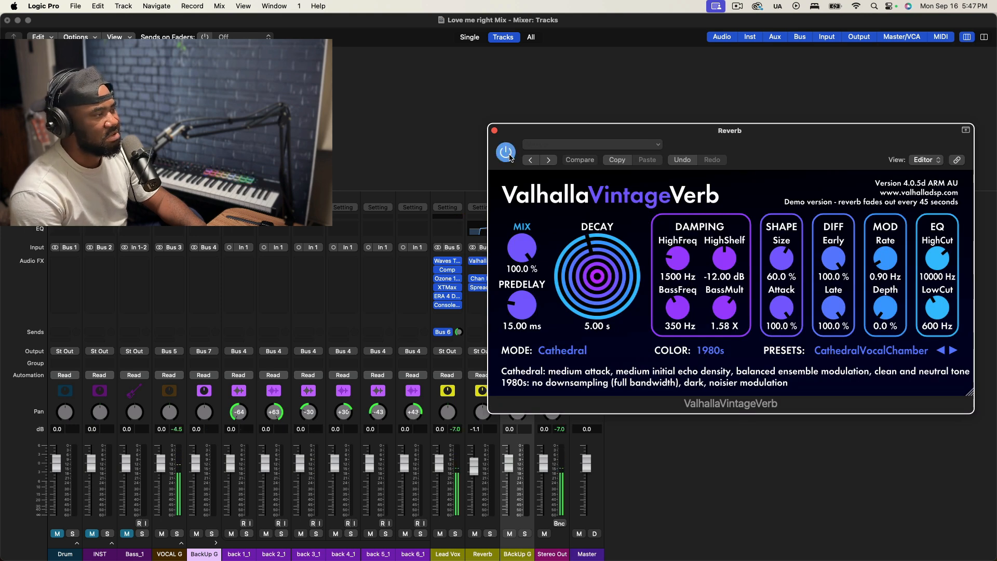
# Reselect Bus 6 → Reverb as the Lead Vox send's destination and close the ValhallaVintageVerb window
pyautogui.click(445, 475)
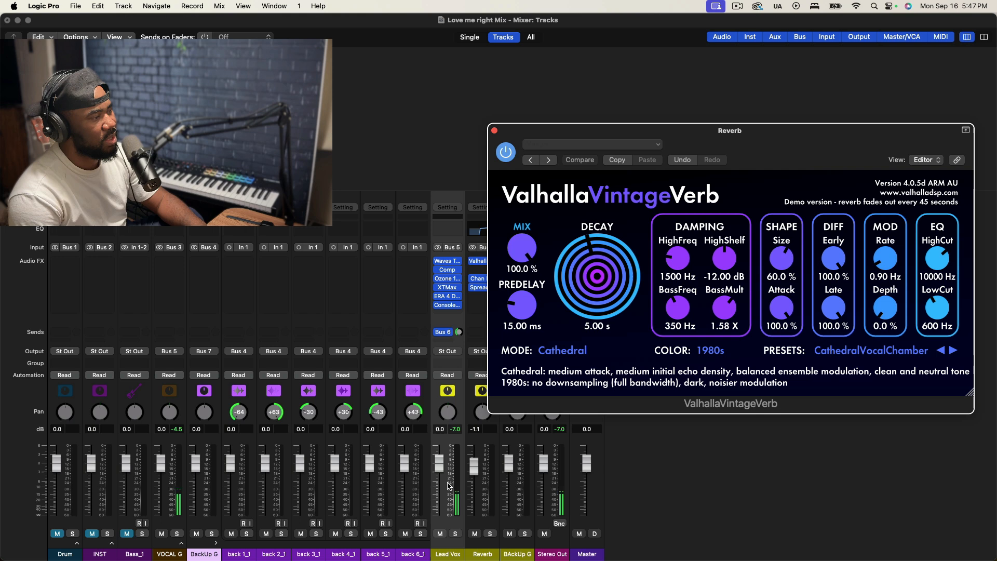
pyautogui.click(443, 332)
pyautogui.moveTo(494, 417)
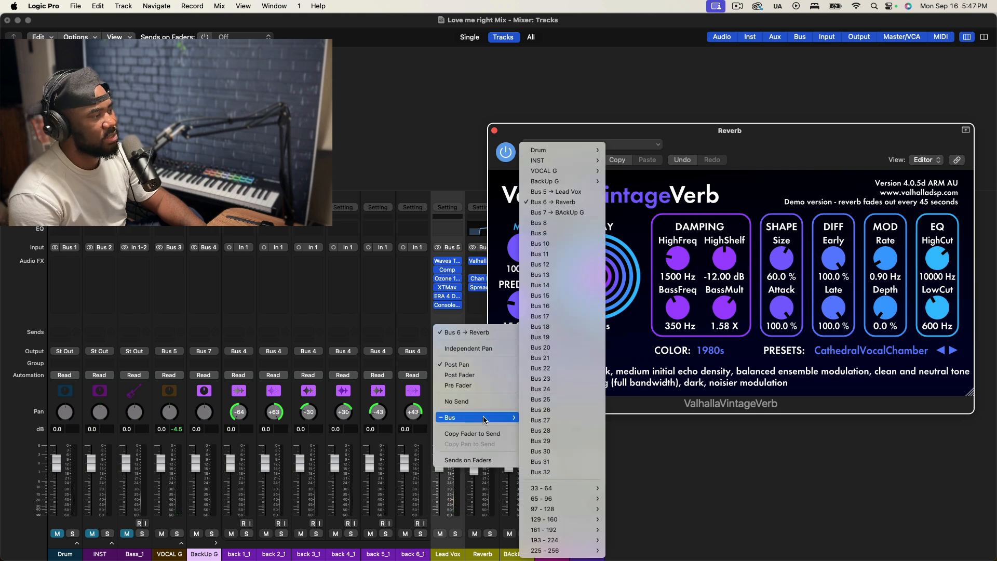
pyautogui.click(592, 205)
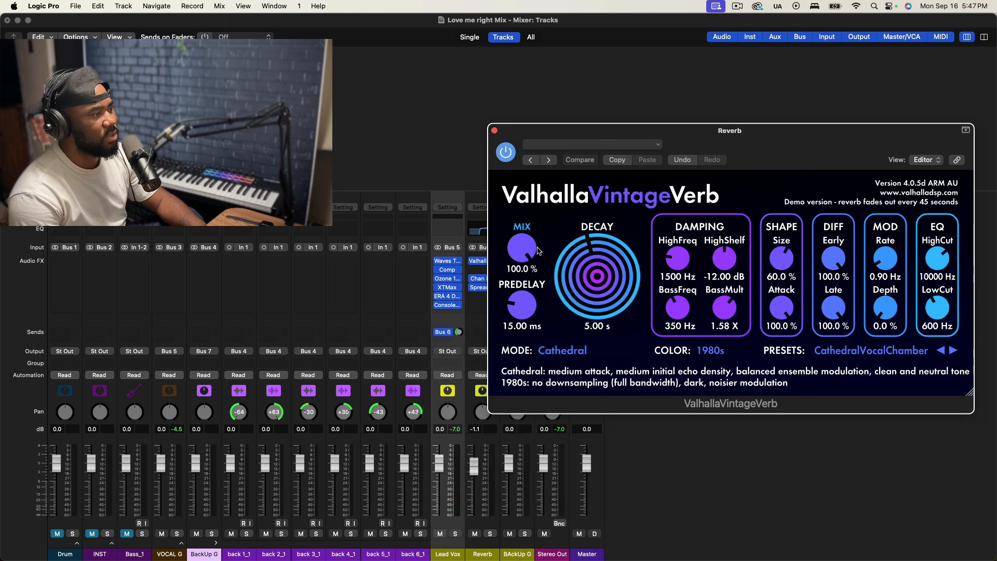
pyautogui.click(495, 131)
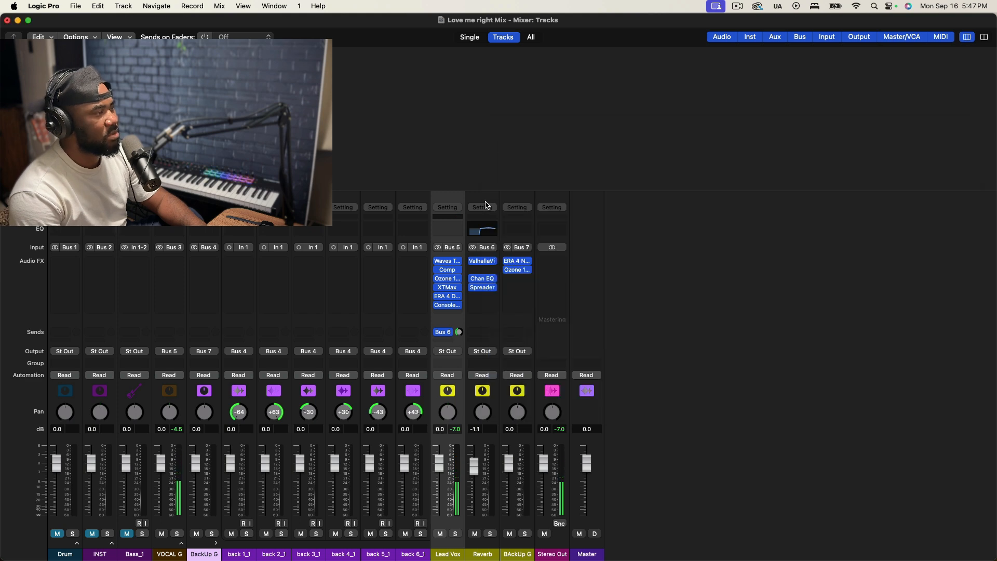
# Bypass ValhallaVintageVerb on the Reverb aux and insert a stereo Space Designer above it
pyautogui.click(484, 261)
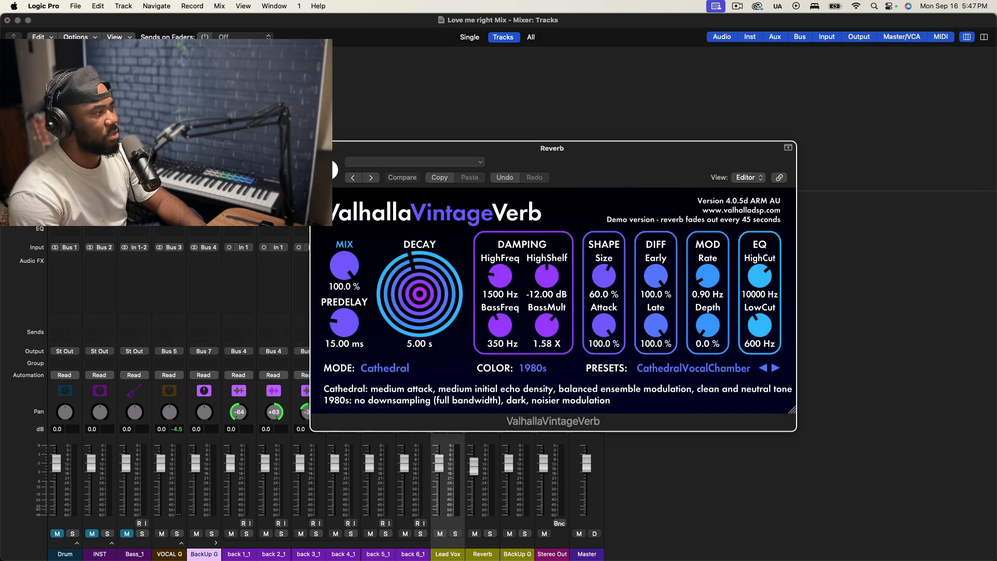
pyautogui.press('super+w')
pyautogui.click(484, 262)
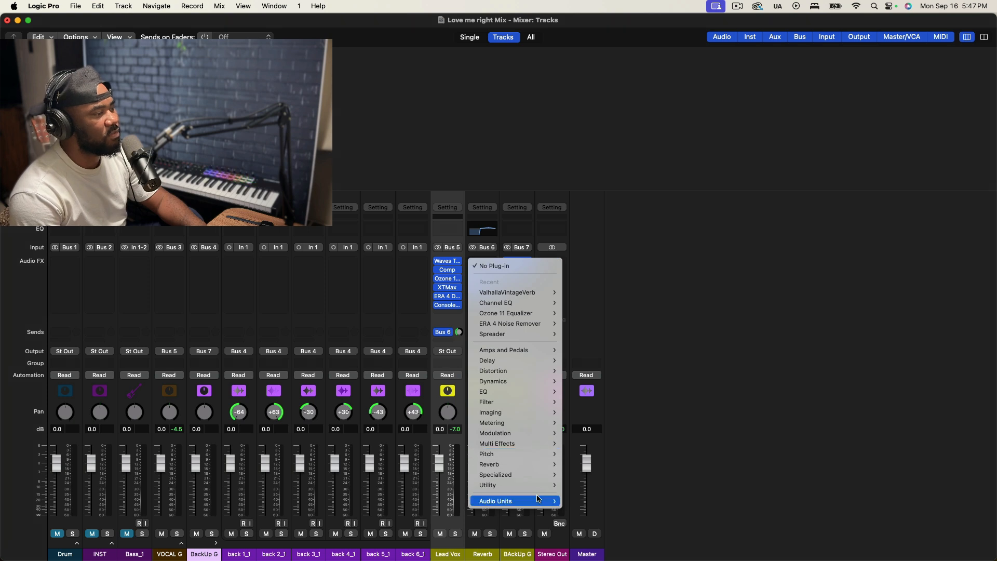
pyautogui.moveTo(540, 500)
pyautogui.moveTo(588, 503)
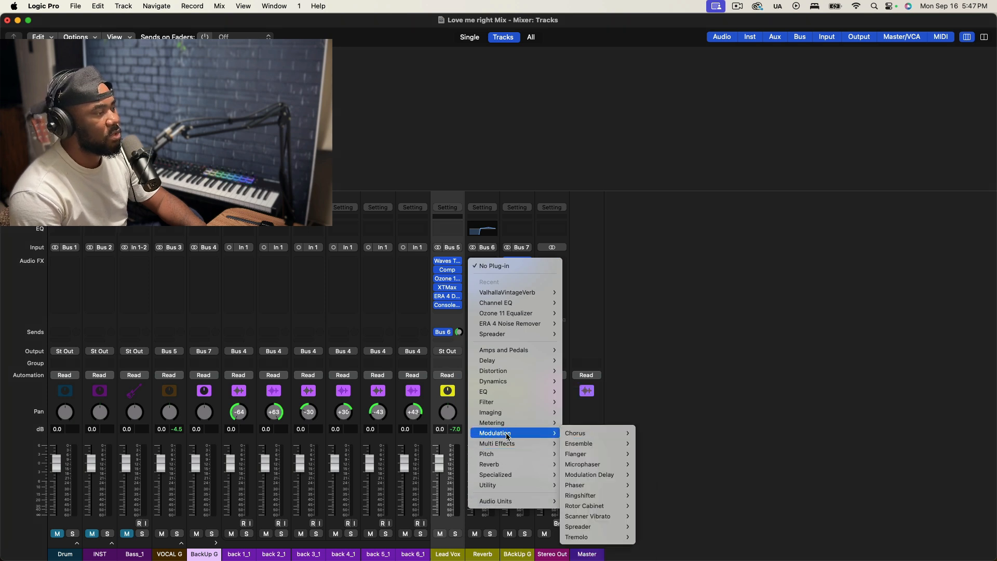
pyautogui.moveTo(513, 468)
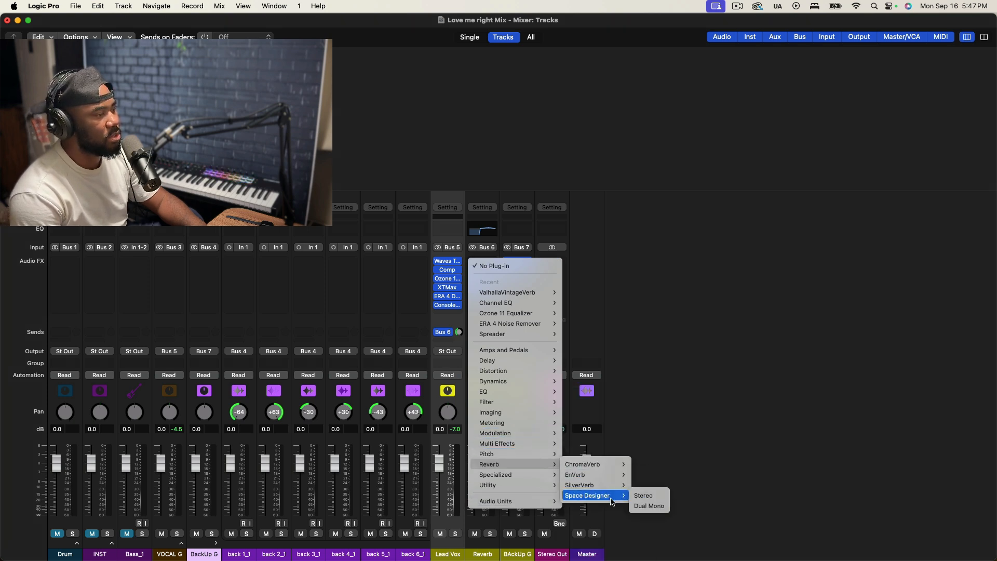
pyautogui.click(644, 497)
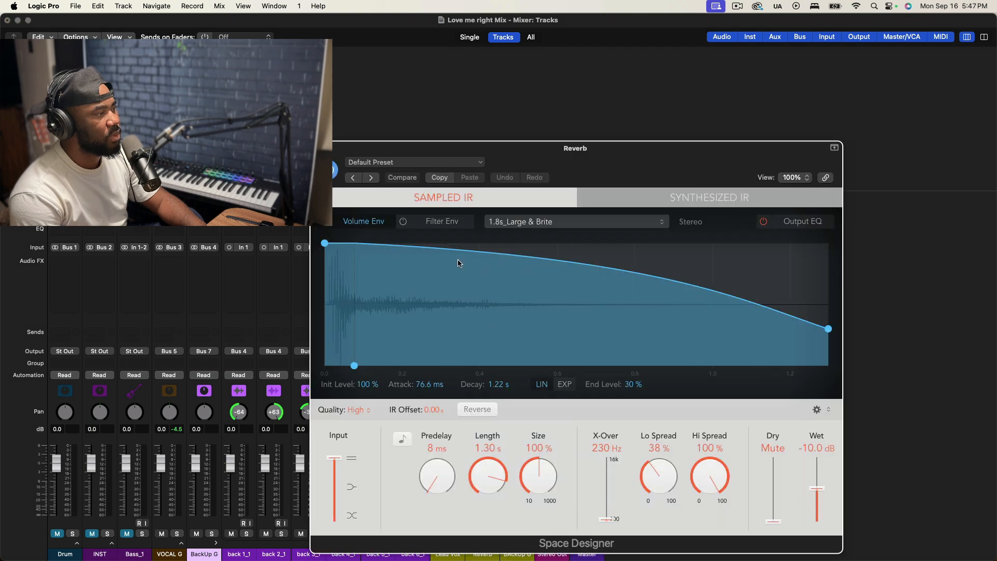
# Load the 06.9s Ulm Lobby preset from Surround Spaces, Surround Halls in Space Designer
pyautogui.click(544, 225)
pyautogui.click(494, 226)
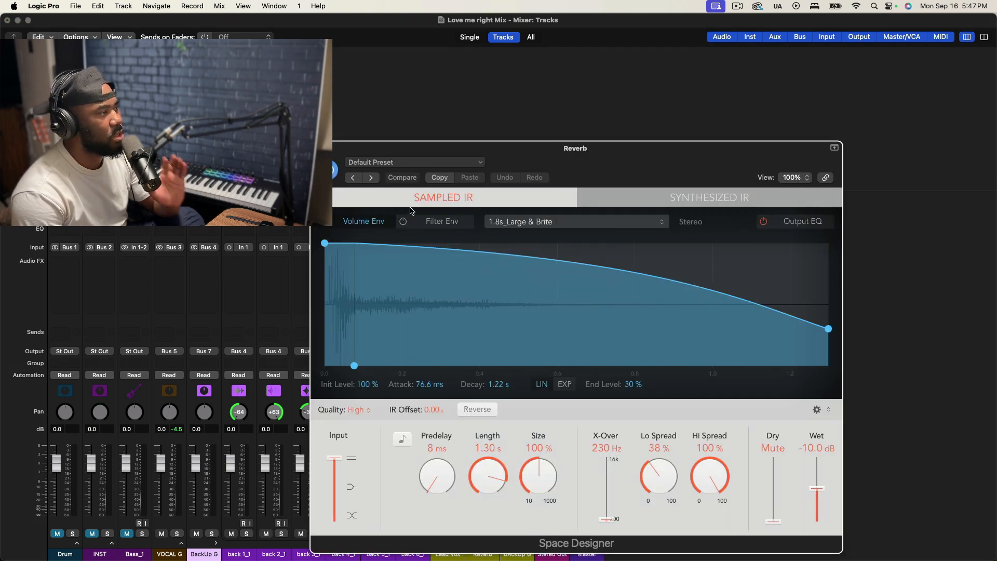
pyautogui.click(464, 157)
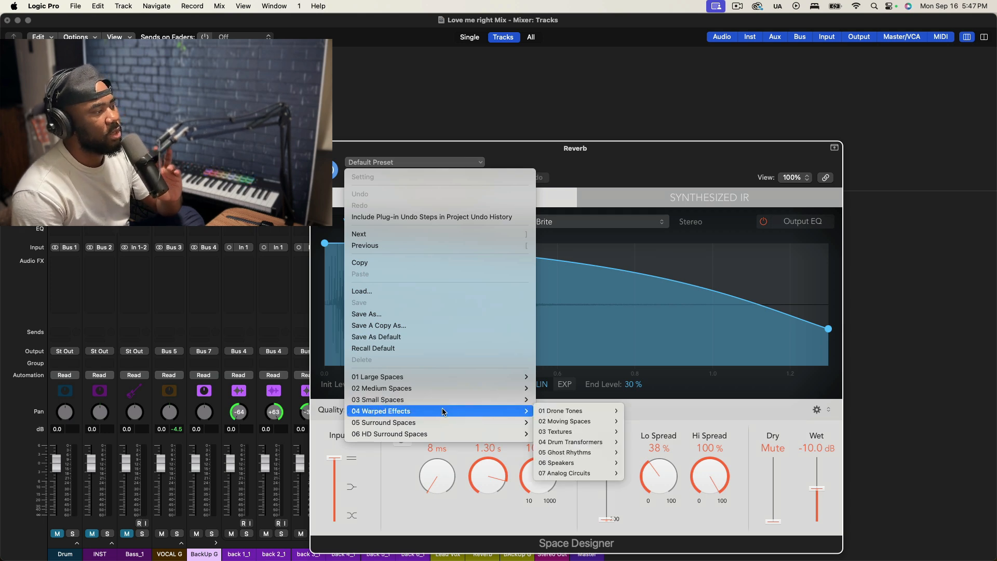
pyautogui.moveTo(451, 423)
pyautogui.moveTo(577, 434)
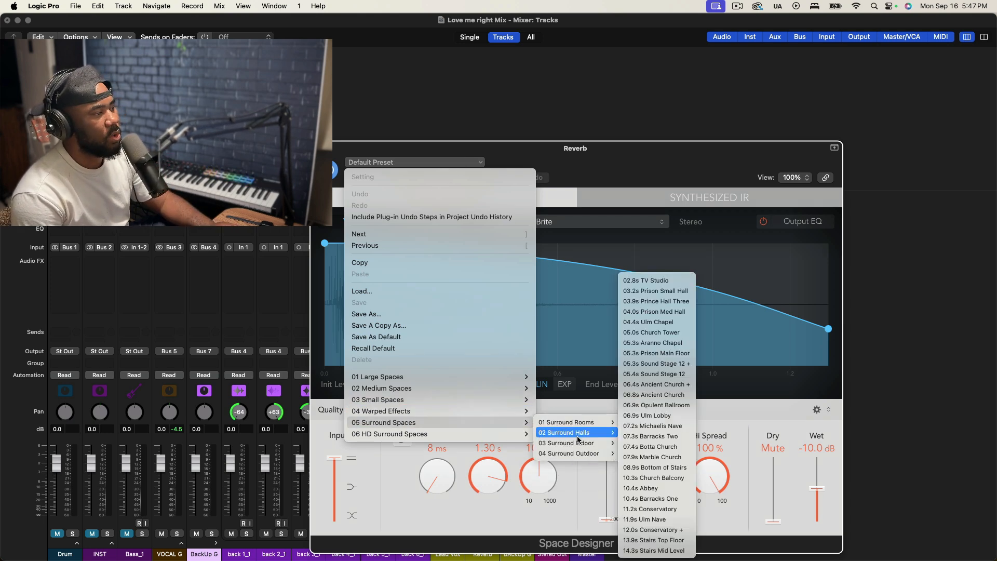
pyautogui.click(656, 416)
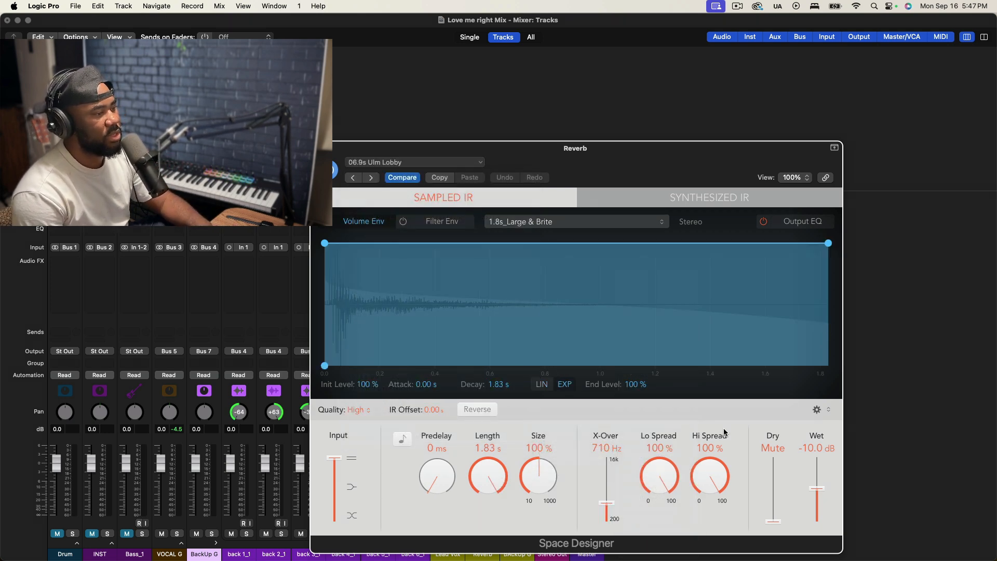
# Set Space Designer's Dry to -33.0 dB and Wet to -4.8 dB, close it, and adjust Lead Vox's Bus 6 send level
pyautogui.moveTo(817, 488); pyautogui.dragTo(833, 387)
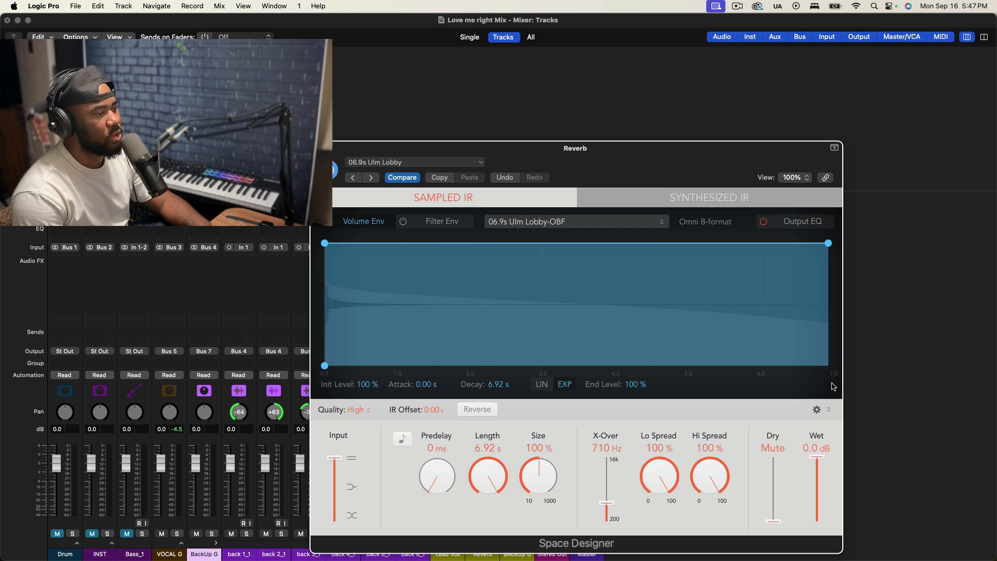
pyautogui.moveTo(773, 521)
pyautogui.mouseDown()
pyautogui.moveTo(775, 495)
pyautogui.moveTo(772, 508)
pyautogui.mouseUp()
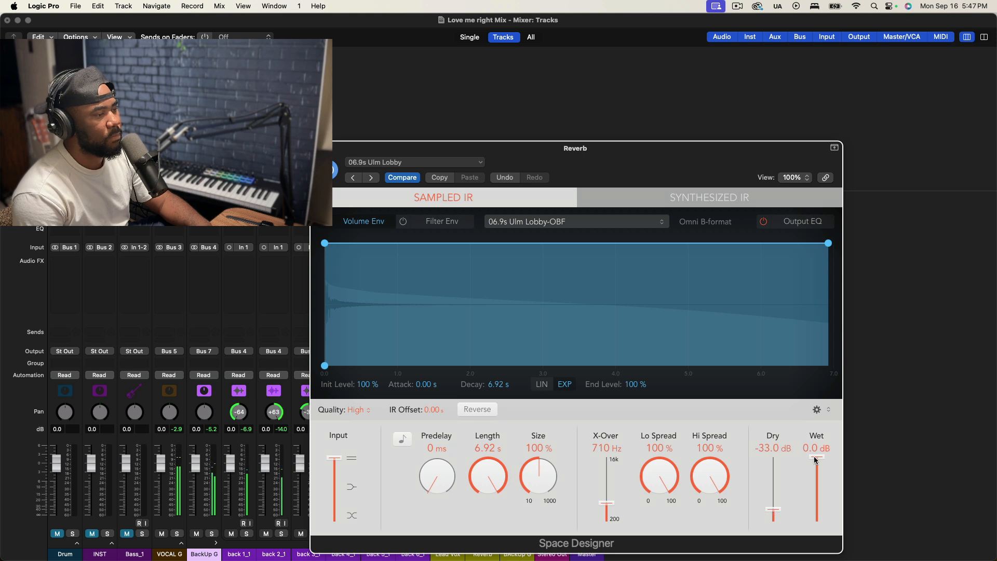
pyautogui.moveTo(816, 460); pyautogui.dragTo(816, 473)
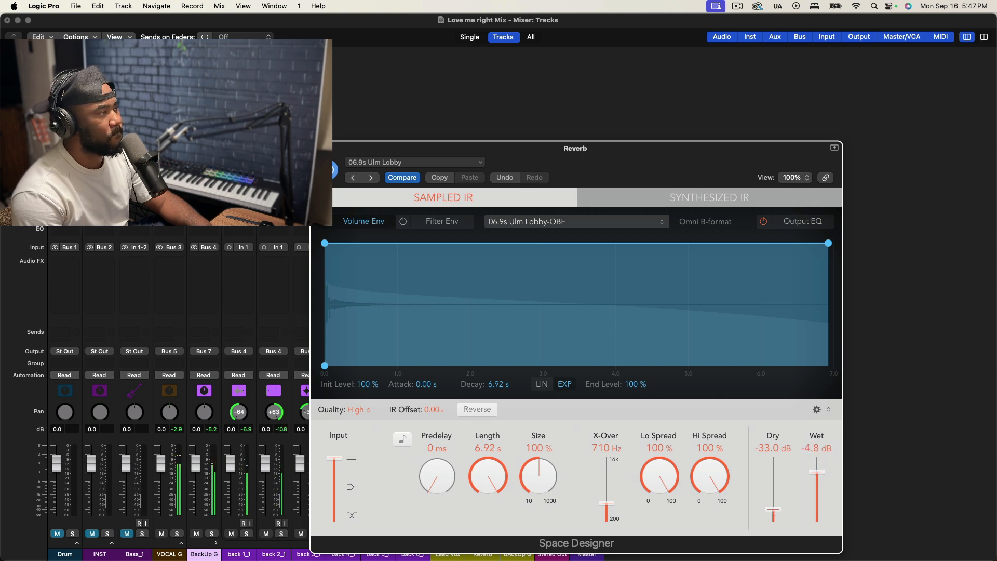
pyautogui.click(317, 148)
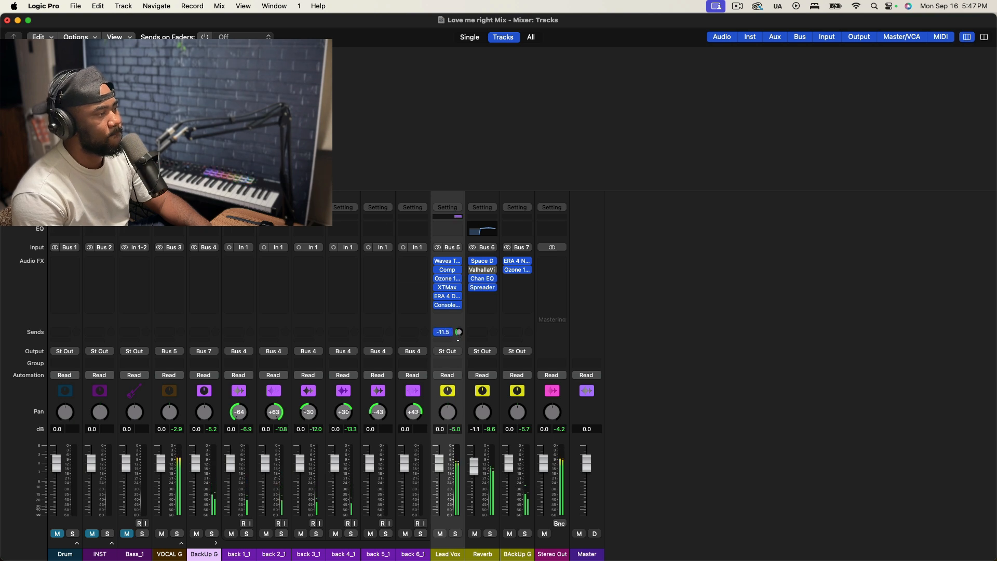
pyautogui.moveTo(455, 333); pyautogui.dragTo(460, 334)
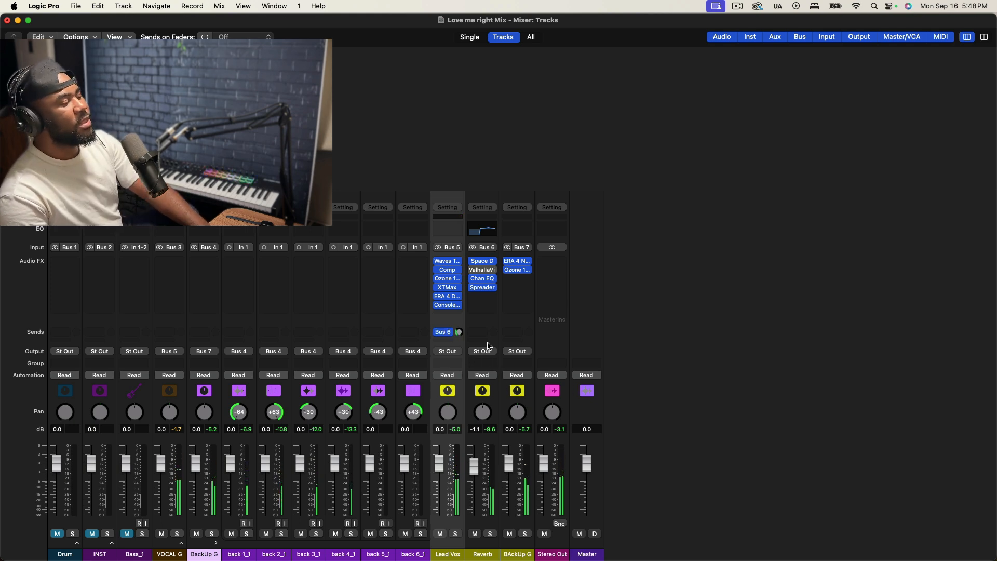
# Mute Lead Vox and insert a stereo Kiive Audio XTMax below the Ozone equalizer on the BAckUp G aux
pyautogui.click(440, 535)
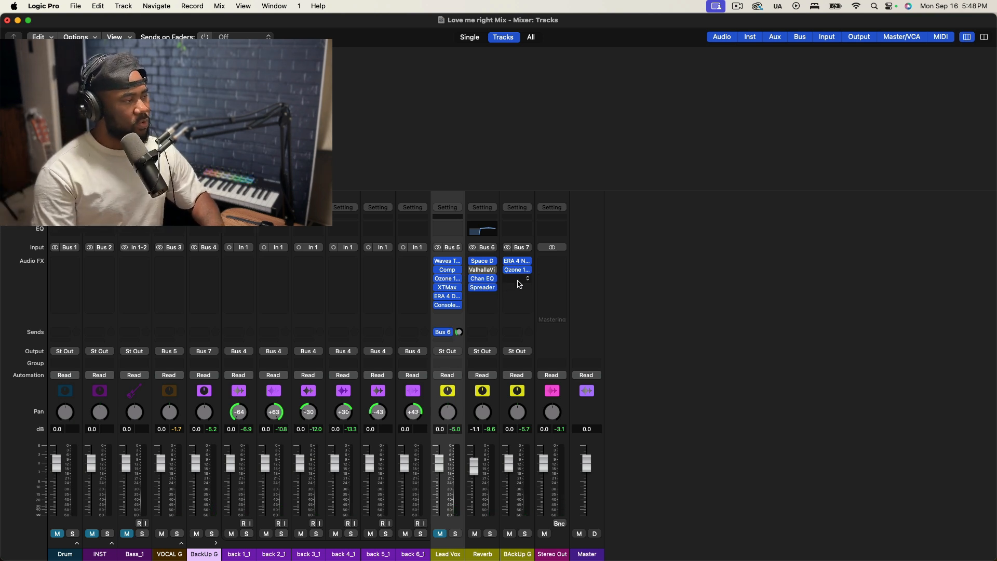
pyautogui.click(519, 283)
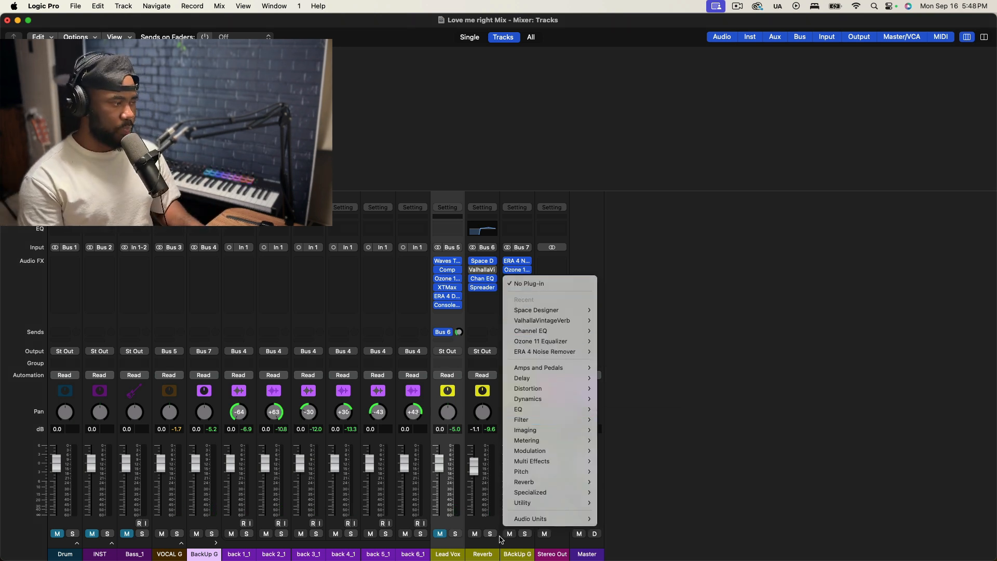
pyautogui.moveTo(548, 520)
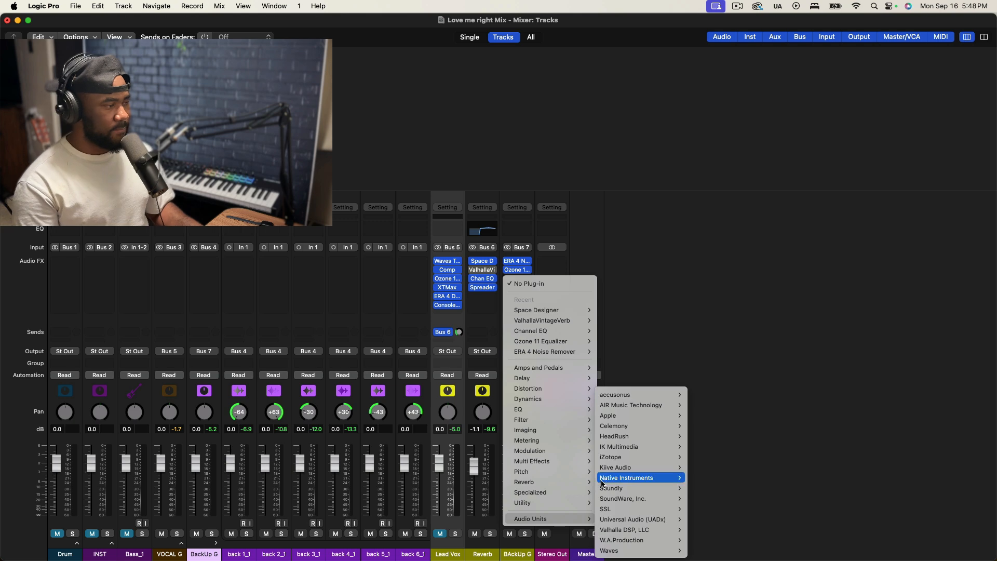
pyautogui.moveTo(624, 468)
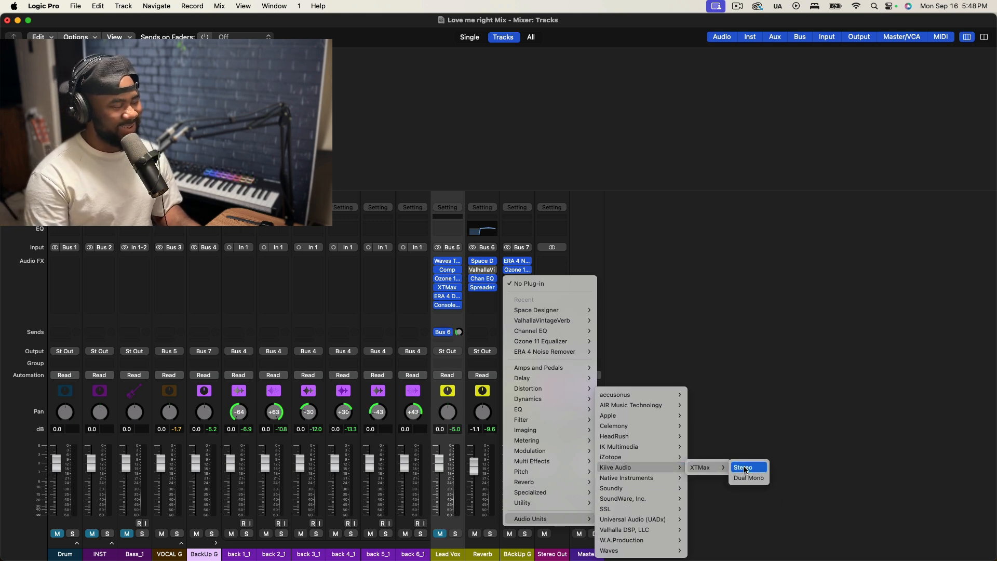
pyautogui.click(748, 467)
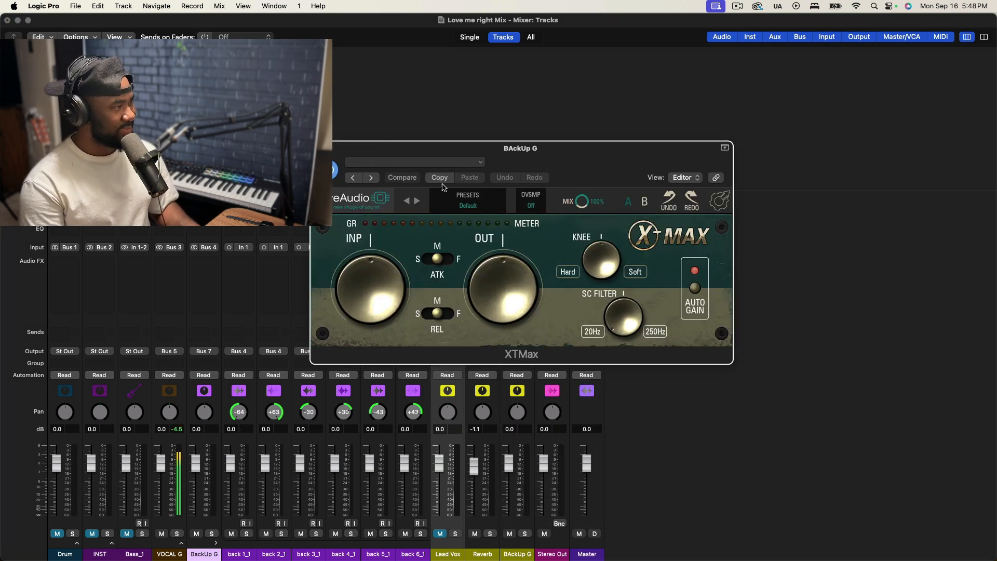
# Load the Super Smooth Vocals factory preset from Vocals in XTMax and close its window
pyautogui.click(474, 207)
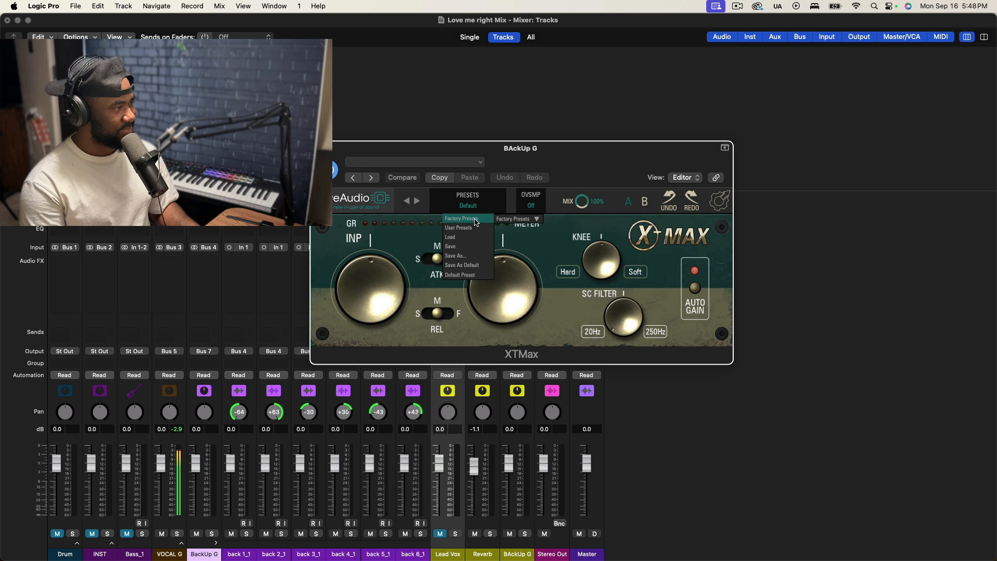
pyautogui.click(530, 219)
pyautogui.moveTo(512, 248)
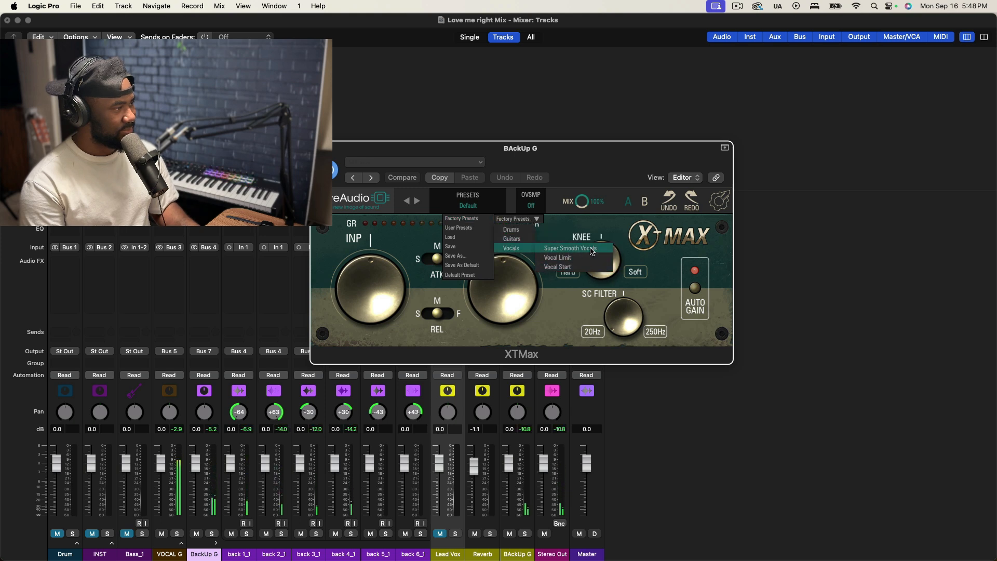
pyautogui.click(570, 249)
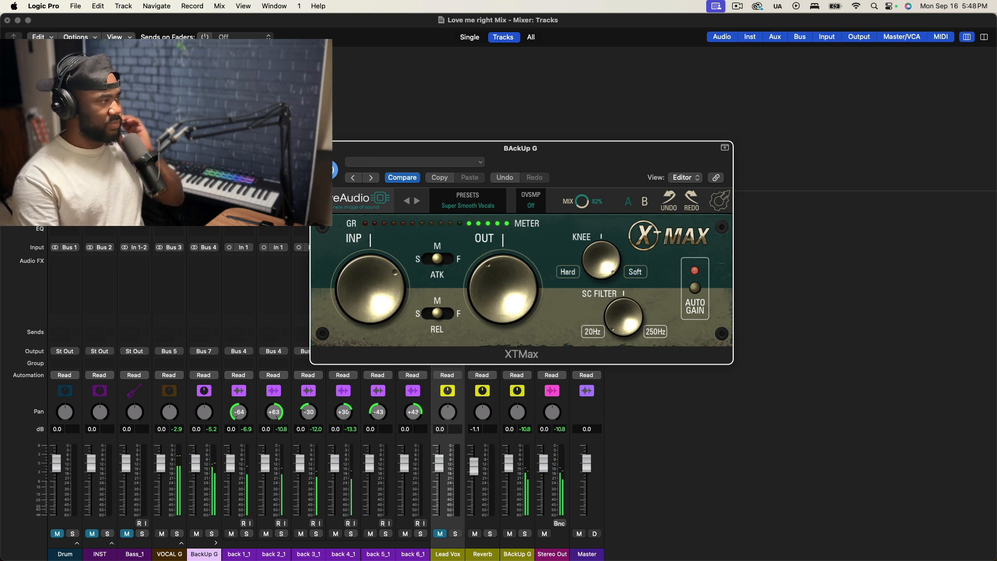
pyautogui.press('super+w')
# Turn down XTMax's input level and move the plug-in one insert slot lower on the BAckUp G aux
pyautogui.click(517, 279)
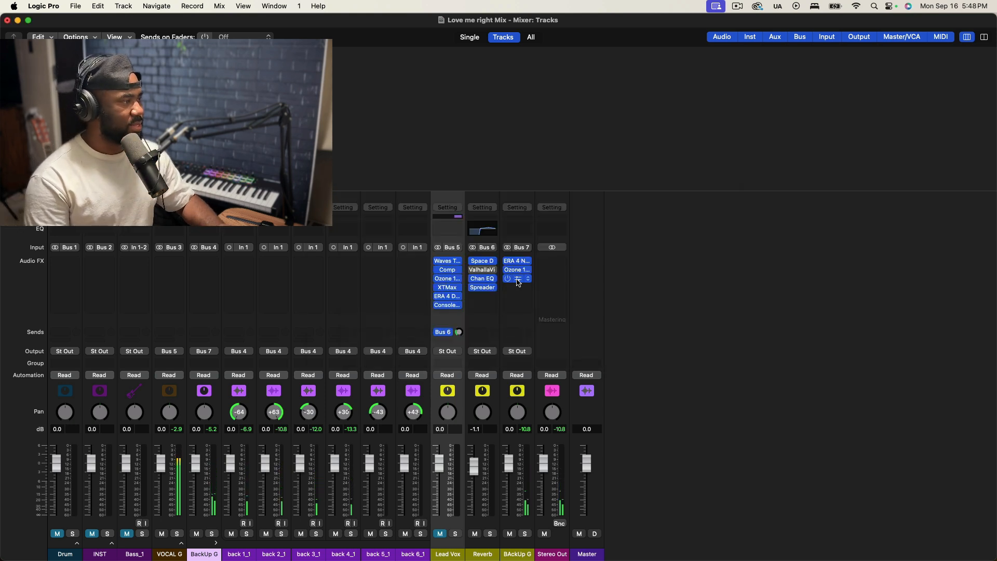
pyautogui.moveTo(379, 265); pyautogui.dragTo(370, 274)
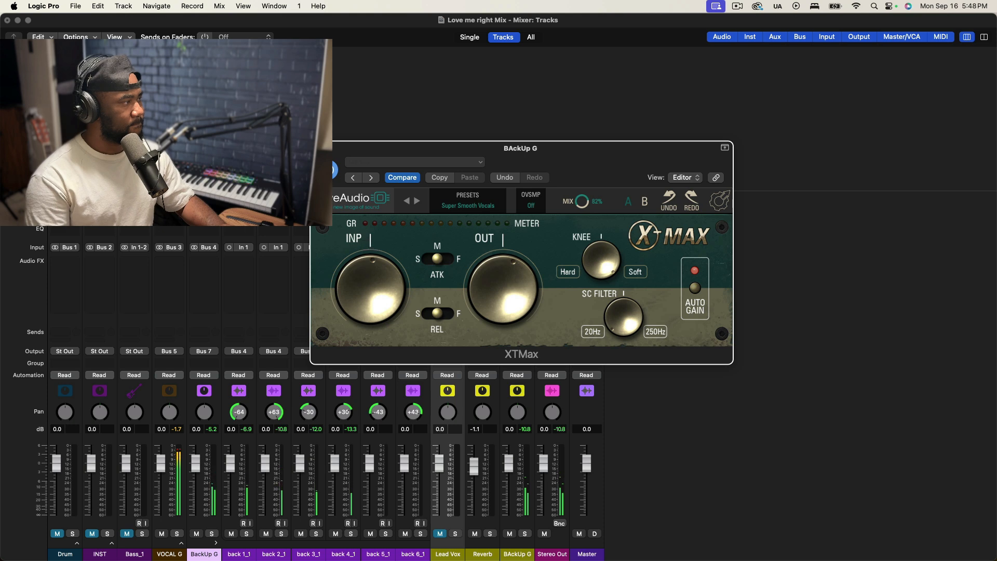
pyautogui.click(318, 148)
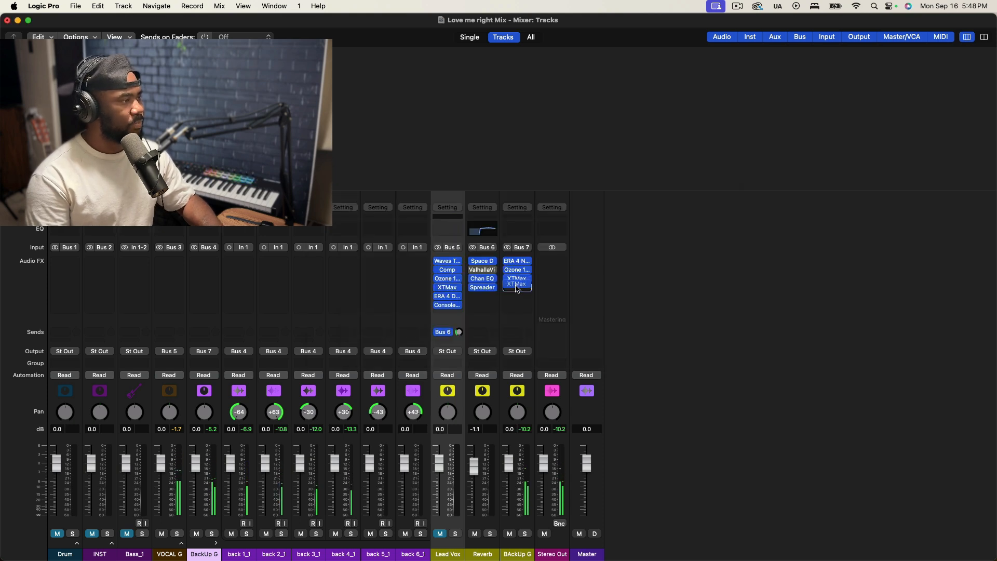
pyautogui.click(518, 280)
pyautogui.moveTo(516, 278); pyautogui.dragTo(518, 274)
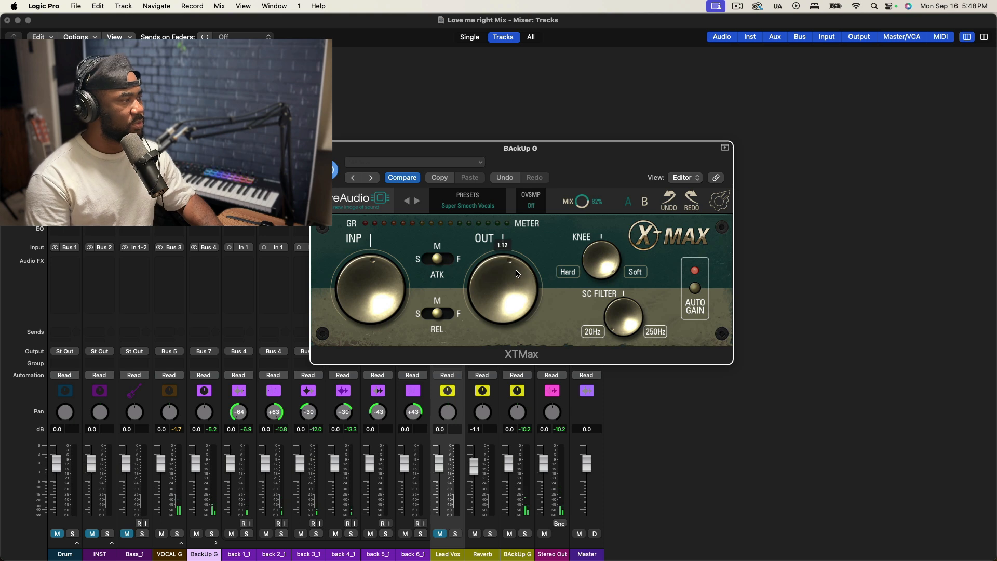
pyautogui.click(319, 148)
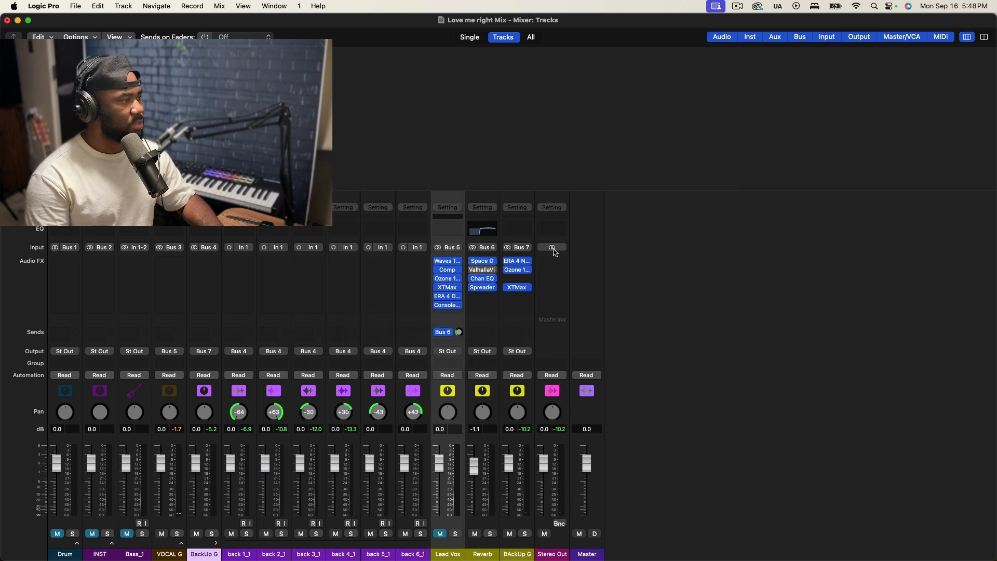
# Move the Ozone 11 Equalizer and ERA 4 Noise Remover one slot lower on BAckUp G, freeing the first insert slot
pyautogui.click(517, 270)
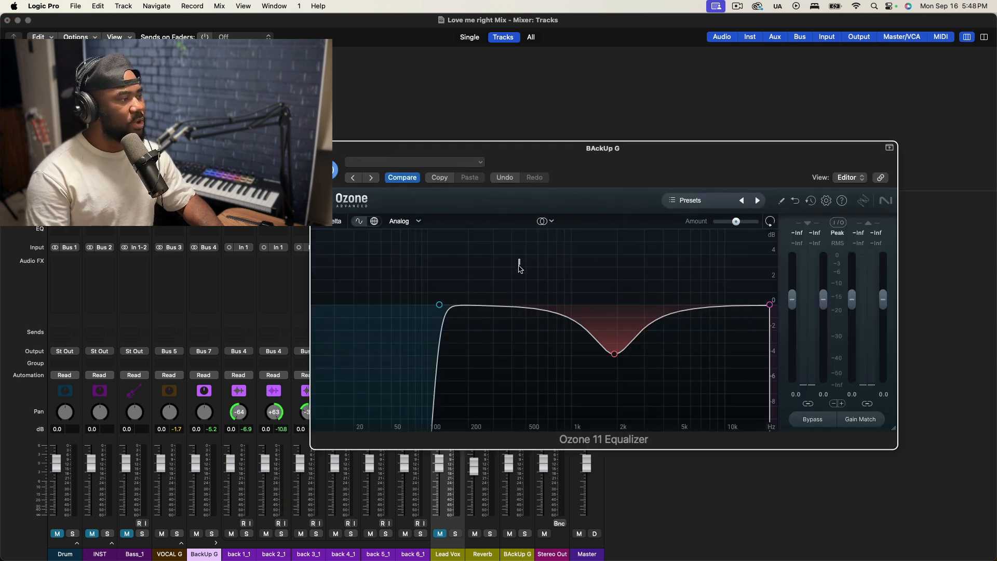
pyautogui.click(318, 148)
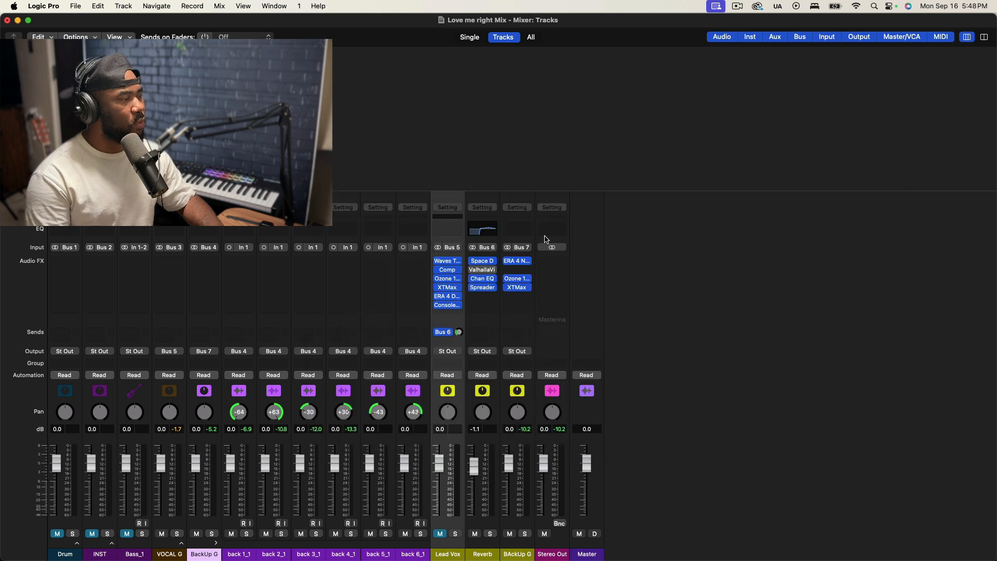
pyautogui.click(518, 261)
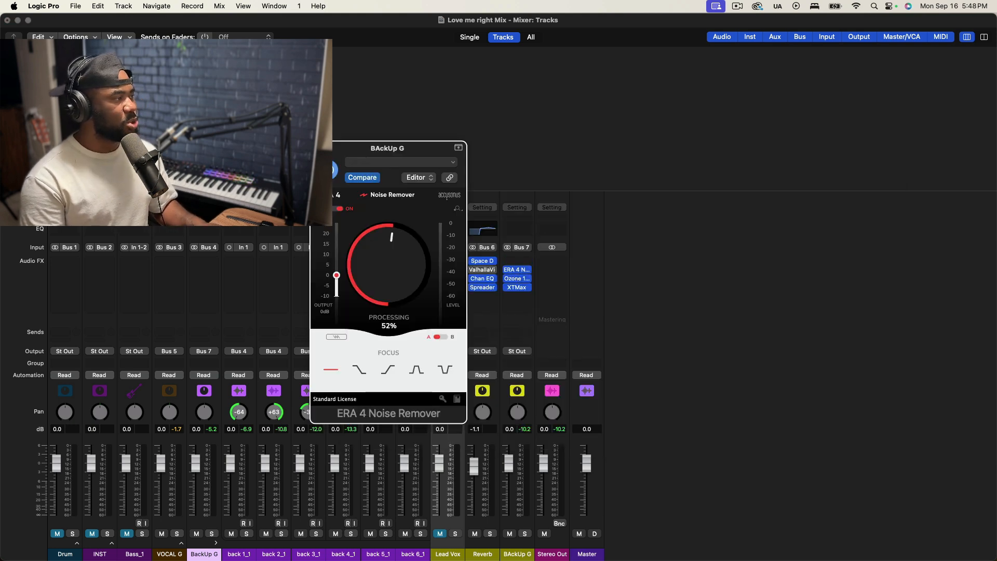
pyautogui.click(319, 148)
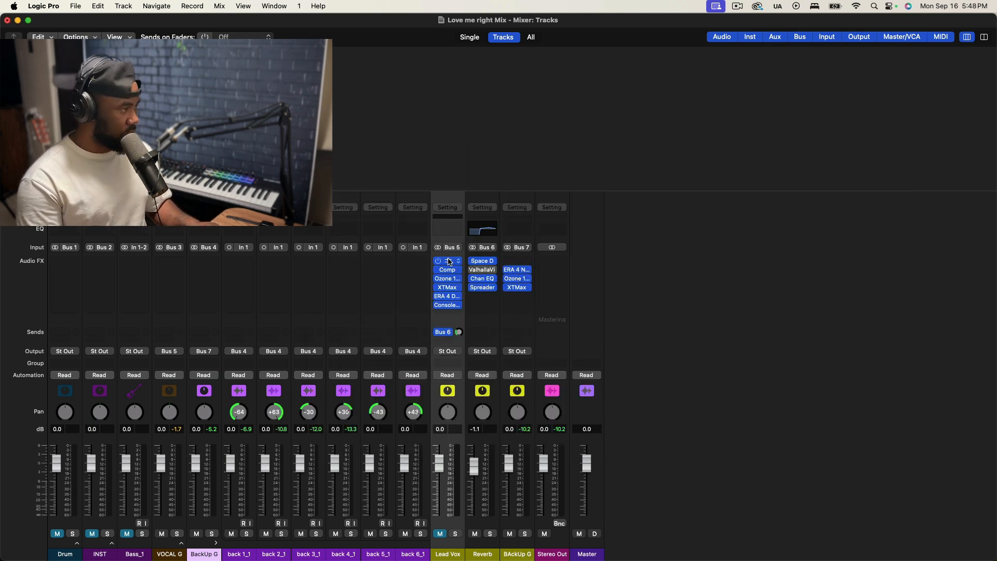
# Copy Lead Vox's Waves Tune Real-Time into BAckUp G's first insert slot and set its Note Transition to 35.5 ms
pyautogui.click(518, 261)
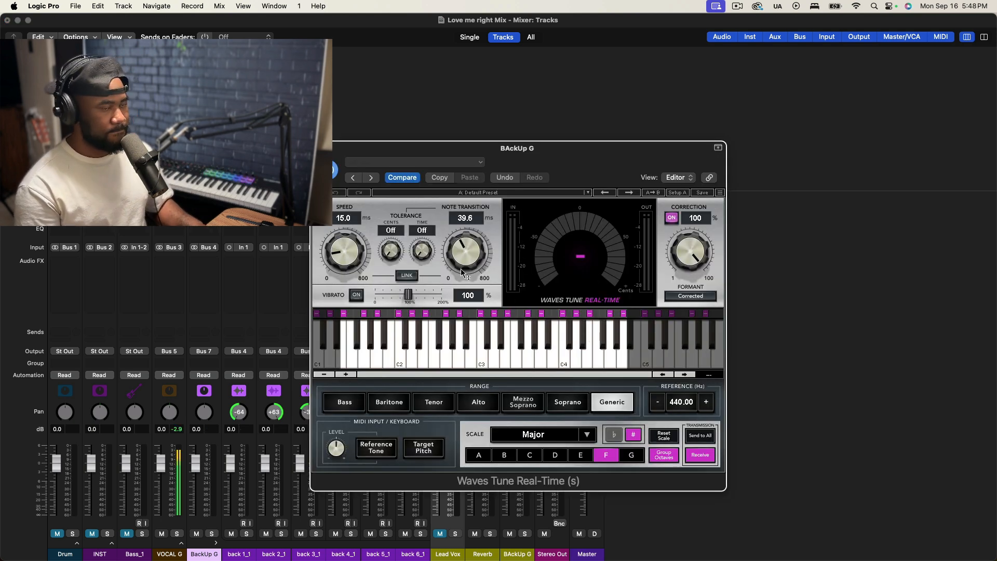
pyautogui.moveTo(458, 254); pyautogui.dragTo(459, 258)
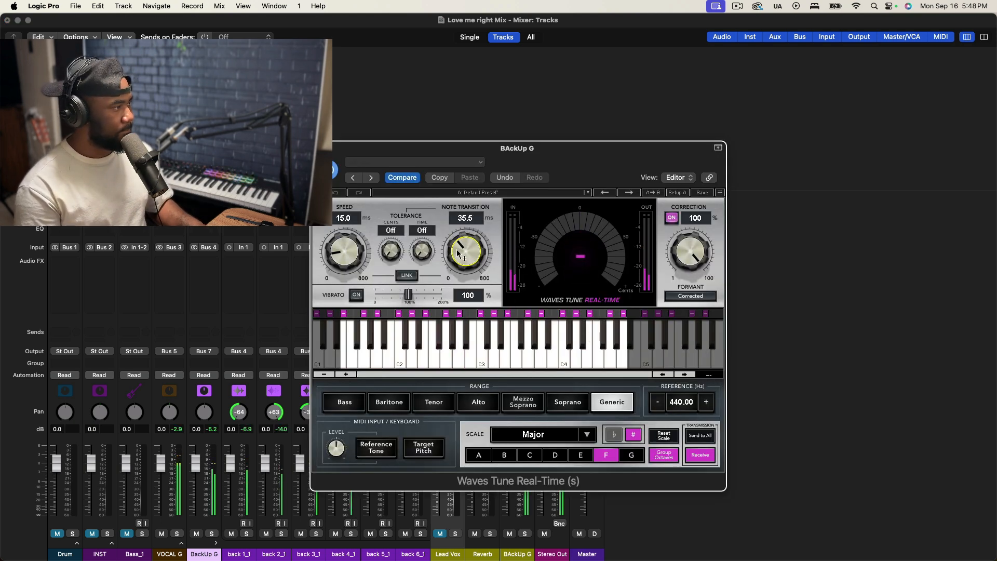
pyautogui.click(319, 148)
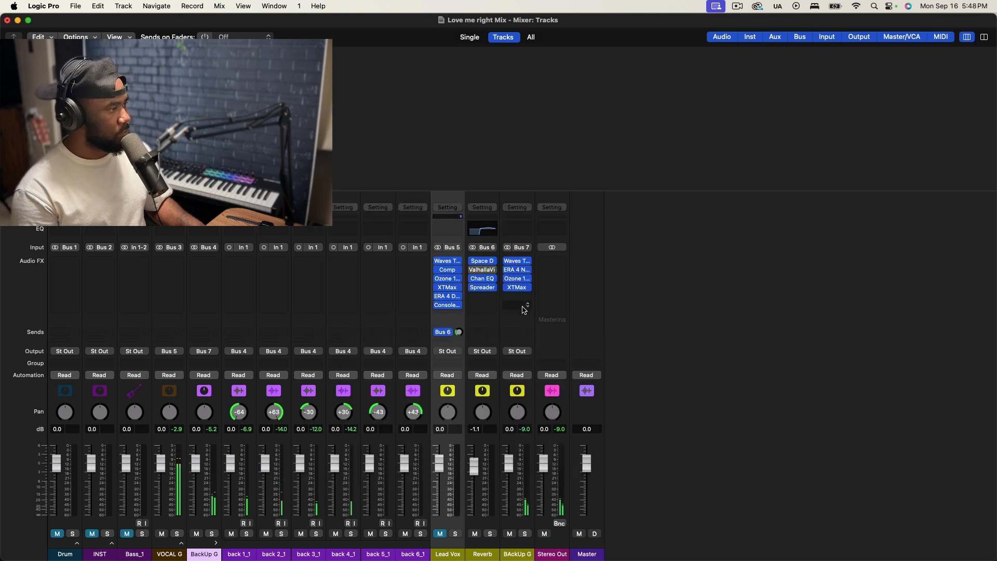
# Try a stereo Chorus below XTMax on the BAckUp G aux with the Pad Enchancer preset
pyautogui.click(524, 308)
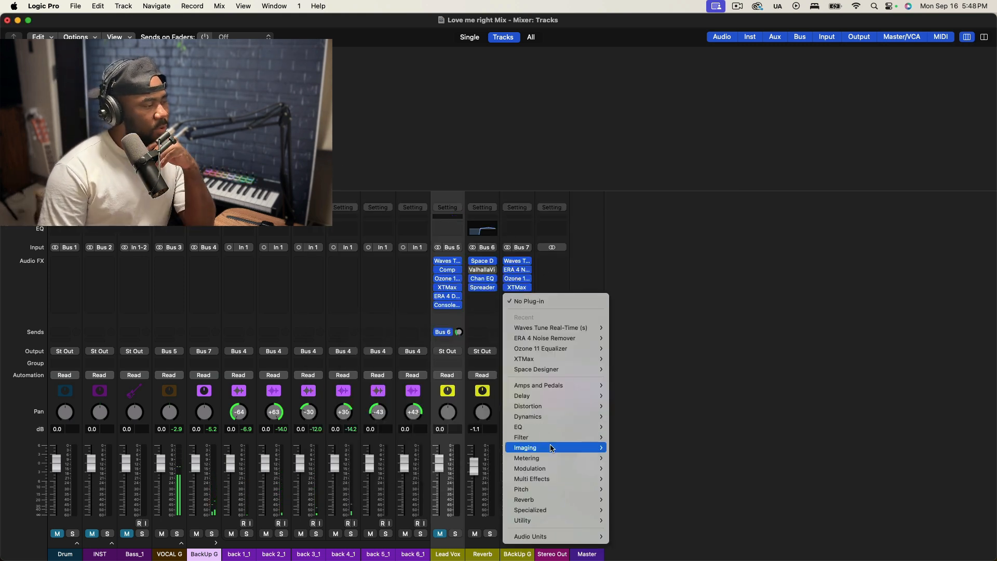
pyautogui.moveTo(576, 479)
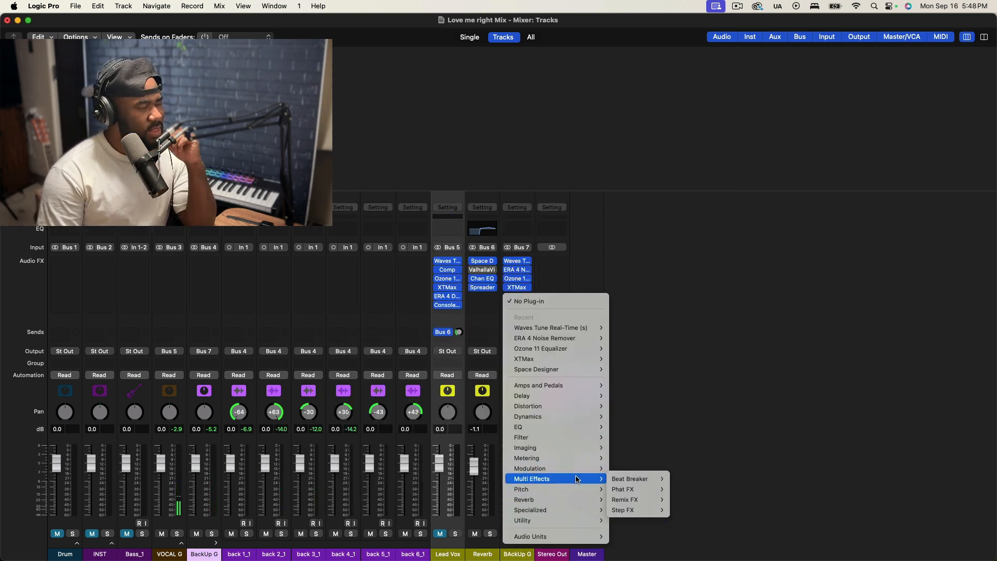
pyautogui.moveTo(655, 446)
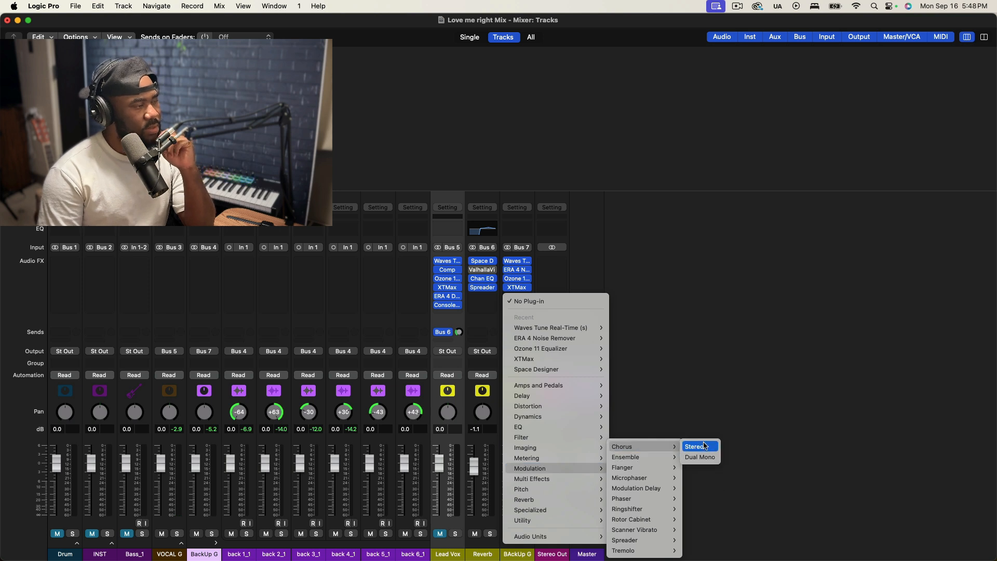
pyautogui.click(701, 447)
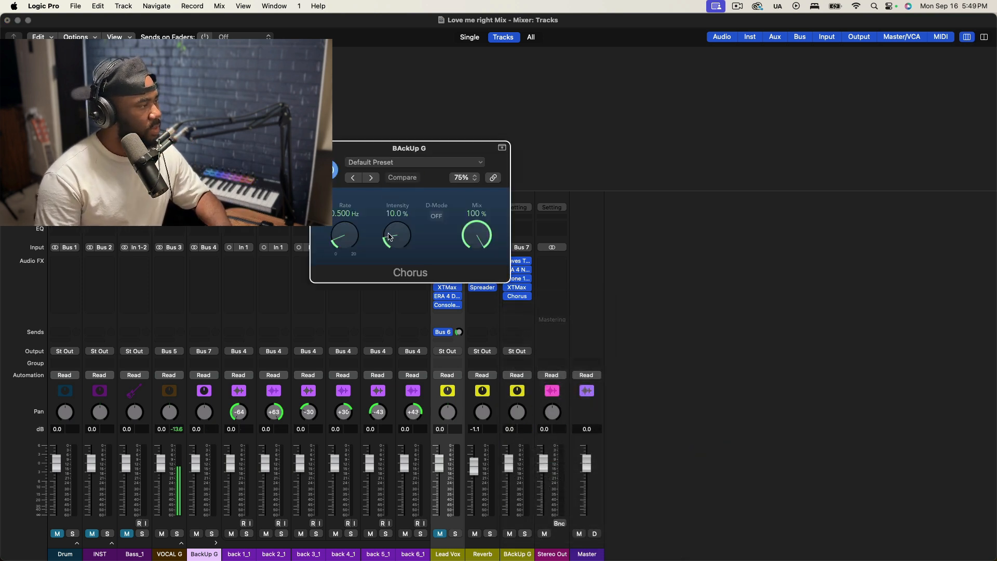
pyautogui.moveTo(391, 235); pyautogui.dragTo(393, 244)
pyautogui.click(391, 162)
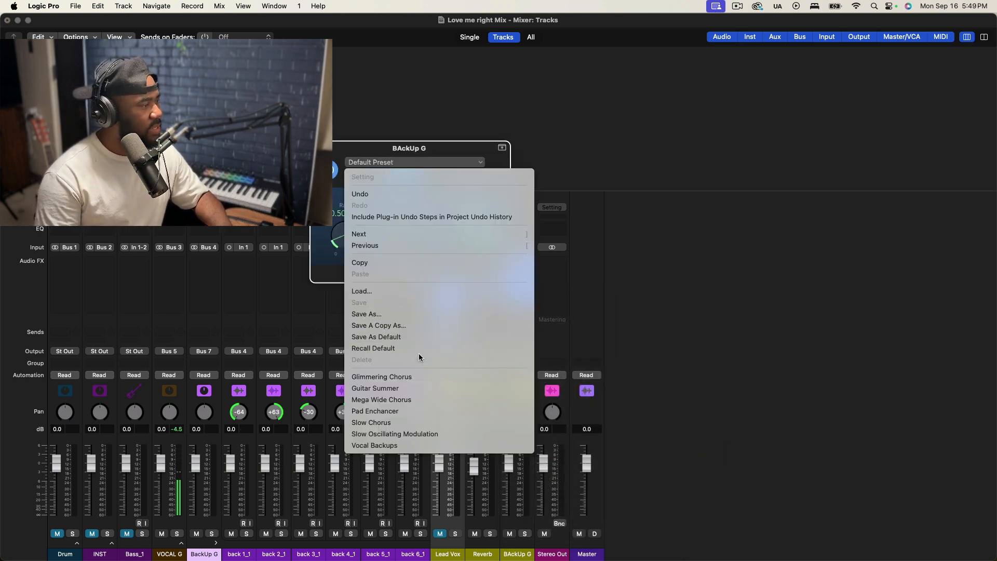
pyautogui.press('Escape')
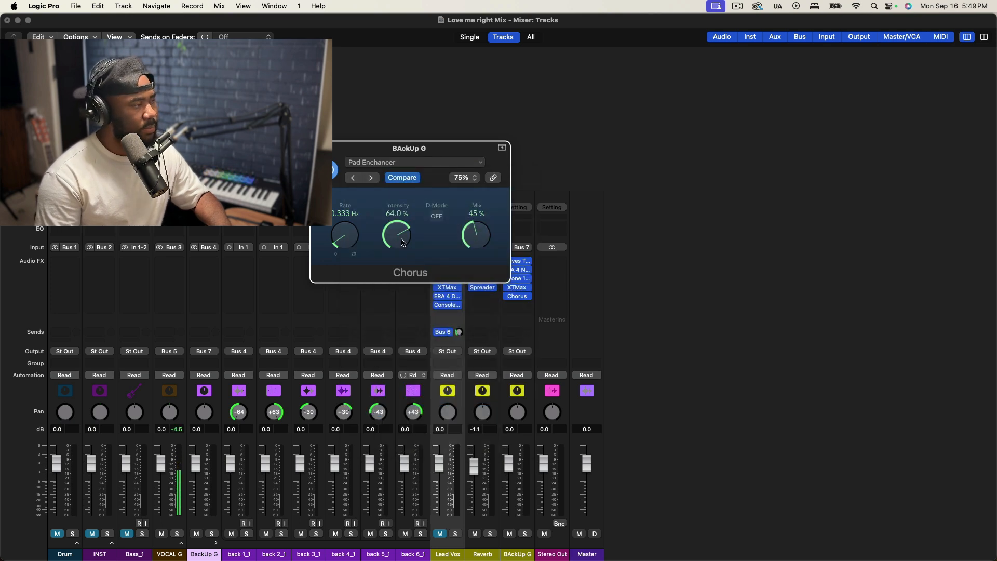
# Audition the Chorus with its Intensity set to 9.0 %, close it, and remove the plug-in from the BAckUp G aux
pyautogui.press('space')
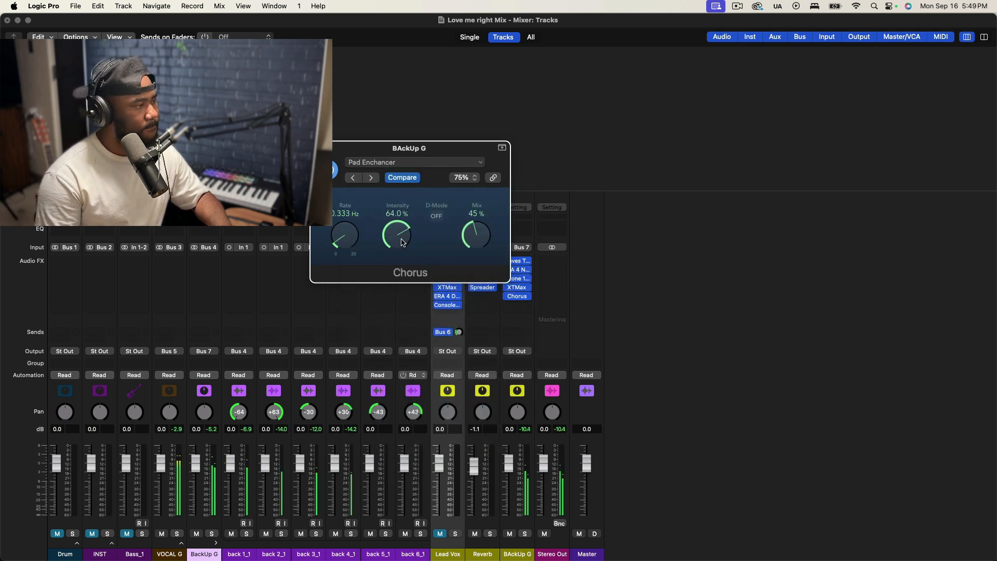
pyautogui.moveTo(401, 243); pyautogui.dragTo(398, 317)
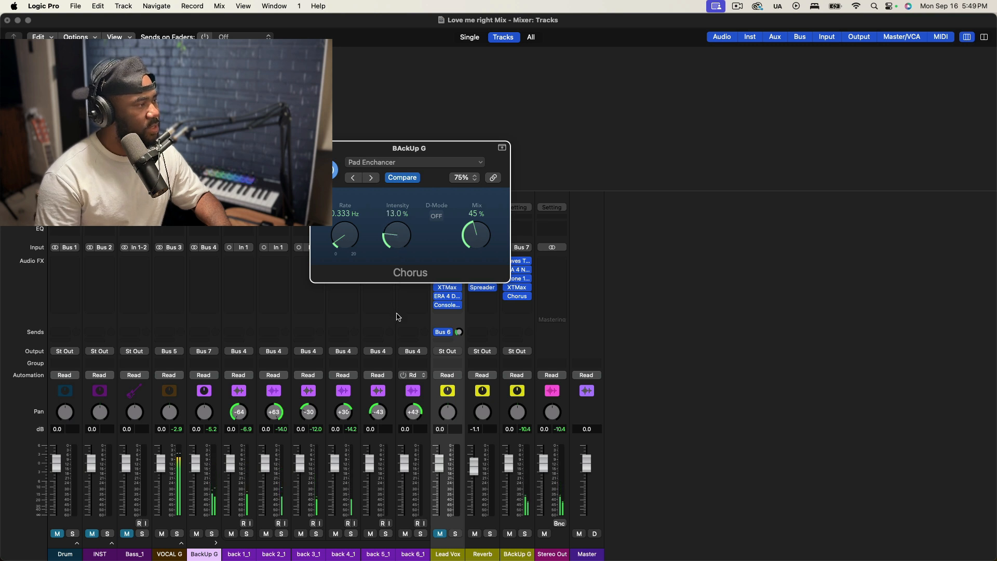
pyautogui.moveTo(396, 251); pyautogui.dragTo(395, 259)
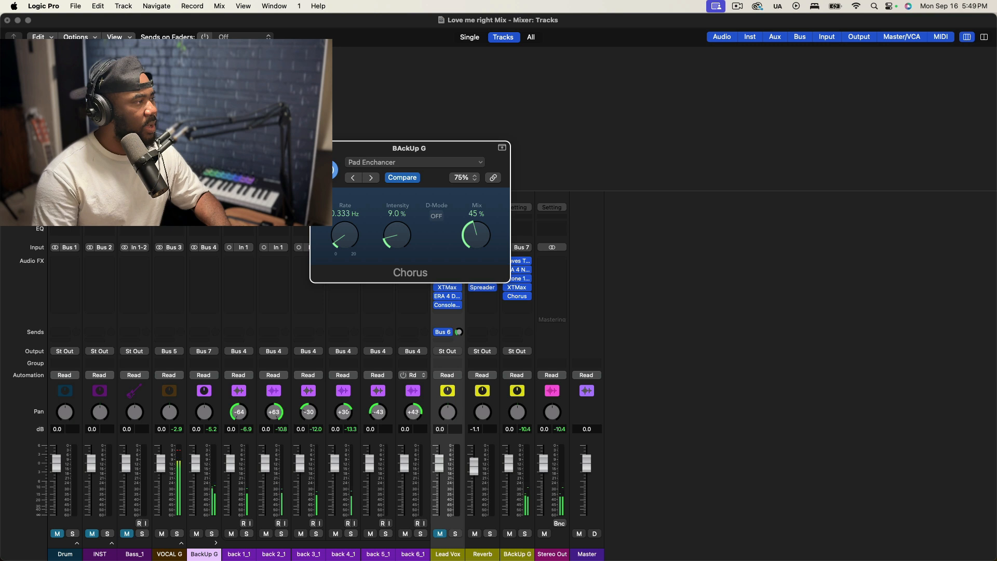
pyautogui.click(317, 148)
pyautogui.click(528, 297)
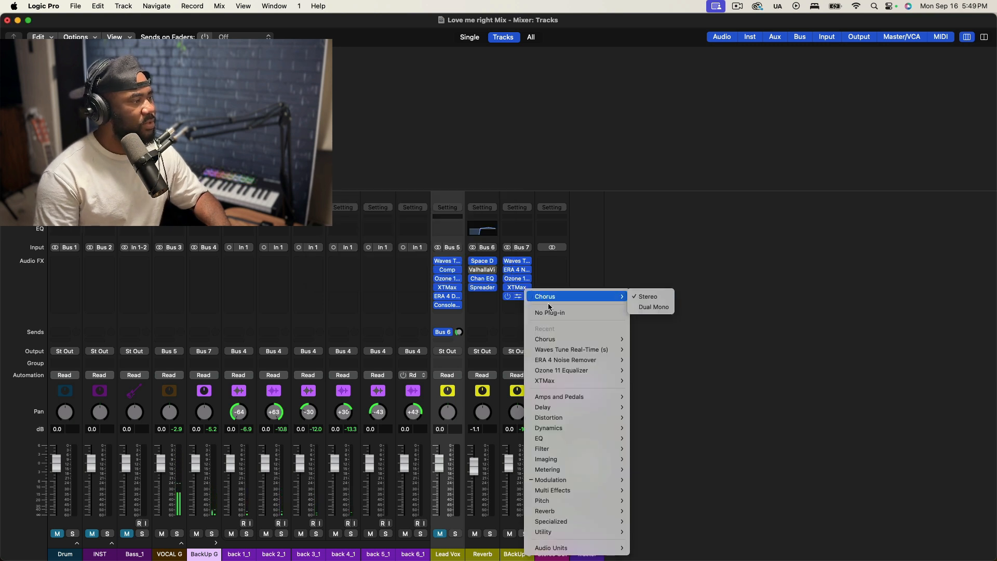
pyautogui.click(550, 312)
# Add a send to Bus 8 on the BAckUp G aux
pyautogui.click(511, 332)
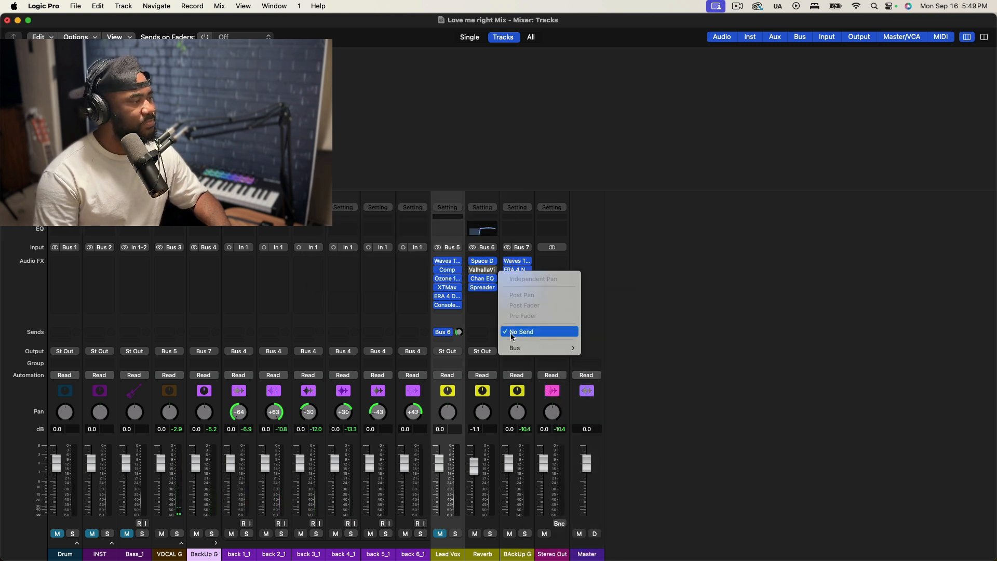
pyautogui.moveTo(537, 349)
pyautogui.click(600, 223)
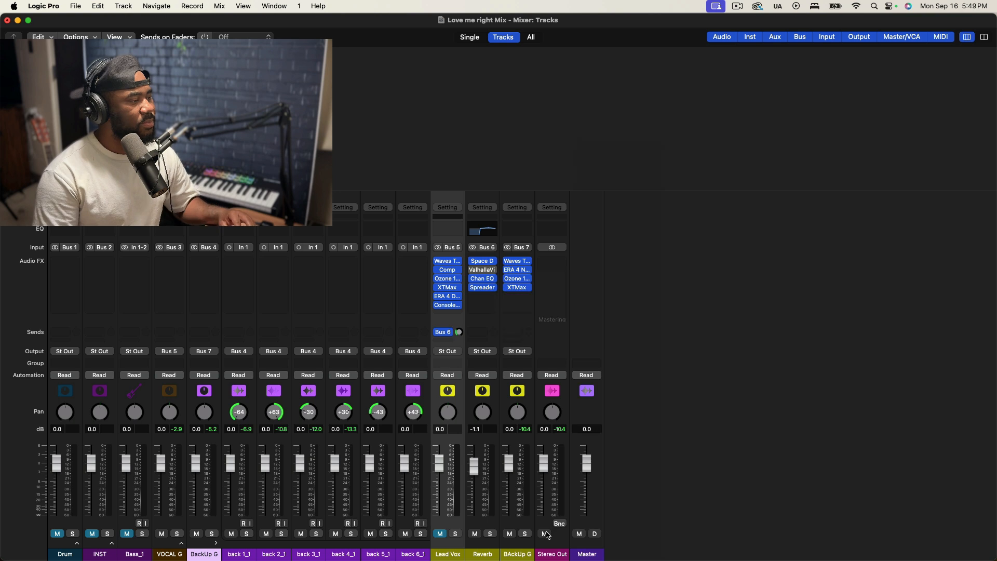
# Rename the new Bus 8 aux channel as Chorus Eff
pyautogui.doubleClick(552, 554)
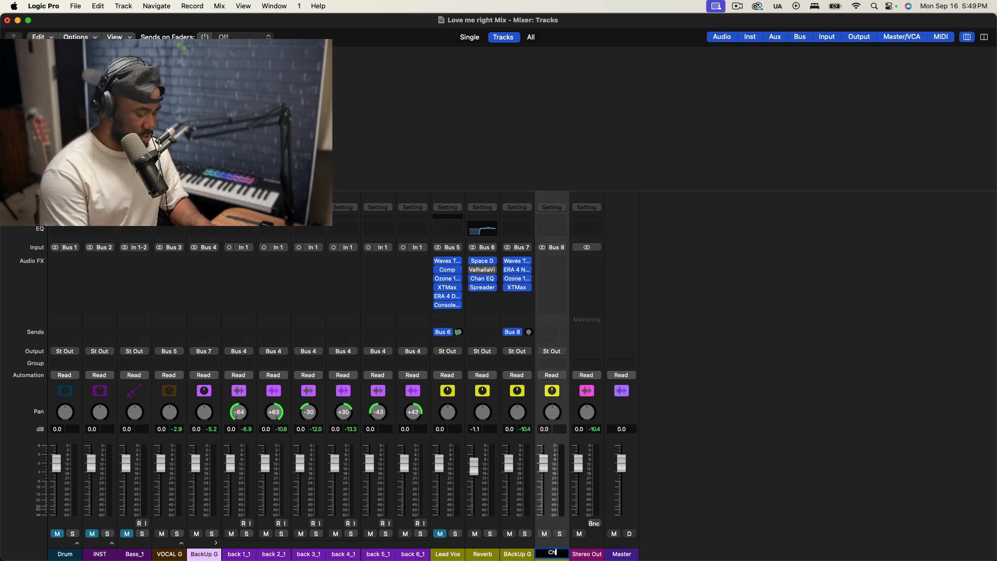
pyautogui.write('Chorus E')
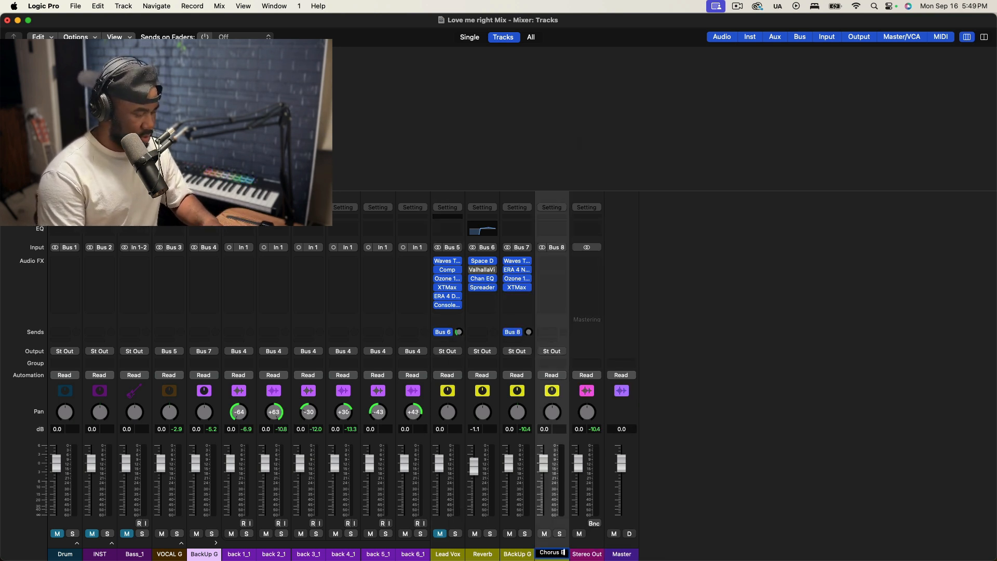
pyautogui.write('ff')
pyautogui.press('Return')
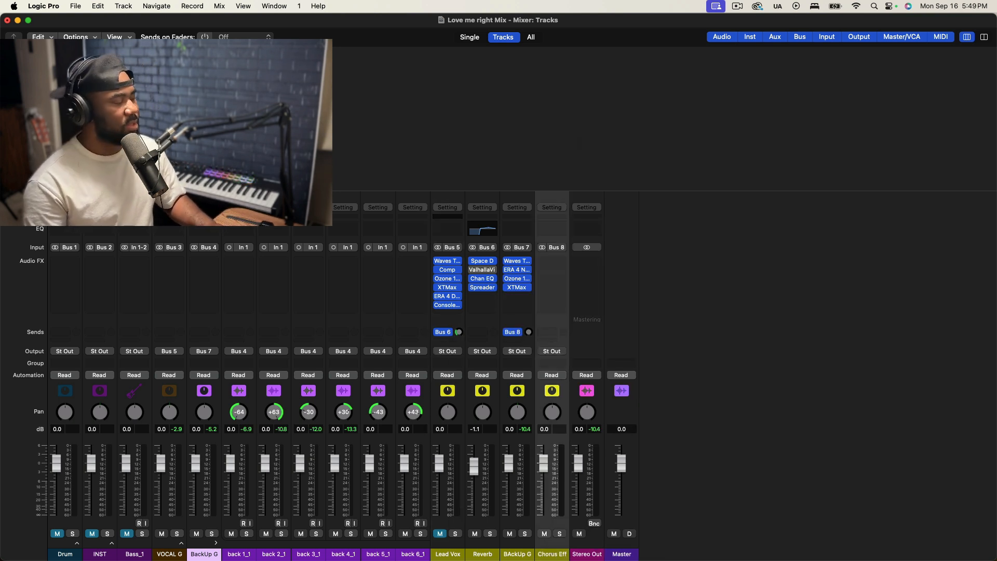
pyautogui.click(514, 341)
pyautogui.moveTo(538, 359)
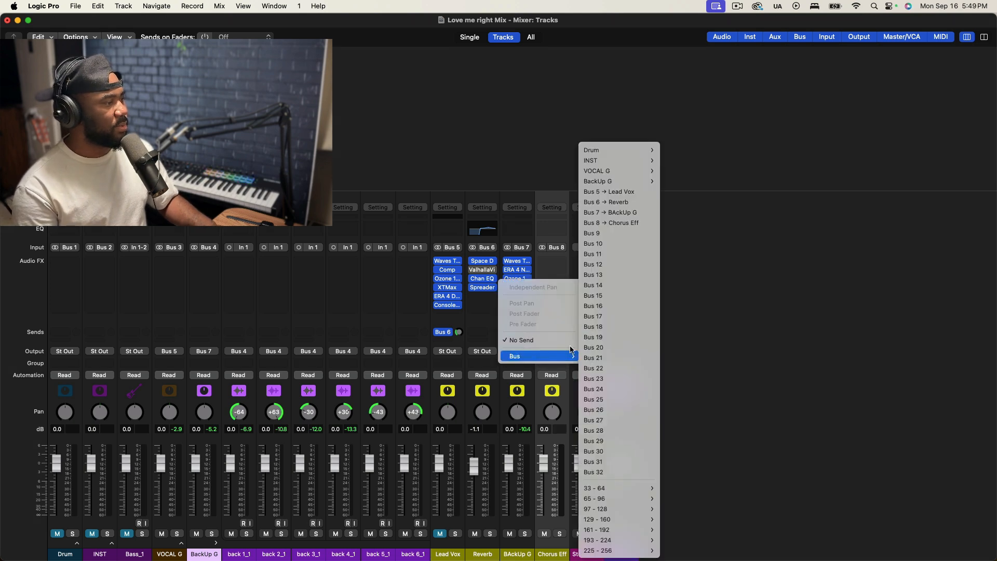
pyautogui.click(609, 332)
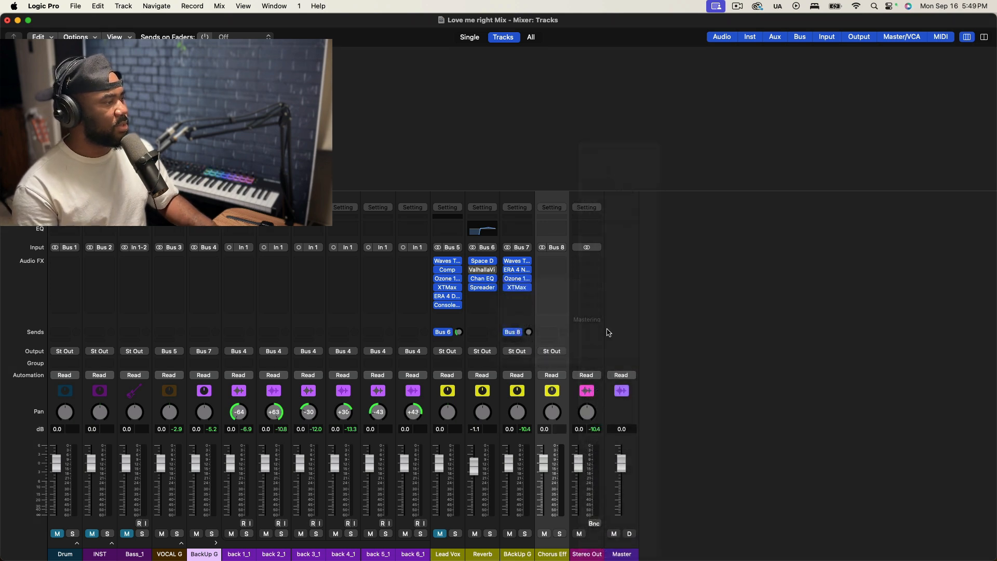
# Insert a stereo Chorus on the Chorus Eff aux and raise BAckUp G's Bus 8 send to about -14.1 dB
pyautogui.click(552, 261)
pyautogui.click(650, 294)
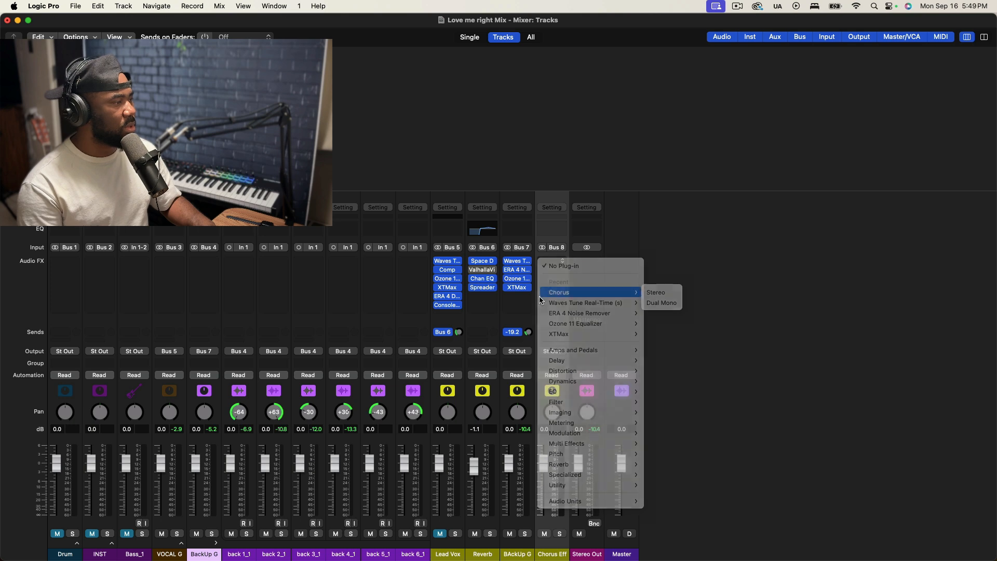
pyautogui.moveTo(528, 333)
pyautogui.mouseDown()
pyautogui.moveTo(527, 322)
pyautogui.moveTo(528, 334)
pyautogui.mouseUp()
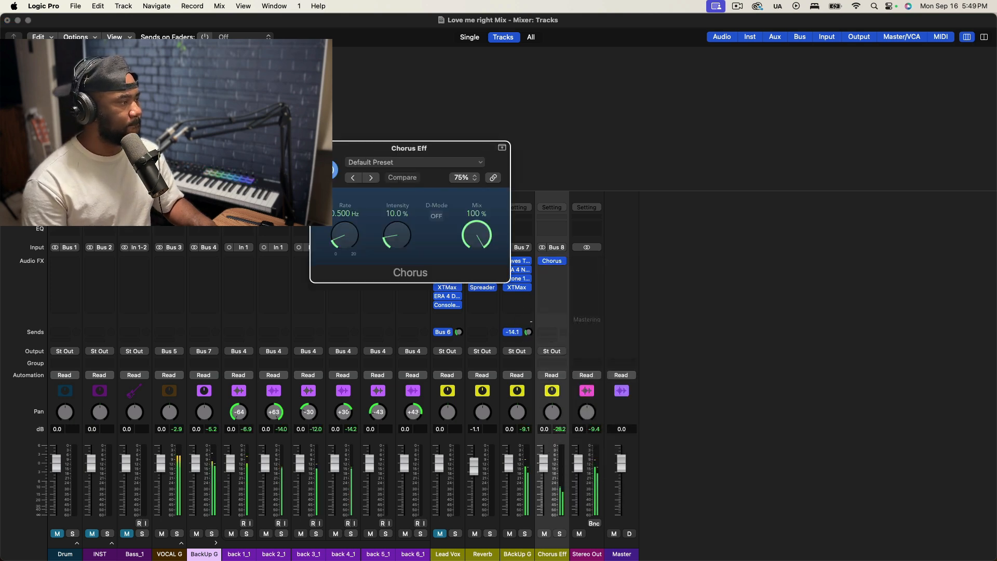
# Load the Slow Chorus preset on Chorus Eff, raise its Intensity to 29.0 %, and close the plug-in
pyautogui.click(397, 162)
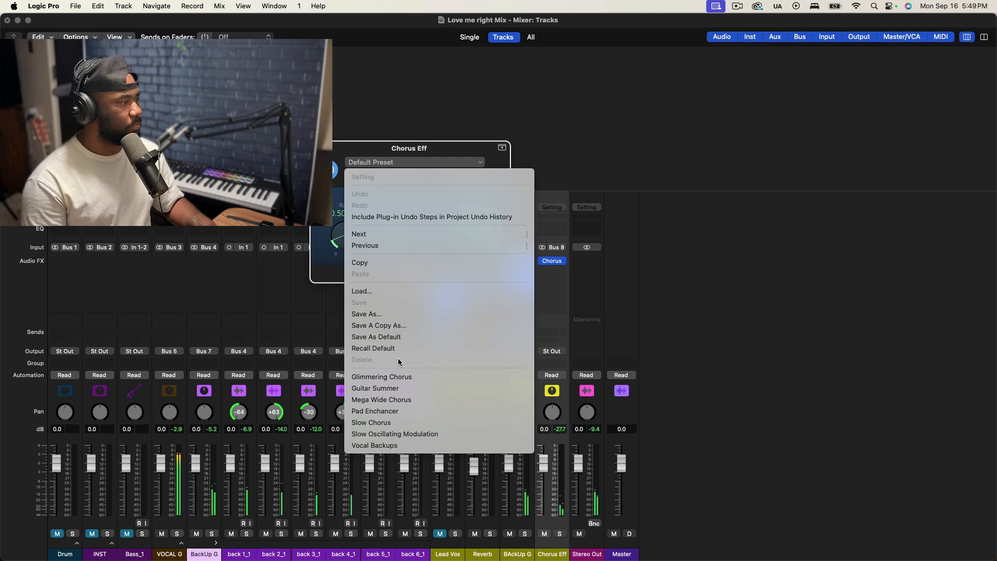
pyautogui.click(383, 422)
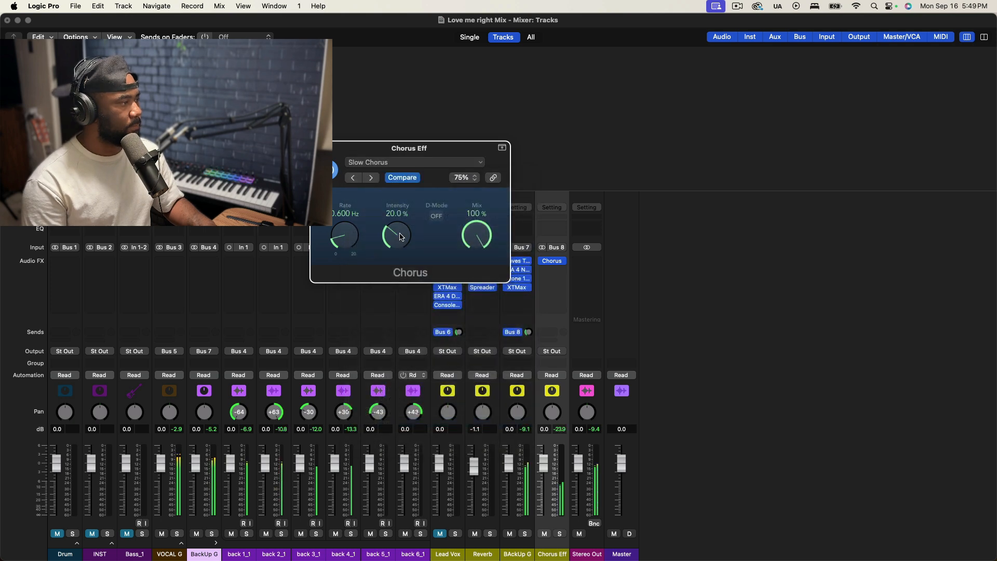
pyautogui.moveTo(402, 236); pyautogui.dragTo(401, 233)
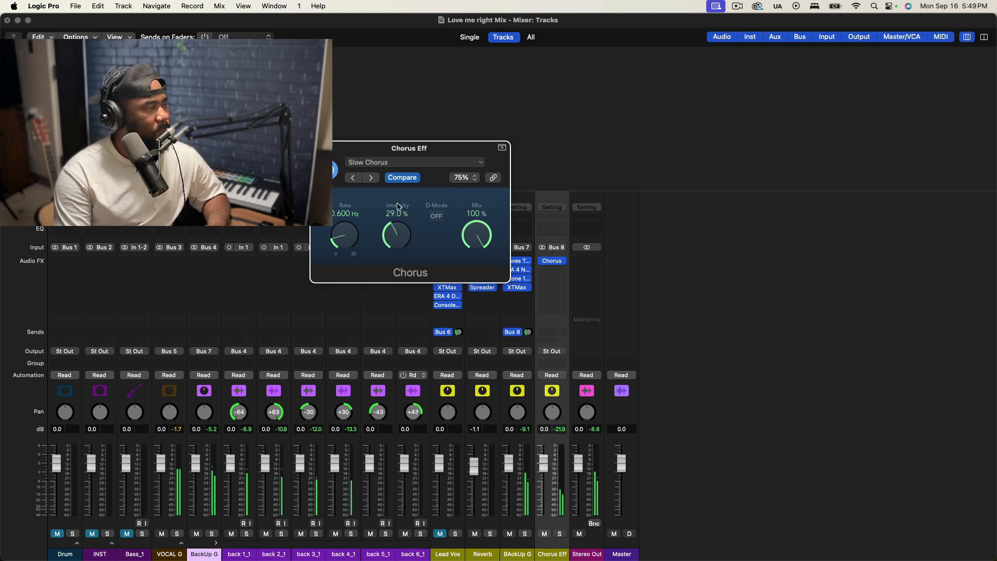
pyautogui.click(318, 148)
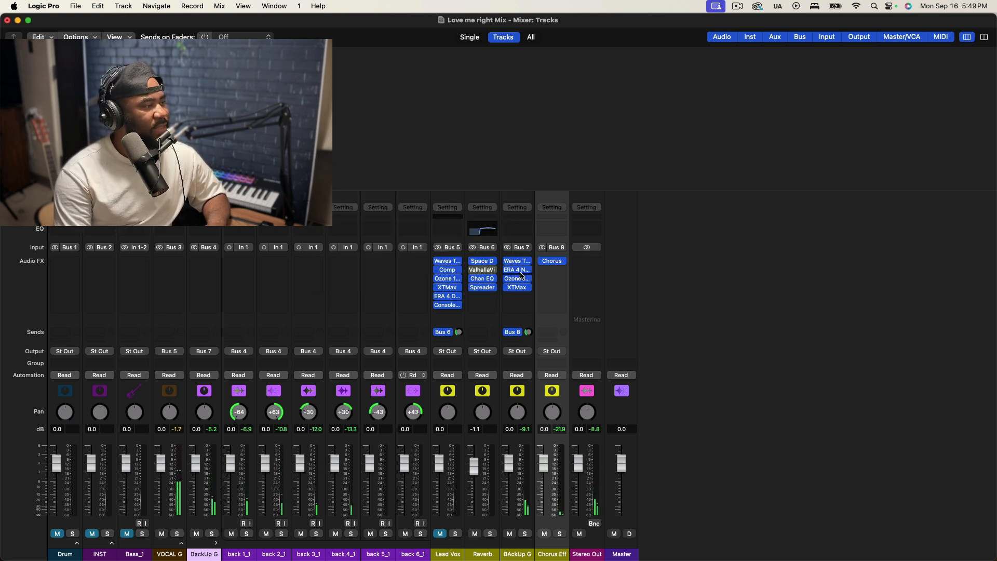
# Insert a stereo Vintage Console EQ below XTMax on the BAckUp G aux
pyautogui.click(516, 300)
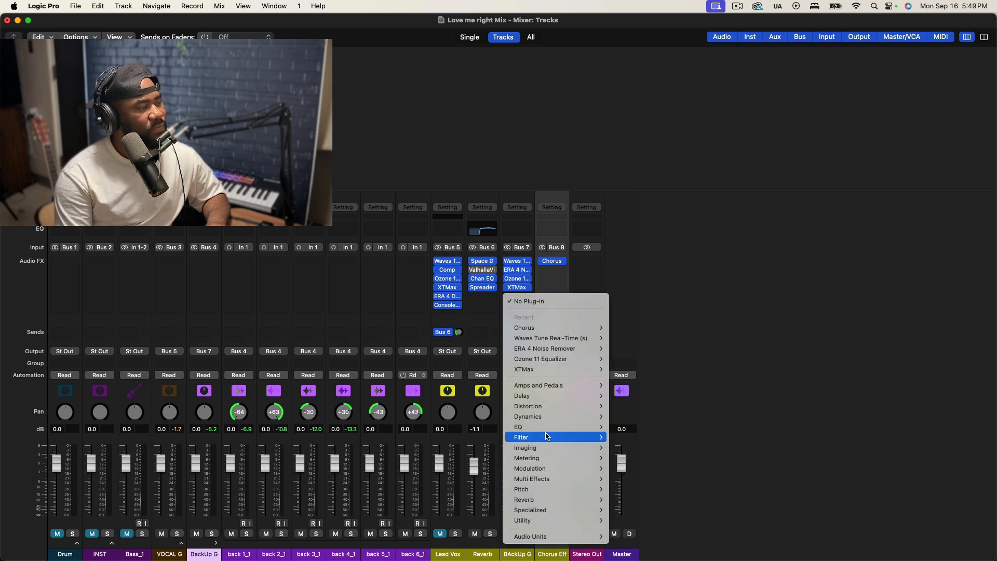
pyautogui.moveTo(545, 426)
pyautogui.moveTo(649, 468)
pyautogui.moveTo(726, 477)
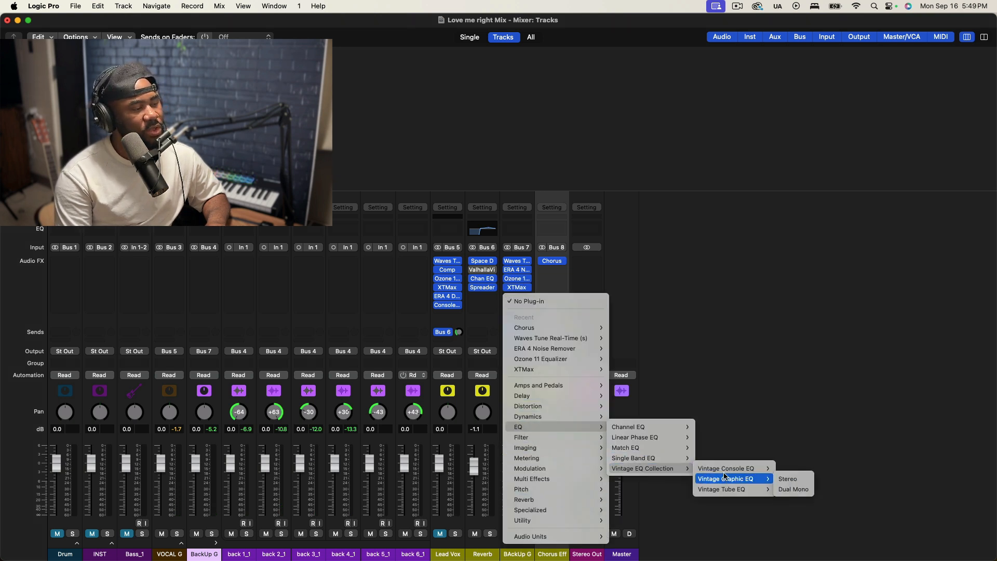
pyautogui.moveTo(761, 469)
pyautogui.click(798, 470)
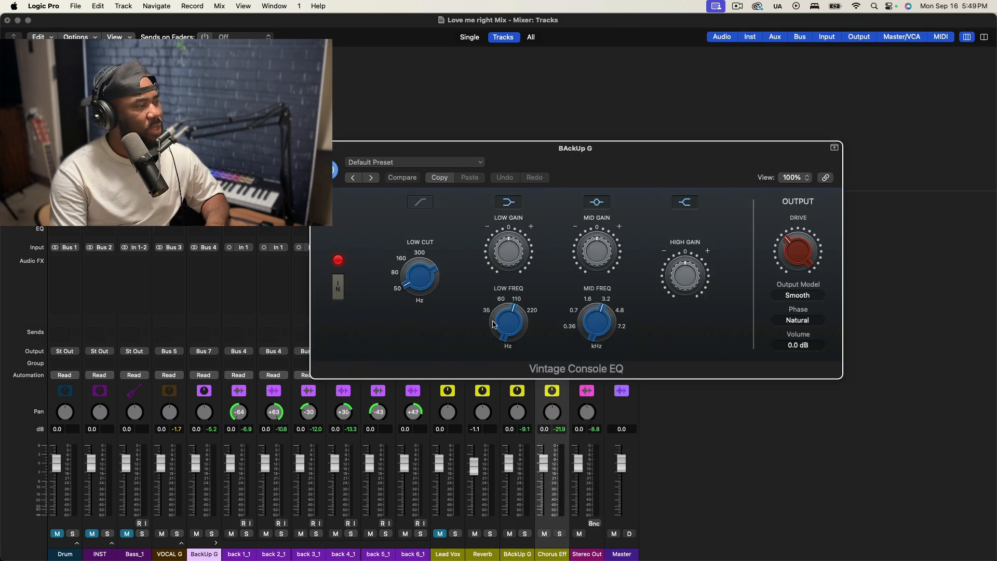
# During playback, cut the EQ's High Gain to about -2.4 dB and its low band at about 54.375 Hz
pyautogui.moveTo(685, 276)
pyautogui.moveTo(685, 277); pyautogui.dragTo(682, 286)
pyautogui.press('space')
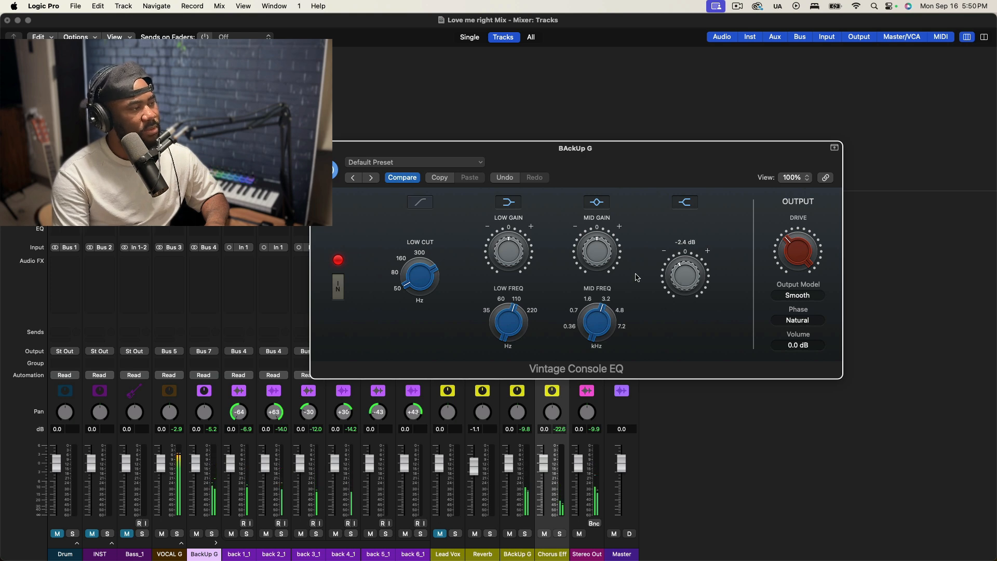
pyautogui.moveTo(521, 263); pyautogui.dragTo(504, 307)
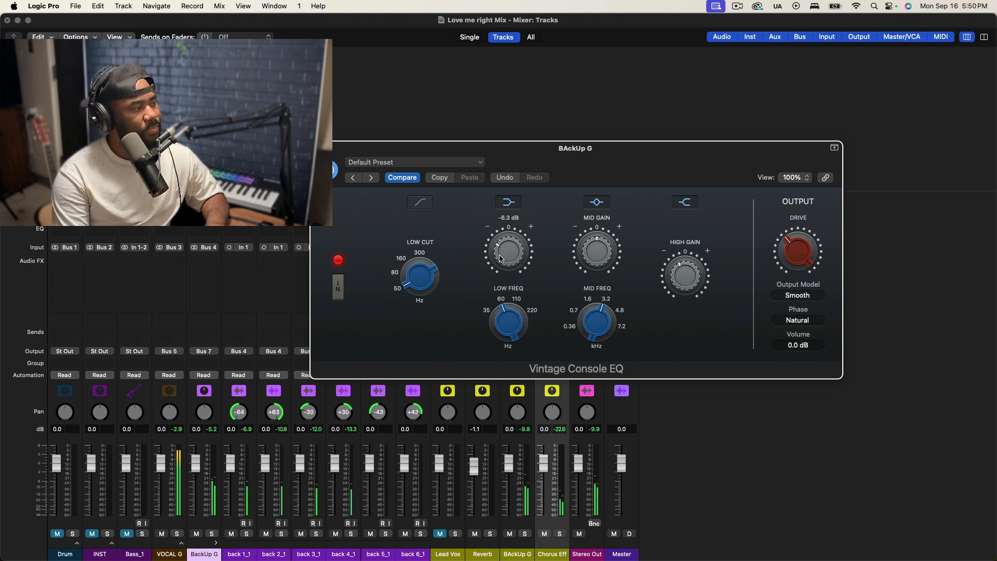
pyautogui.moveTo(501, 262); pyautogui.dragTo(503, 331)
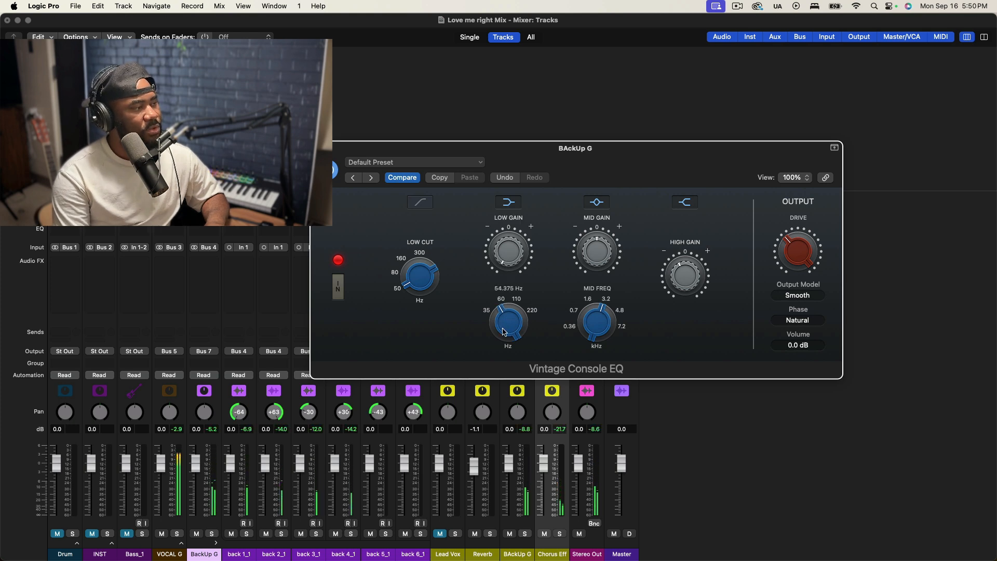
# Lower the EQ's mid frequency, try different Mid Gain amounts, and reduce the High Gain to about -5.7 dB
pyautogui.moveTo(598, 318); pyautogui.dragTo(595, 333)
pyautogui.moveTo(598, 250); pyautogui.dragTo(589, 283)
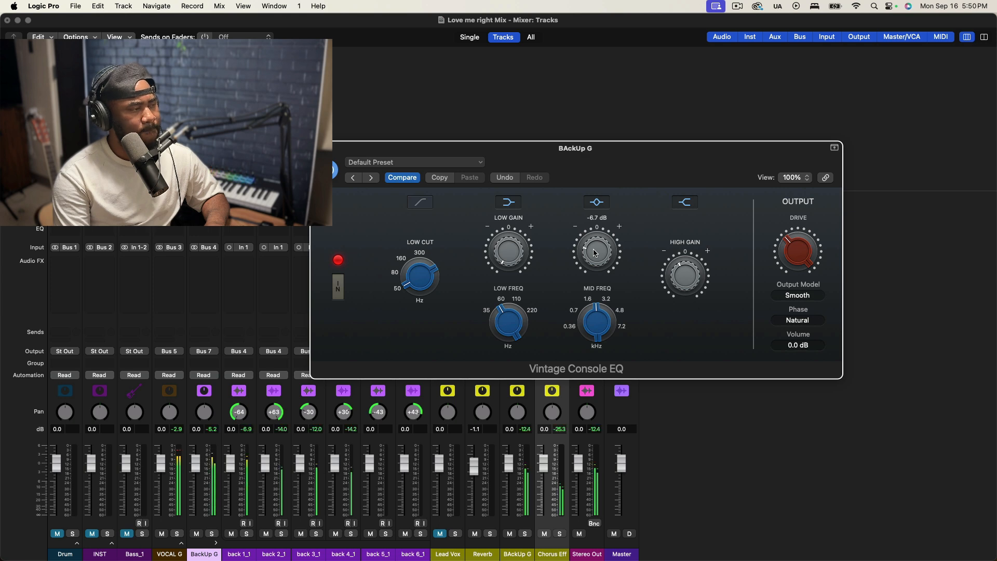
pyautogui.moveTo(595, 253); pyautogui.dragTo(612, 222)
pyautogui.moveTo(679, 275); pyautogui.dragTo(674, 292)
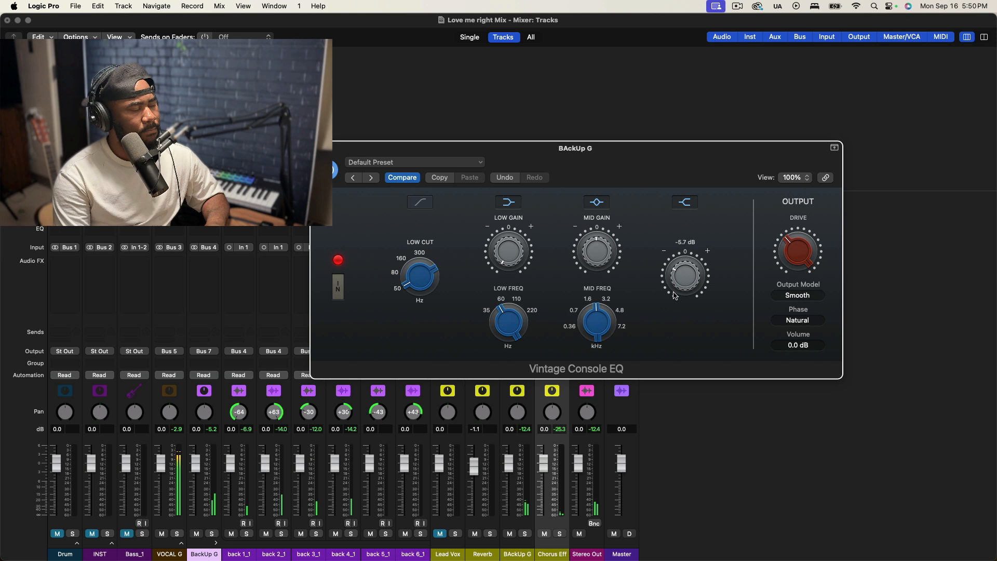
pyautogui.moveTo(599, 253); pyautogui.dragTo(595, 280)
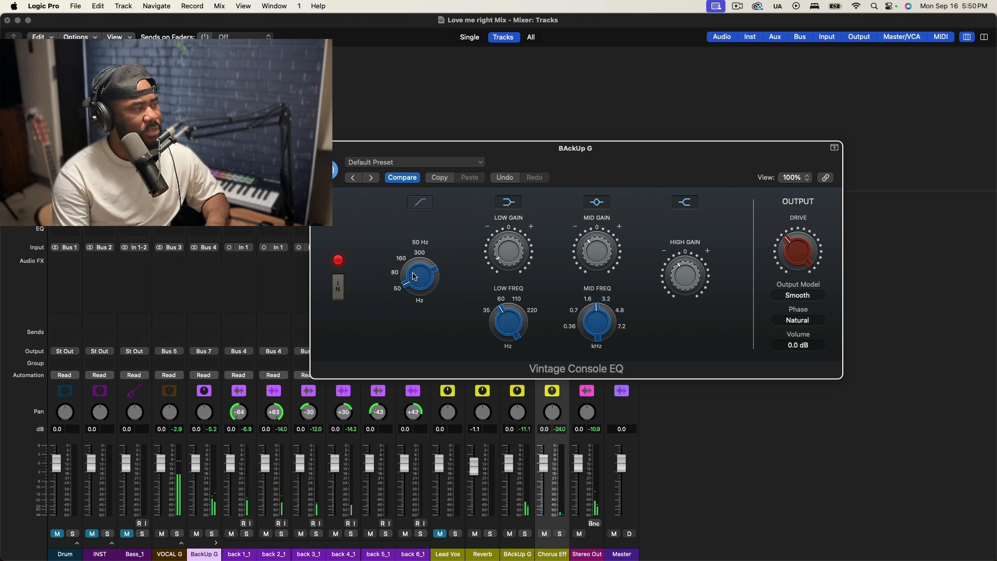
# Enable the low cut at about 160 Hz, readjust the Low Gain, and close the Vintage Console EQ
pyautogui.moveTo(416, 276); pyautogui.dragTo(449, 208)
pyautogui.click(416, 204)
pyautogui.moveTo(503, 264); pyautogui.dragTo(504, 243)
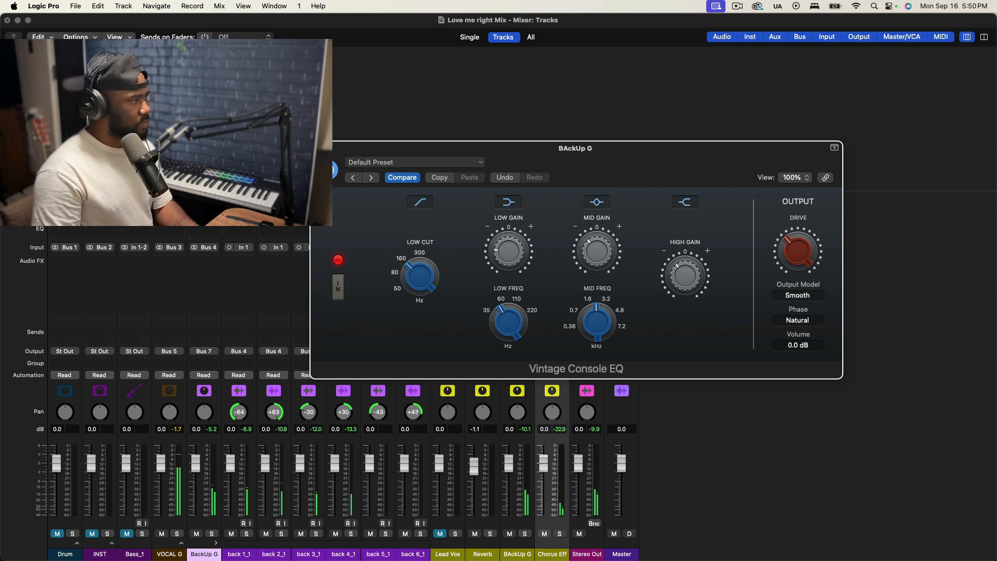
pyautogui.click(318, 148)
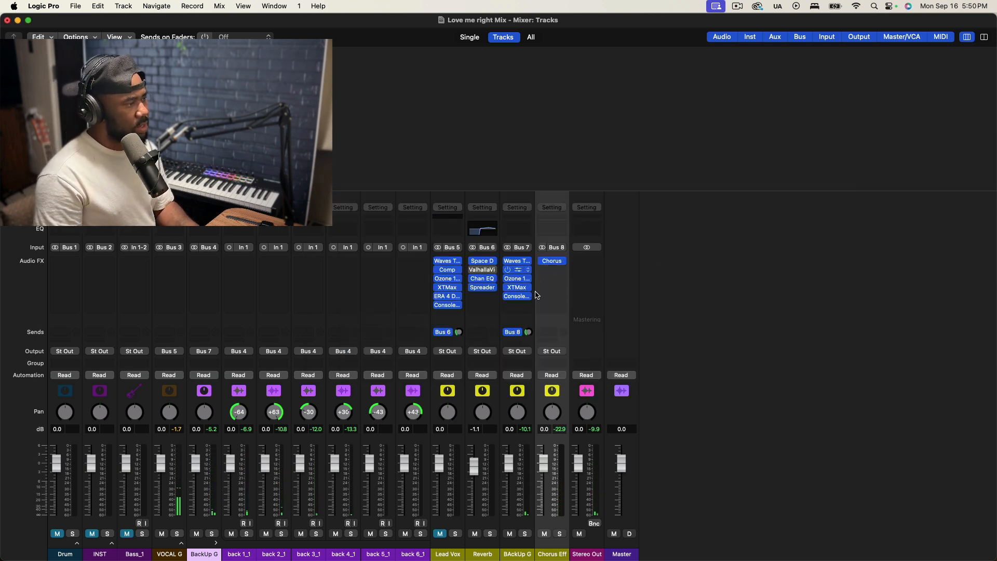
# On BAckUp G, raise the Bus 8 send to about -10.9 dB and add a Bus 6 Reverb send at about -18.5 dB
pyautogui.moveTo(529, 333); pyautogui.dragTo(529, 328)
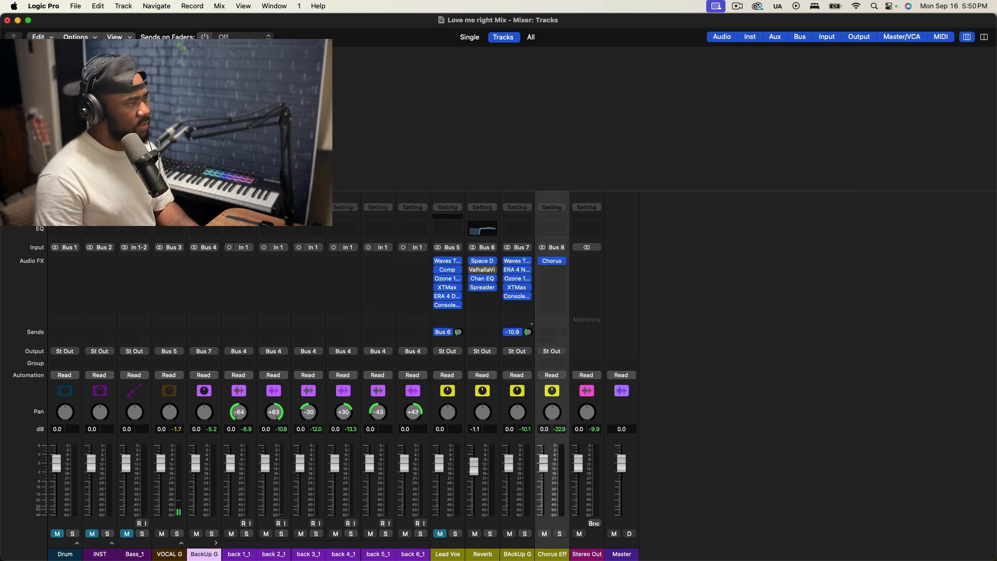
pyautogui.click(516, 343)
pyautogui.moveTo(540, 356)
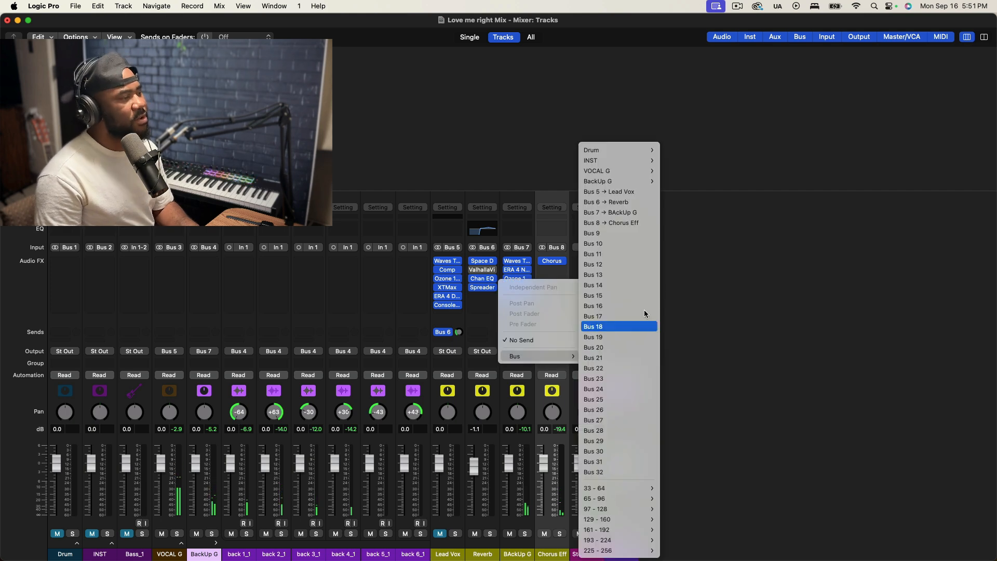
pyautogui.click(648, 204)
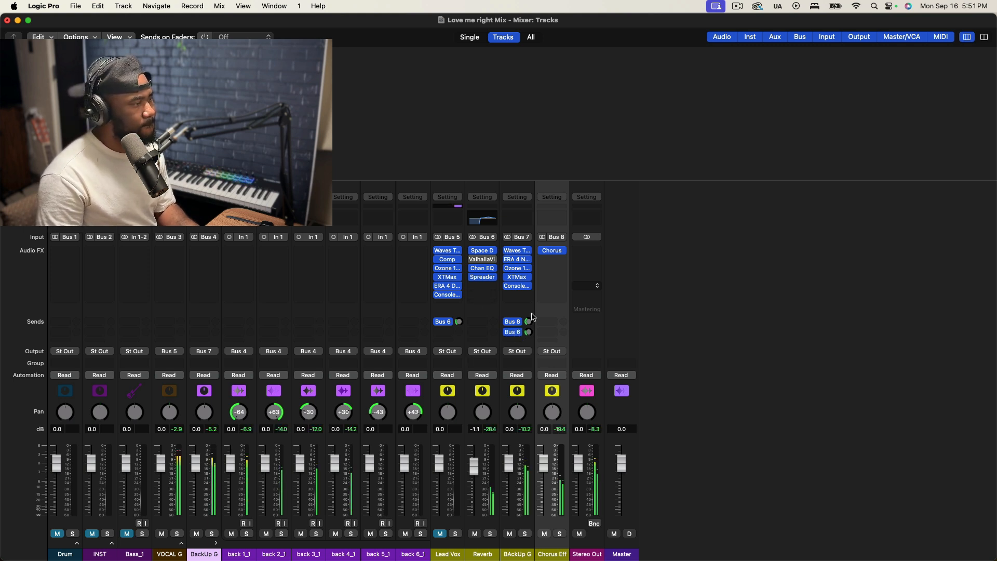
pyautogui.click(528, 332)
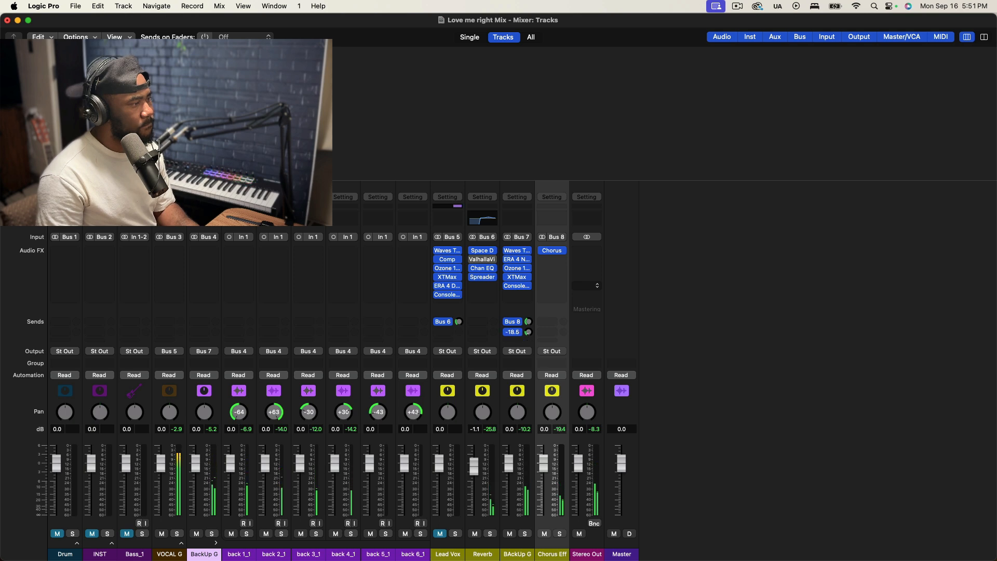
# Adjust the Dry level of Space Designer on the Reverb aux to about -12.5 dB and close the plug-in
pyautogui.click(494, 252)
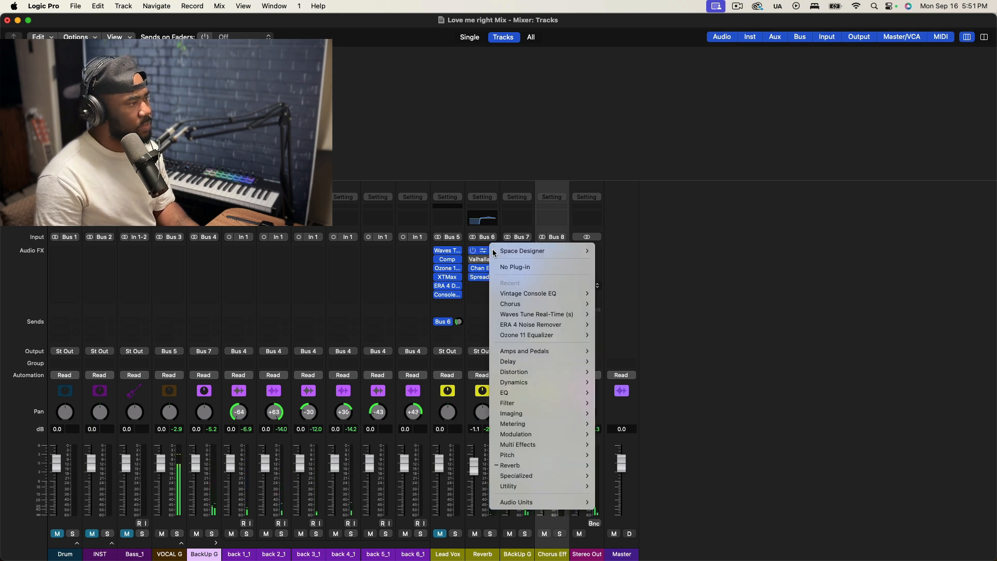
pyautogui.click(485, 253)
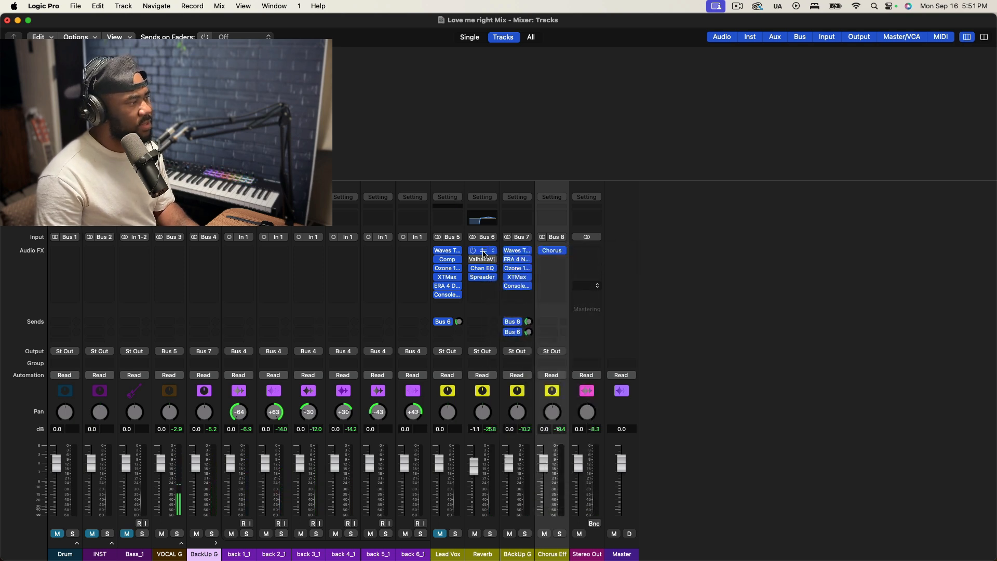
pyautogui.click(484, 254)
pyautogui.moveTo(773, 493); pyautogui.dragTo(775, 476)
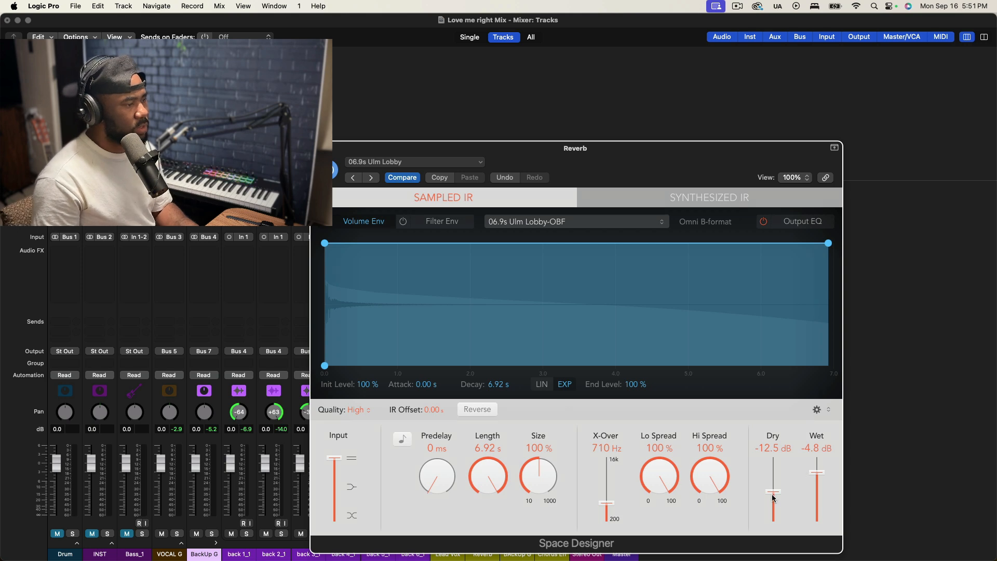
pyautogui.moveTo(773, 498); pyautogui.dragTo(773, 500)
pyautogui.click(318, 148)
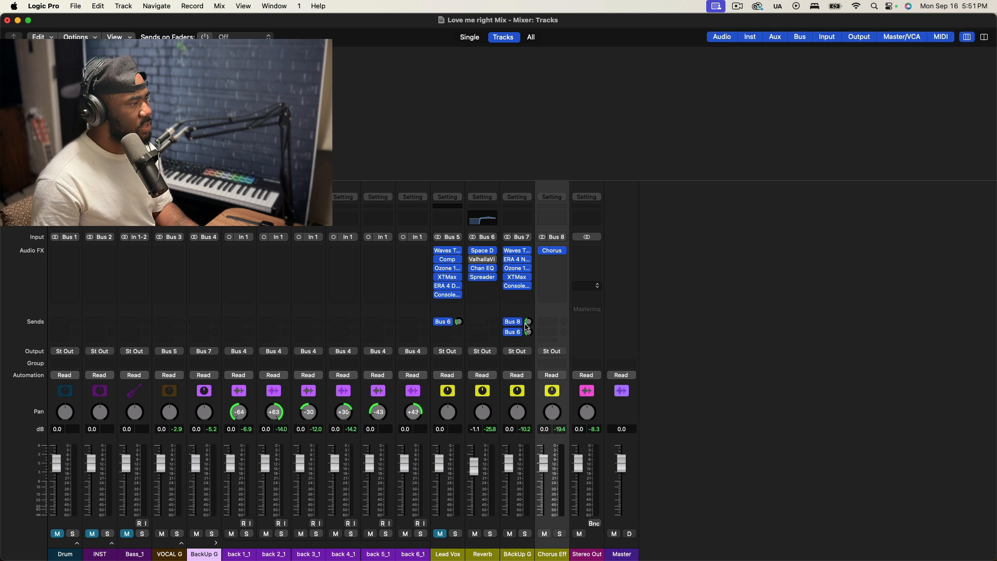
# During playback with Lead Vox unmuted, set BAckUp G's Bus 6 send to about -22.1 dB and its fader to -3.0 dB
pyautogui.press('space')
pyautogui.moveTo(528, 334); pyautogui.dragTo(528, 334)
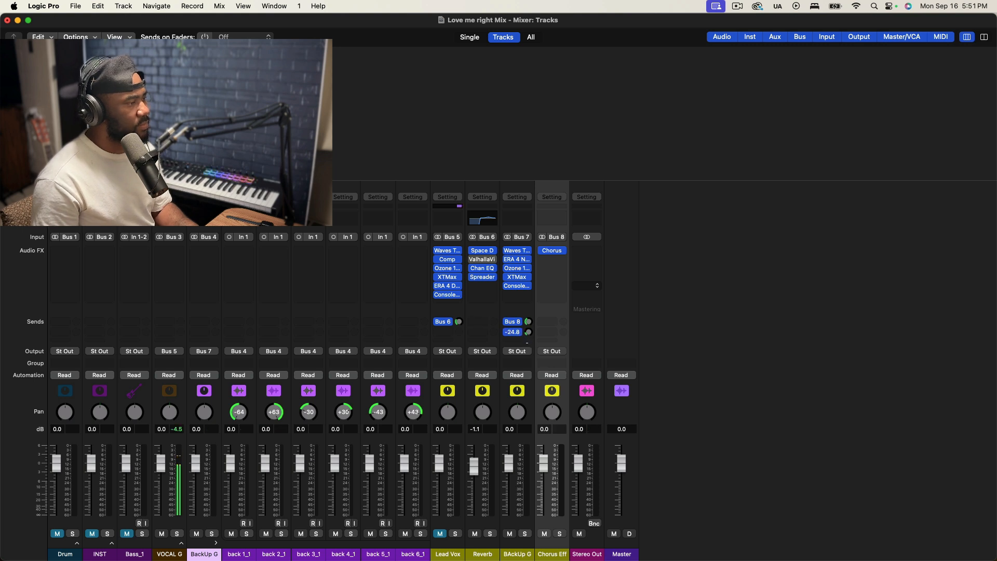
pyautogui.click(441, 534)
pyautogui.moveTo(528, 332); pyautogui.dragTo(528, 330)
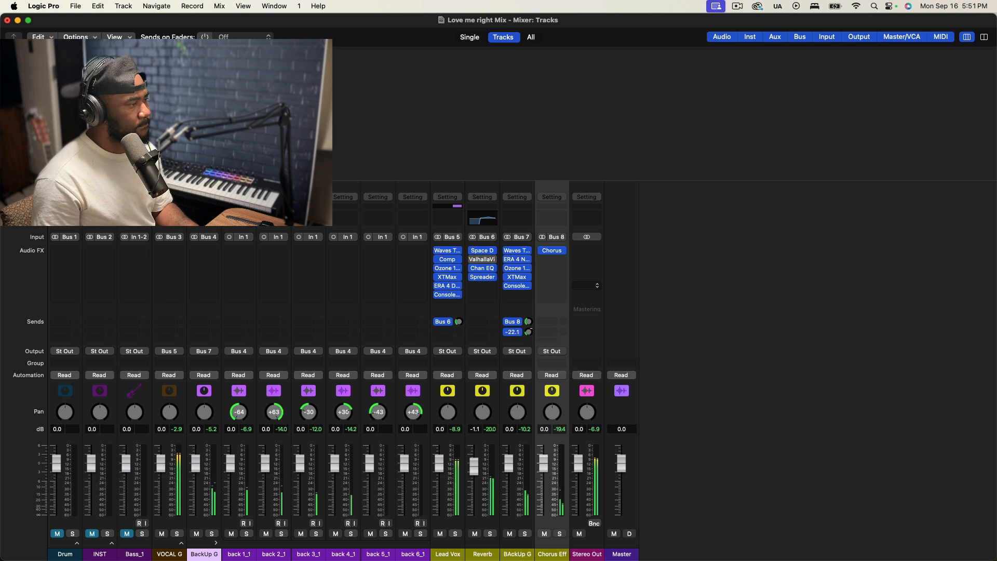
pyautogui.moveTo(510, 462); pyautogui.dragTo(510, 470)
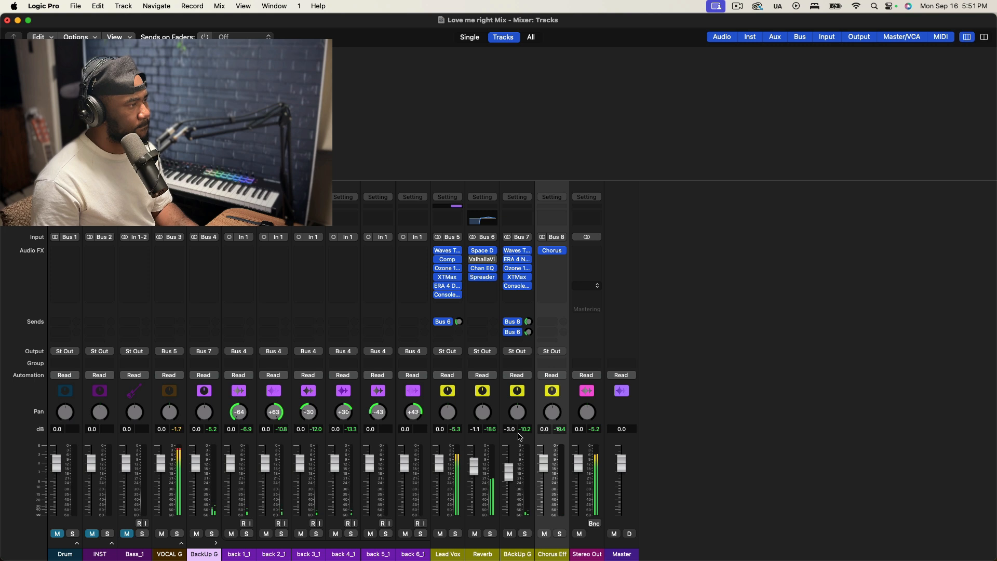
# Insert a stereo ERA 4 De-Esser below XTMax on BAckUp G, using Narrow mode with processing at 52%
pyautogui.click(517, 294)
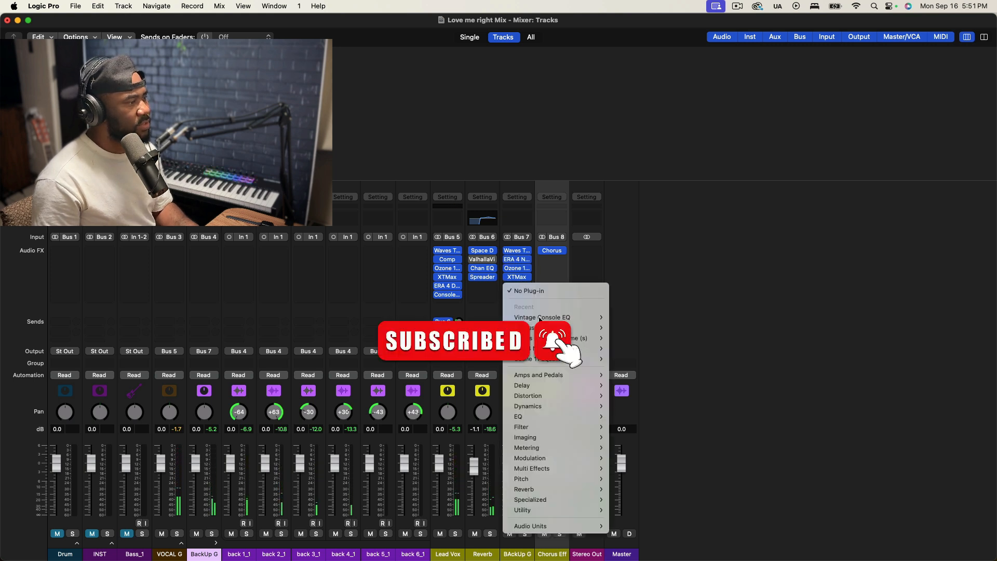
pyautogui.moveTo(551, 526)
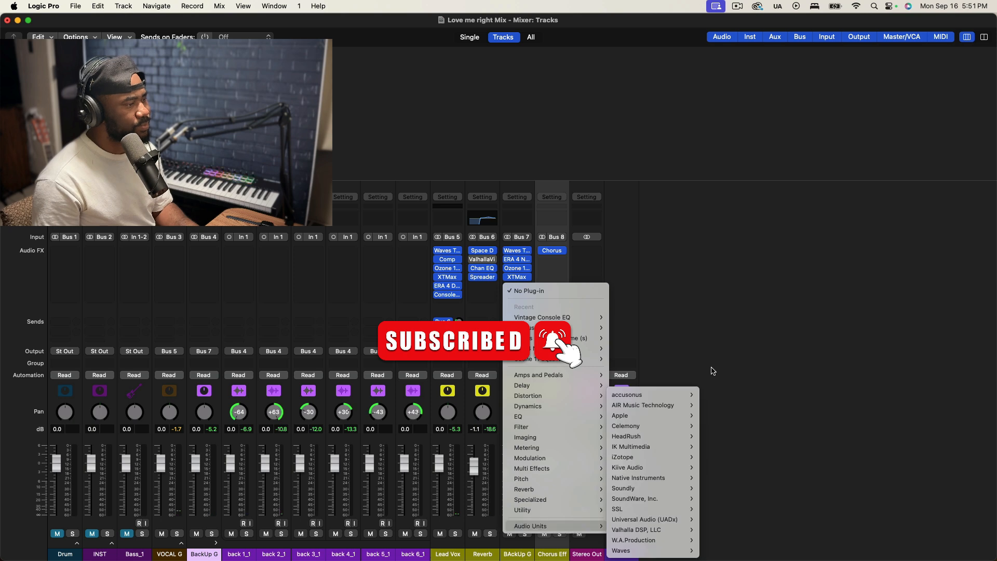
pyautogui.moveTo(649, 395)
pyautogui.moveTo(737, 405)
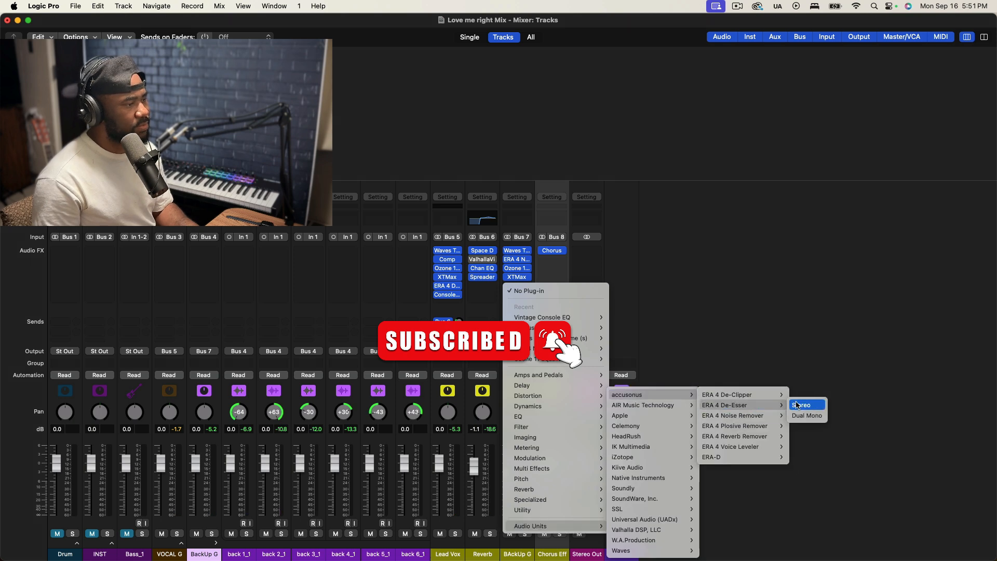
pyautogui.click(802, 405)
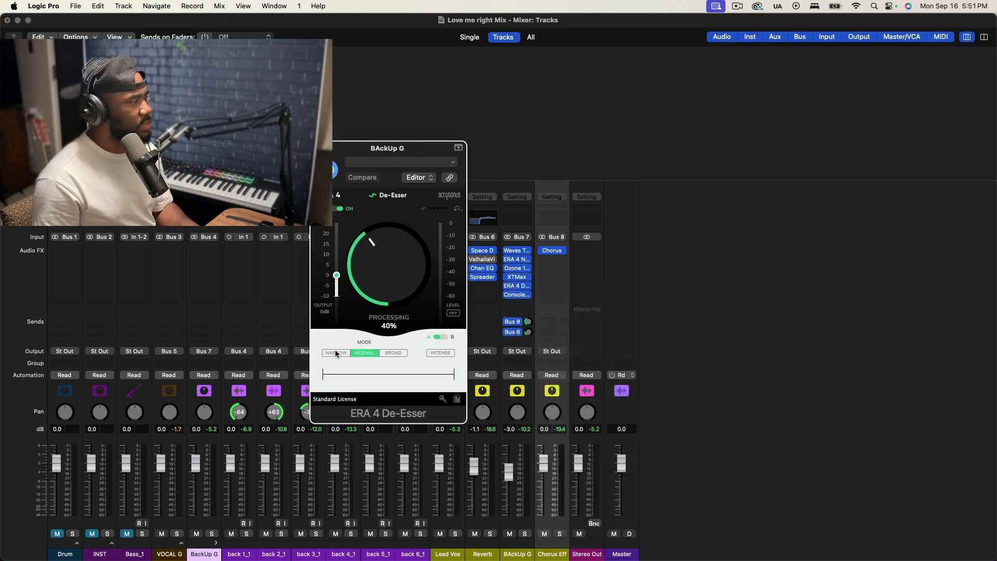
pyautogui.moveTo(384, 287); pyautogui.dragTo(396, 259)
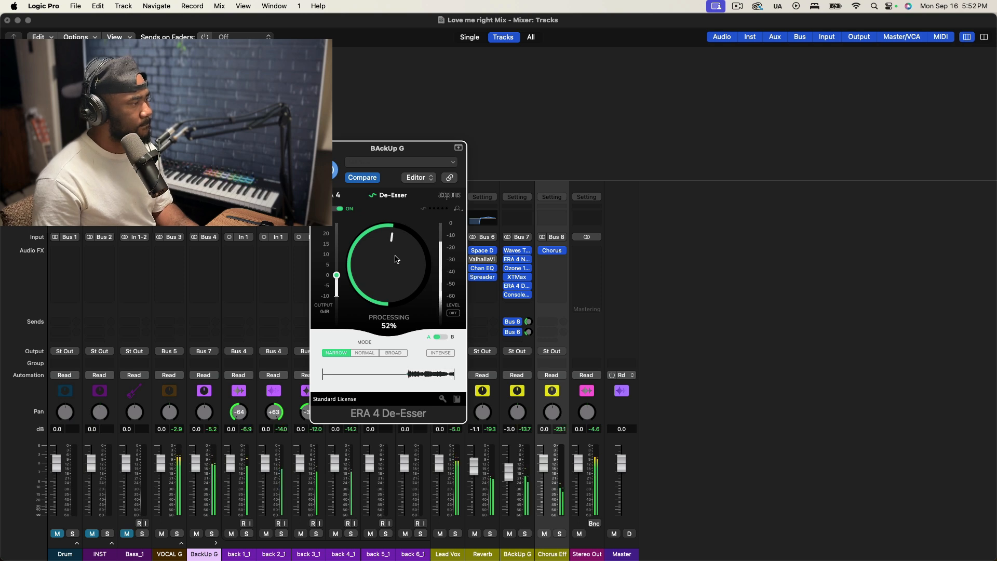
# On BAckUp G, set the ERA 4 De-Esser processing to 51%, close the plug-in and raise the channel fader to -2.5 dB
pyautogui.moveTo(396, 259); pyautogui.dragTo(394, 260)
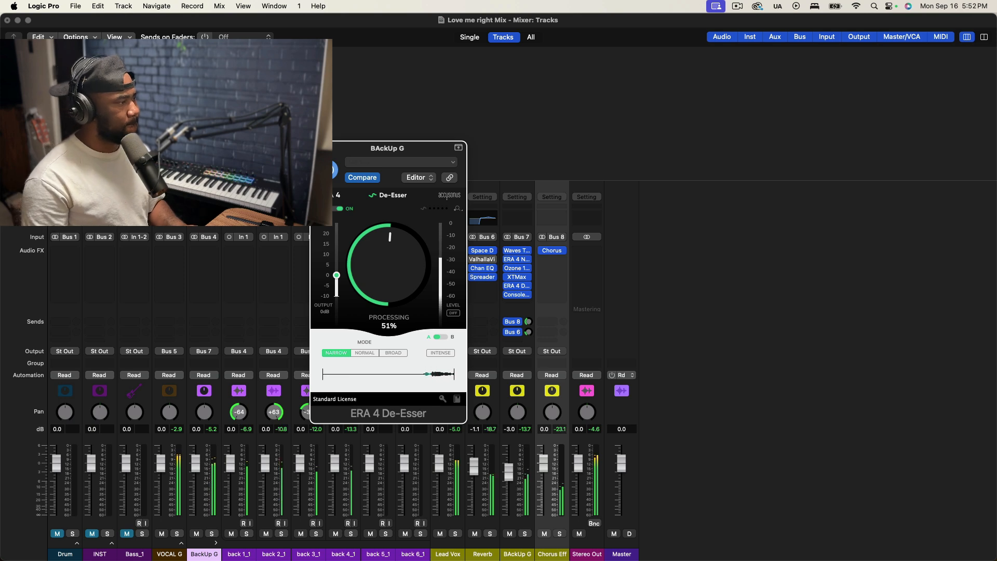
pyautogui.click(317, 148)
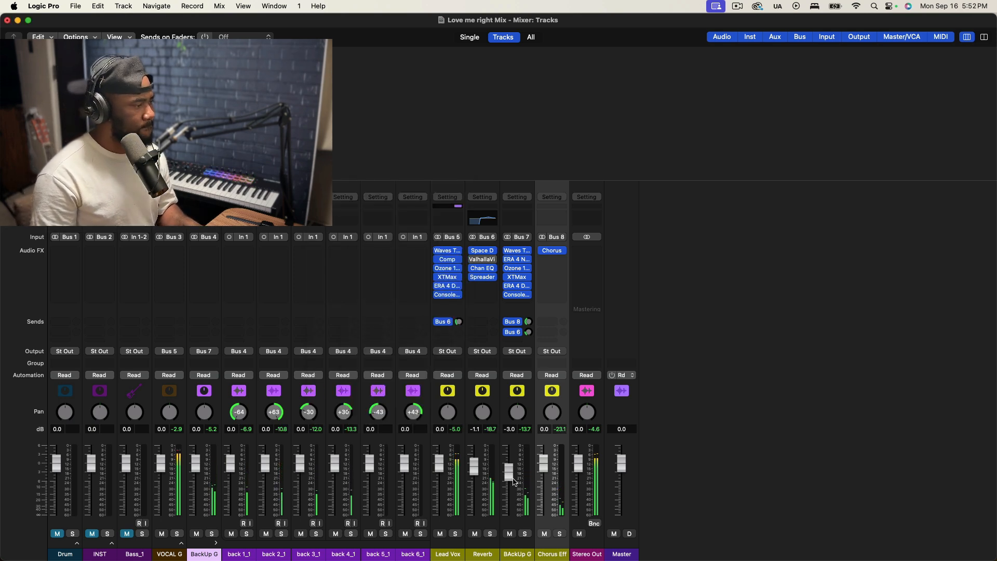
pyautogui.moveTo(514, 482); pyautogui.dragTo(513, 479)
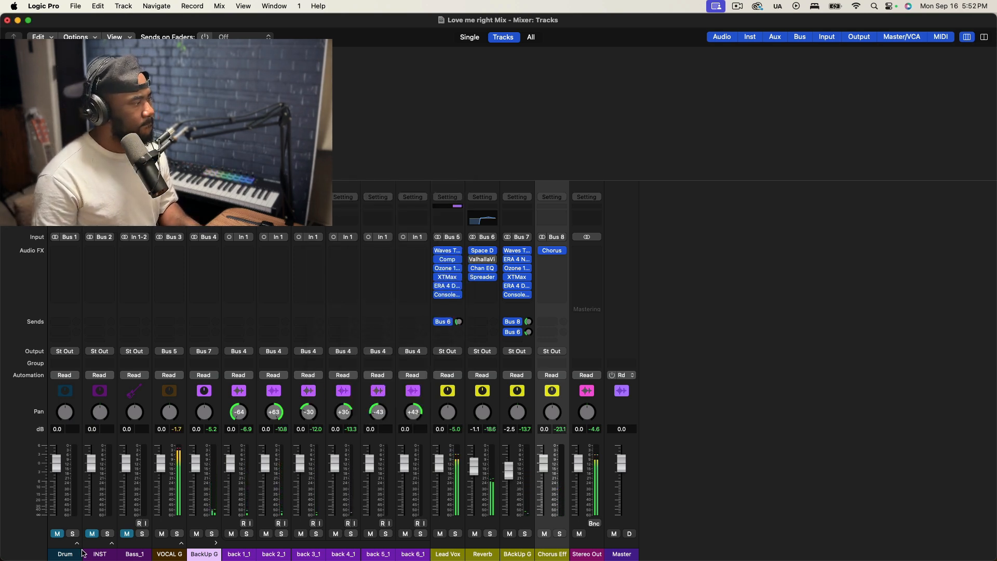
# Unmute the Drum, INST and Bass_1 channels to bring the instrumental back into the mix
pyautogui.click(91, 534)
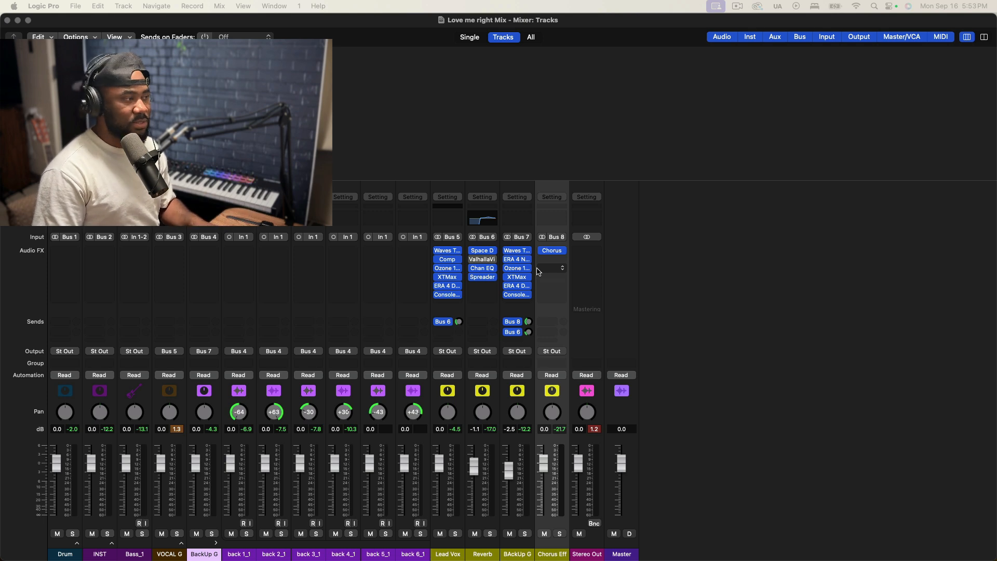
pyautogui.click(515, 198)
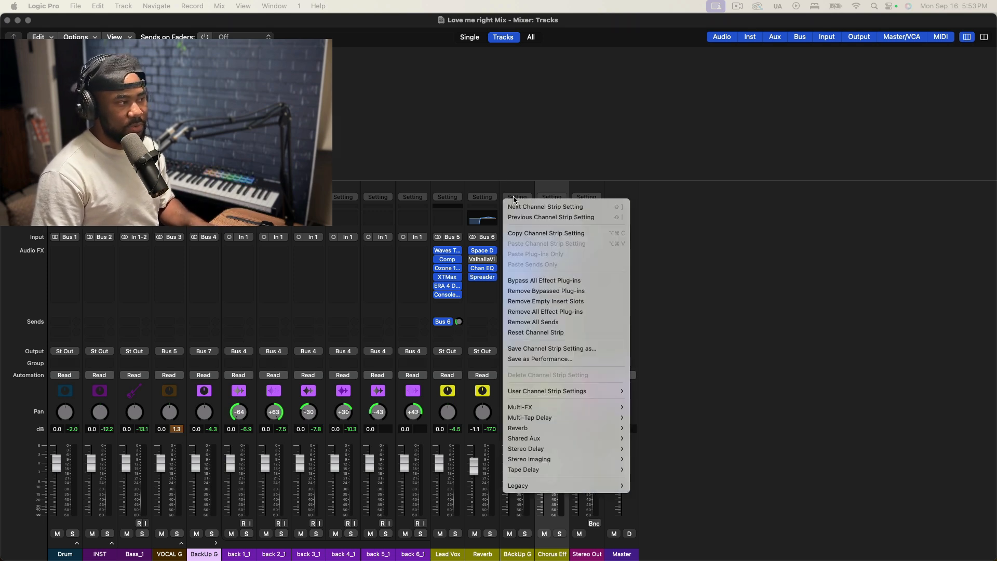
pyautogui.click(940, 344)
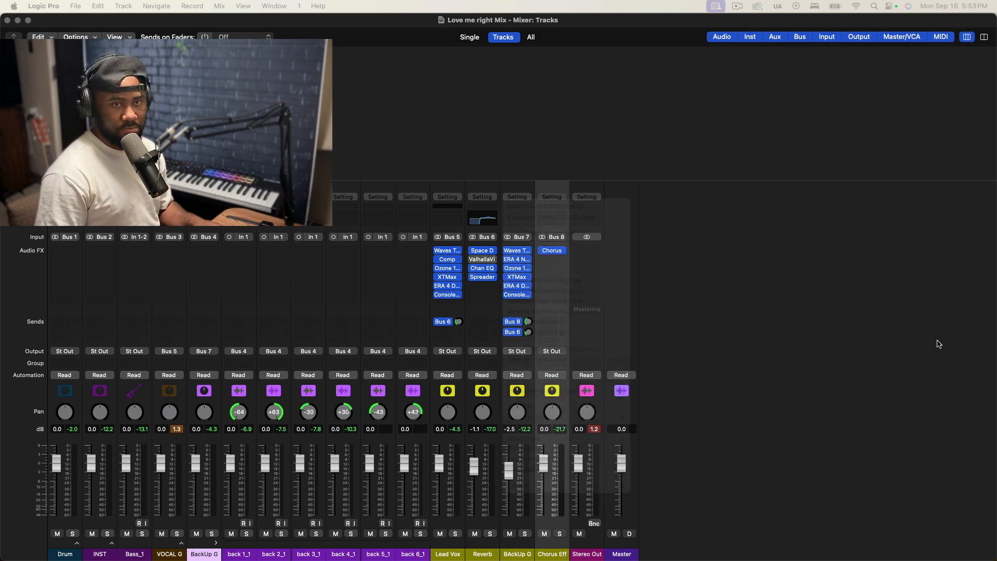